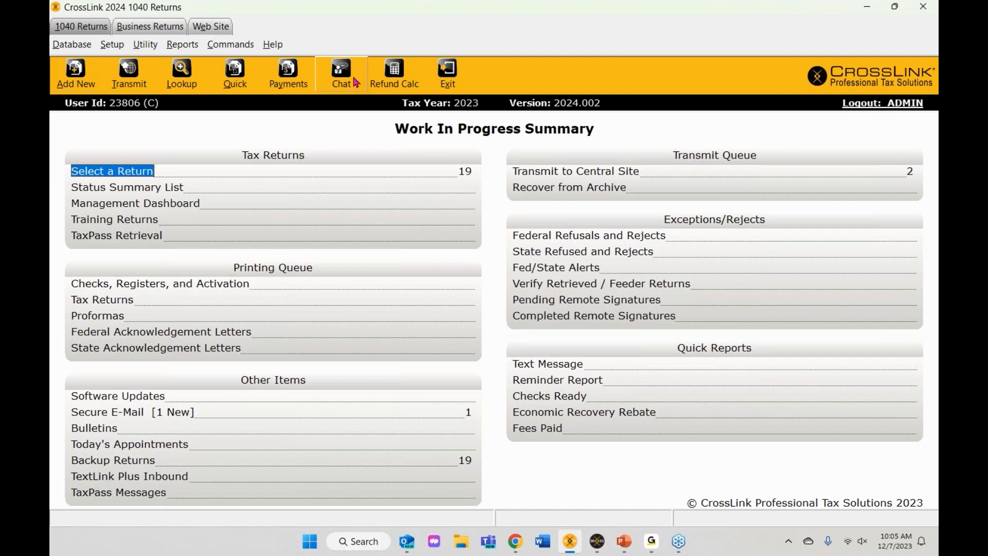
Step: Open the Refund Calculator from the Work In Progress Summary toolbar for a quick estimate
left_click(395, 77)
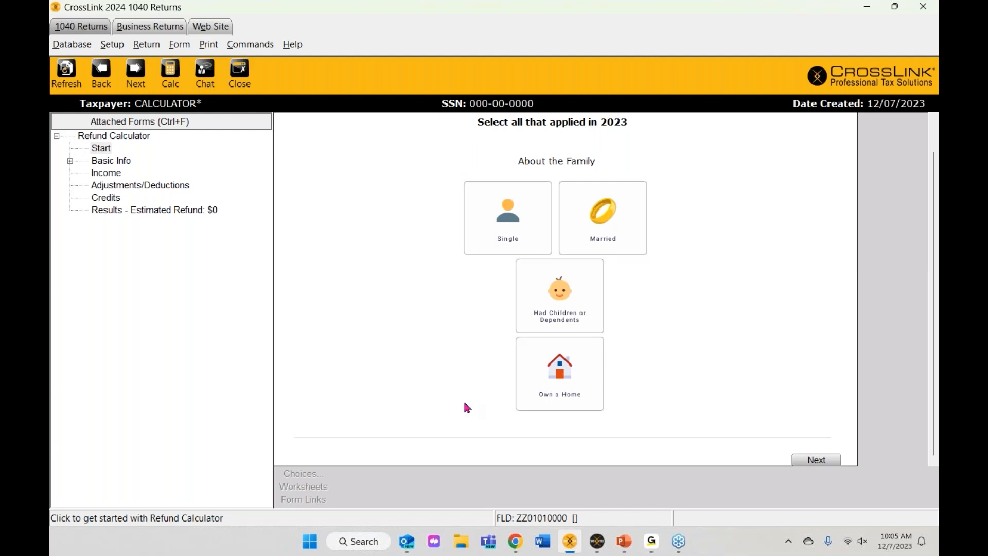
Step: Mark the taxpayer as single with children and choose Head of Household filing status
left_click(513, 225)
left_click(571, 300)
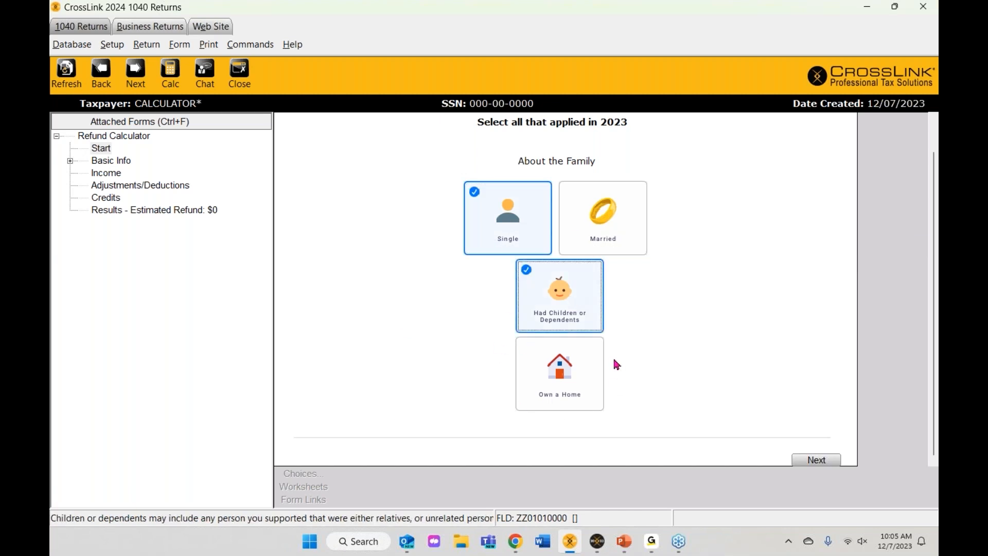
left_click(816, 463)
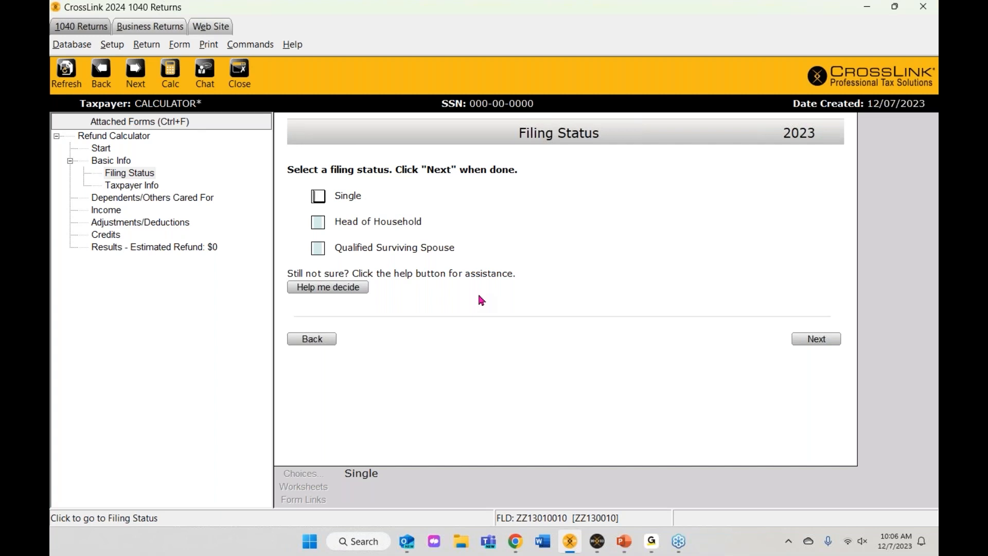
left_click(318, 224)
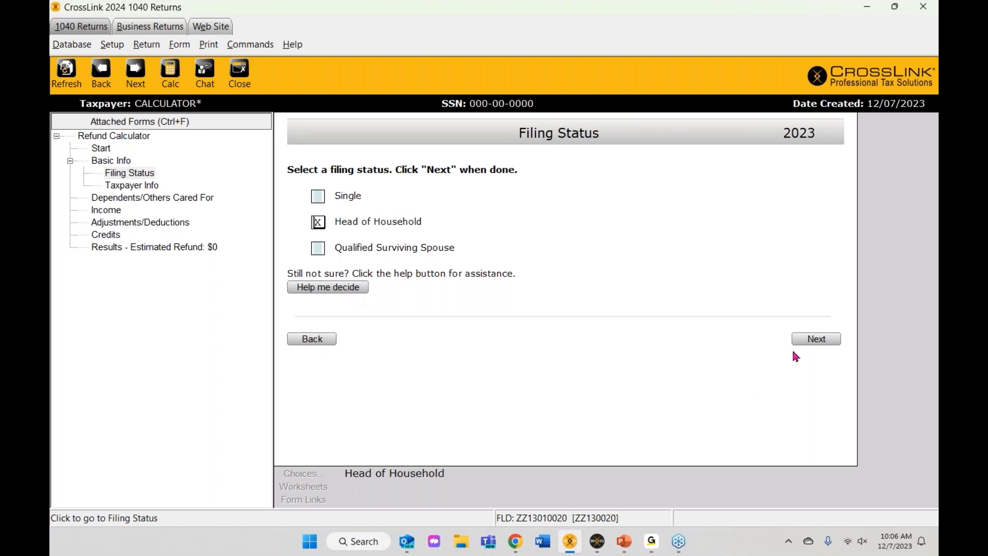
Step: Enter the taxpayer's birth date so age calculates as 43, then continue to dependents
left_click(810, 343)
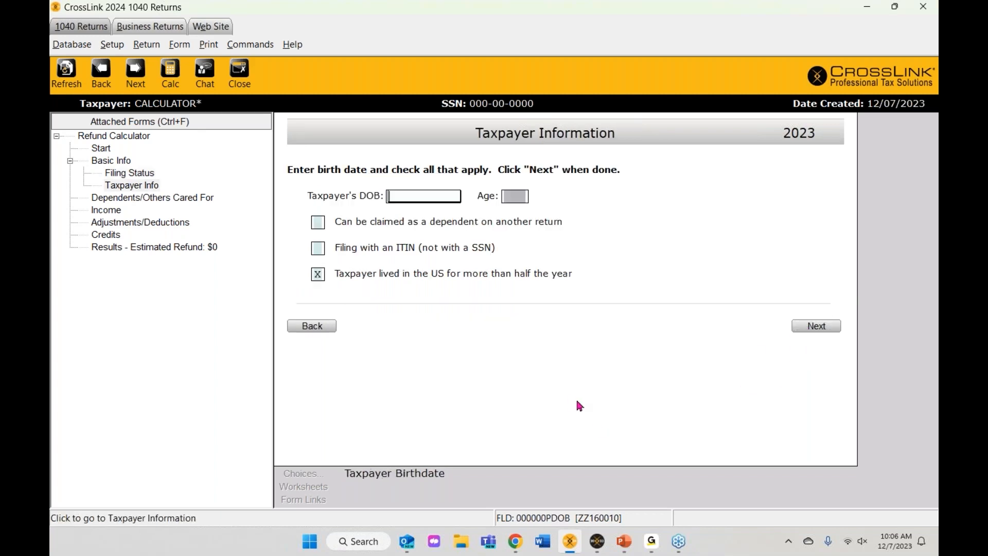
type("09/09/1980")
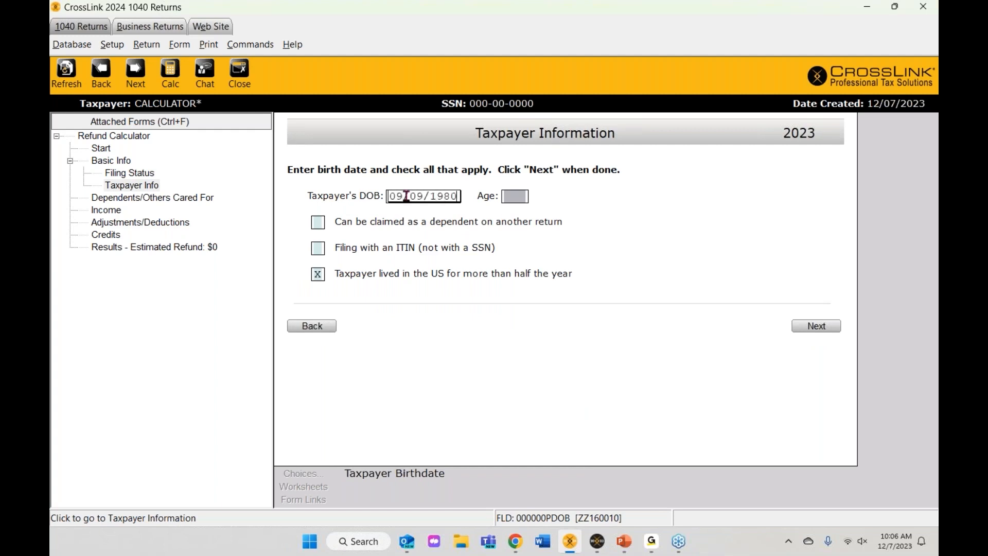
key("Tab")
key("Tab")
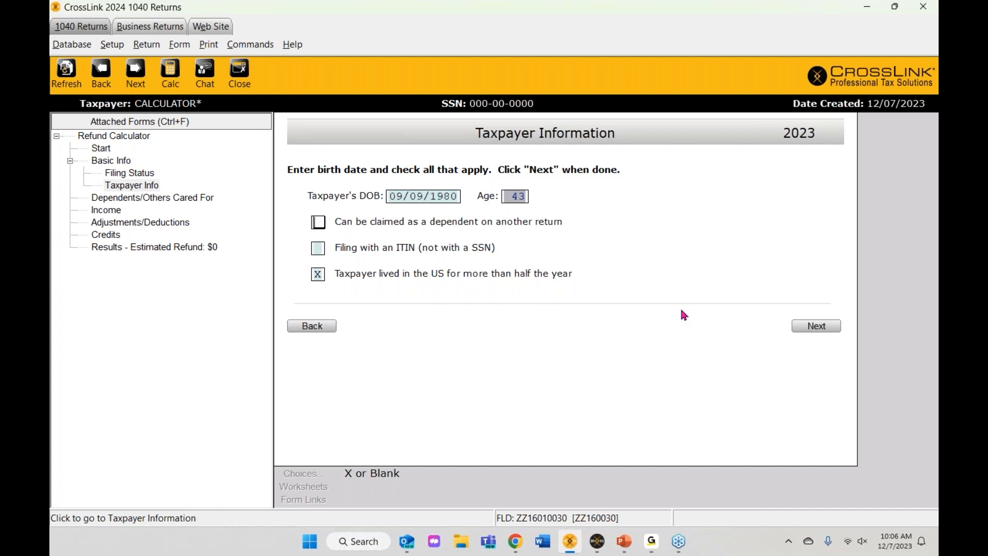
left_click(818, 326)
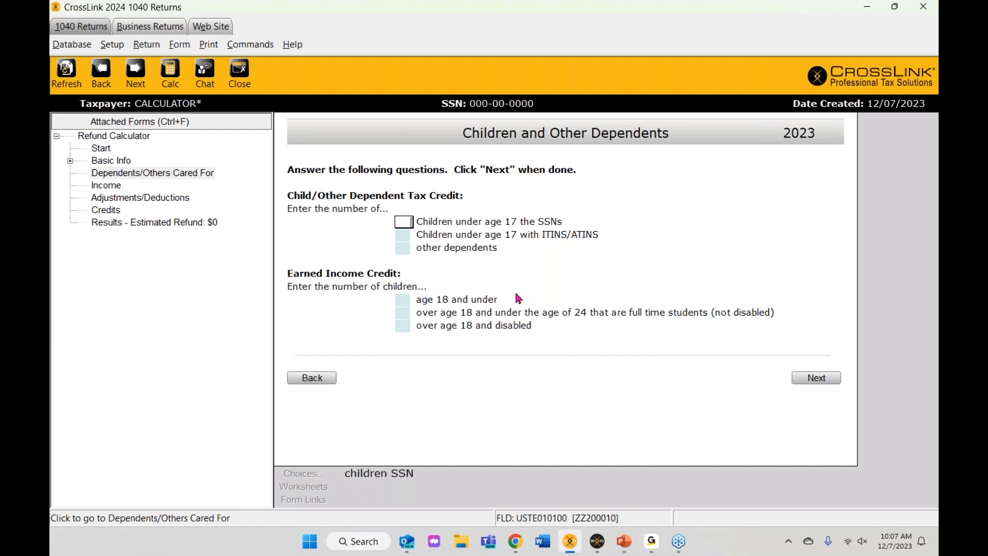
Step: Record one child under 17 with an SSN and one full-time student aged 18–24, correcting an initial 2
type("2")
key("Tab")
key("Tab")
key("Tab")
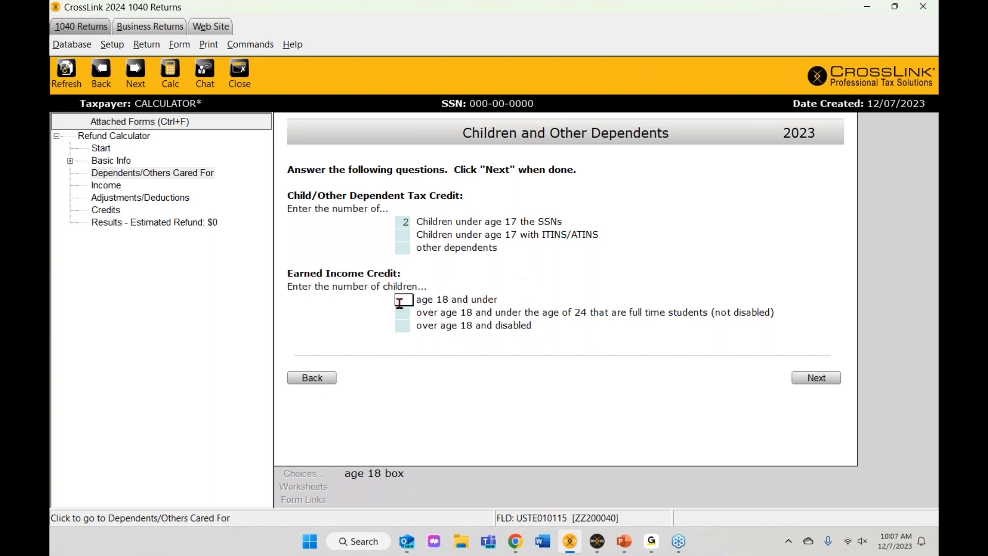
left_click(404, 223)
key("BackSpace")
type("1")
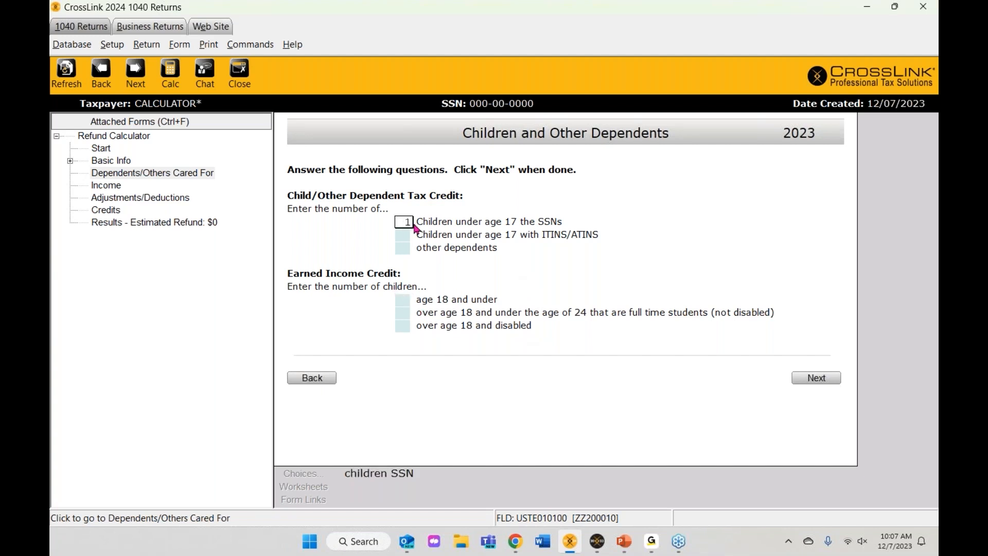
left_click(405, 302)
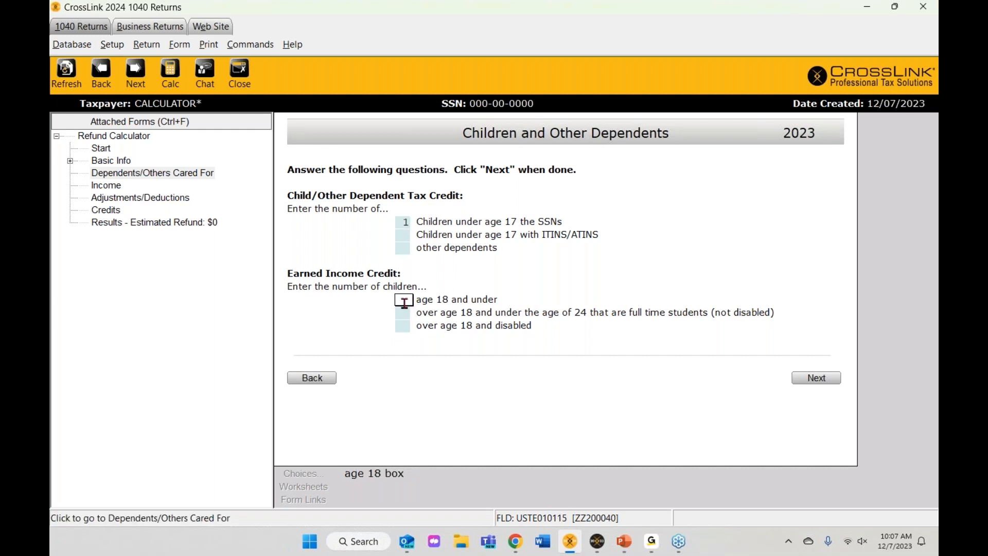
left_click(412, 312)
type("1")
key("shift+Tab")
left_click(815, 381)
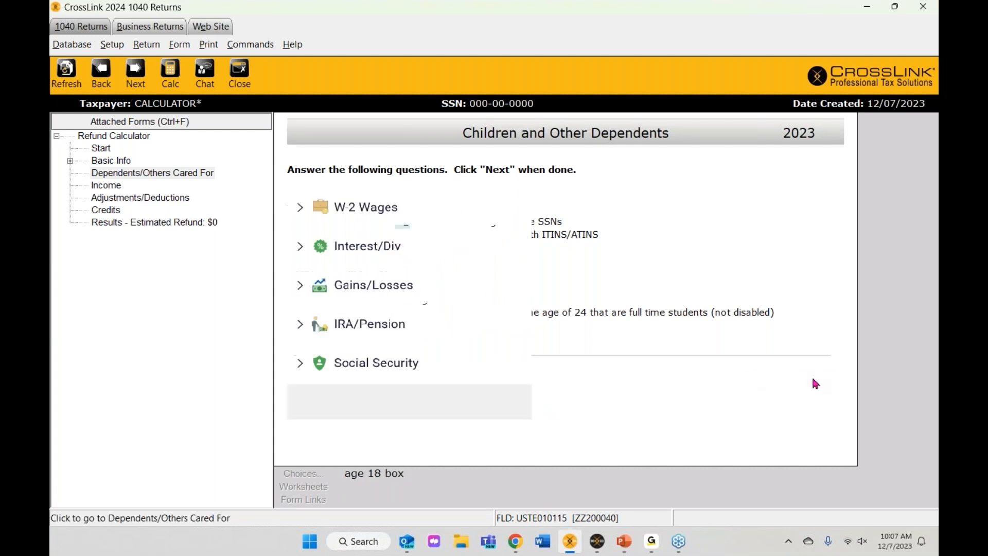
Step: Enter W-2 wages of 60,000 with 10,000 federal withholding, bringing the estimated refund to $7,607
scroll(662, 356, "up", 3)
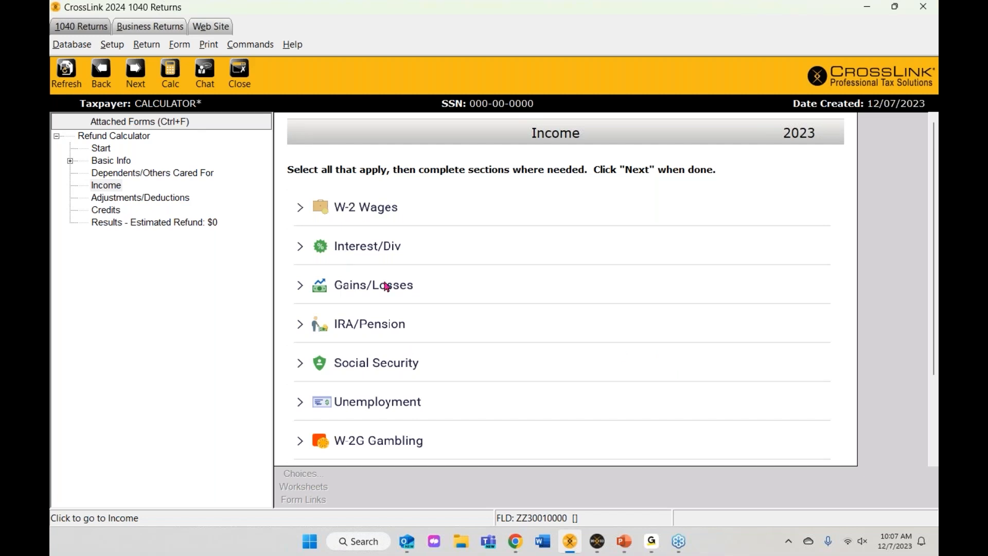
scroll(399, 380, "down", 1)
scroll(399, 379, "down", 2)
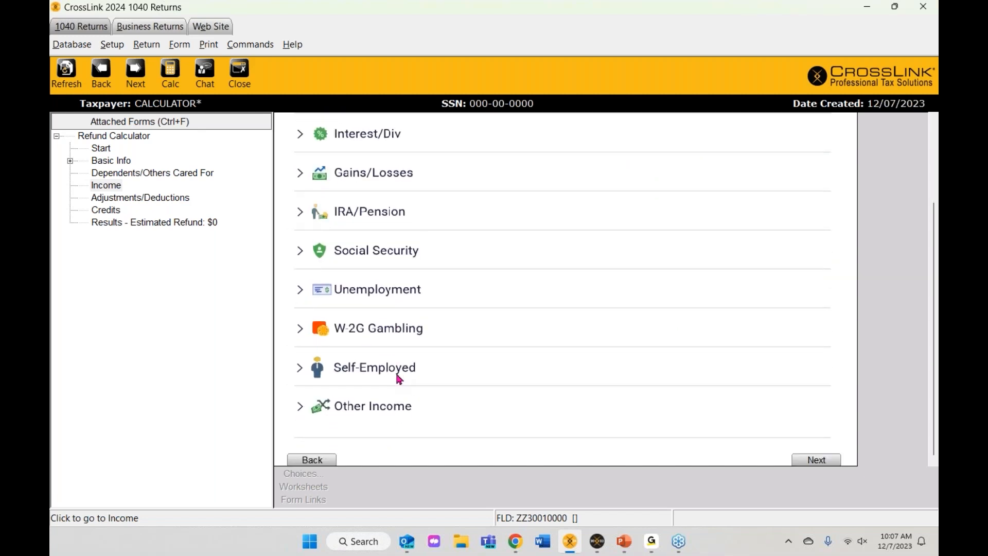
scroll(399, 379, "up", 3)
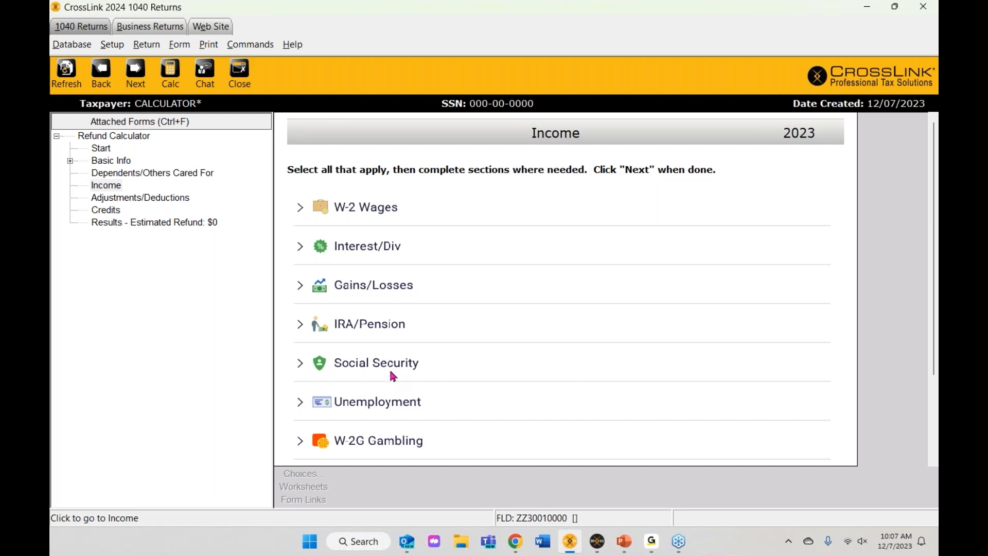
left_click(300, 210)
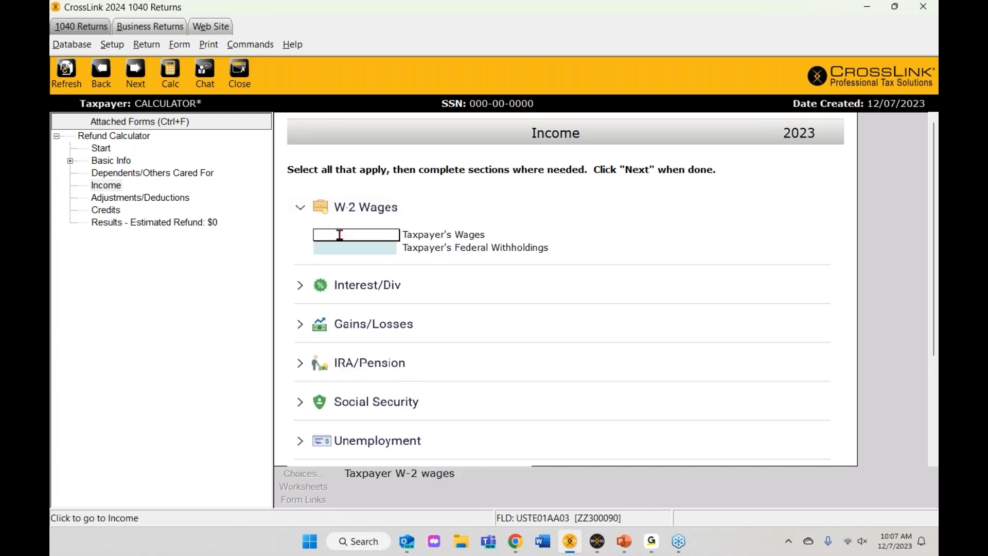
type("60000")
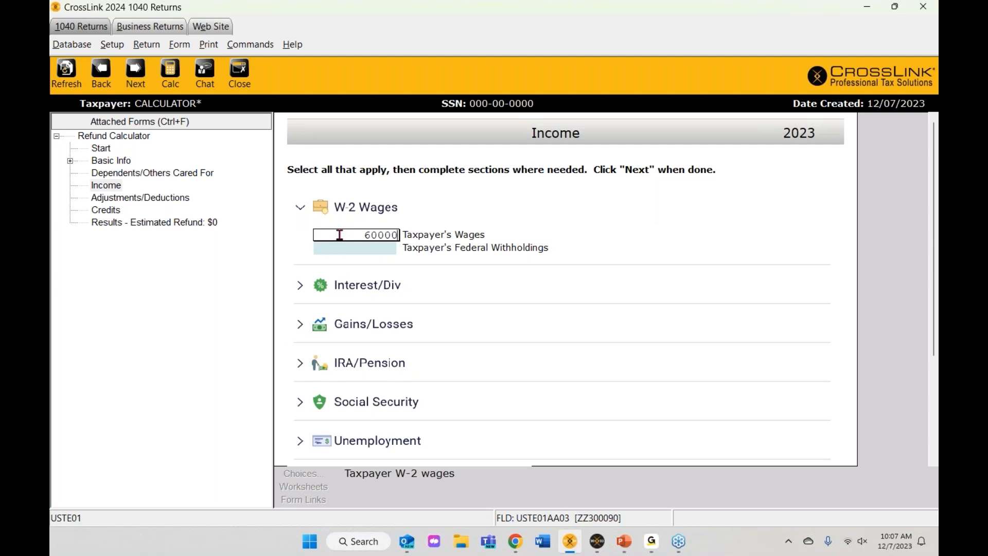
key("Tab")
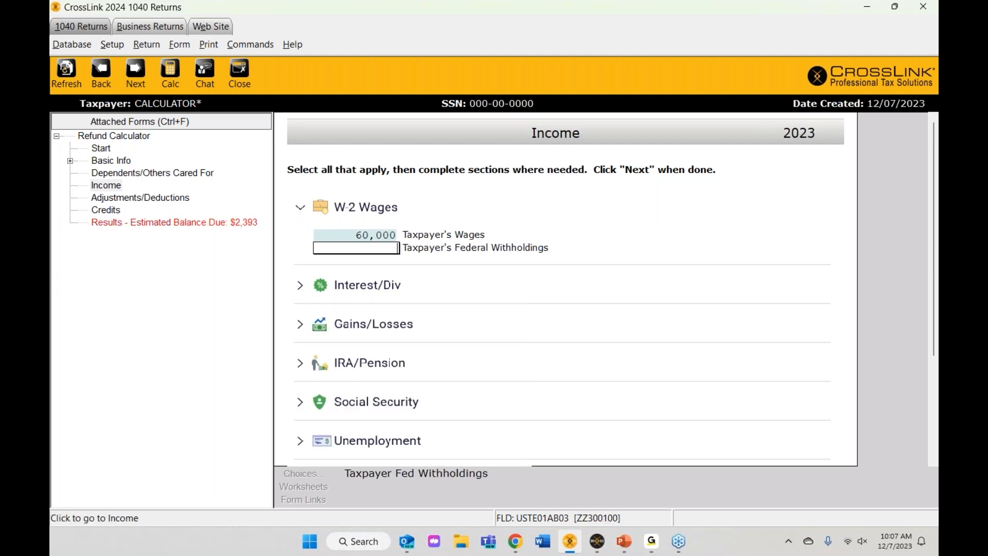
type("10000")
key("shift+Tab")
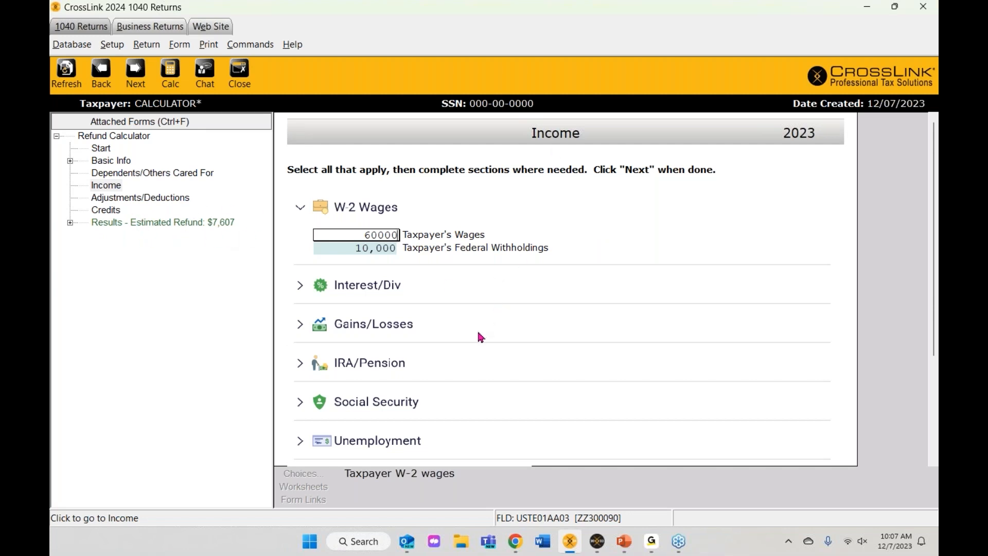
scroll(437, 306, "down", 1)
scroll(439, 308, "down", 2)
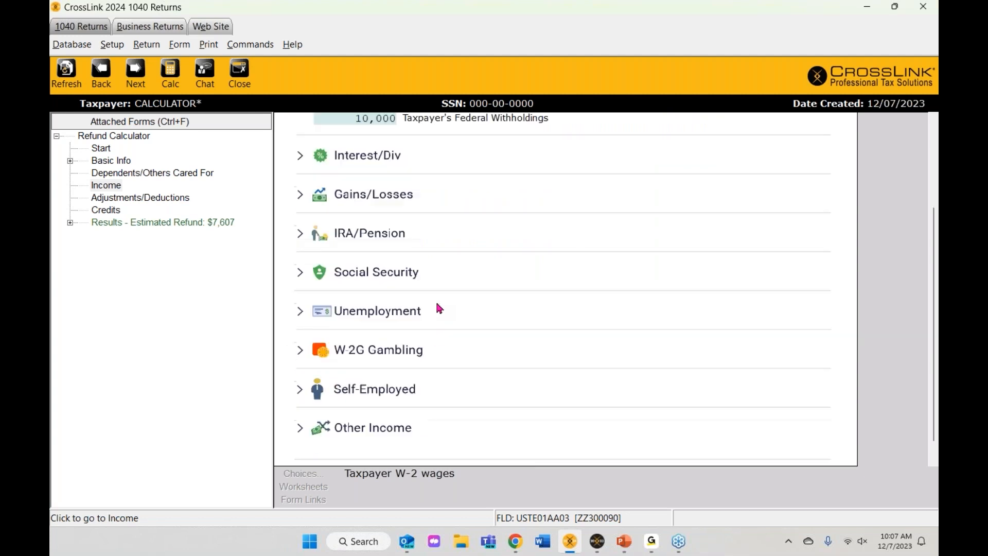
Step: Enter W-2G gambling winnings of 2,000 with 300 federal withholding
left_click(300, 350)
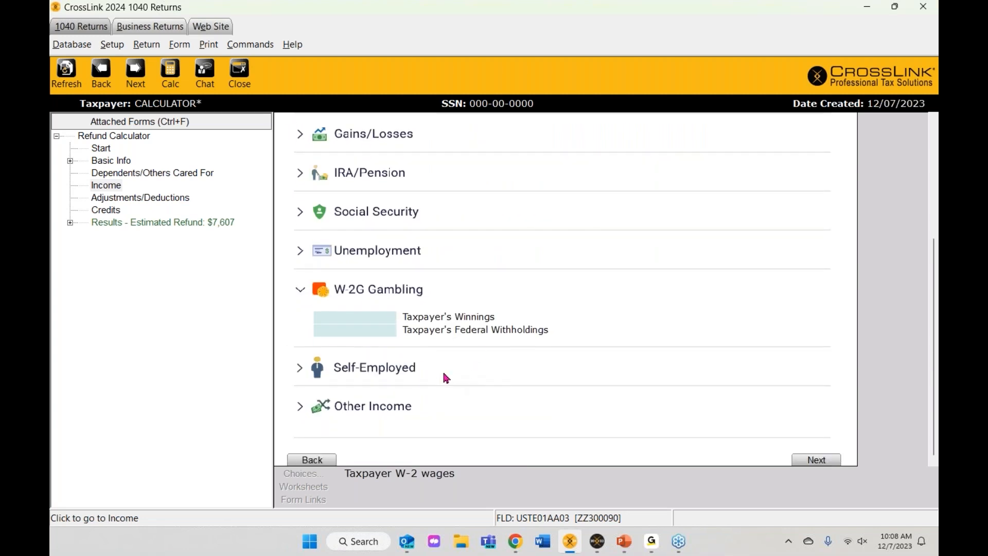
left_click(383, 318)
type("2000")
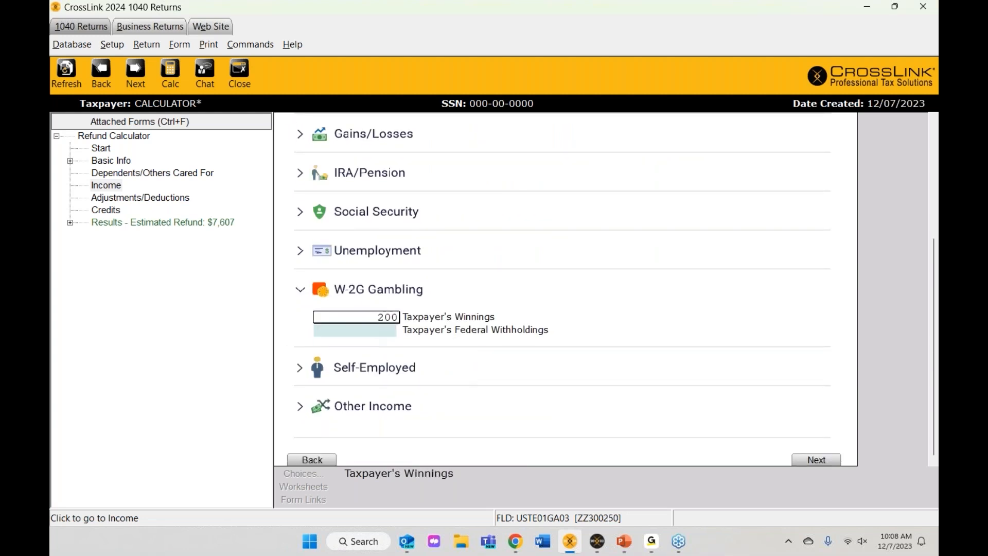
left_click(386, 333)
type("300")
key("shift+Tab")
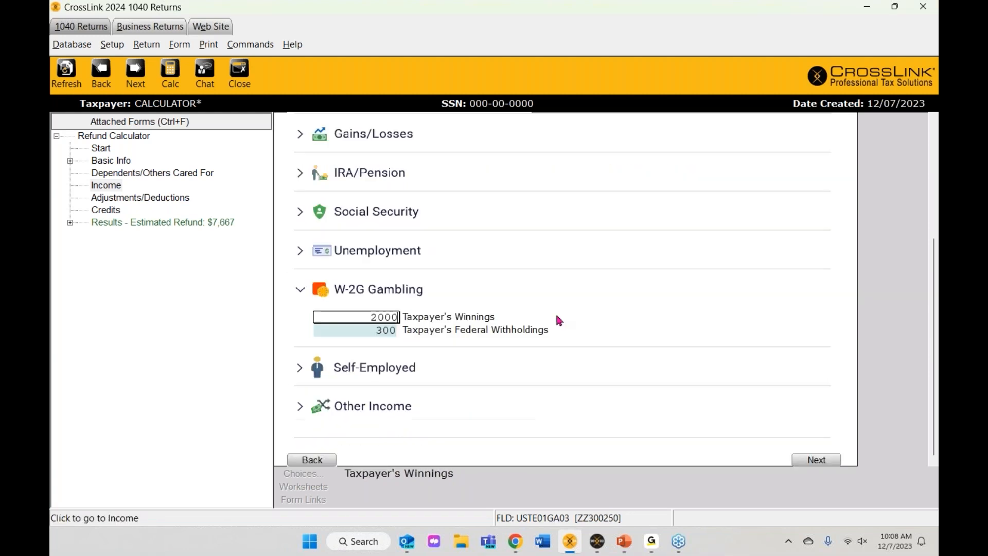
Step: Enter 10,000 of self-employment income and continue to Adjustments and Deductions
left_click(300, 370)
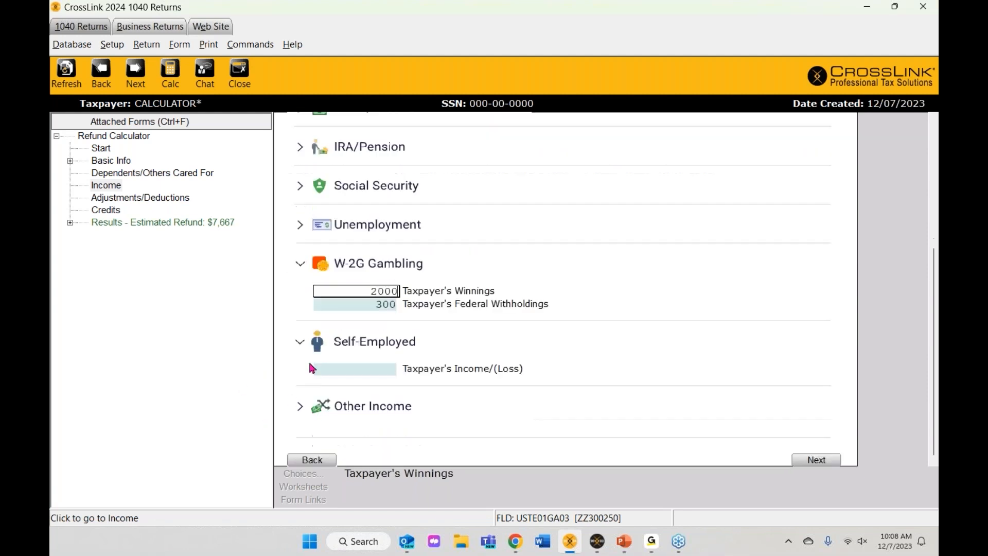
left_click(366, 372)
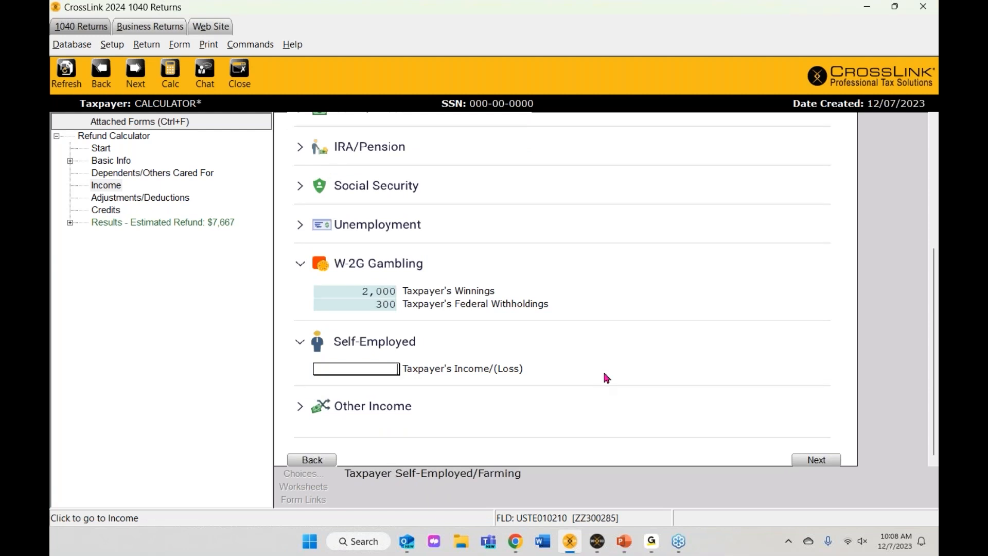
type("10000")
key("Tab")
left_click(819, 460)
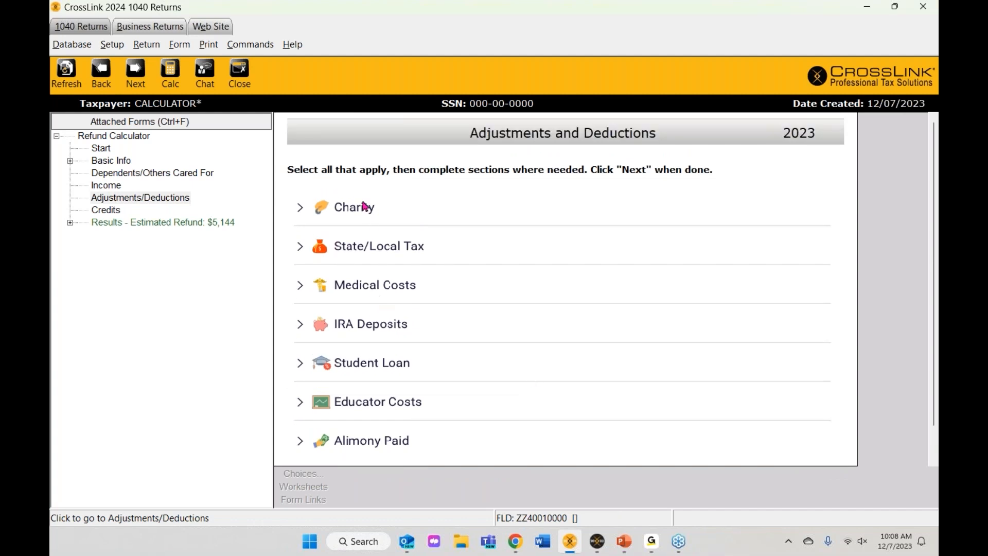
Step: Record 10,000 of day-care expenses for one child and view the Results summary
scroll(381, 311, "down", 1)
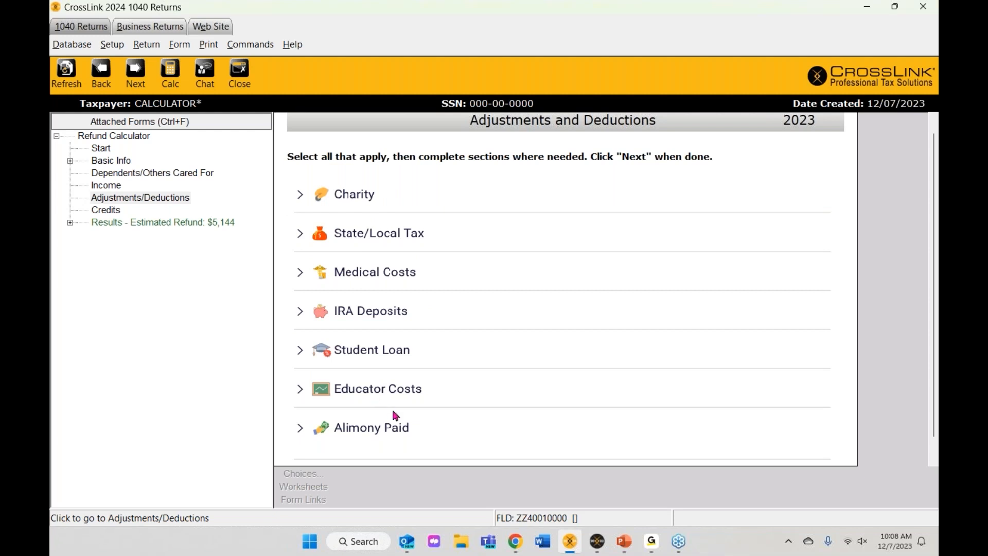
scroll(395, 416, "down", 1)
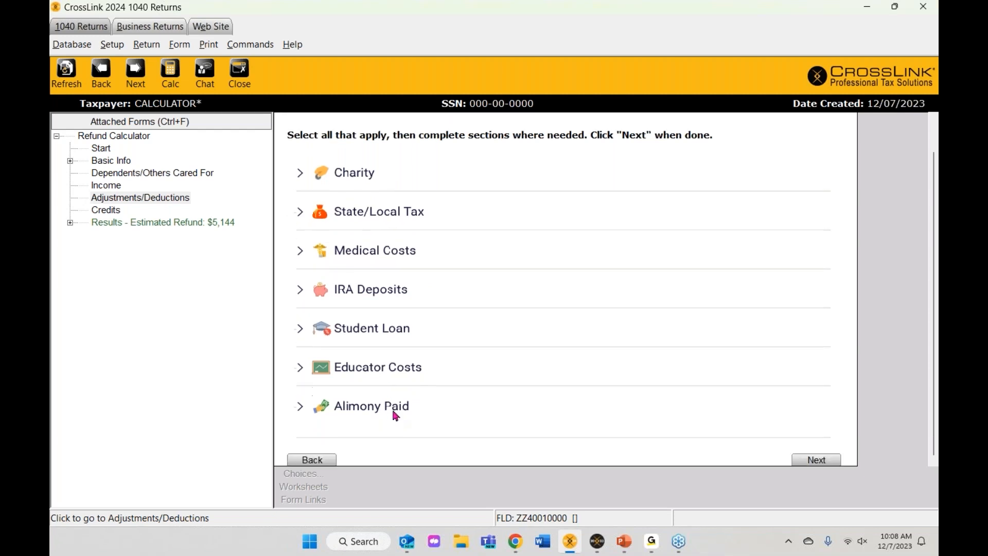
left_click(816, 464)
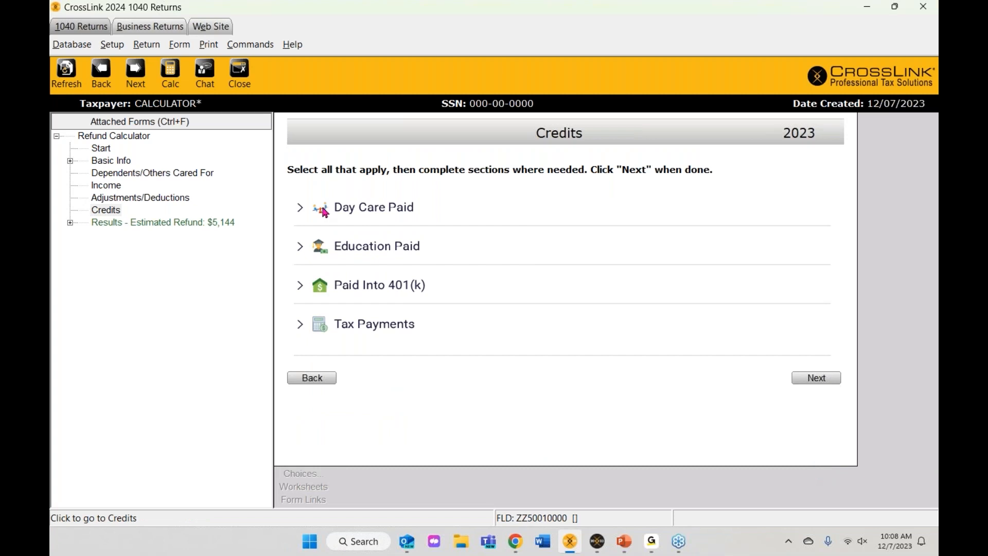
left_click(299, 208)
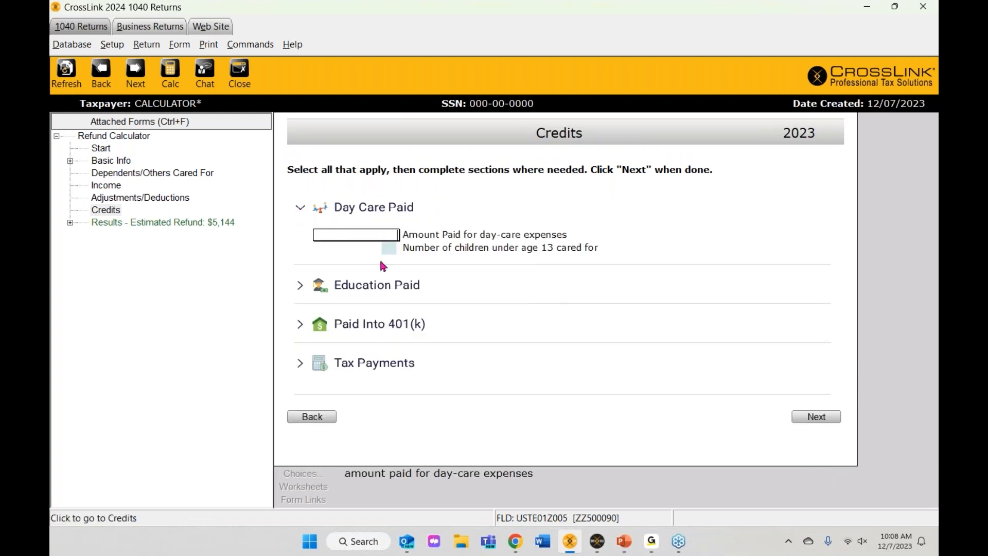
left_click(366, 235)
type("10000")
left_click(386, 248)
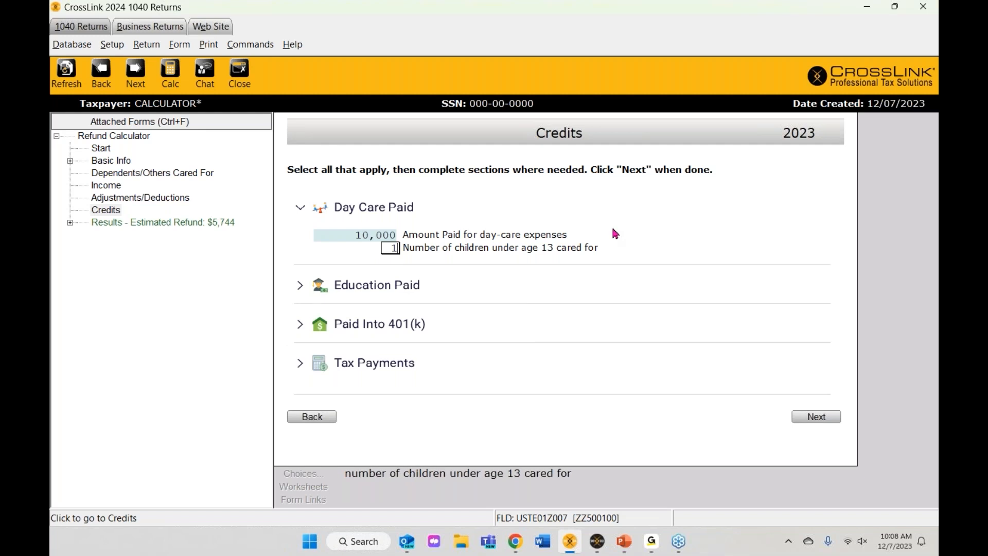
left_click(812, 421)
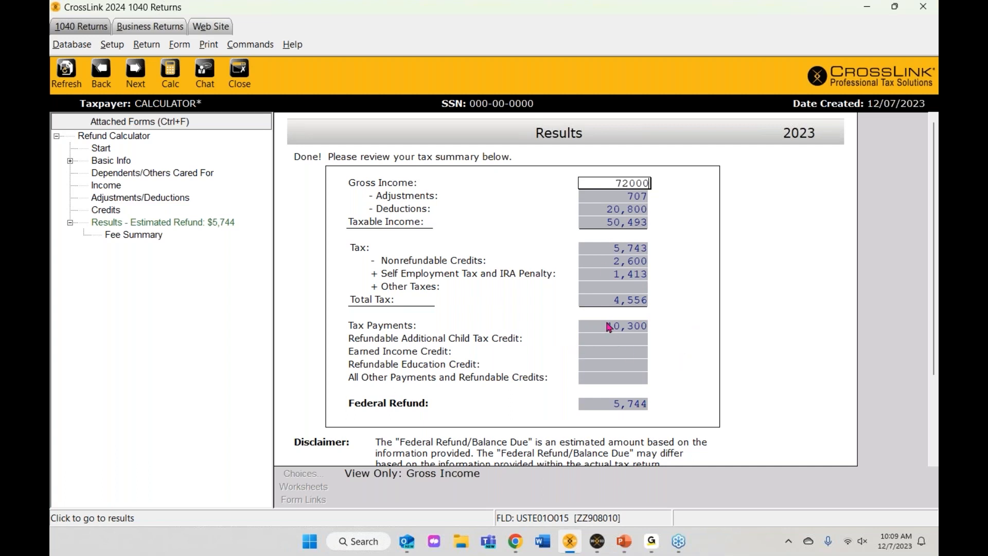
scroll(610, 327, "down", 1)
scroll(577, 355, "down", 1)
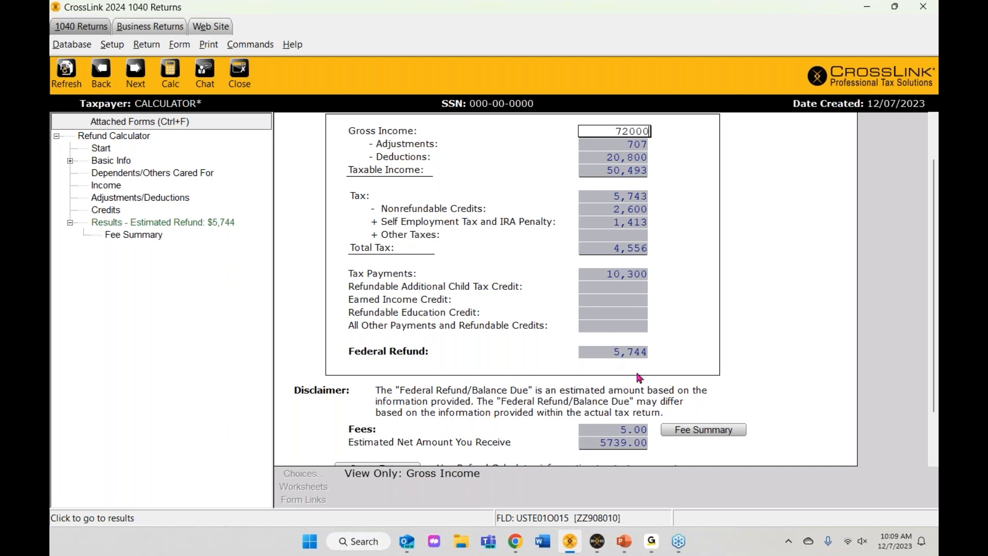
scroll(639, 379, "down", 1)
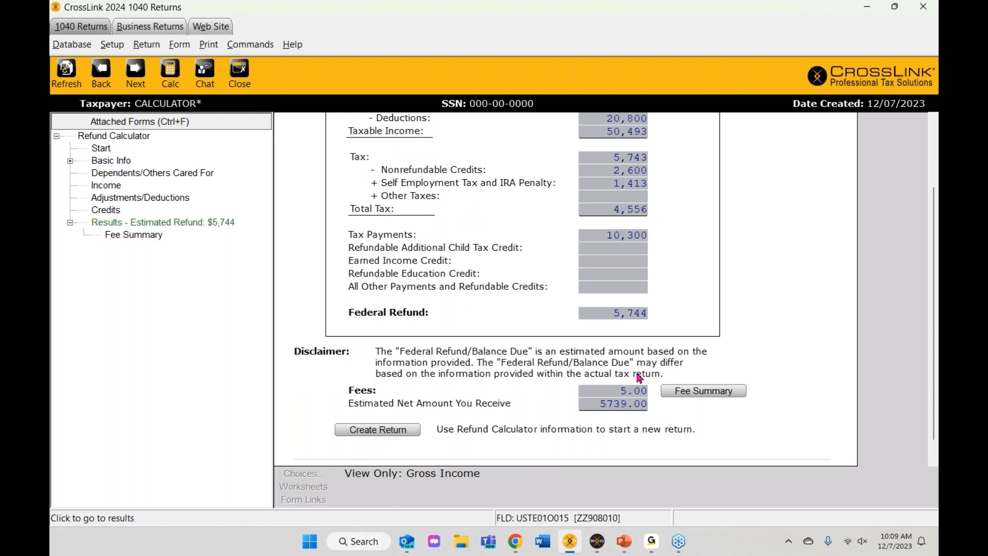
scroll(638, 379, "down", 1)
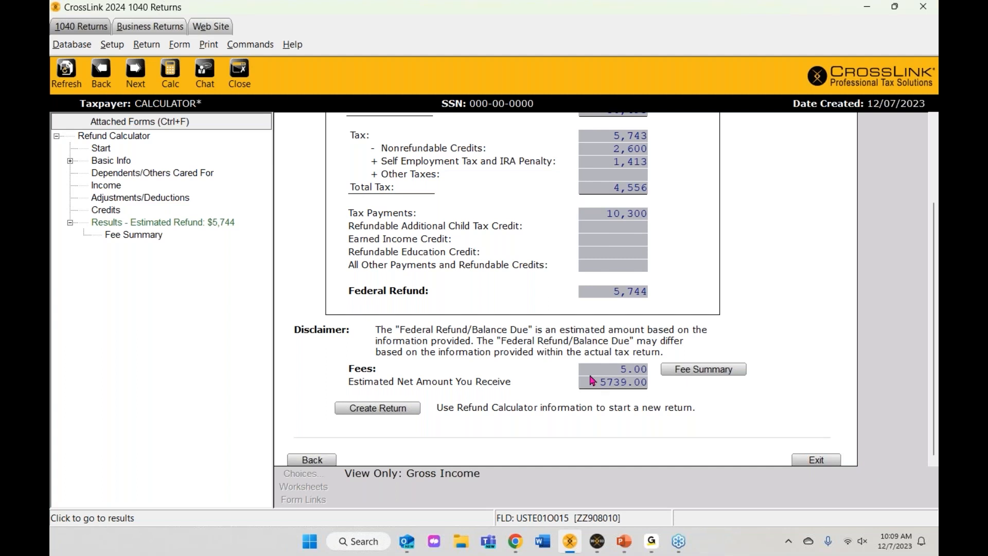
left_click(700, 372)
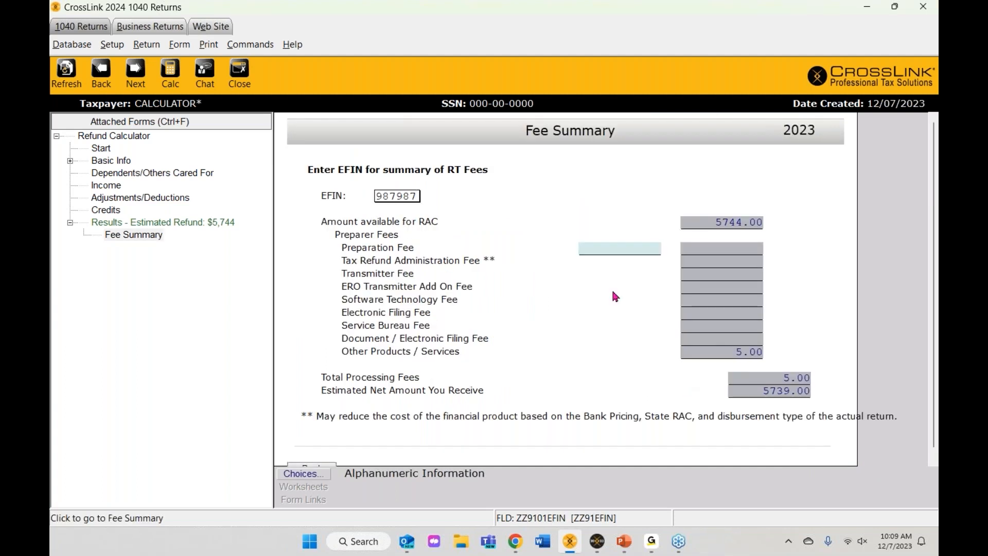
scroll(615, 296, "down", 1)
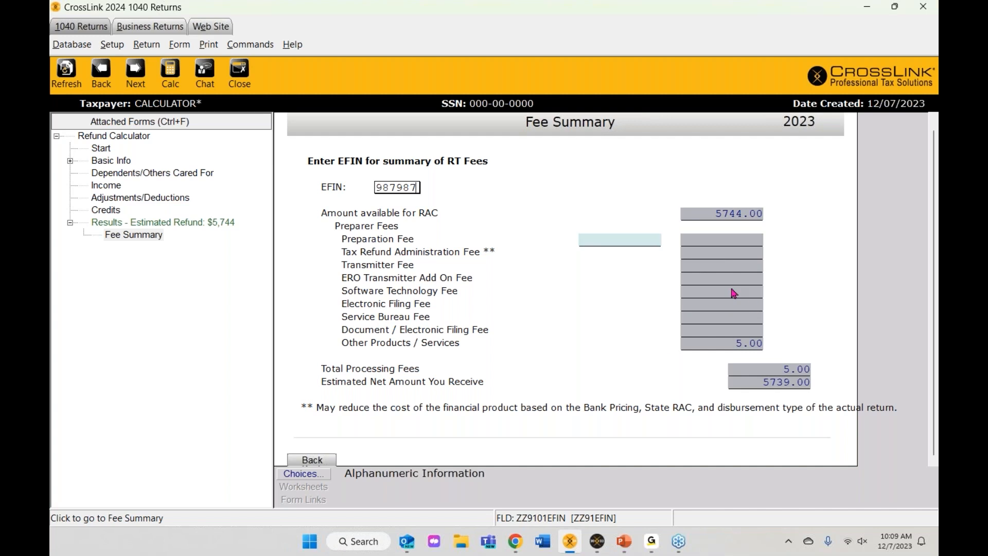
left_click(322, 462)
scroll(547, 337, "down", 5)
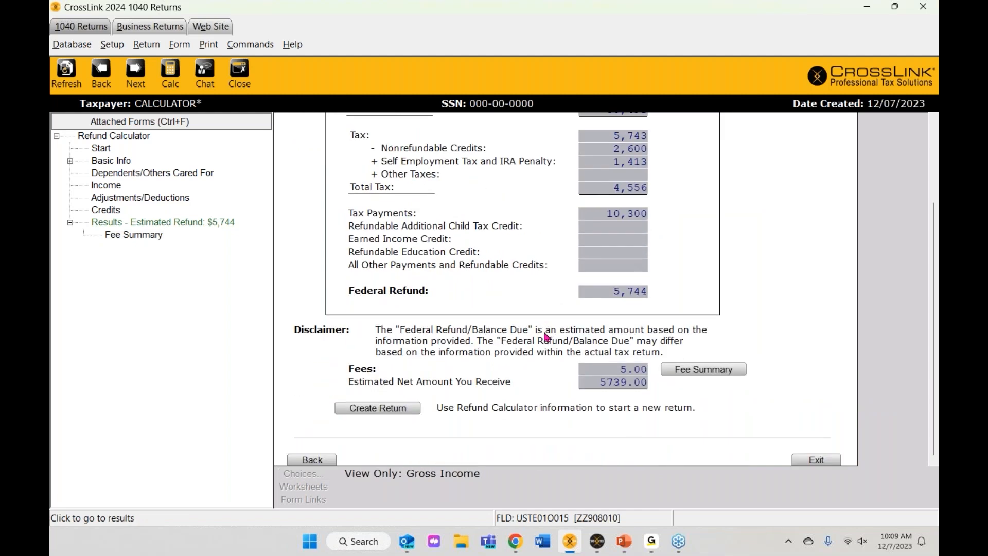
Step: Create a new return from the calculator data, entering and correctly confirming the taxpayer's SSN
left_click(389, 415)
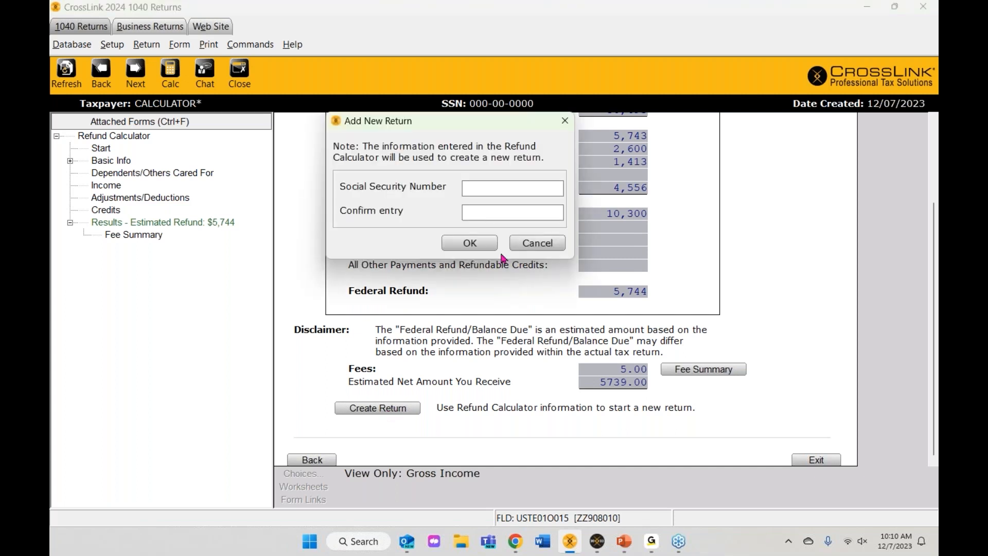
key("Tab")
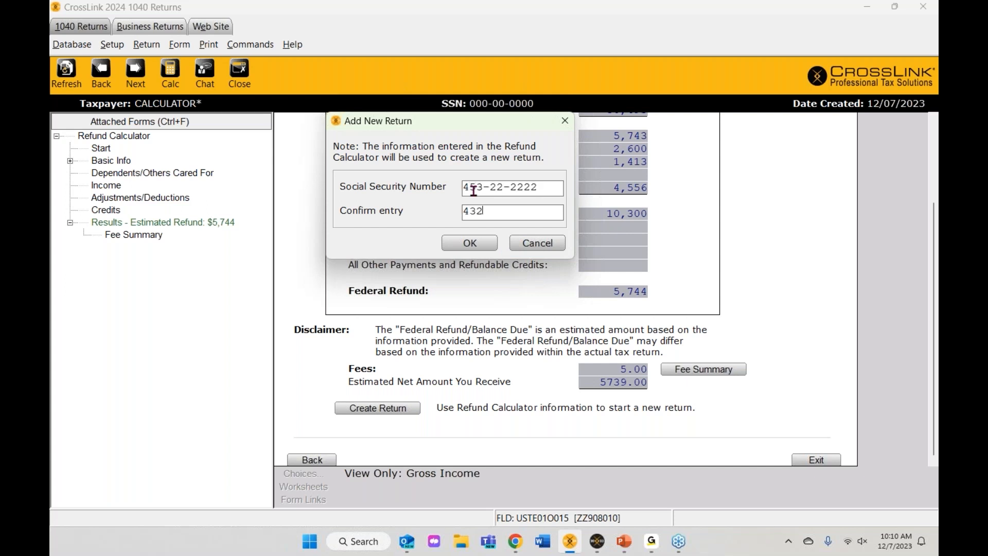
left_click(472, 246)
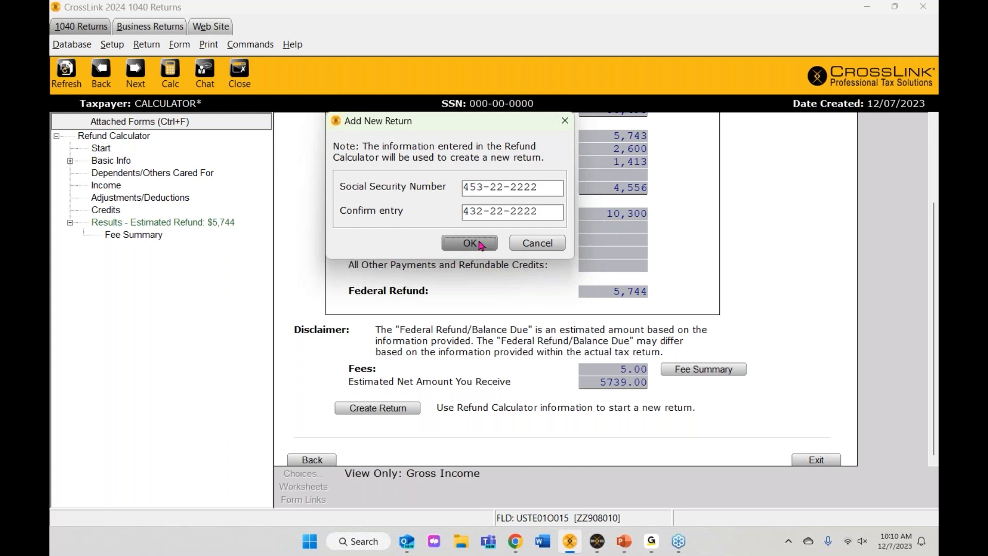
left_click(473, 213)
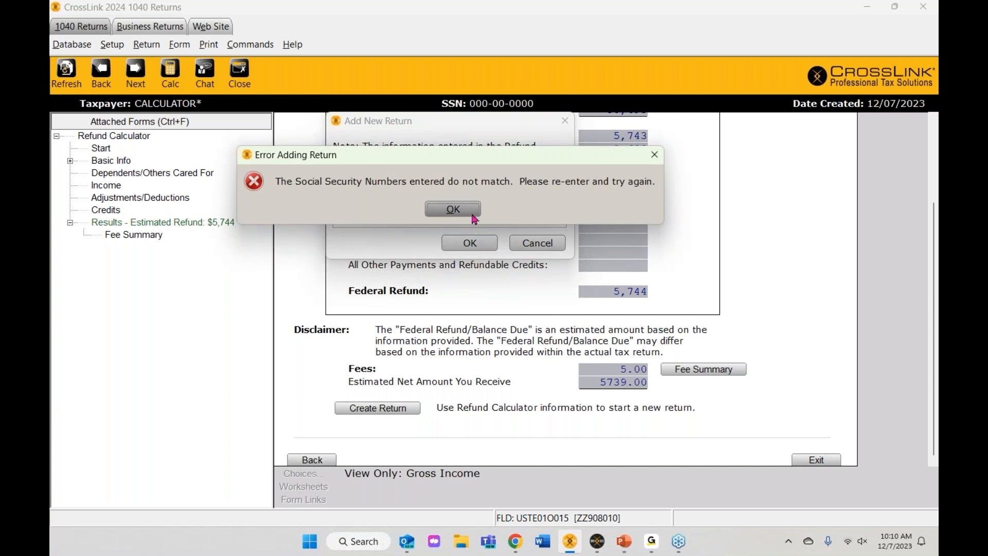
type("453-22-2")
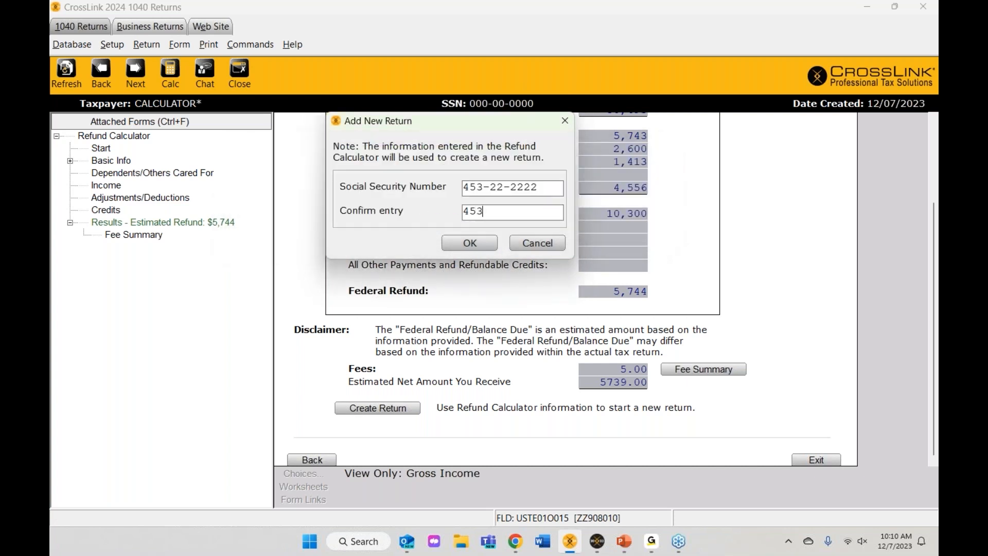
type("222")
left_click(473, 241)
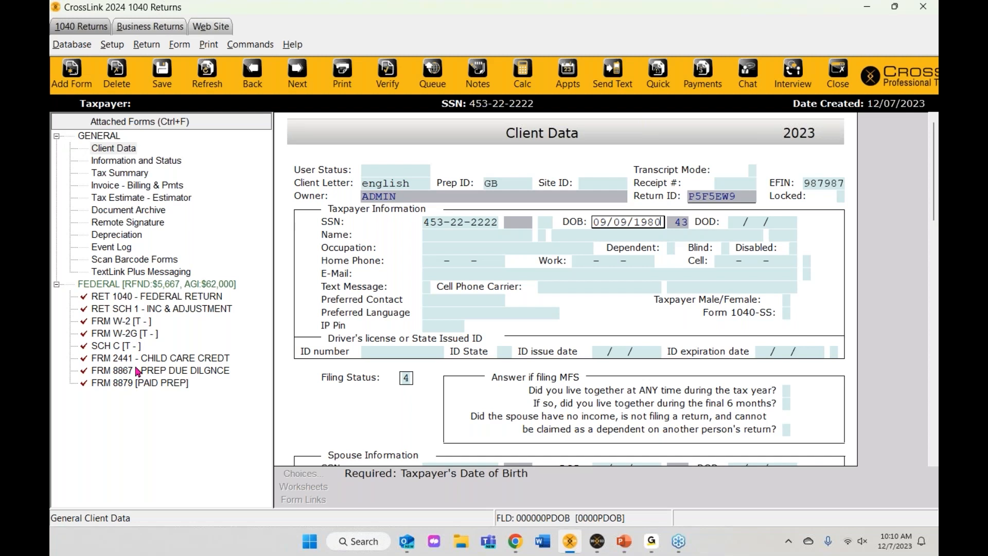
Step: Check the attached W-2, W-2G, Schedule C and Form 2441 in the forms tree
left_click(110, 324)
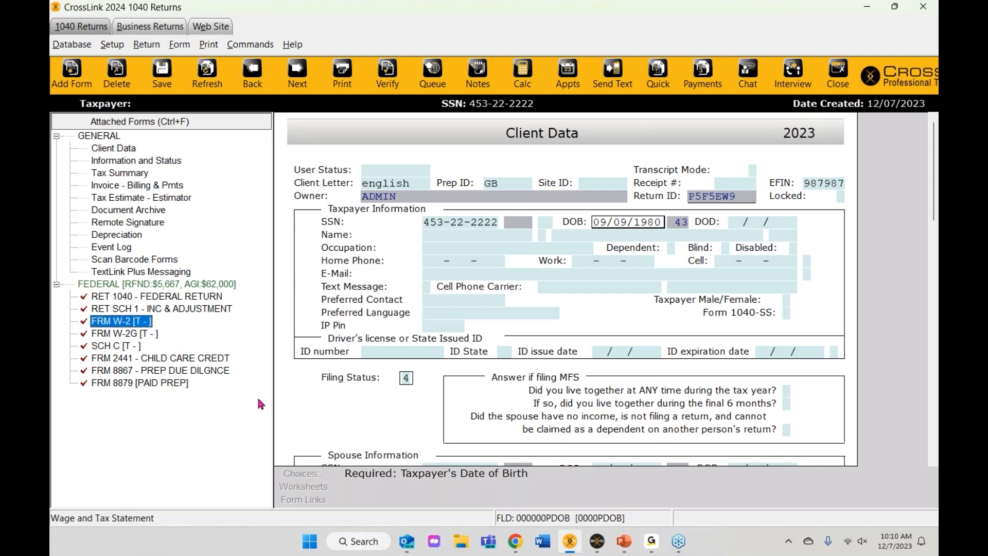
left_click(128, 335)
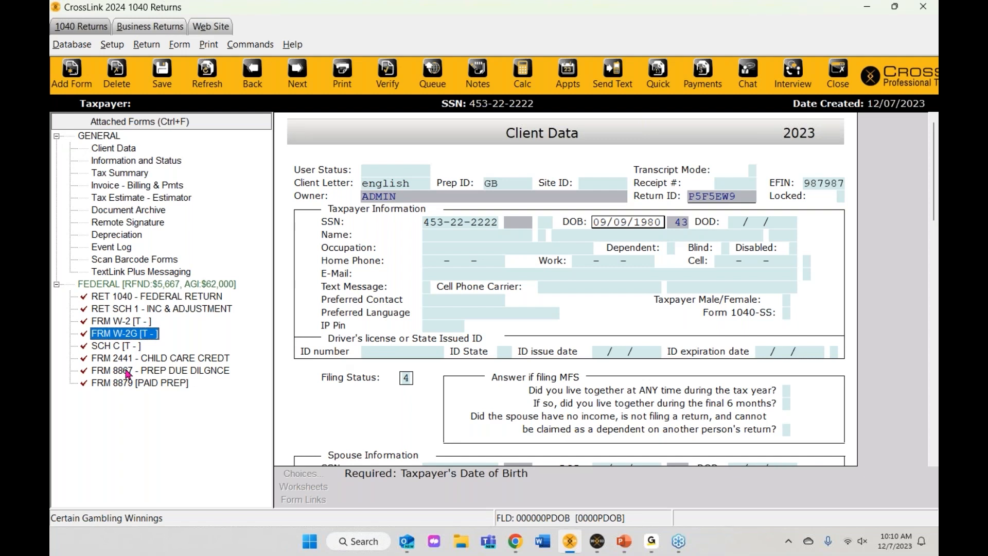
left_click(125, 348)
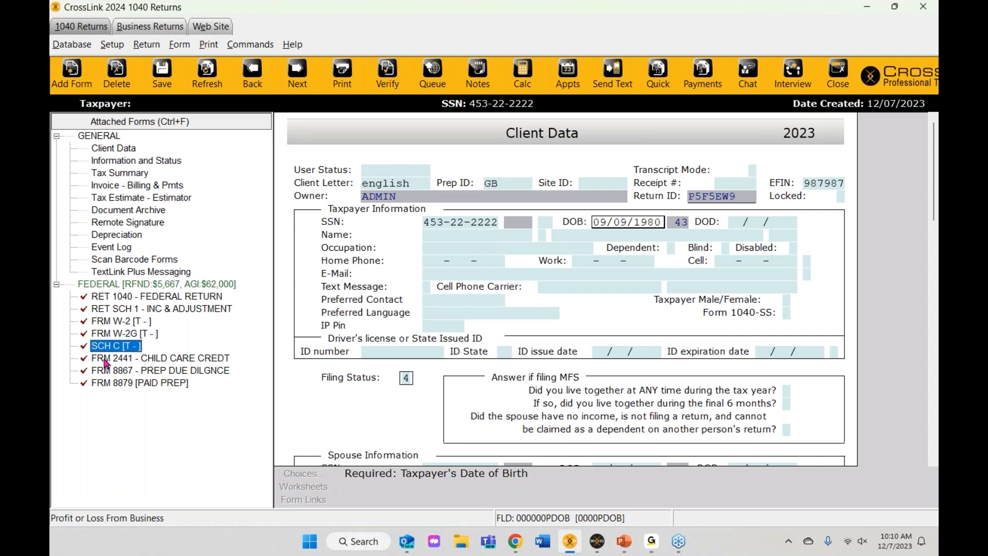
left_click(165, 363)
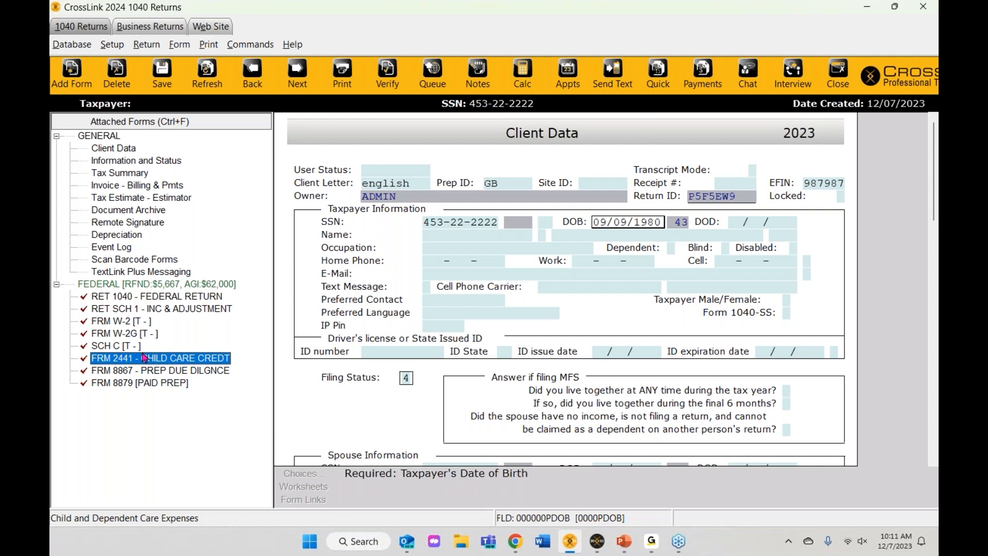
left_click(431, 238)
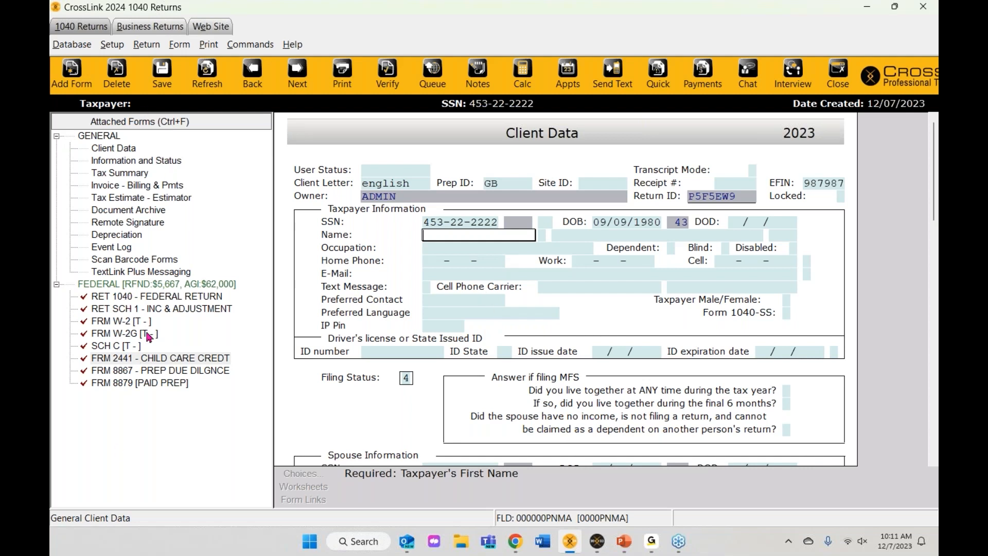
Step: Enter the taxpayer's first and last name and SALES as the occupation
type("FIRST")
key("Return")
type("LAST")
key("Return")
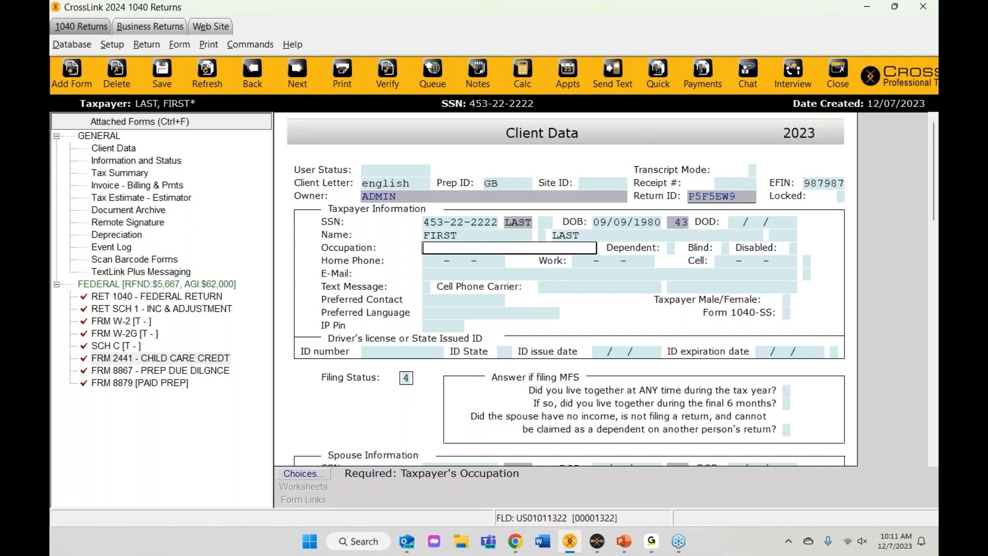
type("SALES")
key("Return")
key("Return")
key("Return")
key("Return")
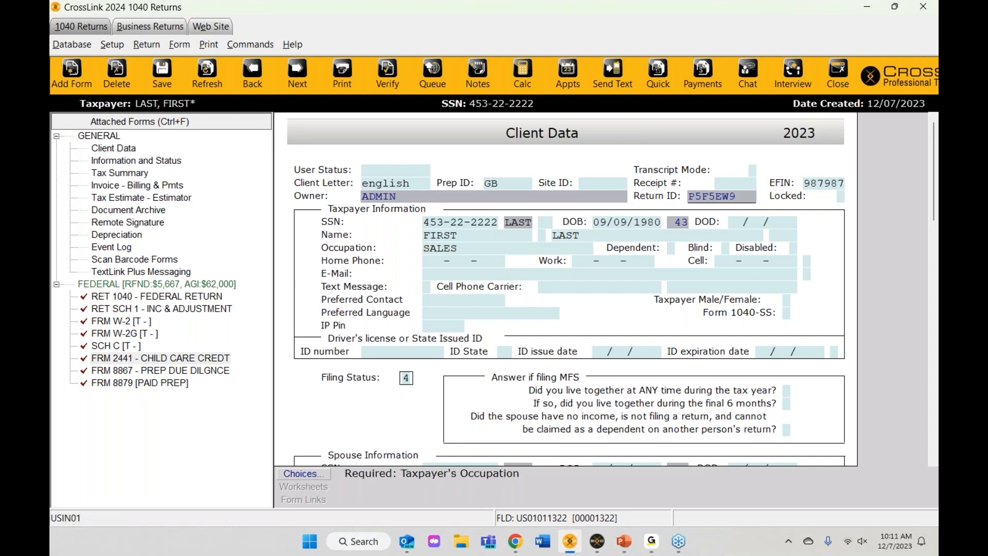
Step: Fill in the home phone, cell phone and e-mail, and opt into text messages
type("80034543")
key("Tab")
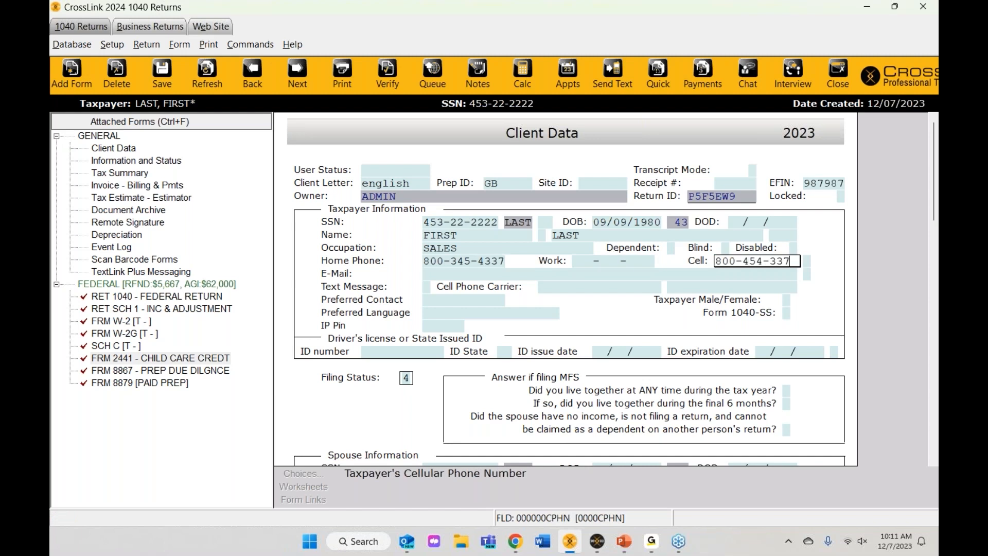
key("Tab")
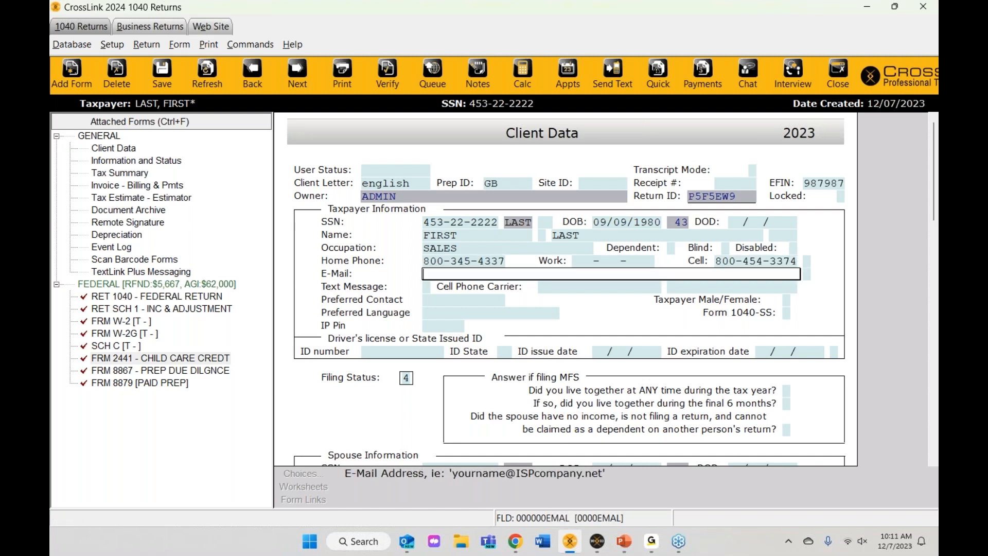
type("email@email.com")
key("Tab")
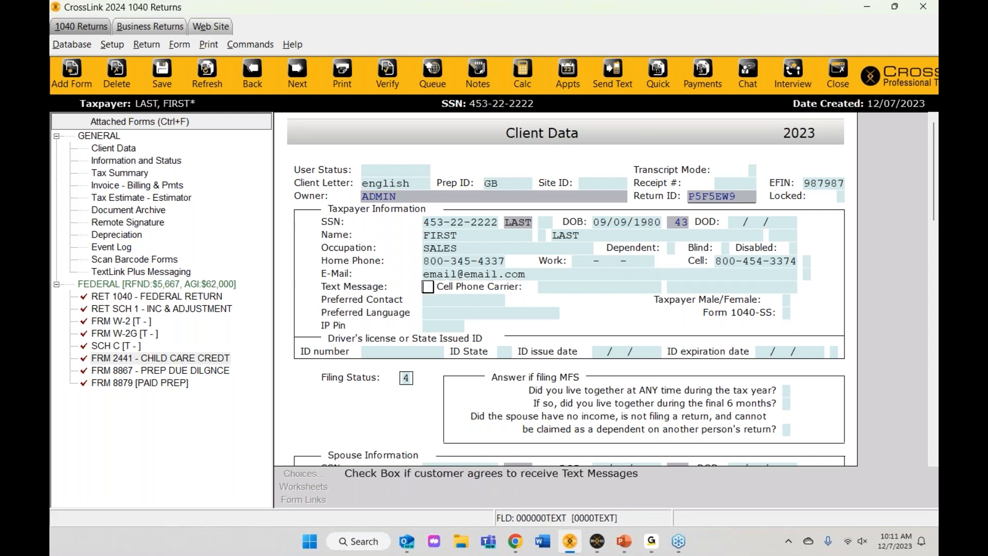
key("x")
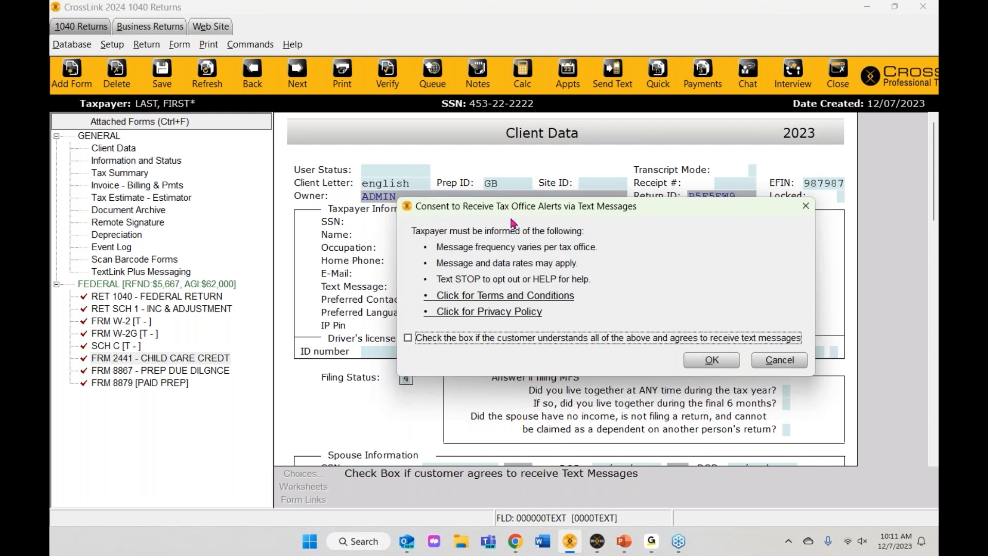
left_click(407, 338)
left_click(694, 366)
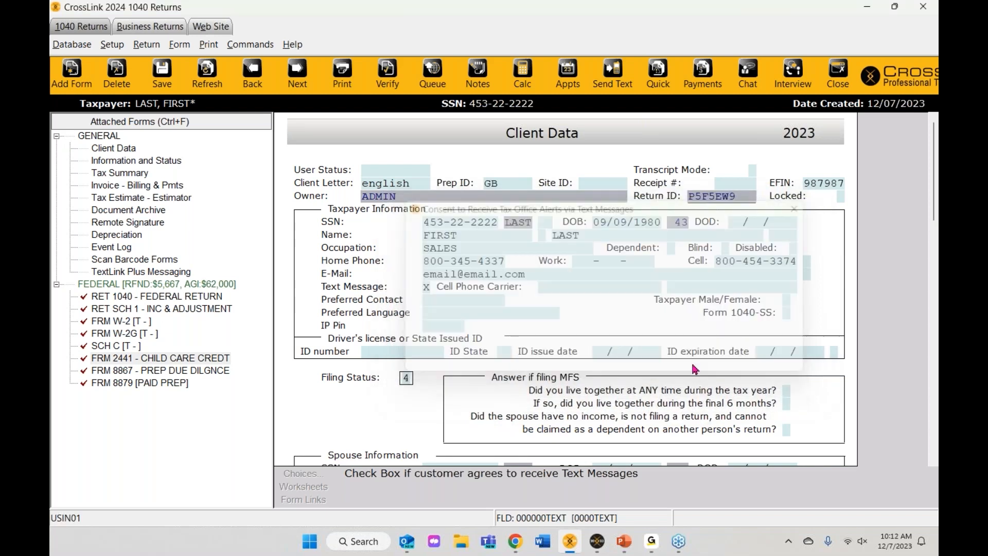
type("AT&T")
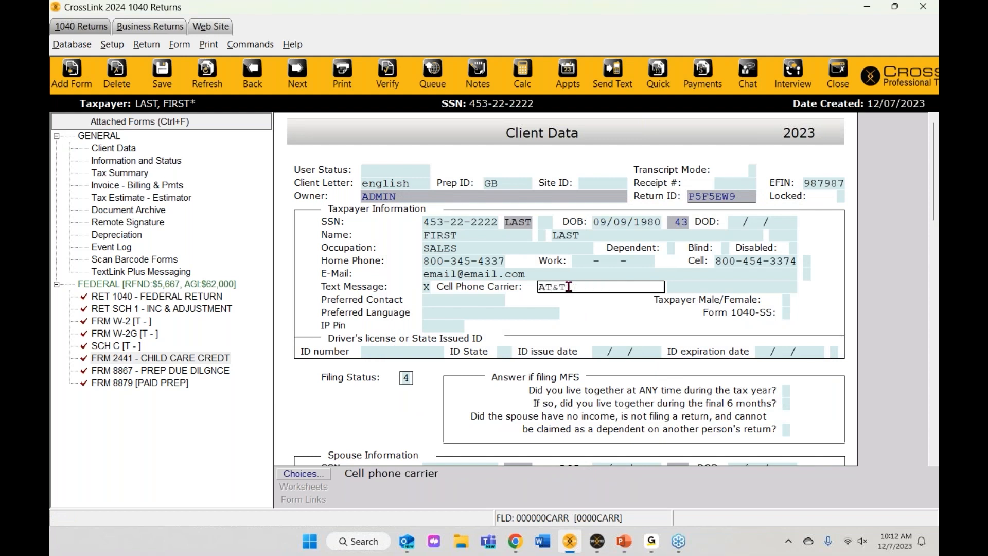
left_click(316, 475)
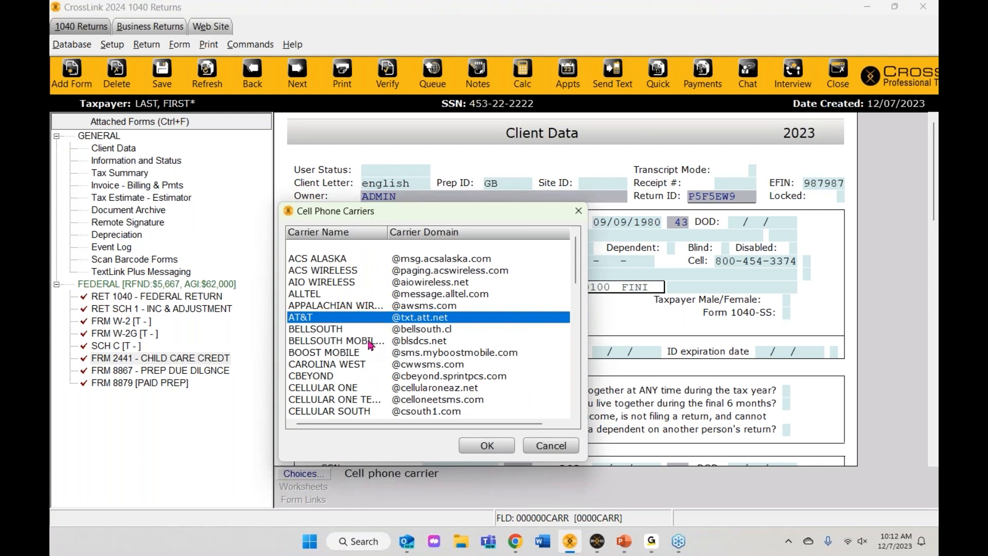
scroll(364, 350, "down", 12)
scroll(364, 351, "down", 4)
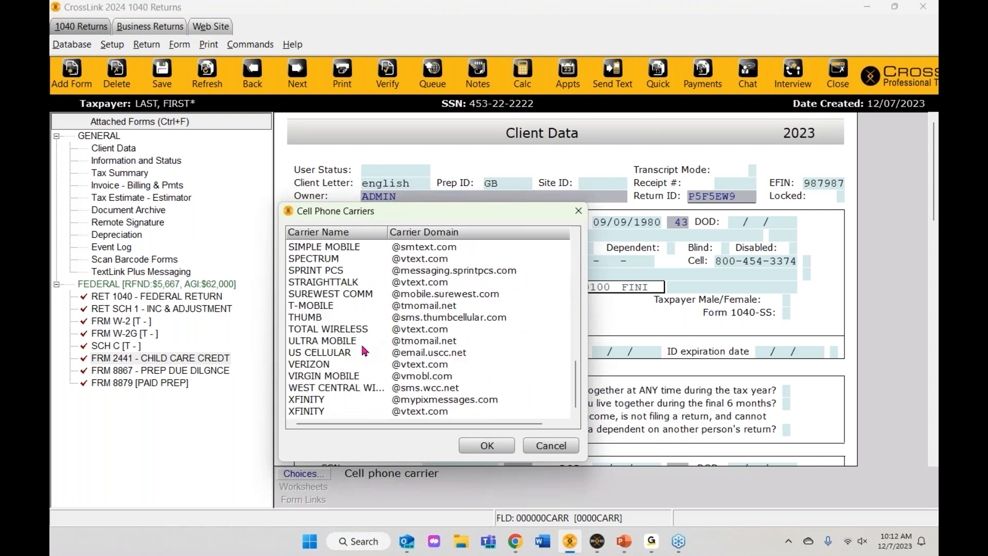
scroll(384, 365, "up", 12)
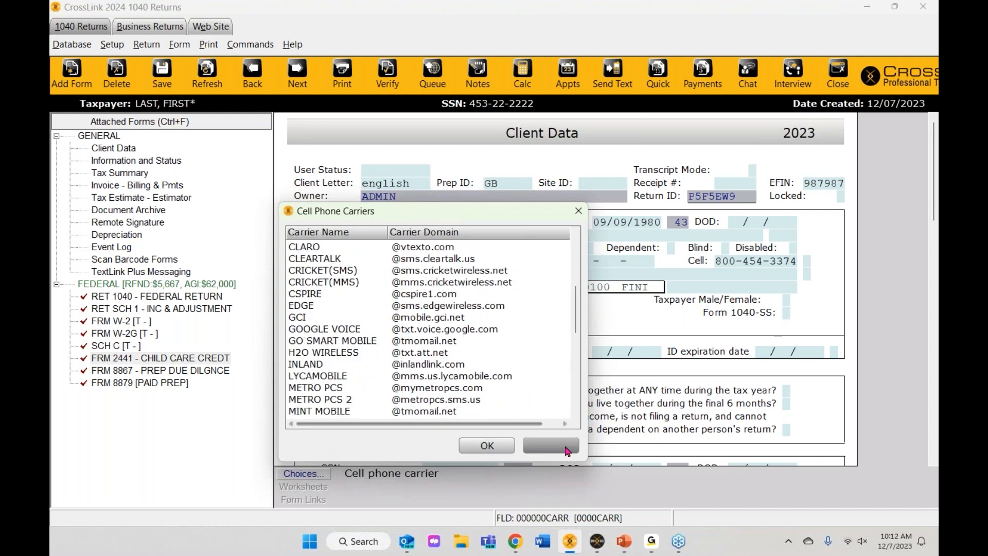
left_click(565, 447)
type("AT&T")
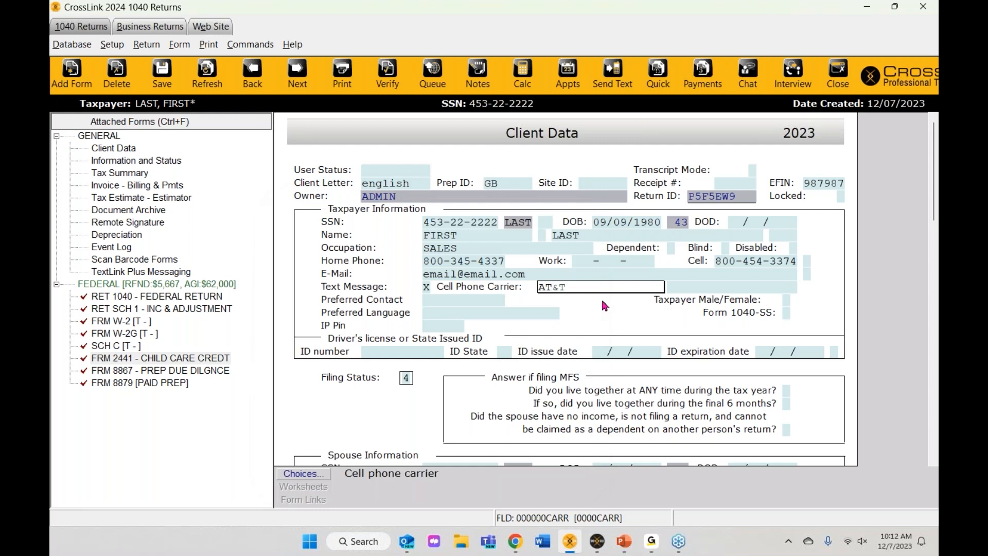
key("Return")
scroll(605, 306, "down", 1)
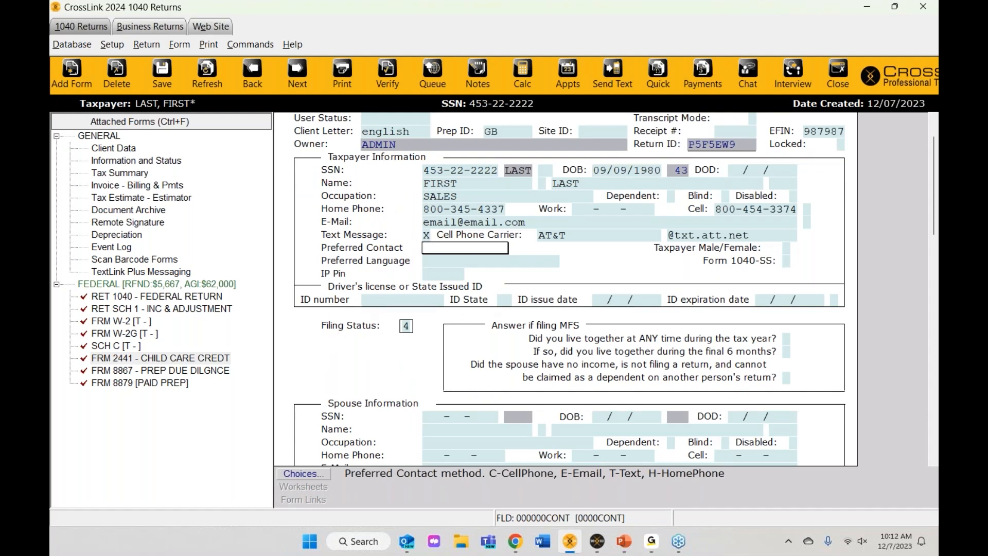
Step: Enter the driver's license number, state WA, issued 09/09/2022, expiring 09/09/2028
left_click(371, 303)
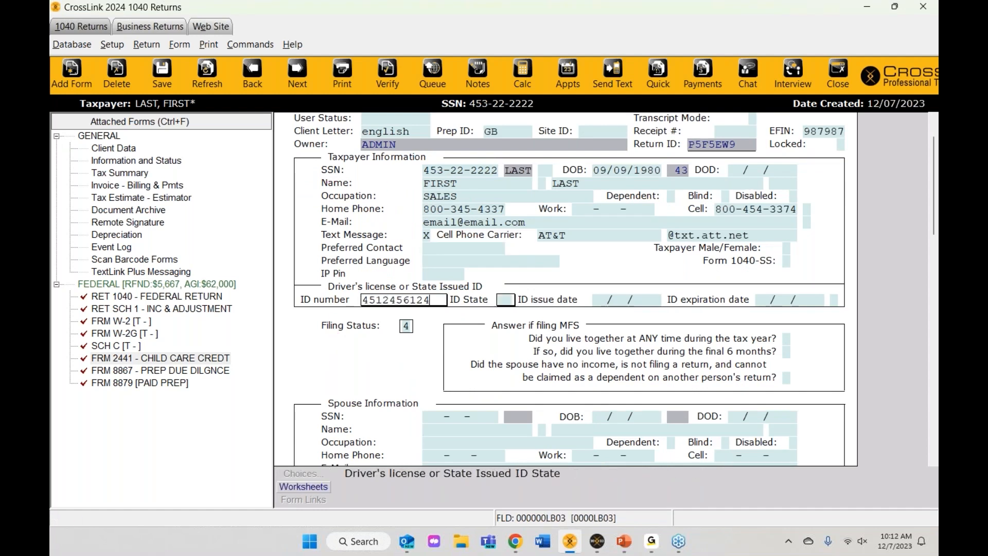
key("Tab")
key("Tab")
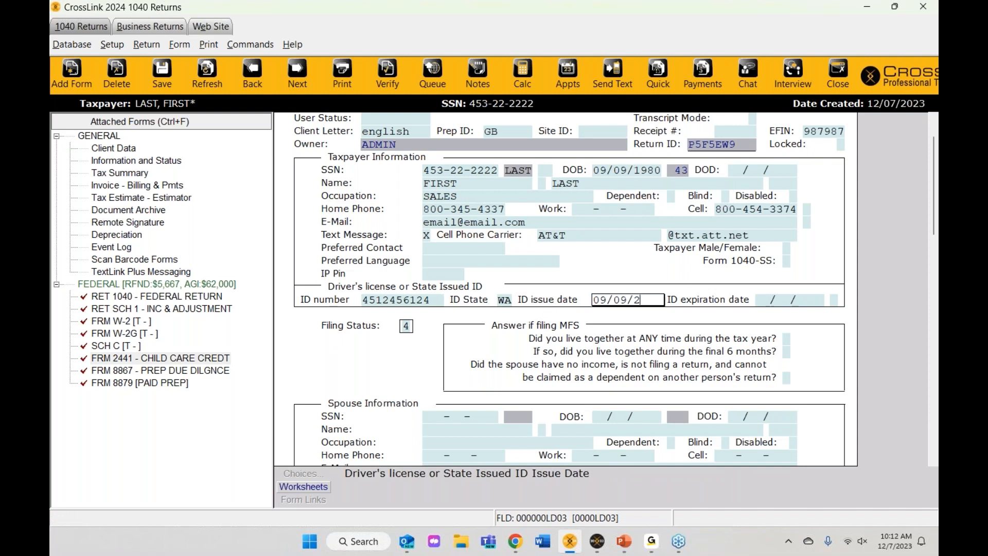
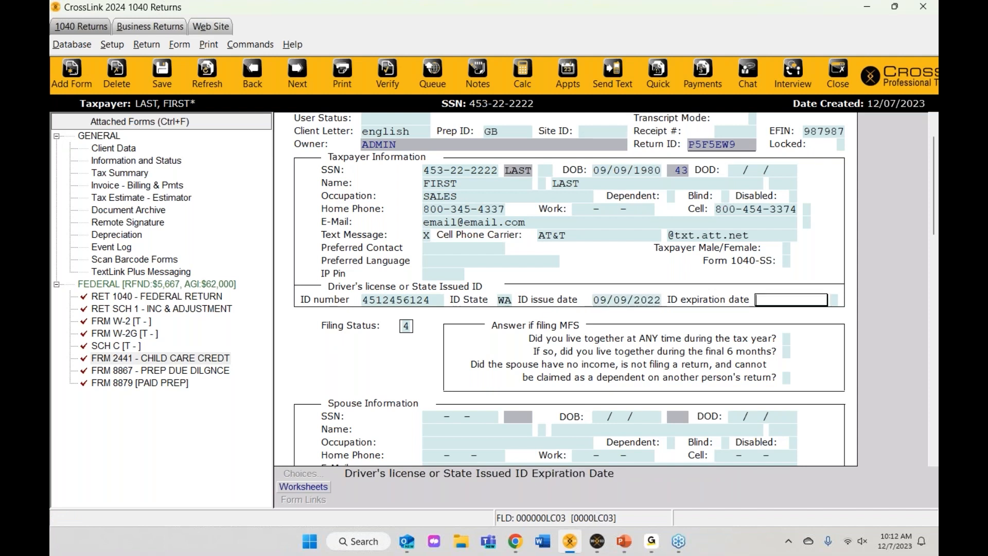
key("Return")
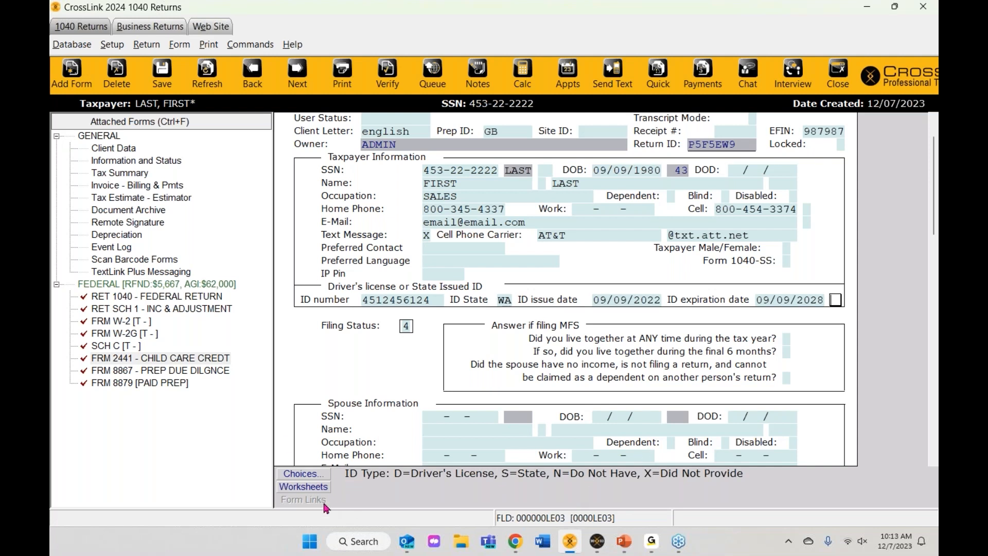
Step: Review the home phone, e-mail, last name and claimed-as-dependent entries
left_click(457, 213)
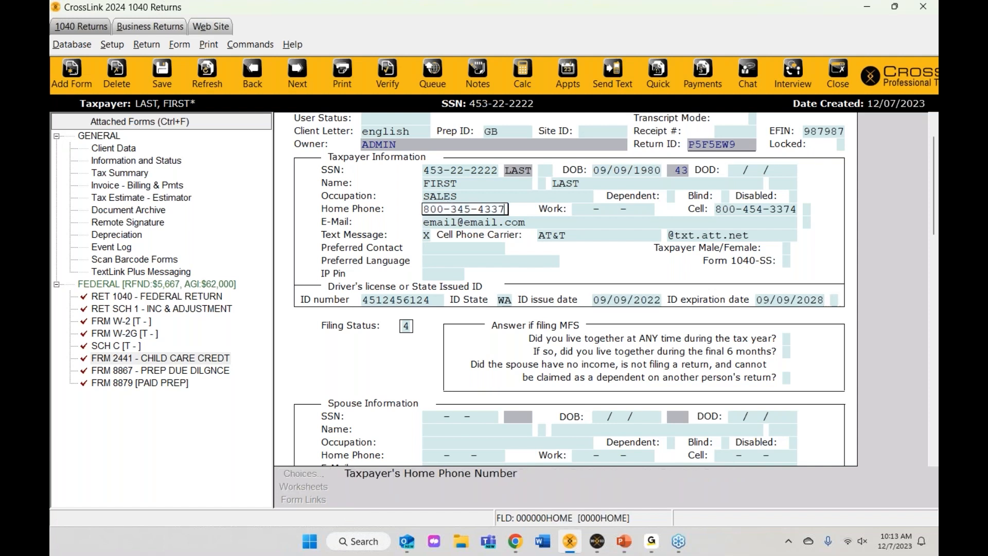
left_click(465, 226)
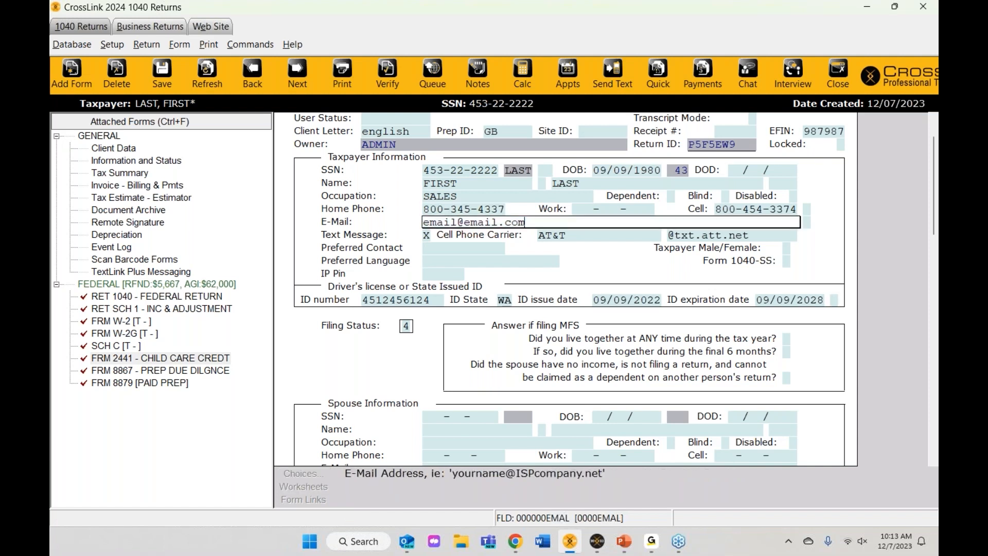
left_click(709, 188)
left_click(672, 198)
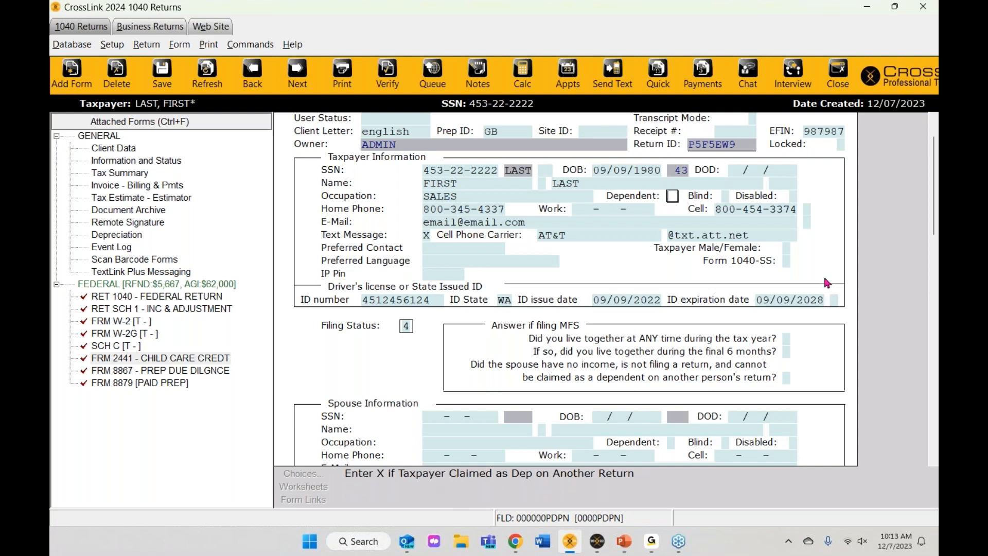
Step: Set the ID type to D for driver's license
left_click(833, 300)
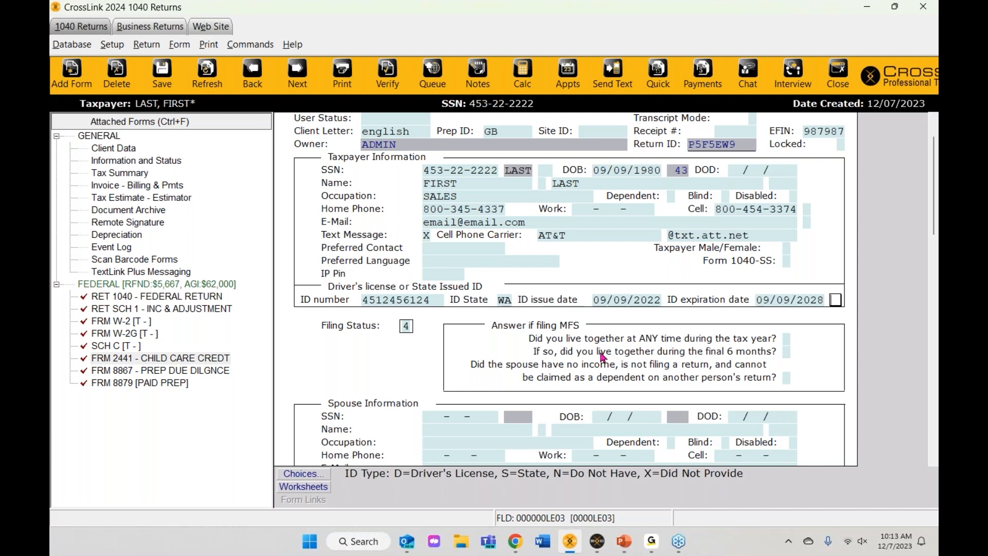
type("D")
key("Return")
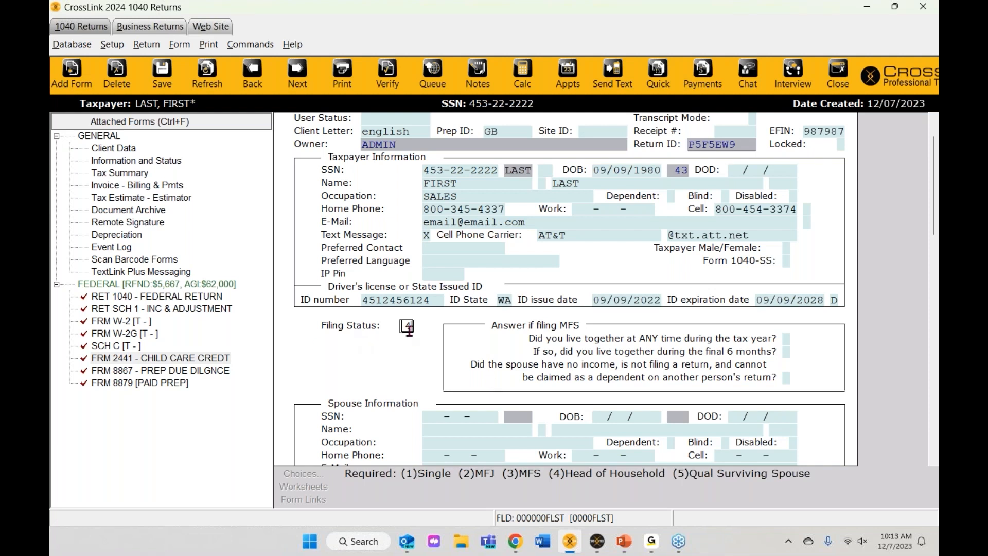
scroll(350, 401, "down", 3)
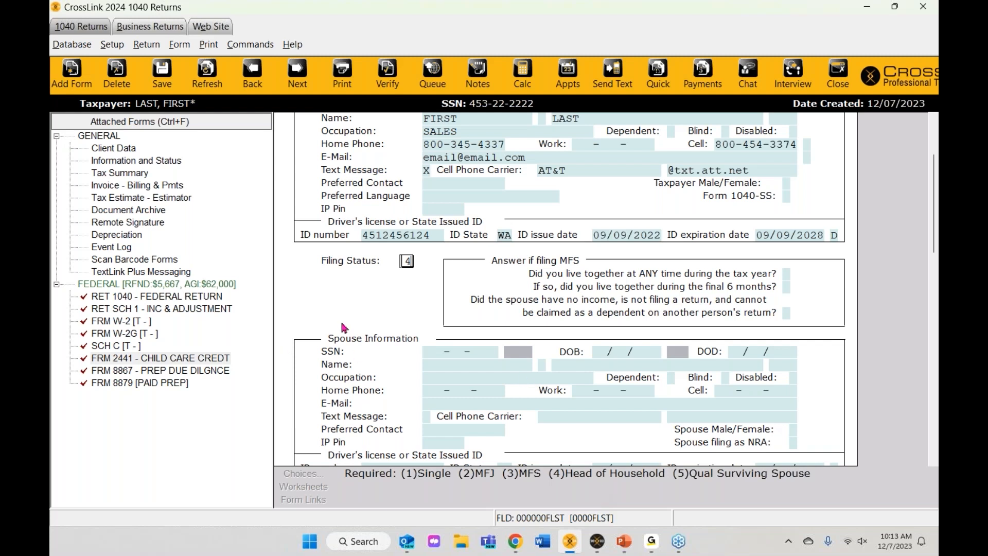
Step: Enter the taxpayer's street address and ZIP code so city and state fill in
key("Return")
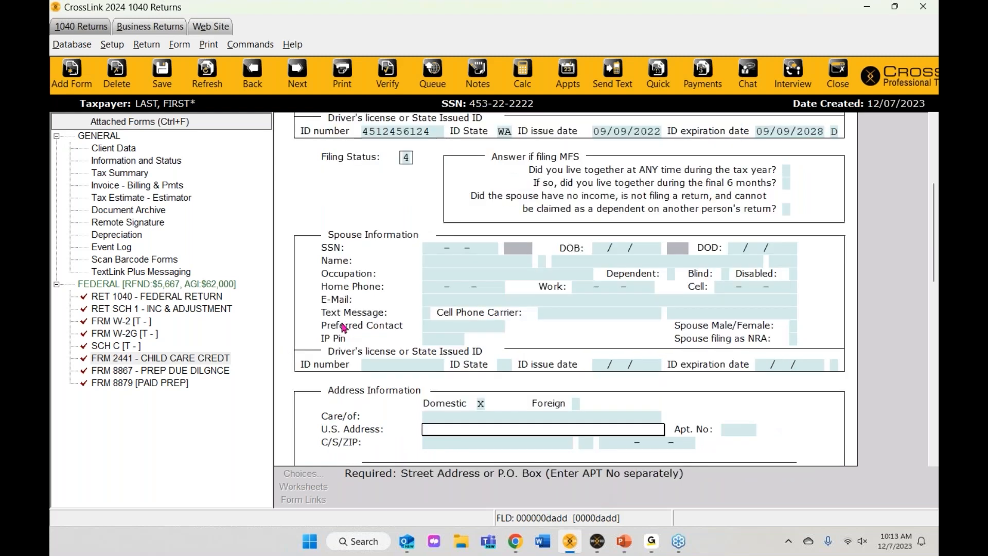
scroll(484, 322, "down", 5)
type("123 FAKE ST")
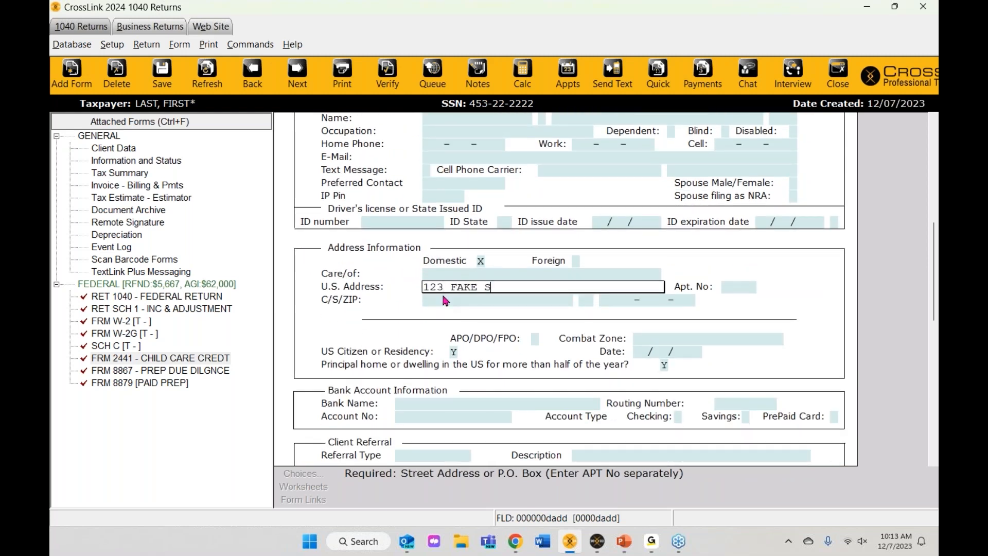
key("Return")
type("98109-0000-000")
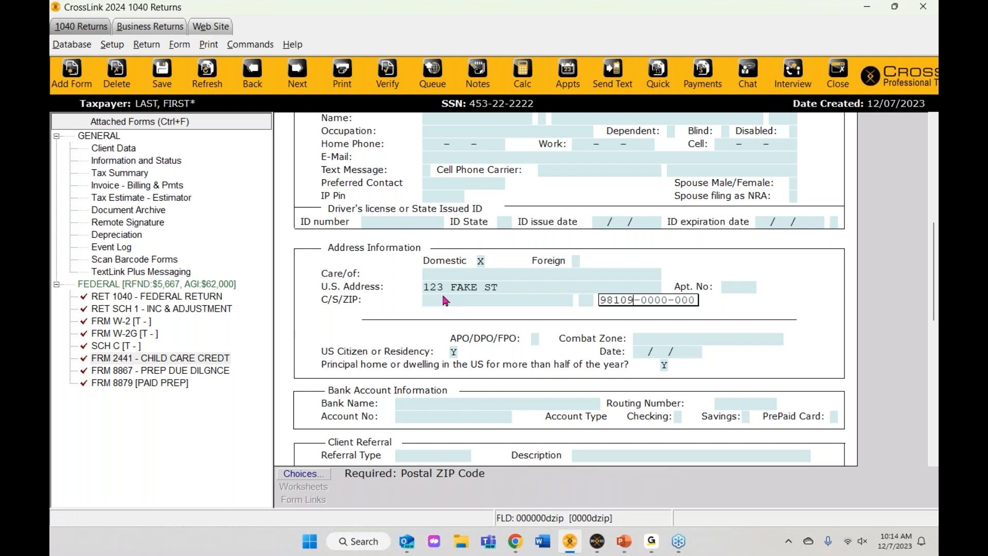
key("Return")
scroll(457, 292, "down", 3)
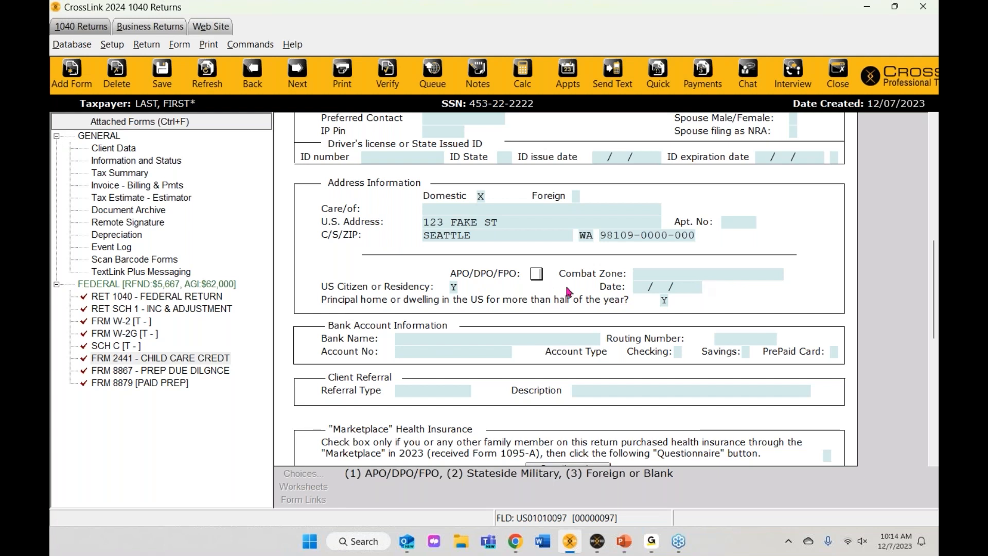
scroll(716, 299, "down", 4)
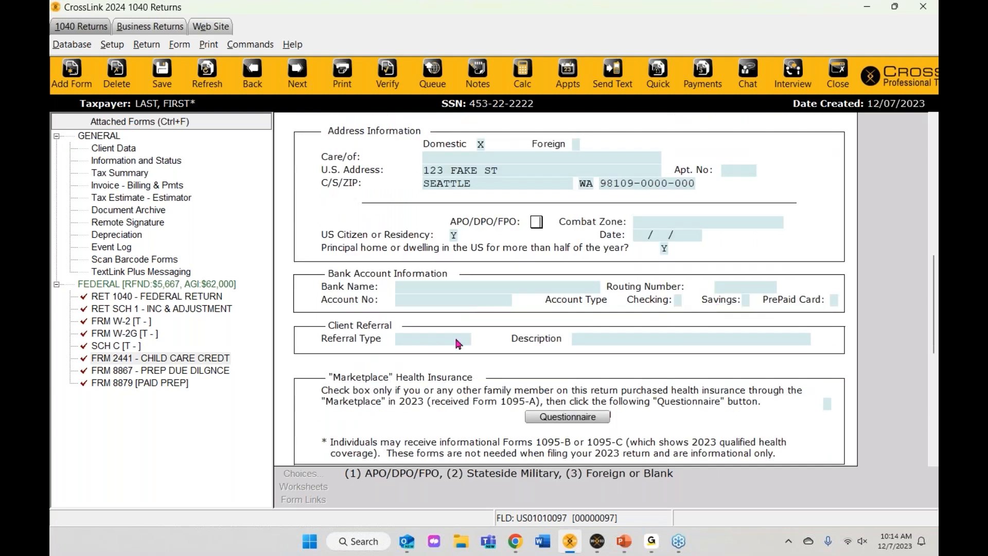
Step: Enter bank BECU with the account number, re-entered for validation, and mark it Checking
left_click(414, 288)
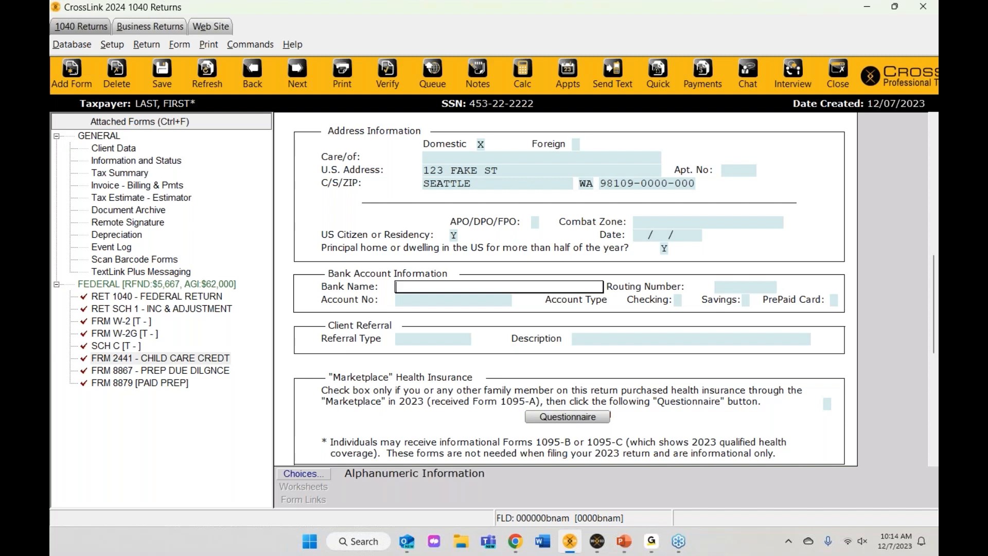
type("BECU")
key("Return")
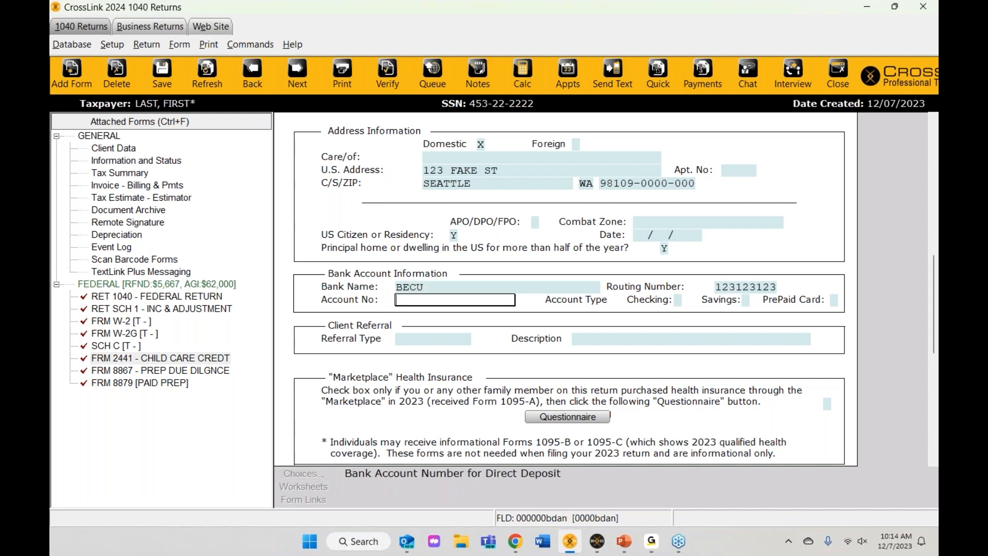
type("123123123")
key("Return")
type("123123123")
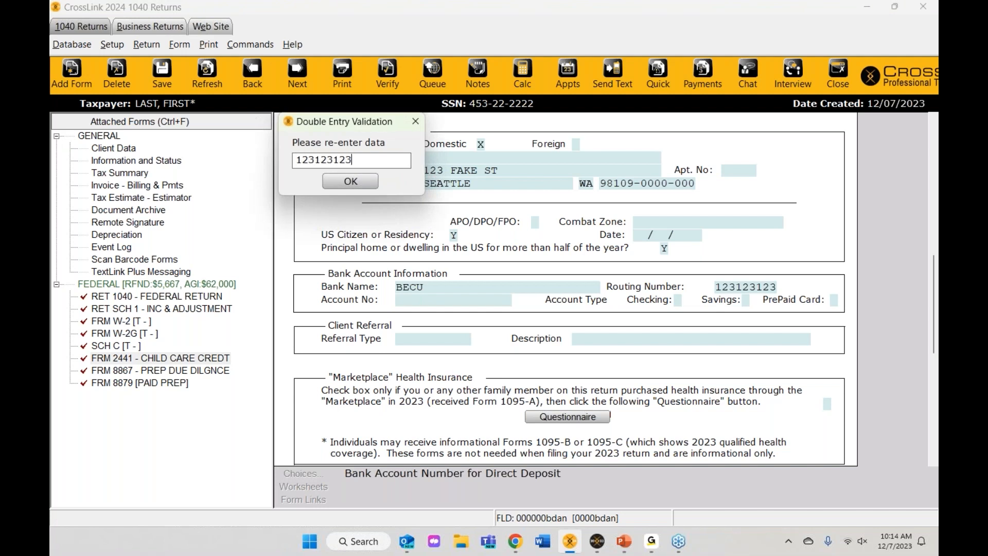
key("Return")
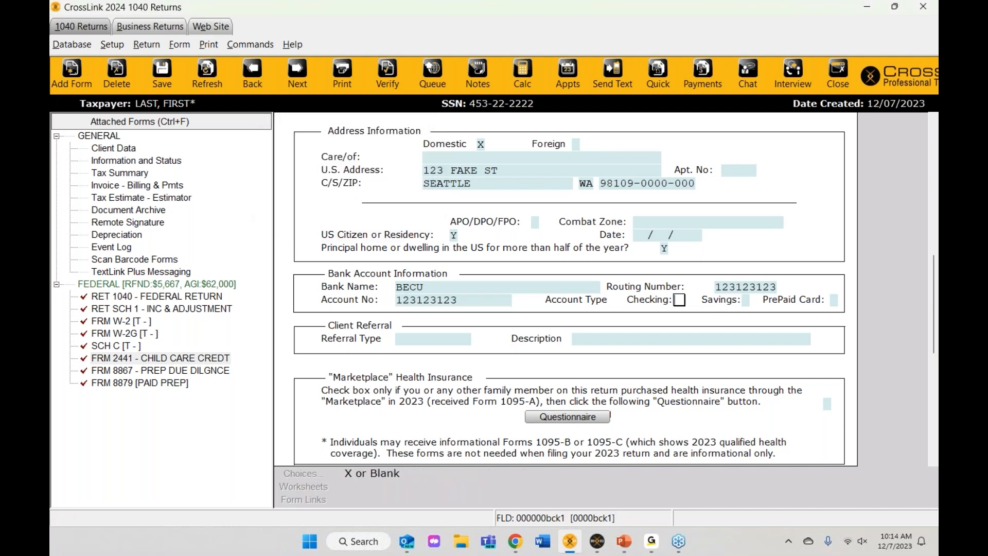
type("X")
key("Tab")
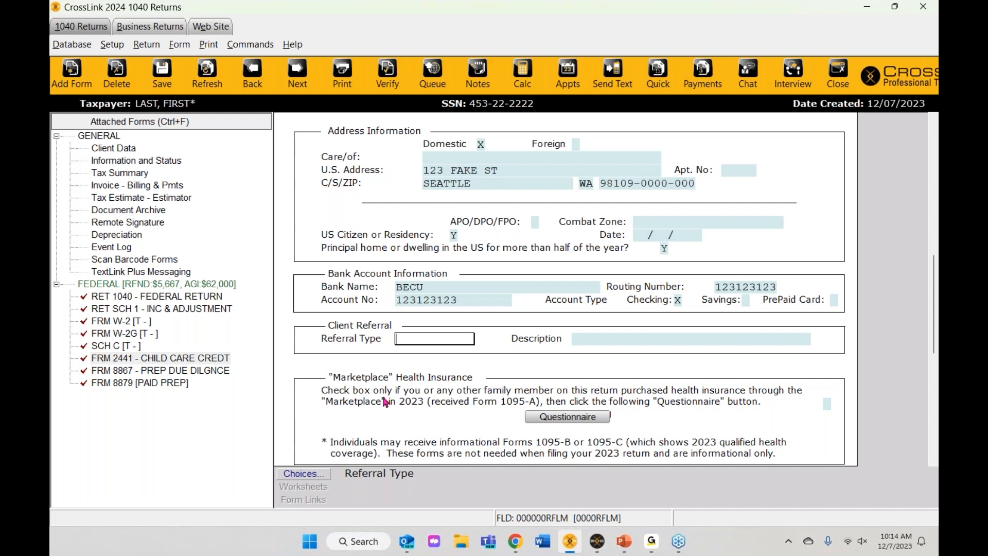
Step: Choose RED SOCIAL from the referral choices and describe it as INSTA
left_click(302, 474)
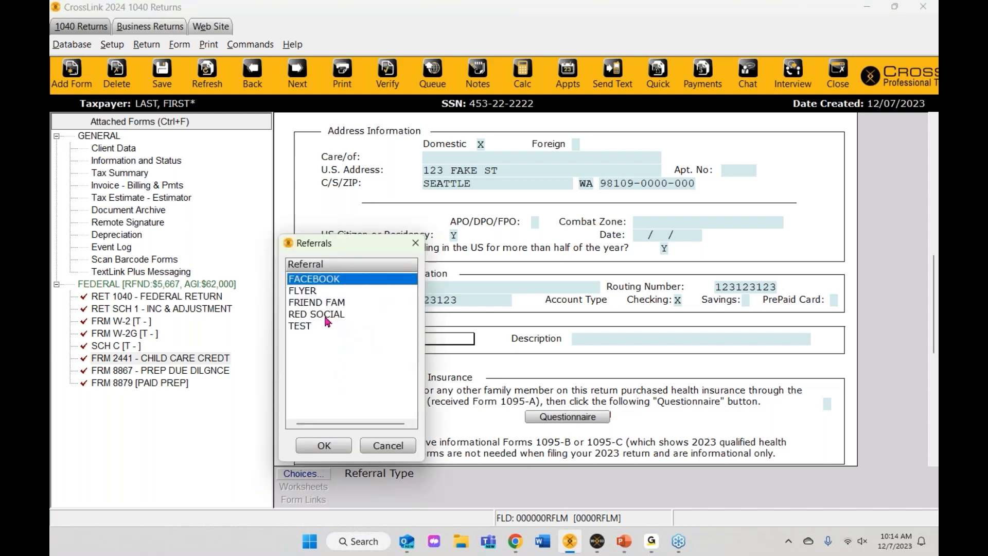
left_click(328, 317)
left_click(335, 447)
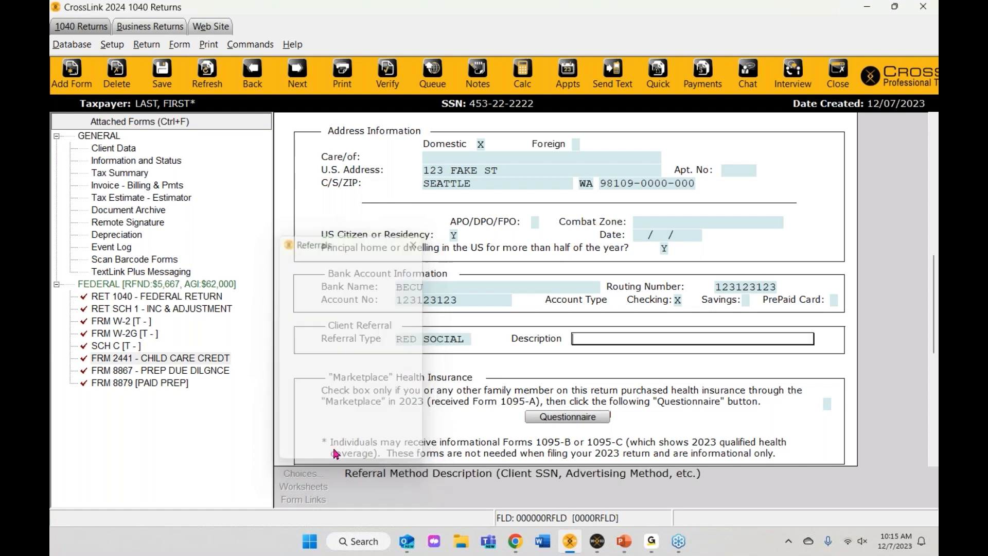
left_click(585, 341)
type("INSTA")
key("Return")
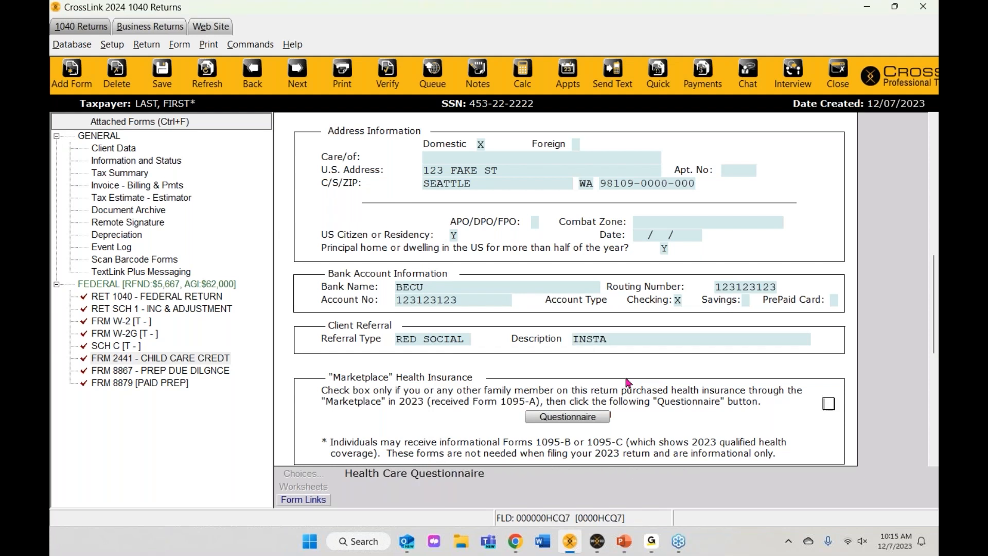
scroll(626, 376, "down", 2)
scroll(628, 383, "down", 1)
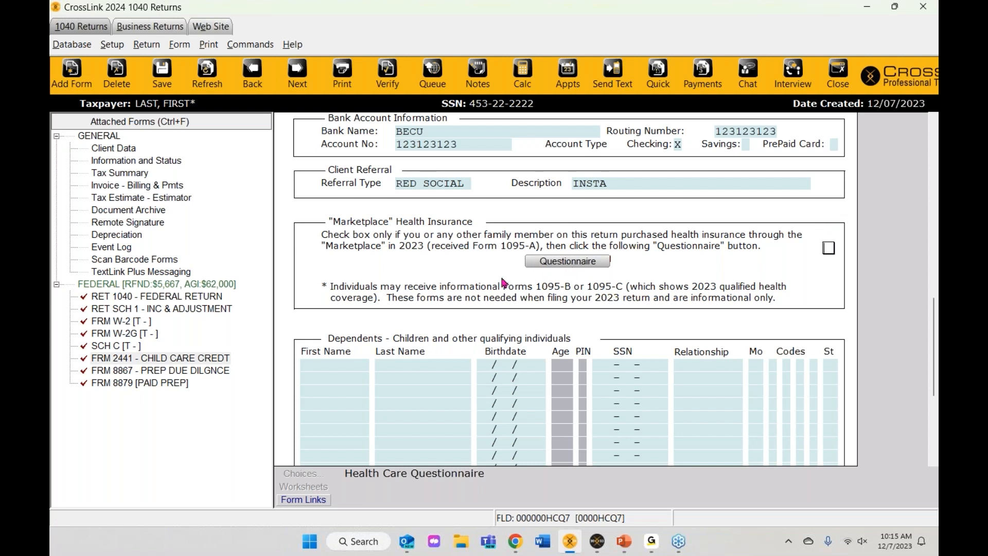
scroll(501, 274, "down", 4)
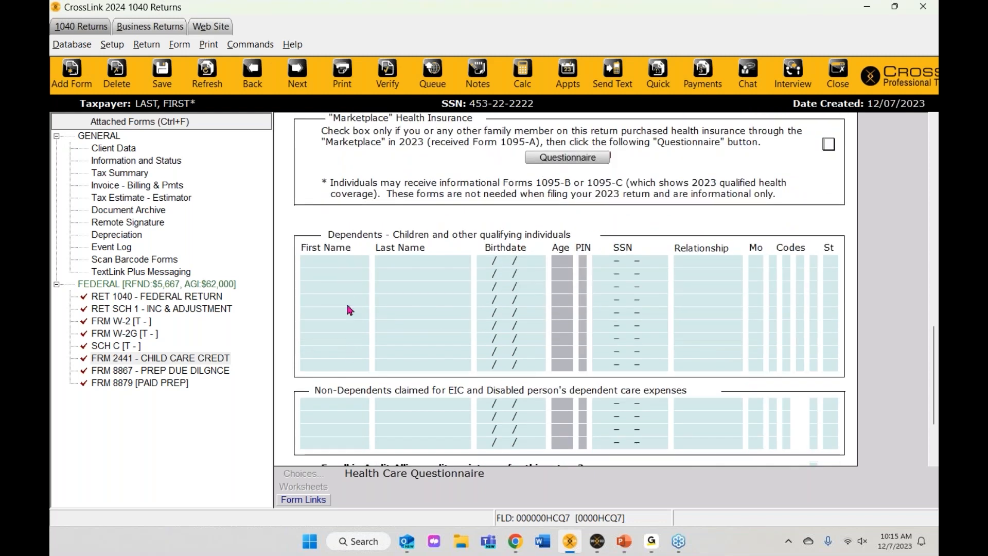
left_click(337, 261)
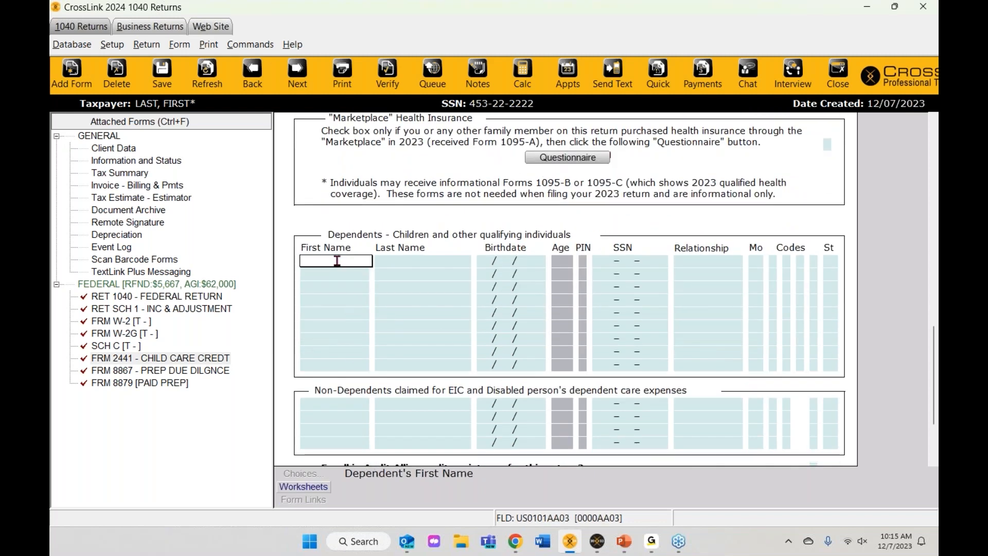
type("SONG")
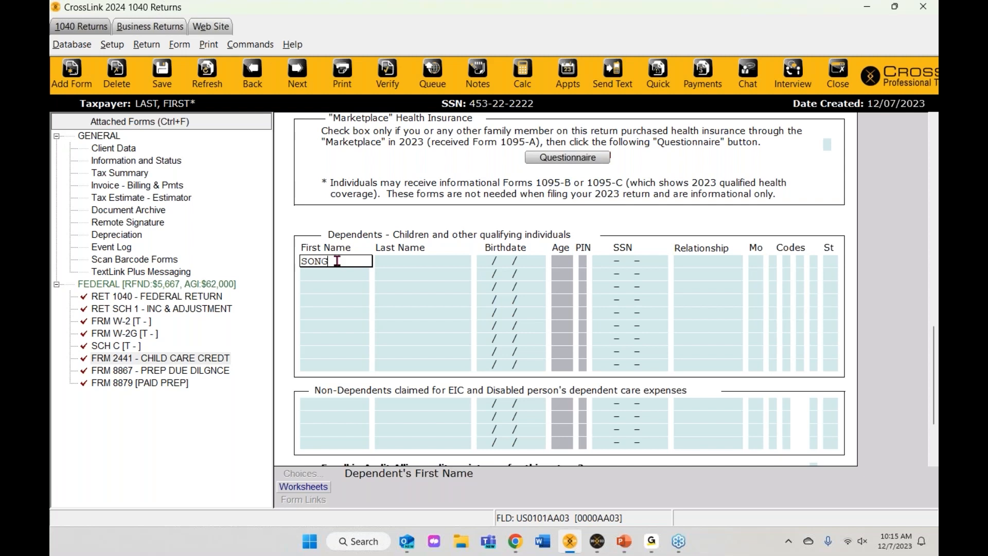
key("Tab")
type("LAST")
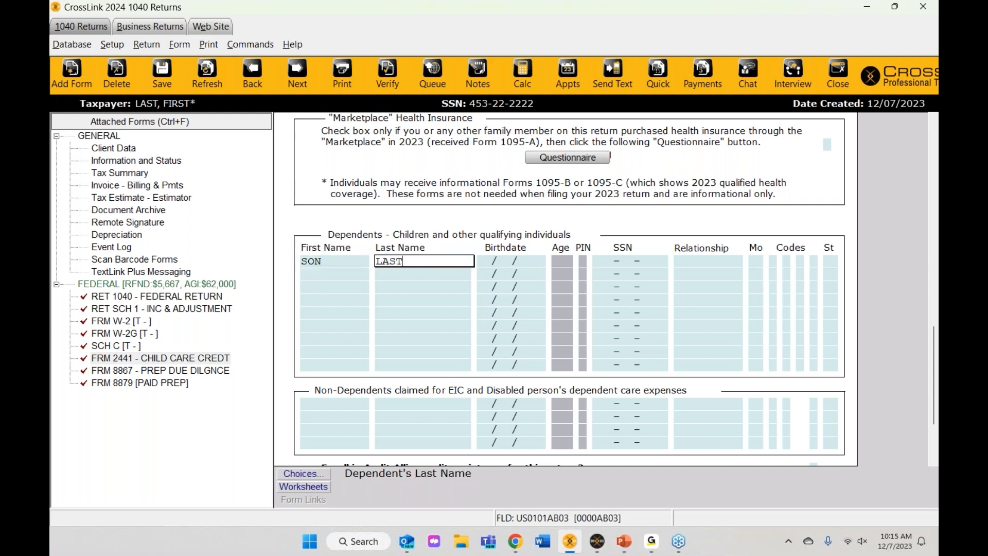
key("Tab")
type("09/09/2010")
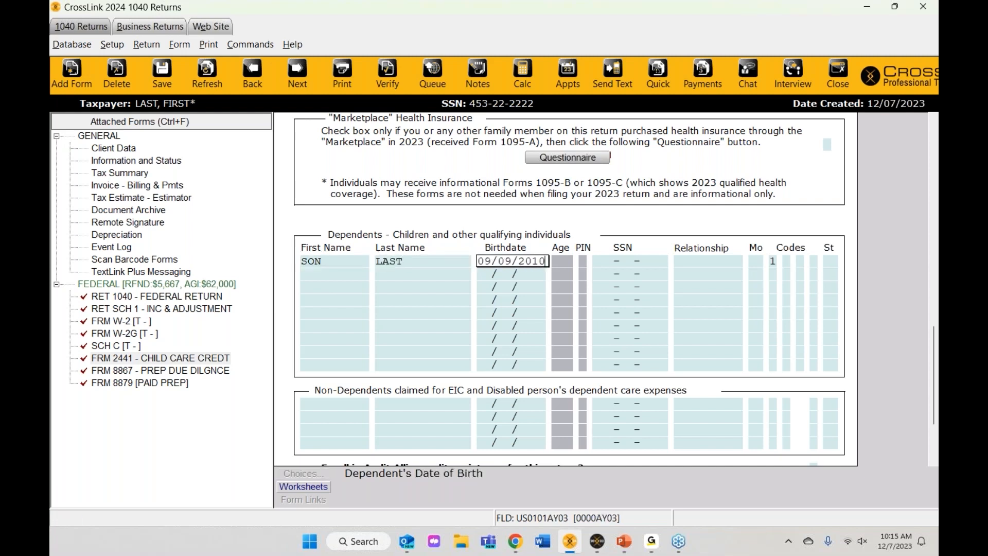
key("Tab")
Step: Enter the son's SSN, relationship SON and 12 months at home, then review his codes
type("451245123")
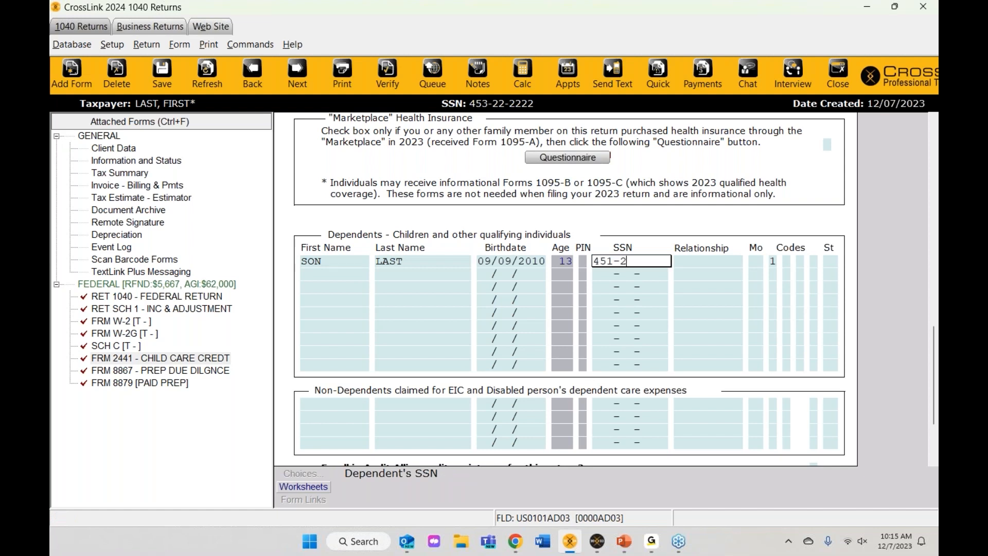
key("Tab")
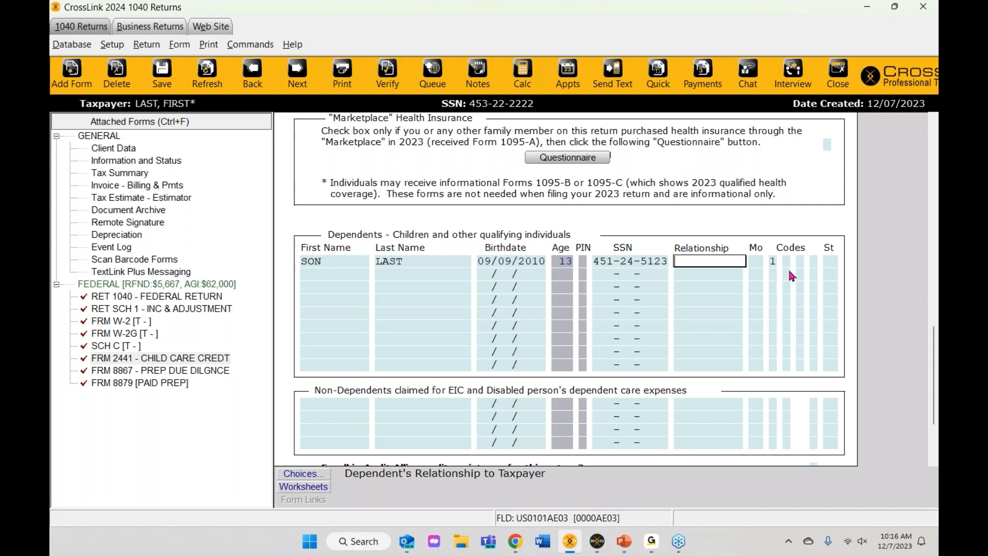
type("SON")
key("Return")
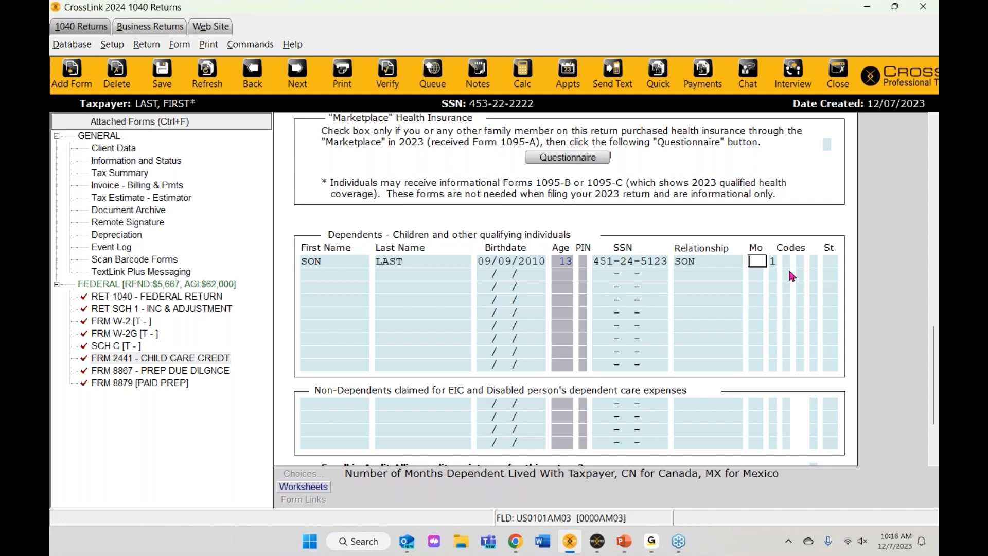
type("12")
key("Return")
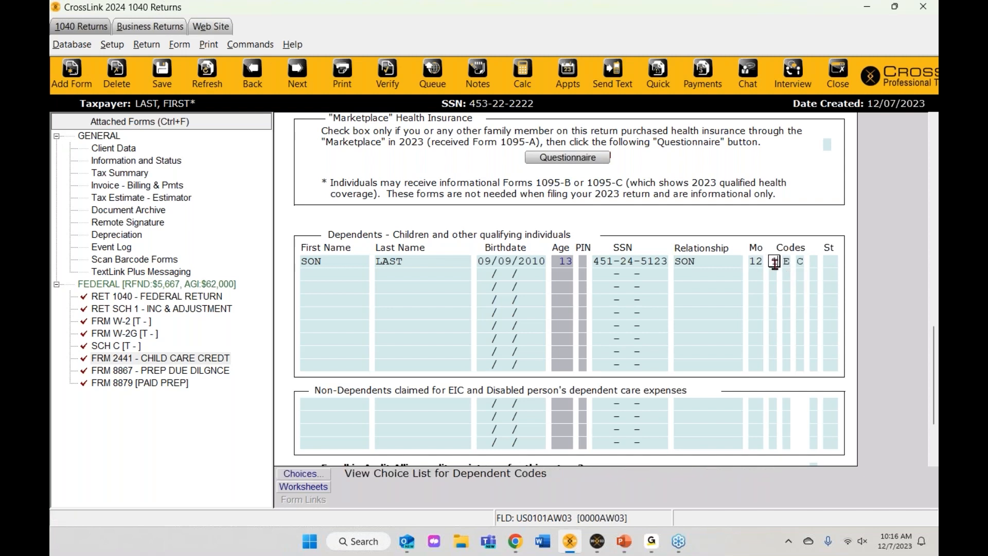
left_click(800, 262)
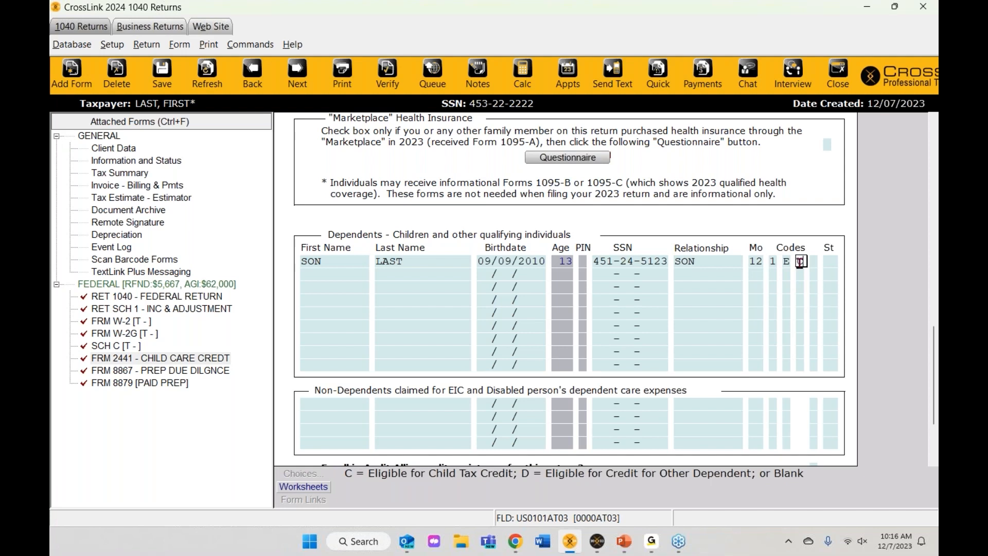
left_click(775, 262)
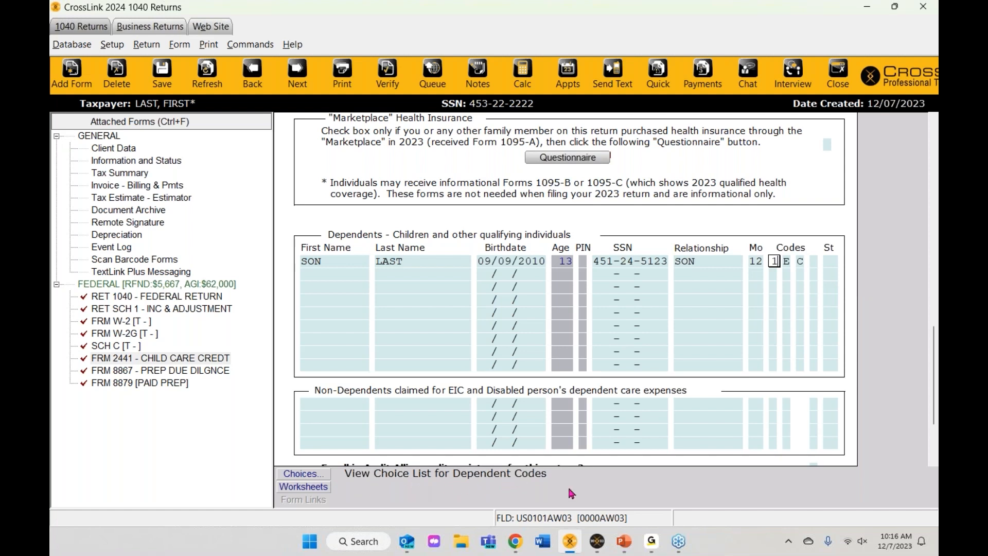
left_click(307, 475)
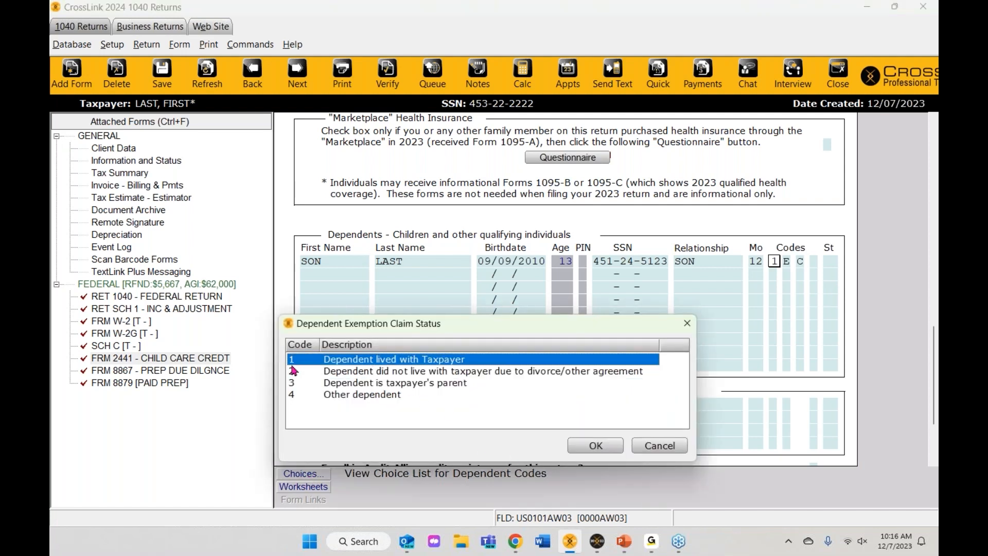
left_click_drag(387, 320, 403, 246)
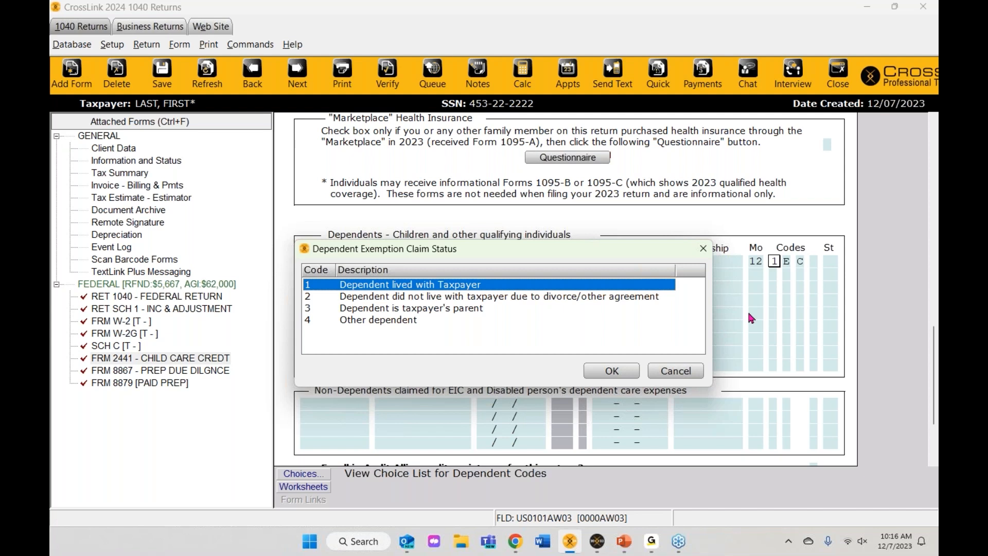
left_click_drag(510, 256, 522, 319)
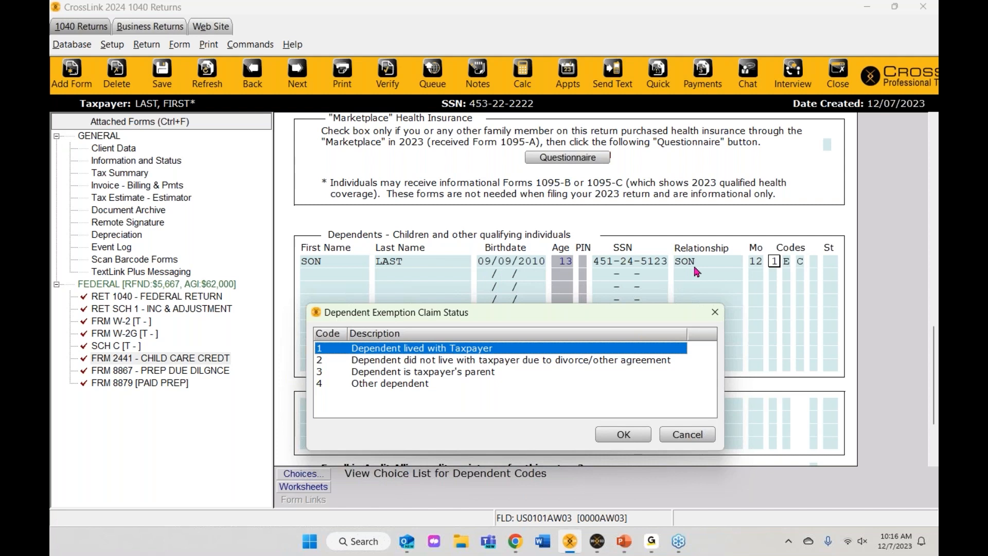
left_click(687, 435)
left_click(786, 262)
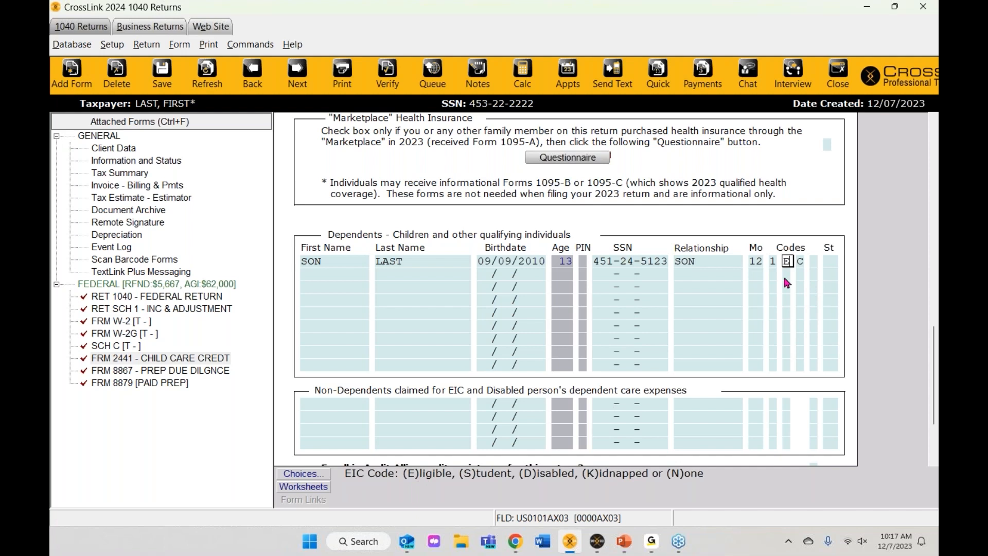
left_click(801, 261)
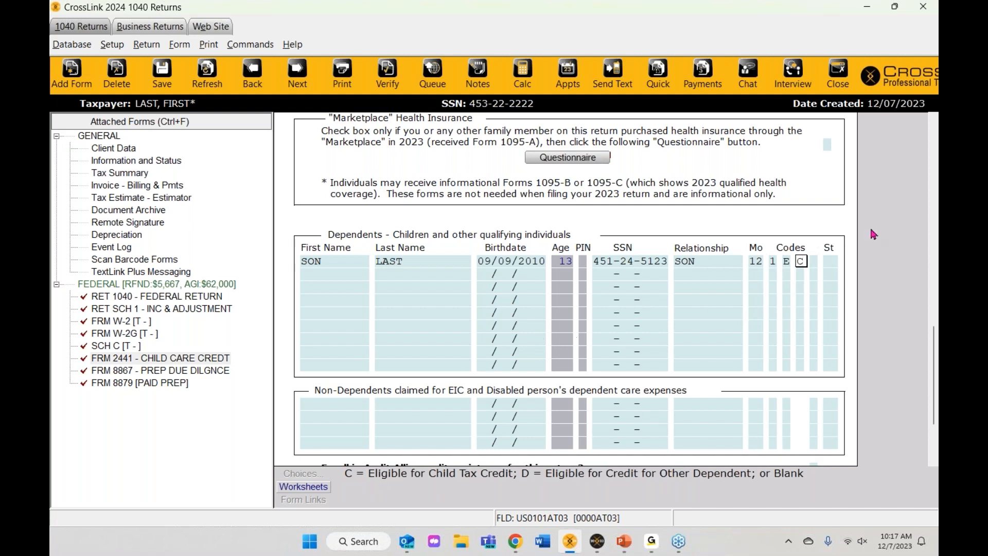
Step: Add DAUGHTER as the second dependent, correcting her birthdate to 09/09/2004
left_click(353, 276)
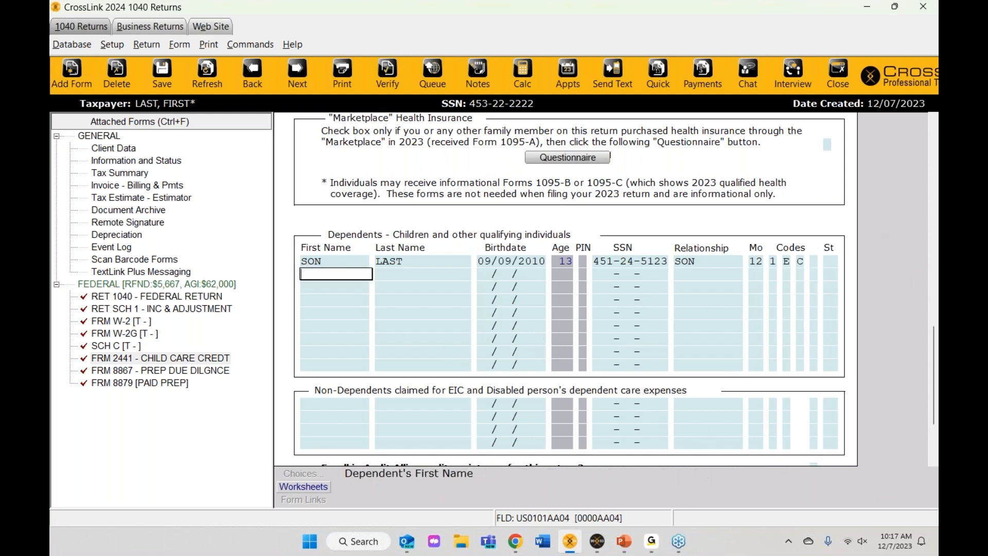
type("DAUGHTER")
key("Return")
key("Return")
type("09/09/20")
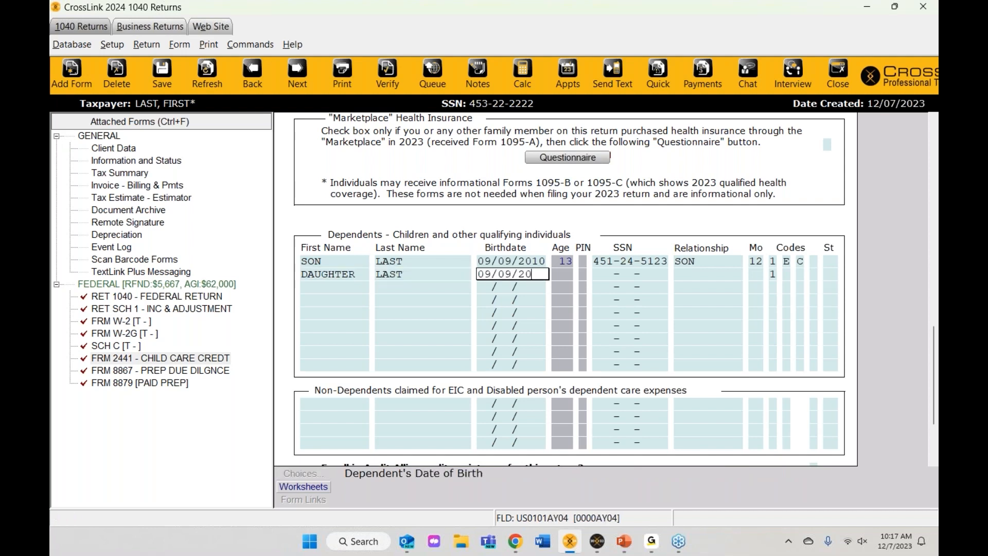
type("02")
key("Return")
key("shift+Tab")
key("shift+Tab")
key("shift+Tab")
key("BackSpace")
type("4")
key("Return")
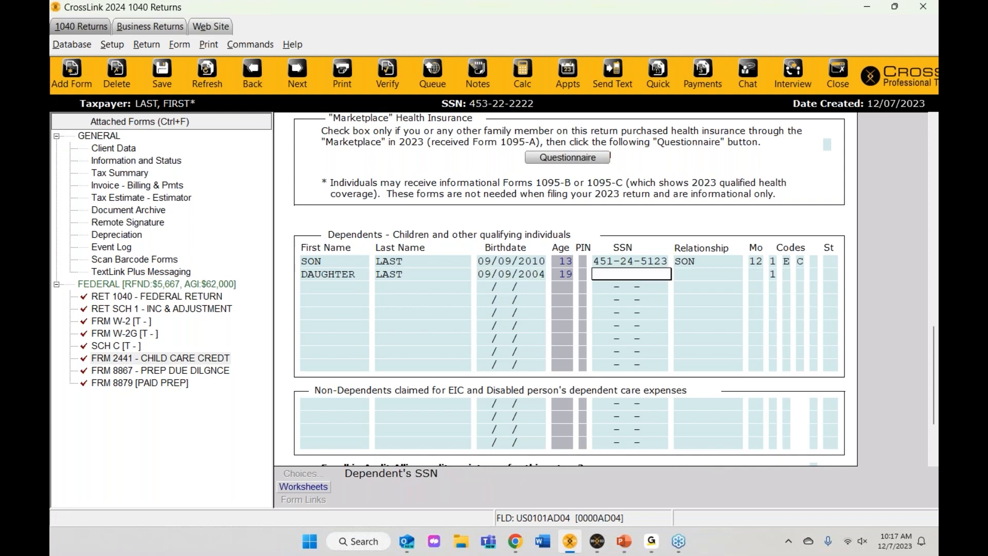
Step: Enter her SSN, accept relationship DAUGHTER, 12 months at home and status code 1
type("451245612")
key("Return")
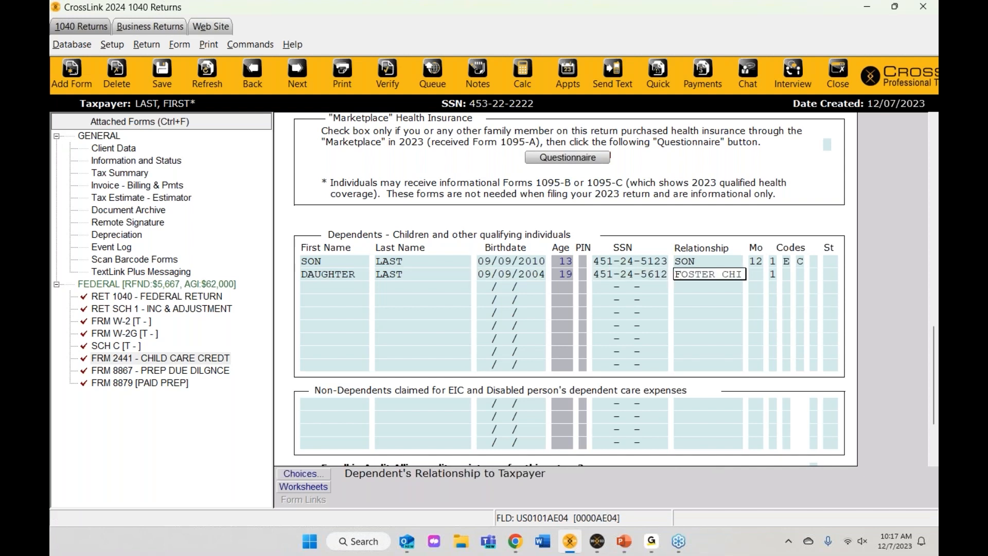
key("Return")
type("12")
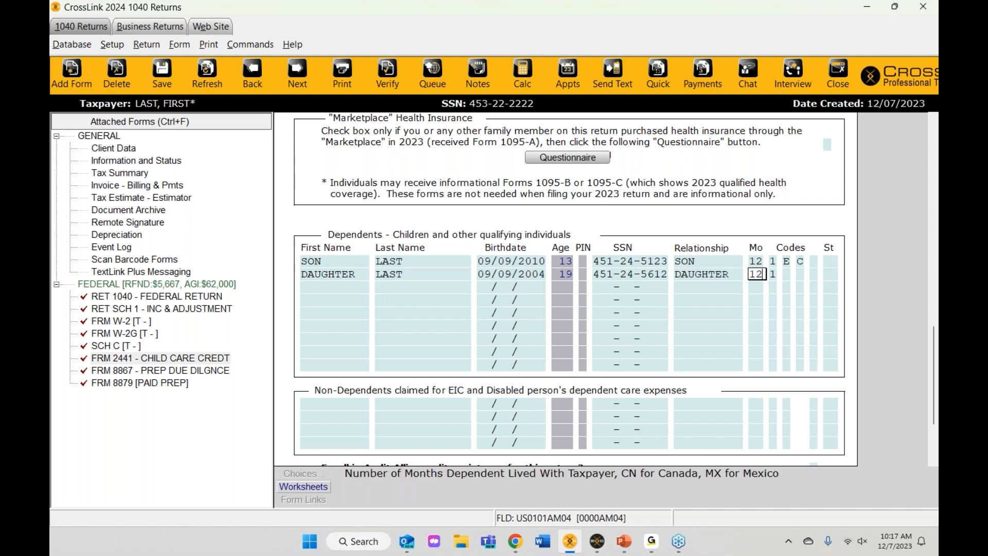
key("Return")
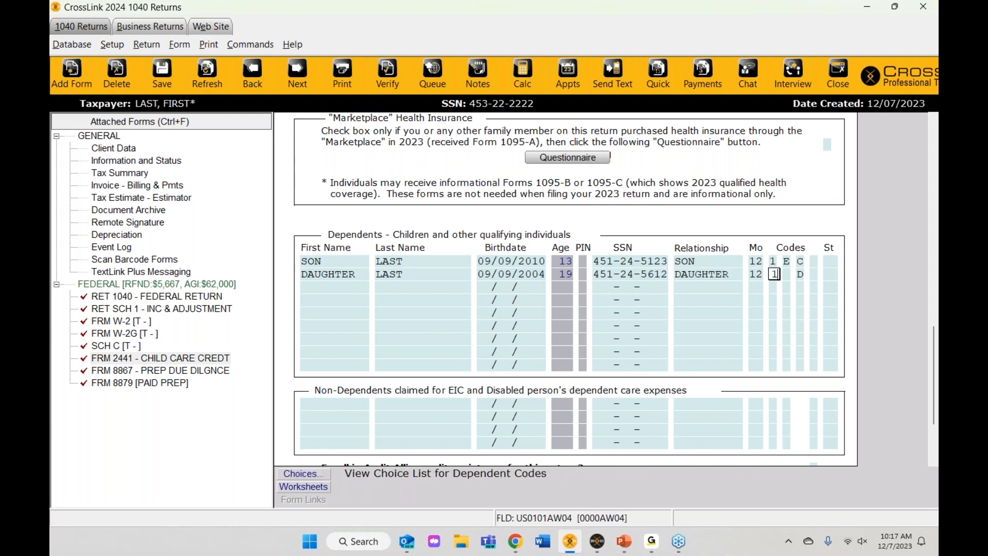
key("Return")
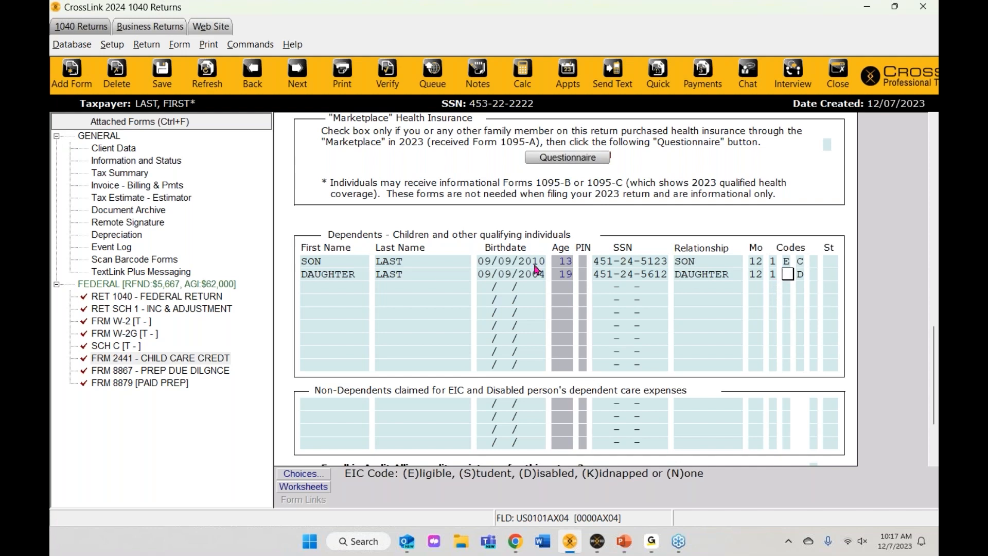
Step: Check her computed age of 19 and set EIC code S for student
left_click(561, 276)
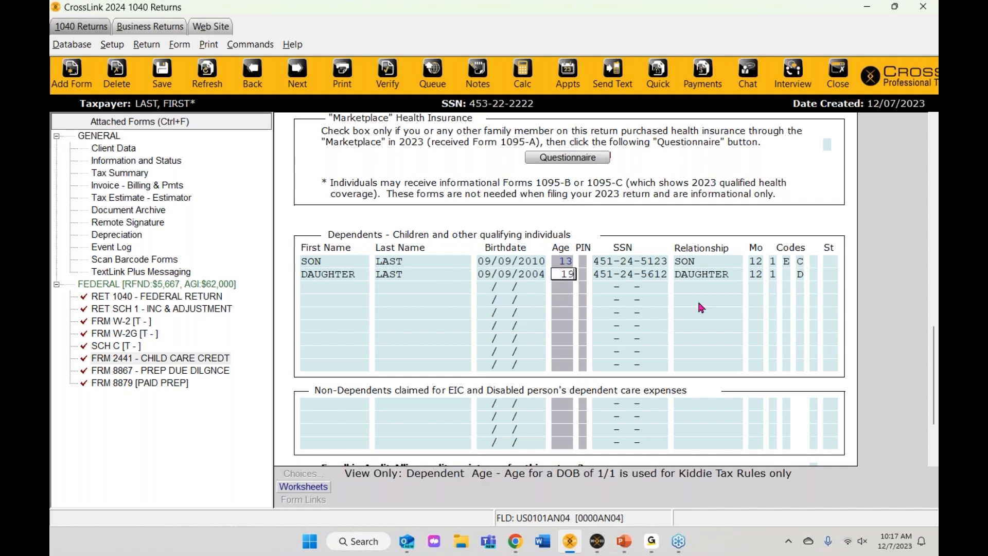
left_click(787, 275)
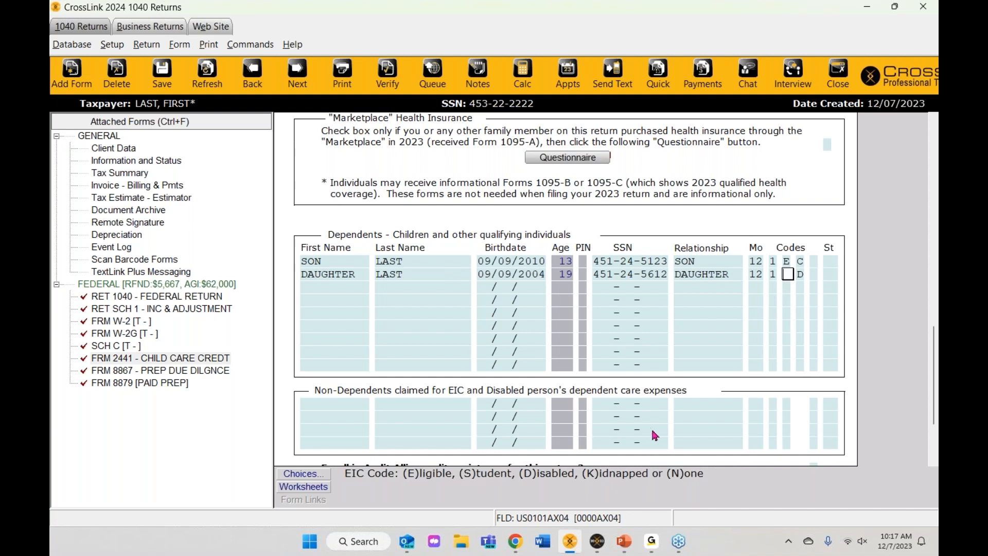
type("S")
key("Tab")
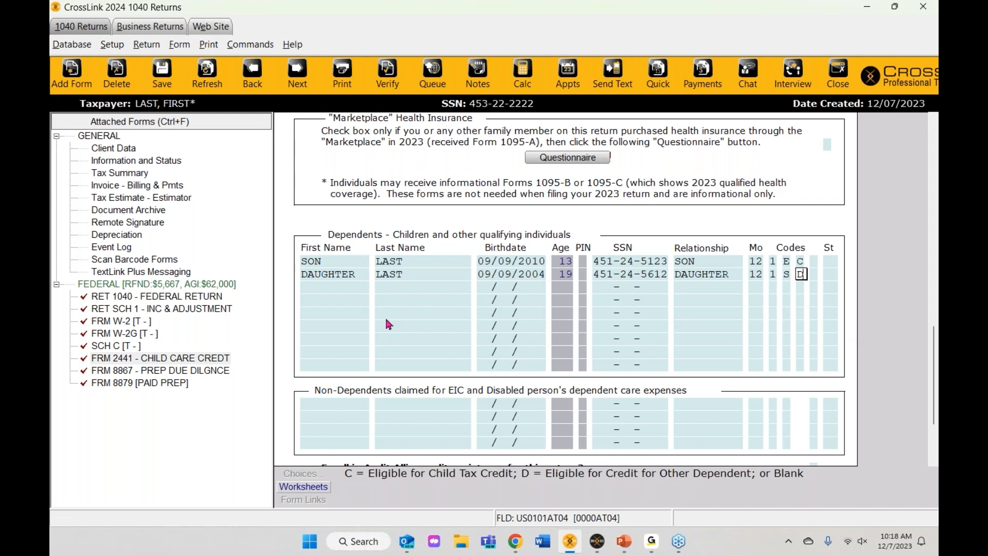
scroll(389, 325, "up", 10)
scroll(388, 325, "down", 9)
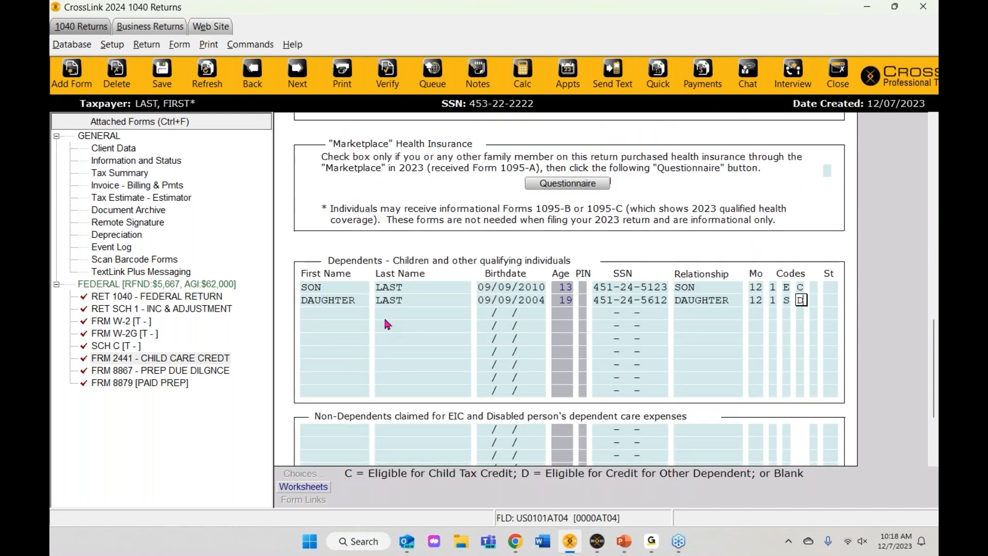
scroll(387, 324, "down", 5)
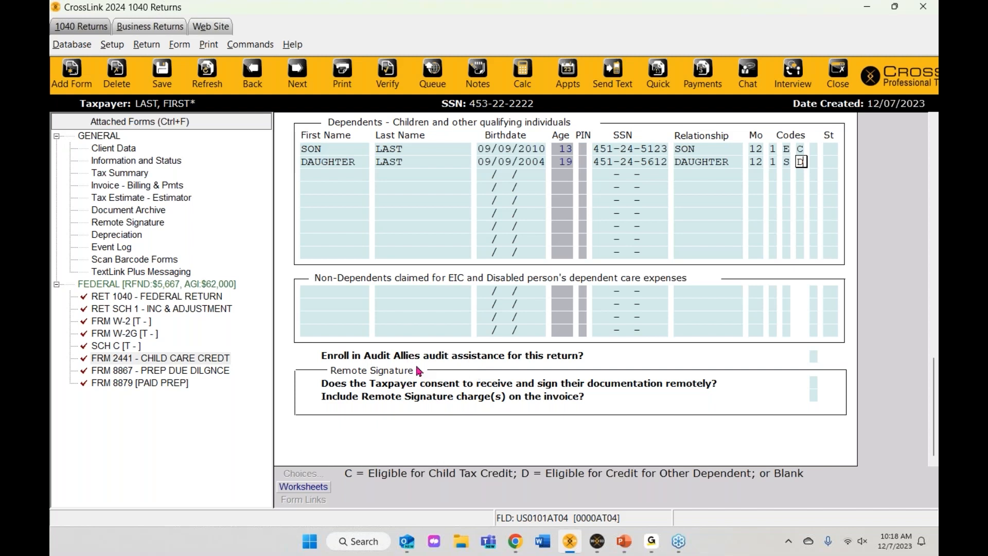
left_click(813, 357)
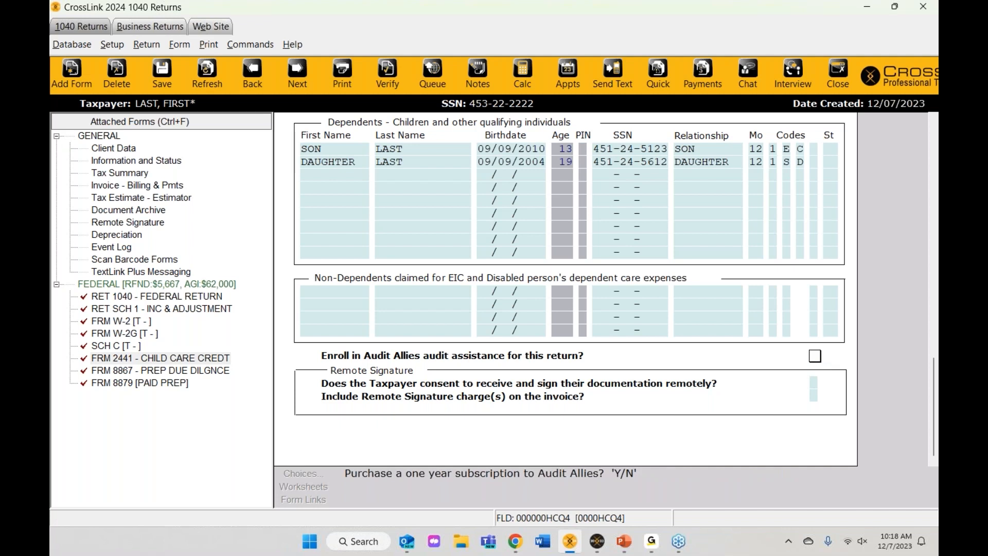
type("Y")
key("Return")
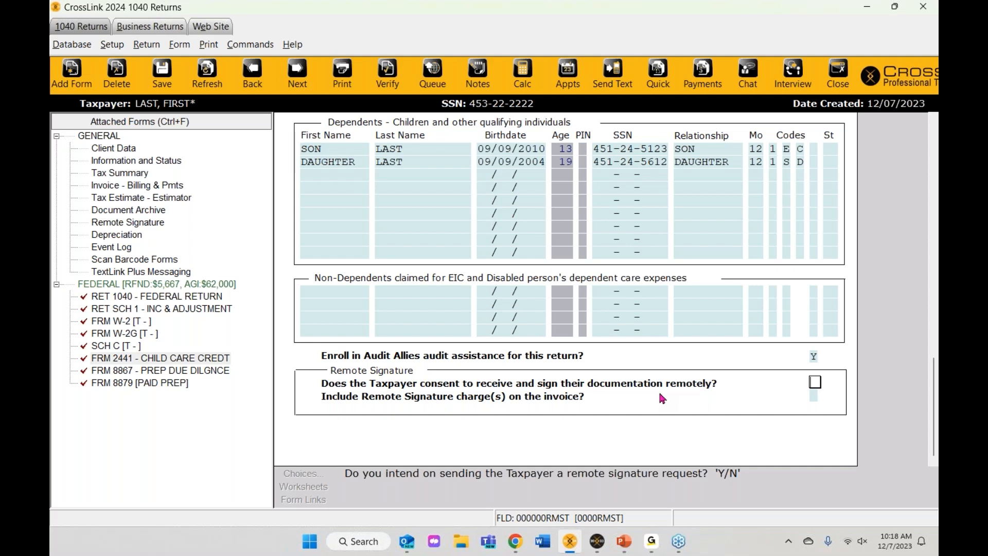
type("Y")
key("Return")
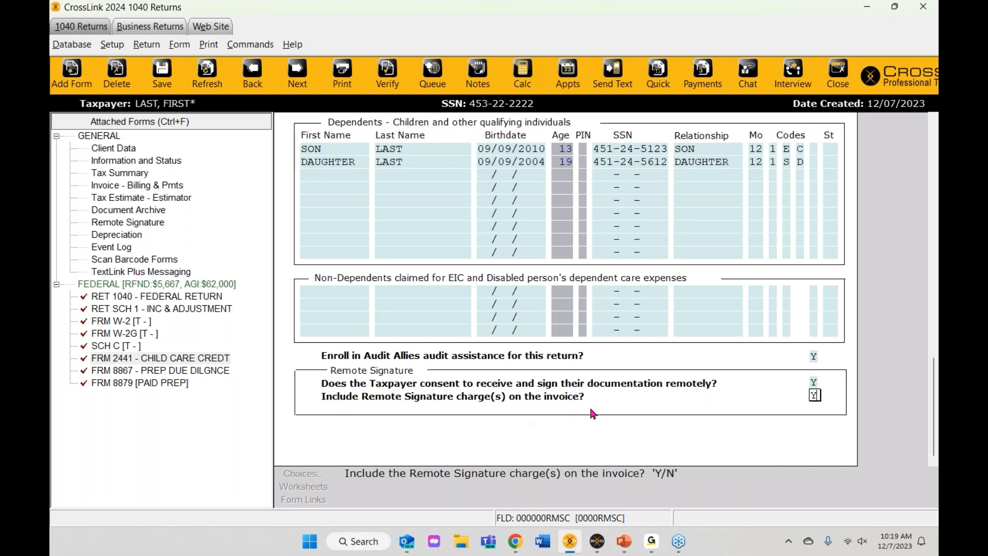
double_click(815, 394)
scroll(778, 420, "up", 3)
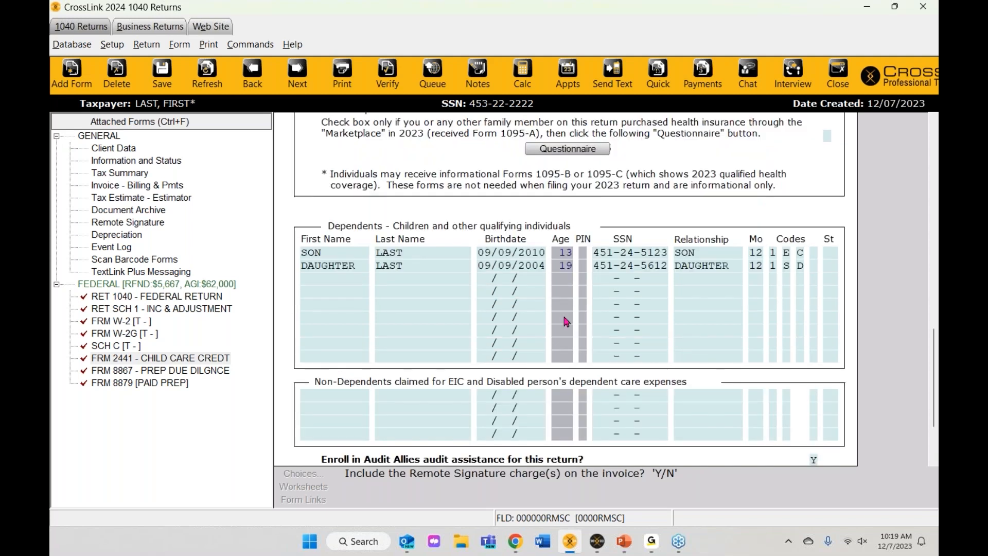
scroll(566, 322, "up", 15)
scroll(566, 321, "up", 3)
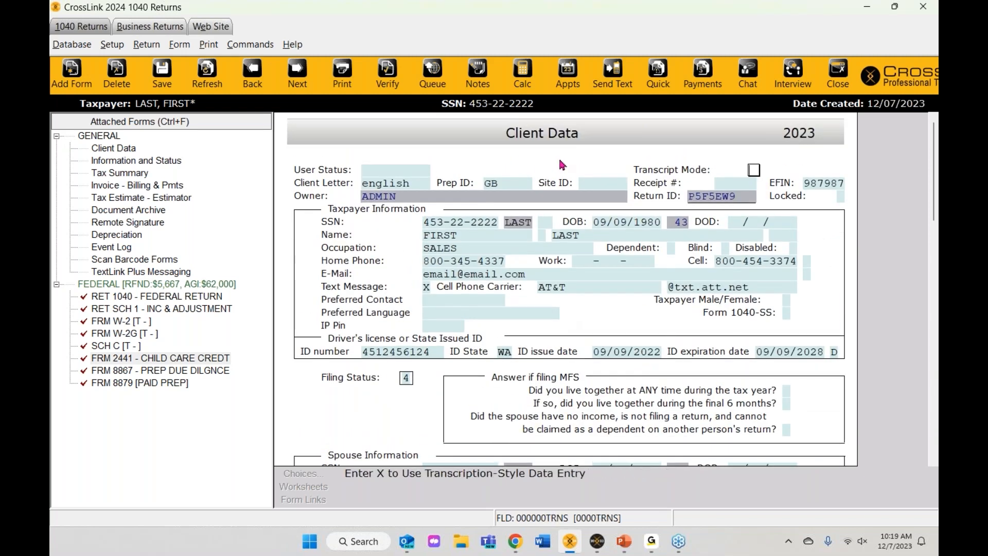
scroll(512, 327, "down", 2)
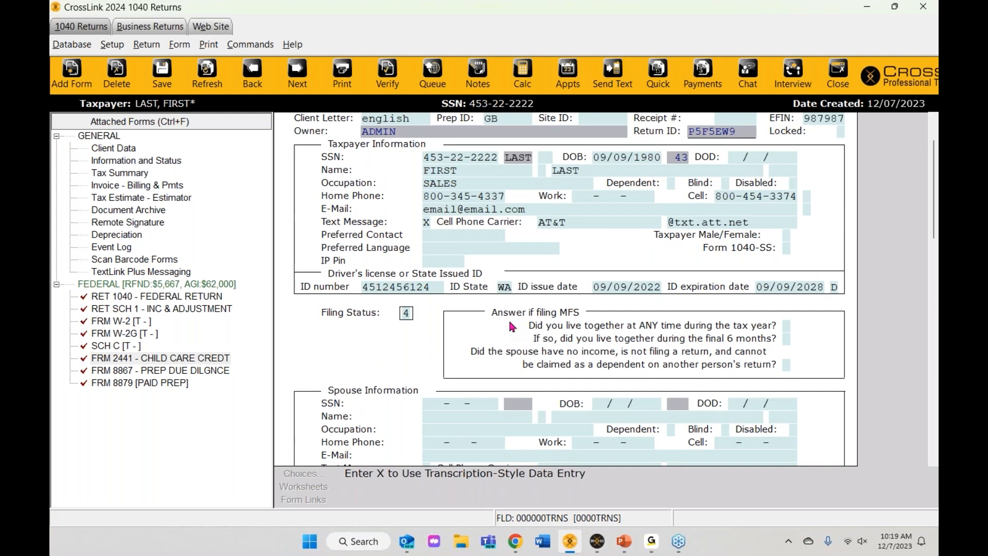
scroll(512, 327, "up", 2)
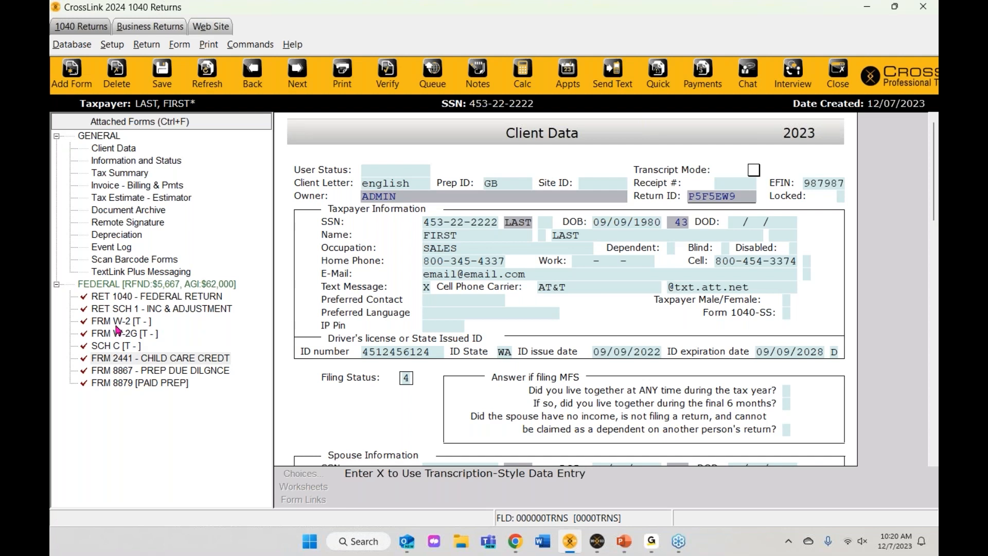
left_click(103, 324)
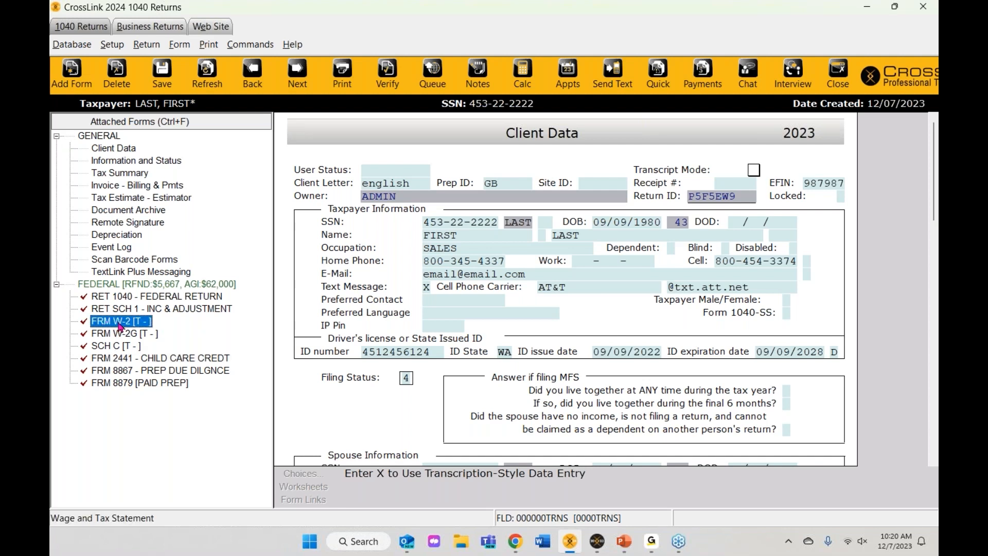
Step: Open Form W-2 and fill the employer as KEYSTONE PAYING AGENT INC from the saved list
double_click(120, 323)
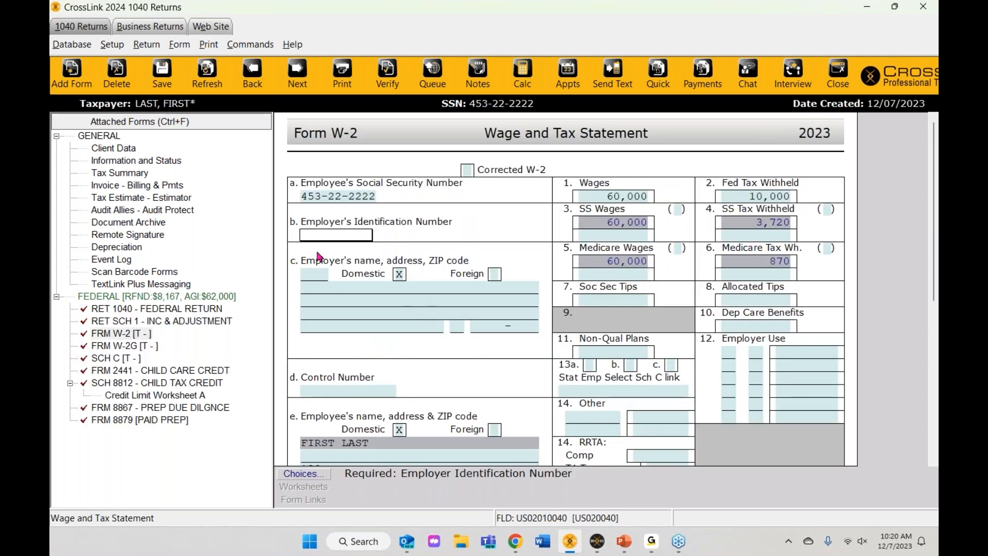
scroll(323, 257, "down", 1)
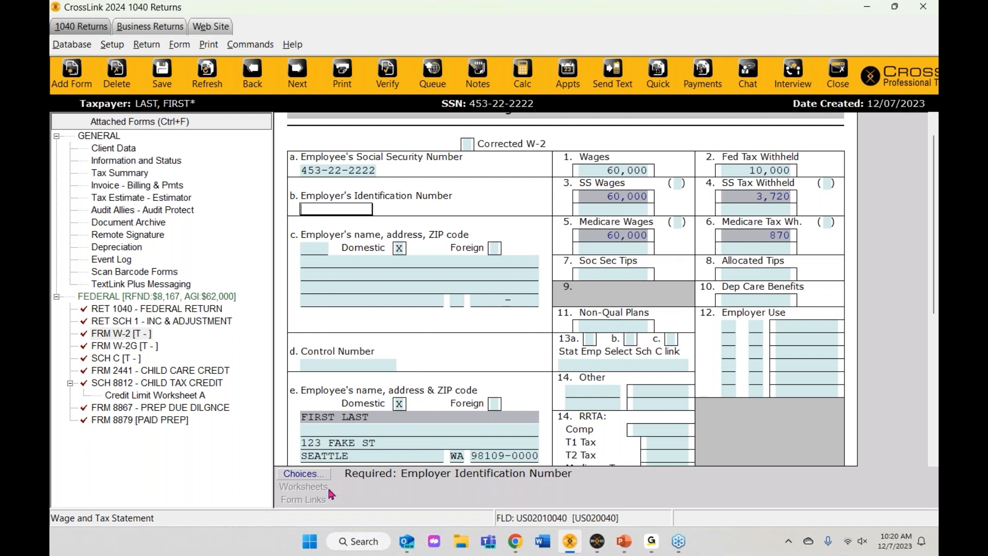
left_click(302, 476)
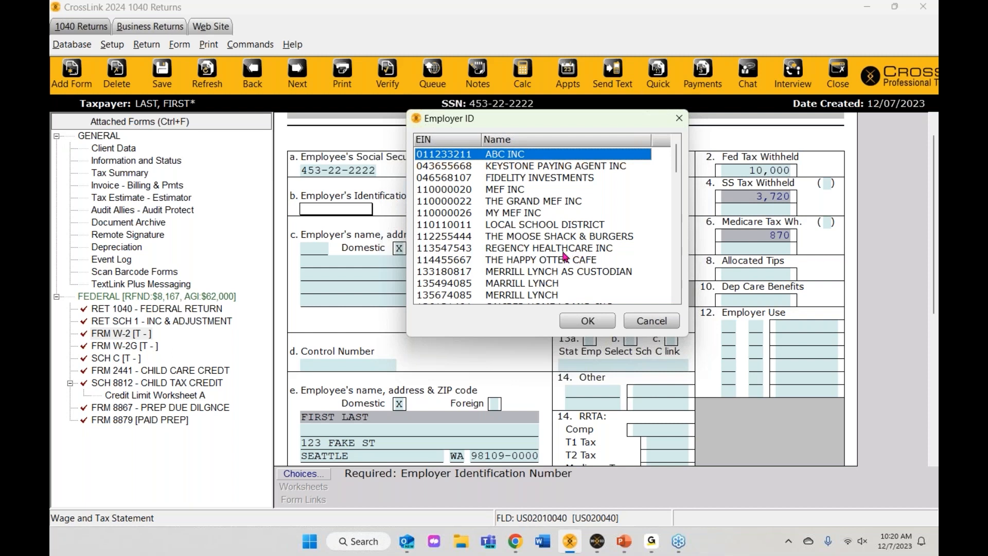
scroll(518, 265, "down", 2)
scroll(518, 265, "down", 2)
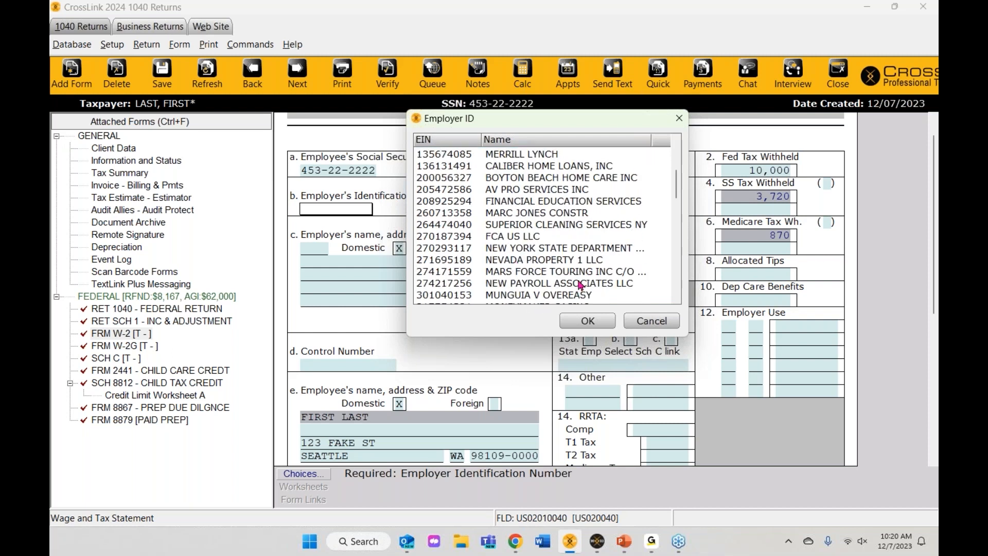
scroll(530, 289, "up", 1)
scroll(523, 278, "up", 3)
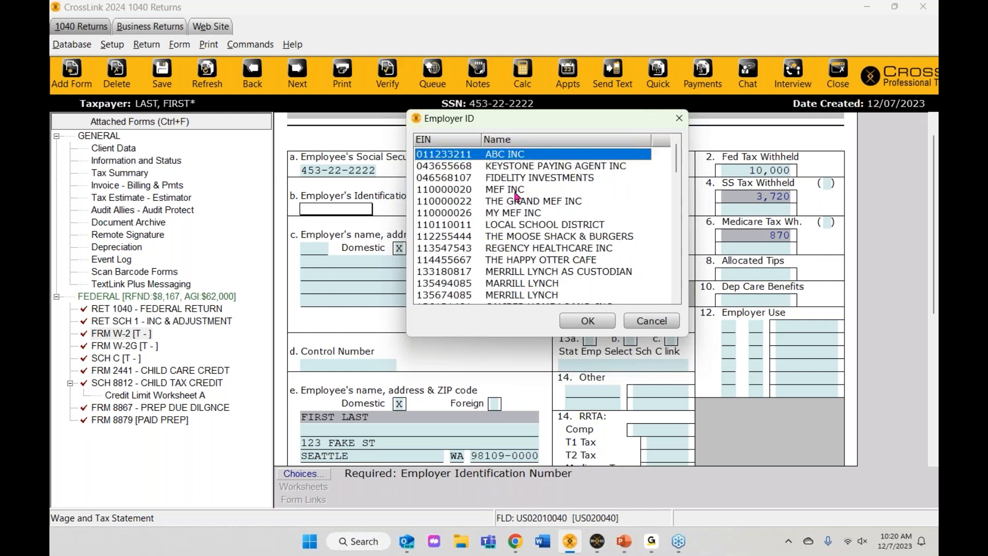
left_click(516, 168)
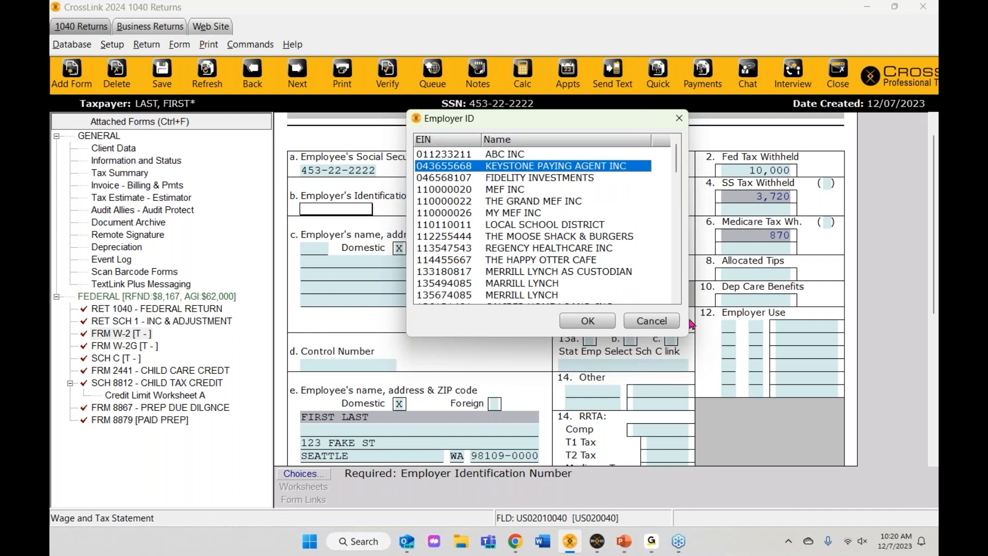
left_click(579, 324)
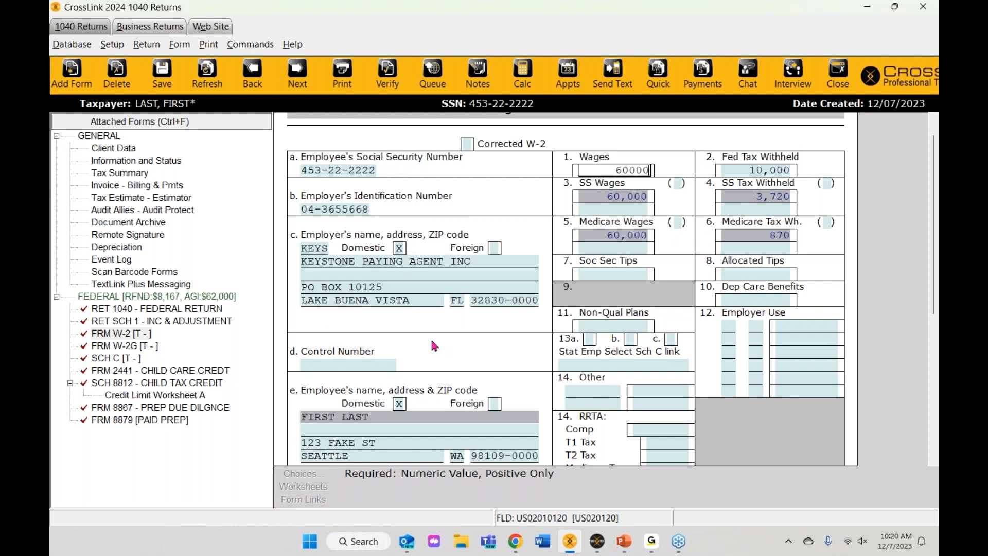
scroll(401, 318, "down", 1)
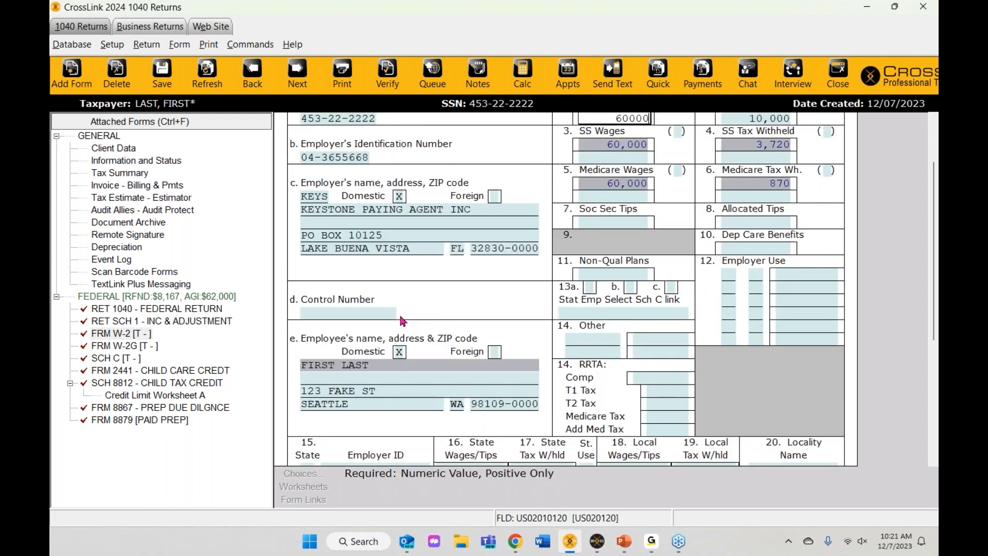
scroll(404, 319, "down", 1)
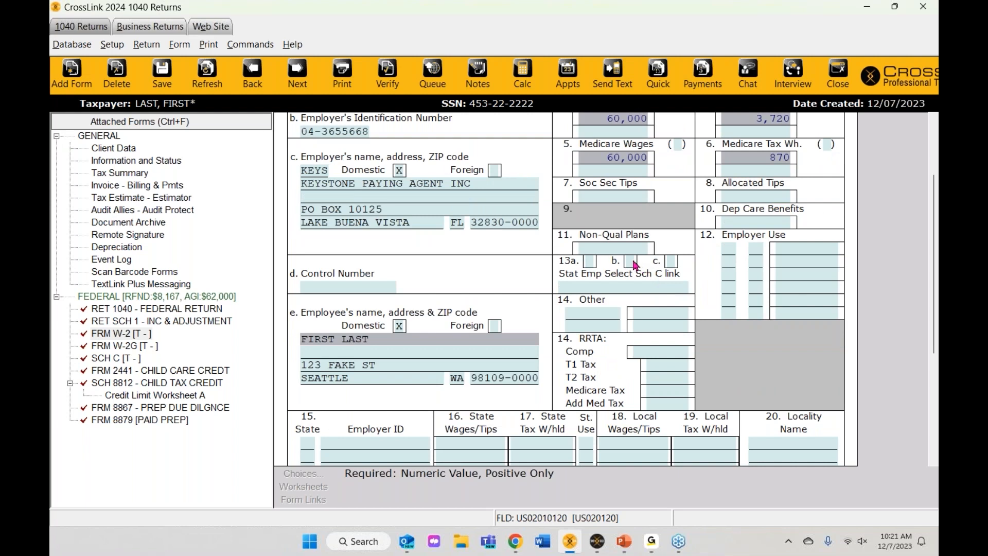
left_click(633, 262)
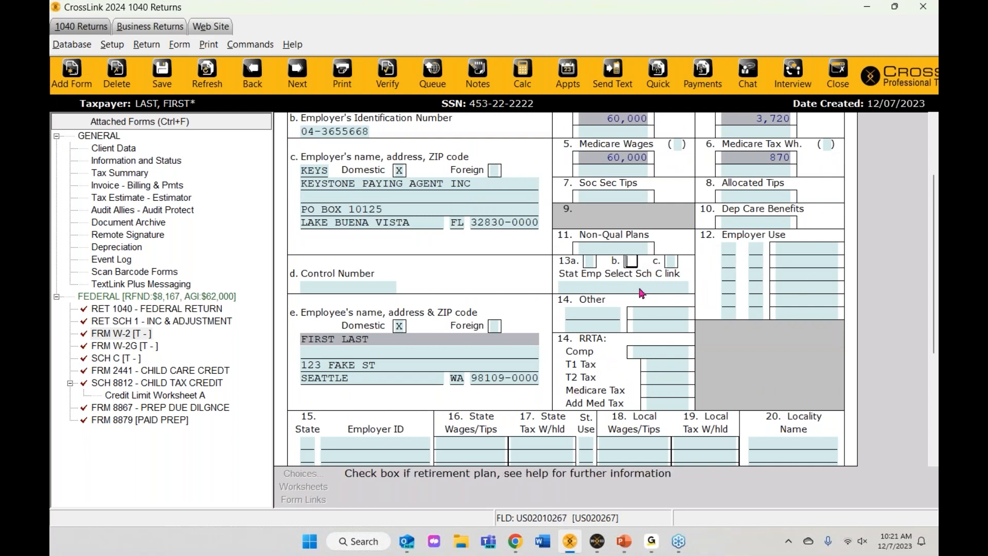
scroll(283, 389, "down", 2)
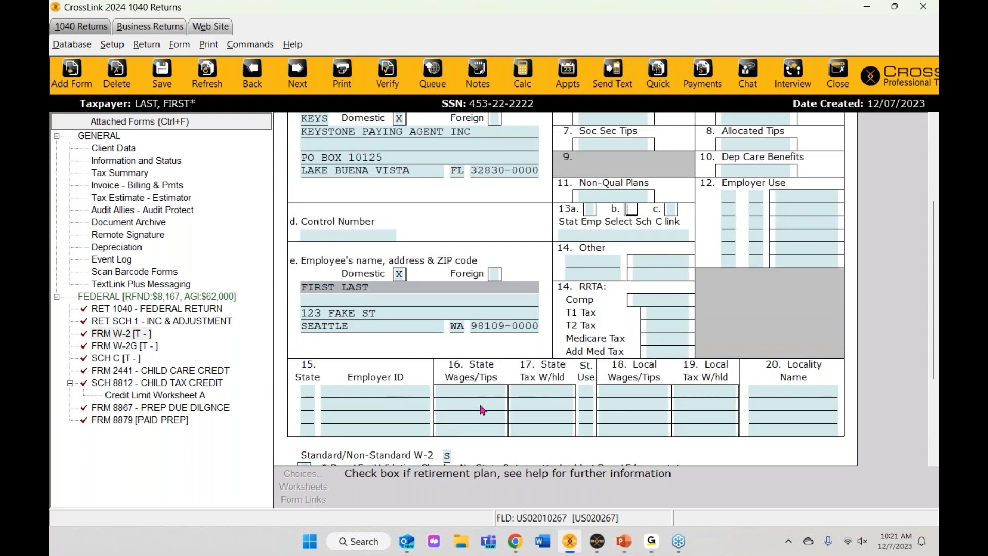
scroll(483, 409, "up", 3)
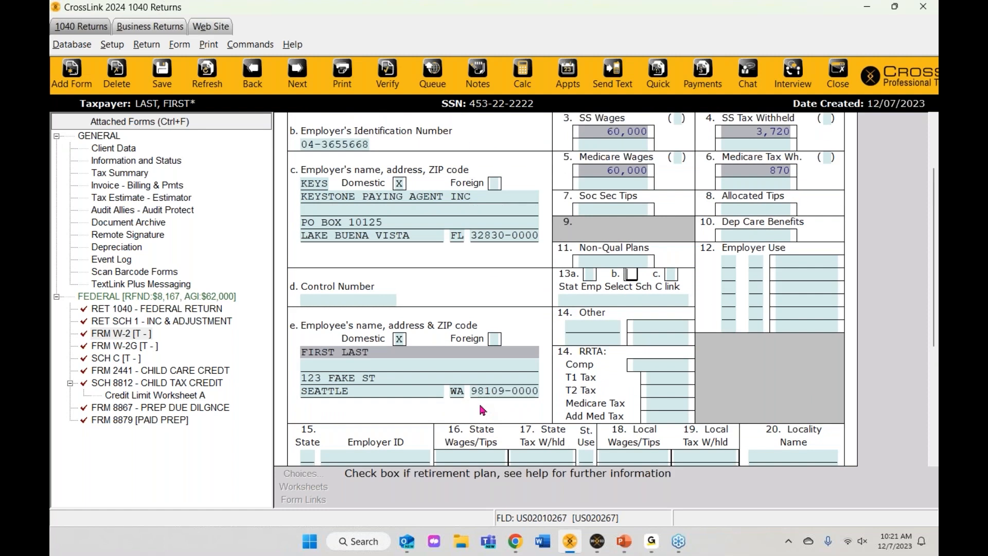
scroll(483, 410, "up", 4)
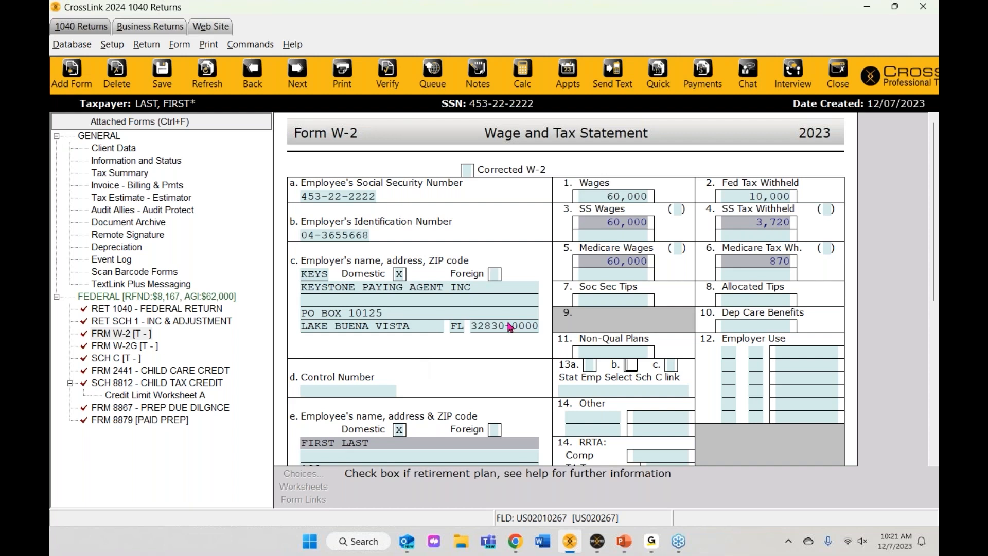
scroll(445, 320, "down", 2)
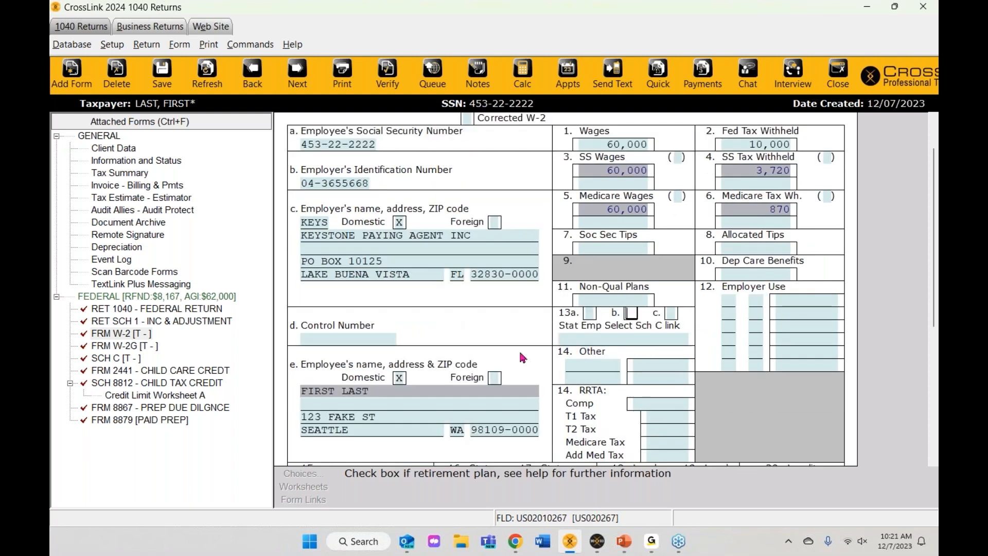
scroll(400, 386, "down", 2)
scroll(398, 380, "down", 1)
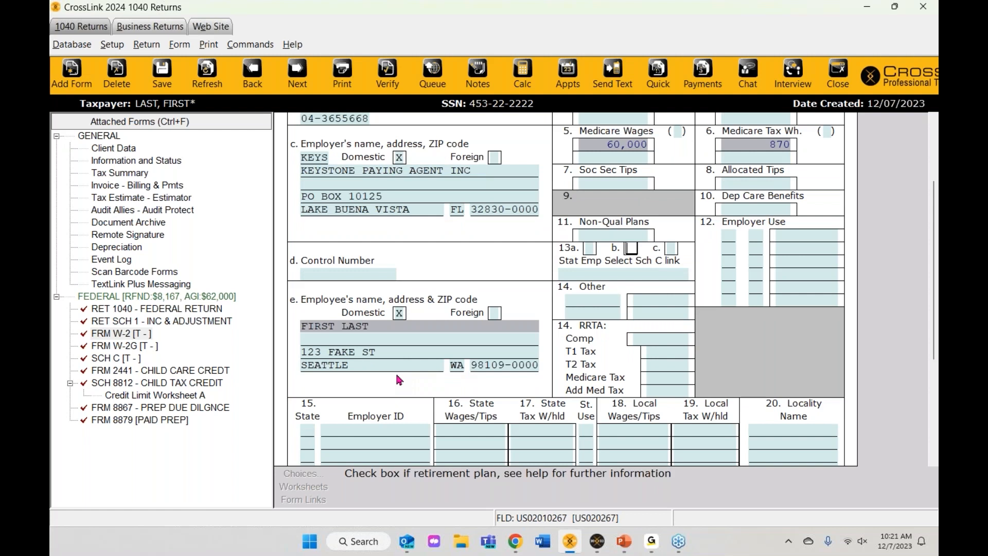
scroll(396, 379, "up", 5)
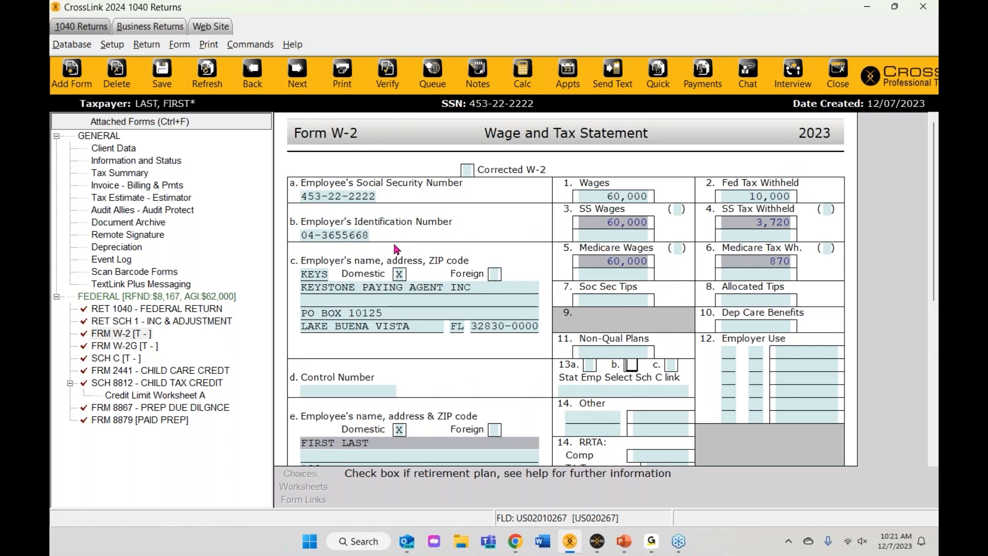
left_click(124, 350)
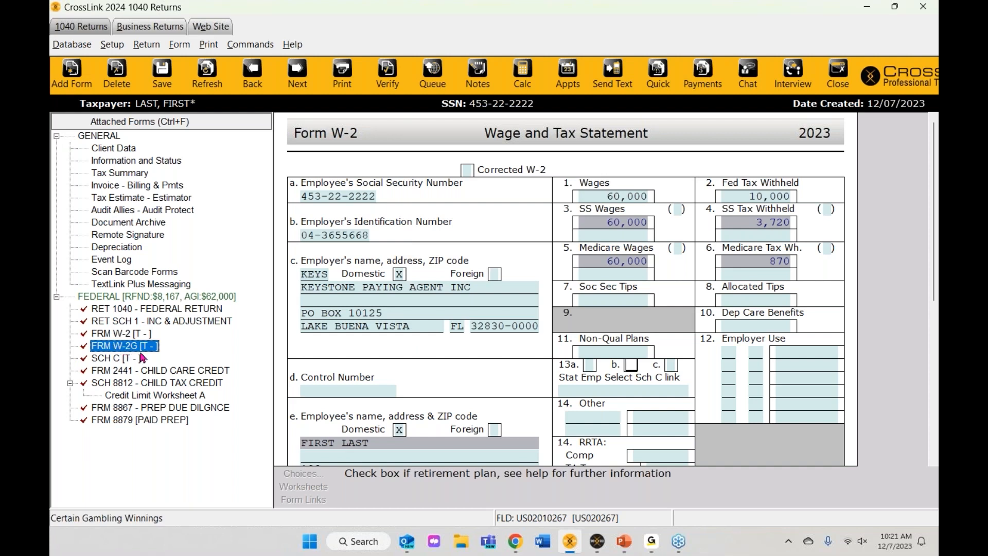
Step: Open Form W-2G and autofill MONEYMAKER CASINO as payer by typing MON
left_click(133, 352)
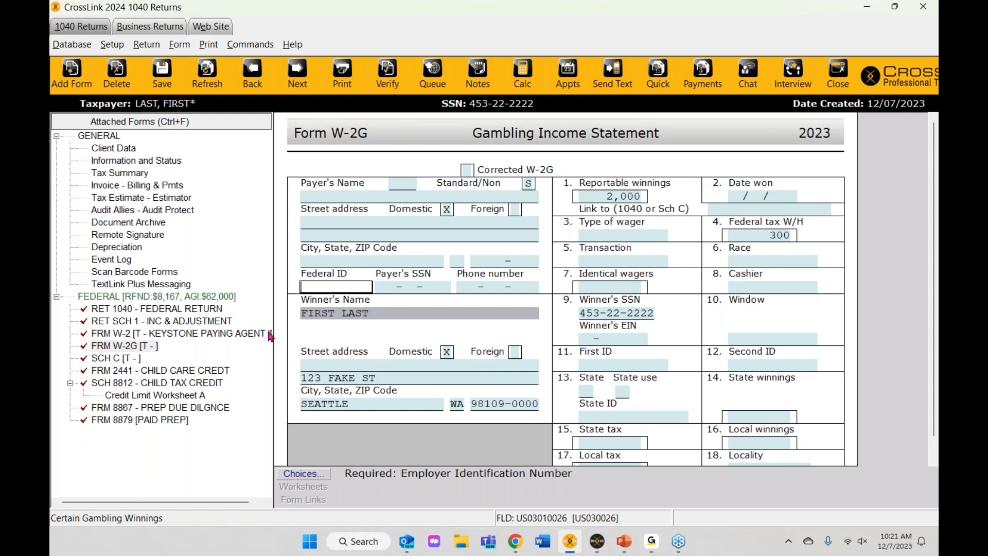
left_click(333, 198)
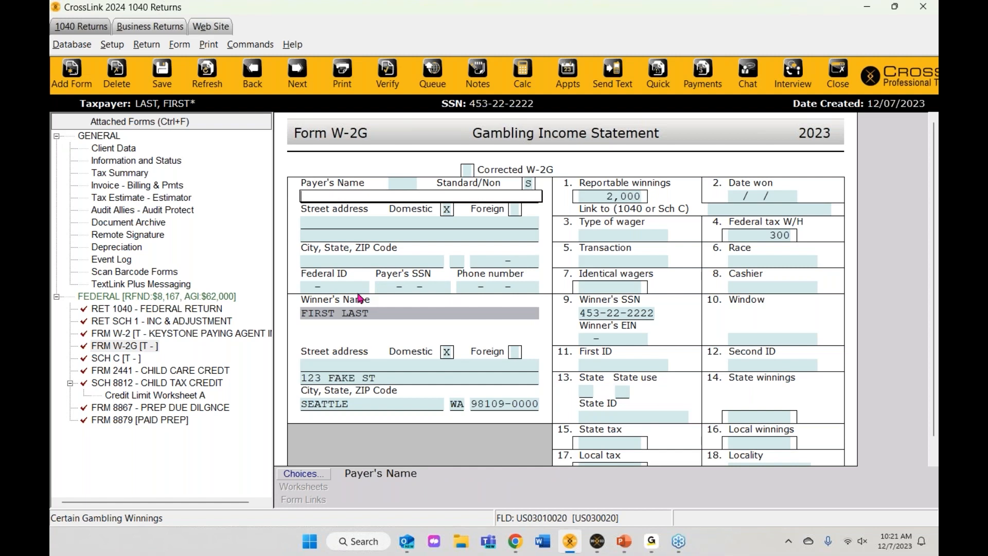
type("MONEYMAKER CASINO")
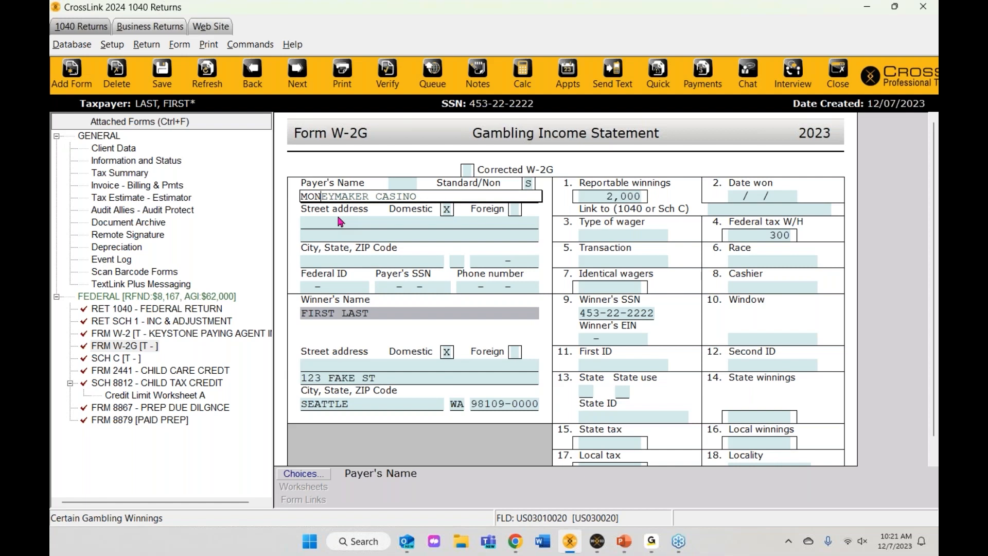
key("Return")
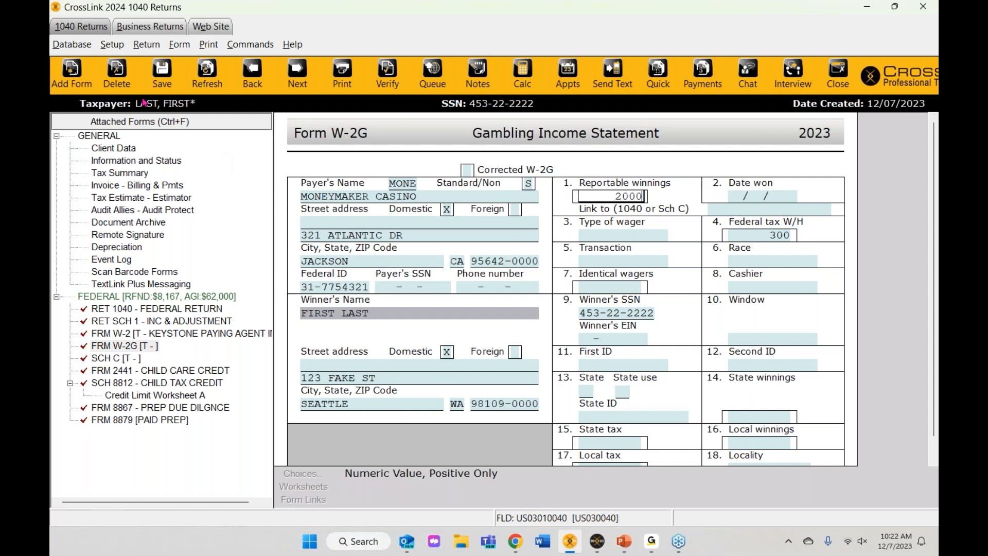
left_click(72, 46)
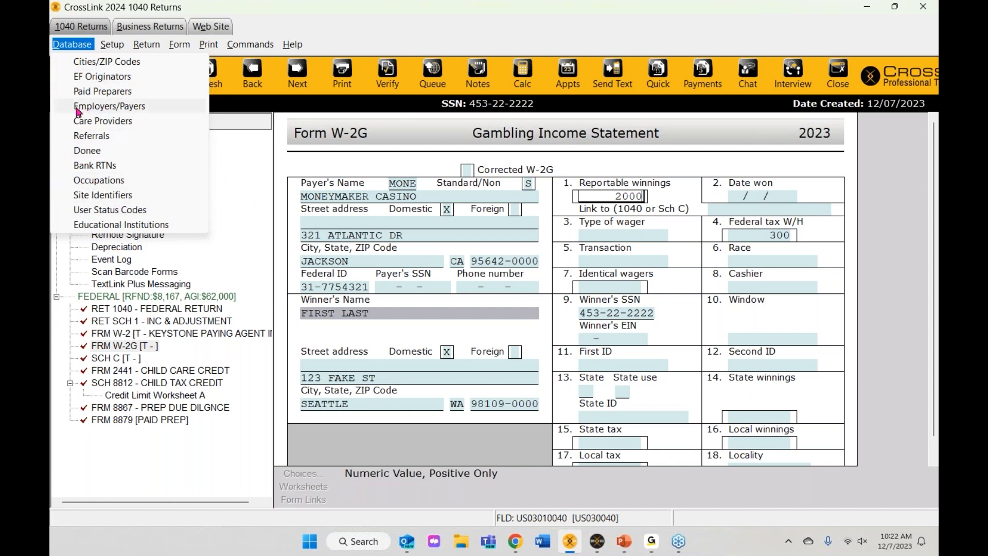
left_click(124, 111)
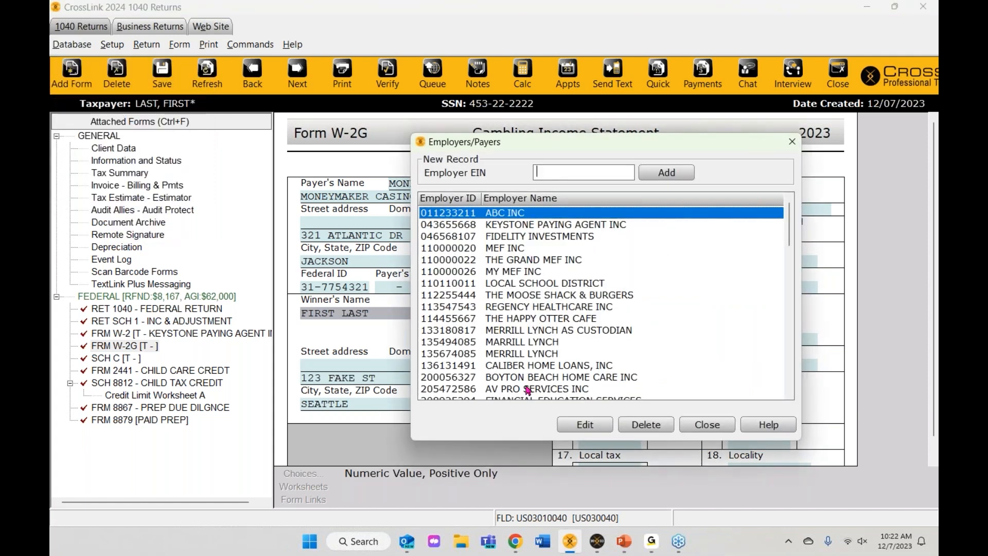
double_click(510, 319)
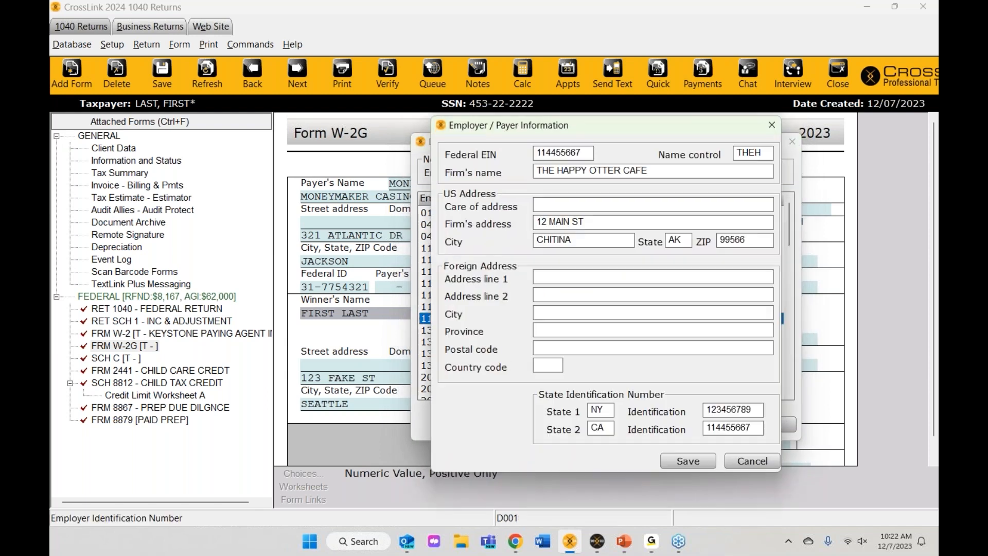
left_click(761, 465)
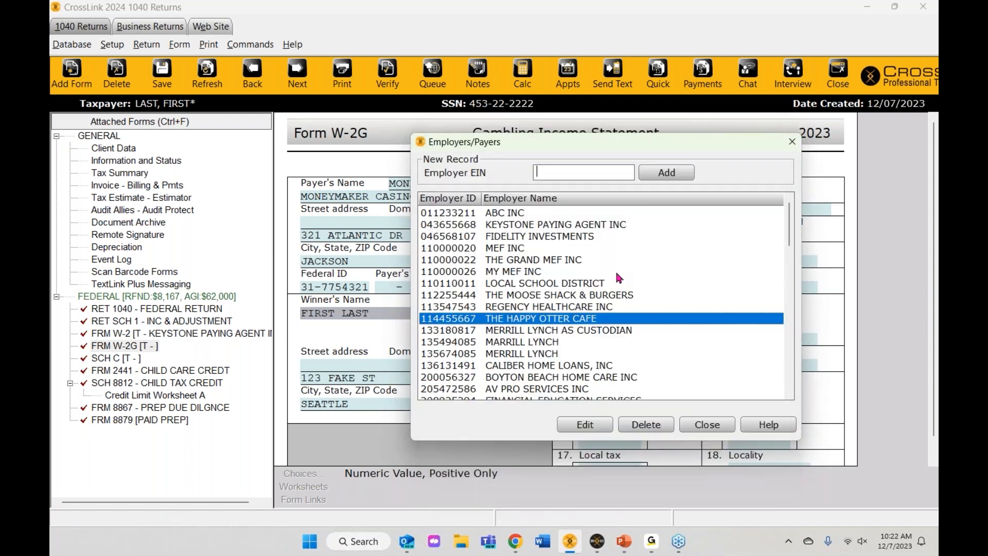
left_click(713, 431)
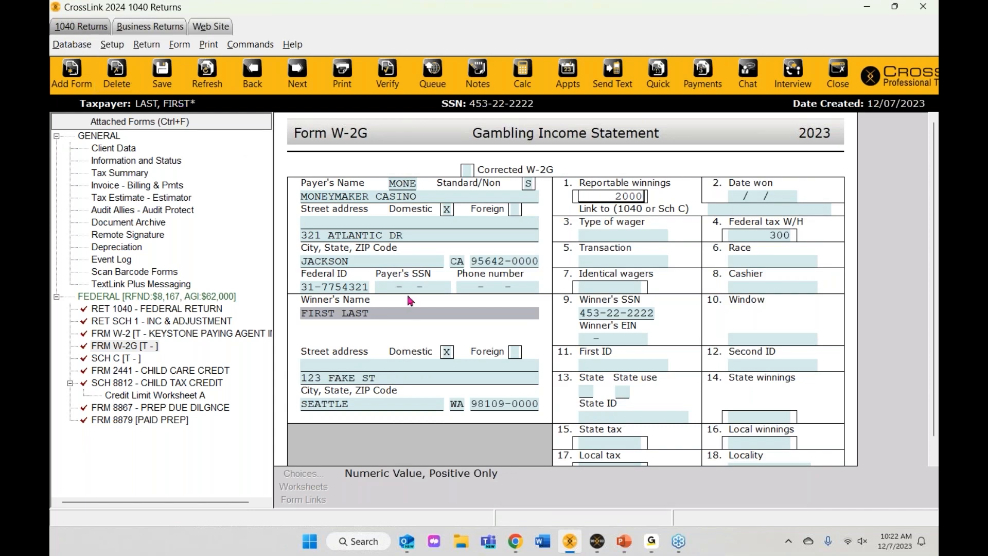
left_click(742, 202)
type("02")
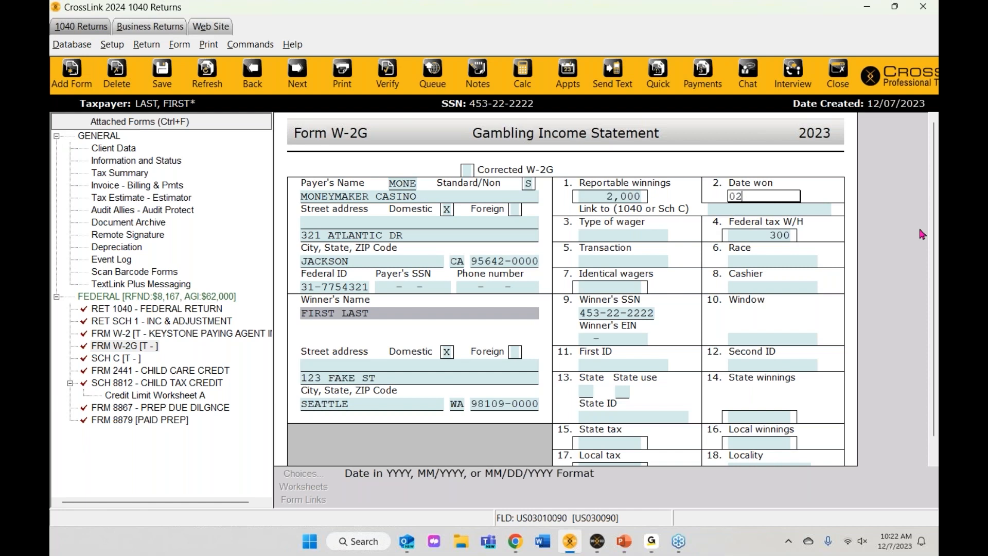
type("/02/2023")
key("Tab")
scroll(832, 266, "down", 1)
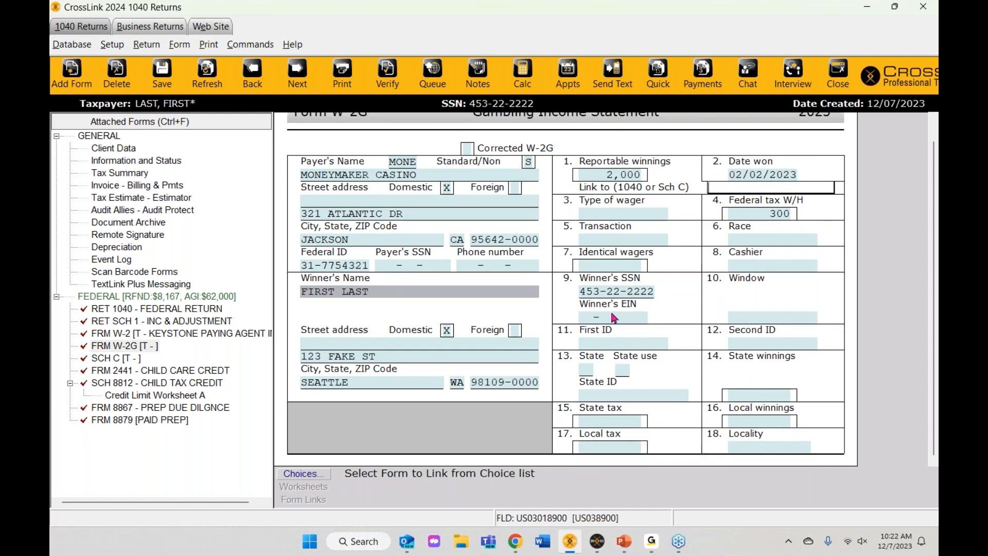
left_click(608, 213)
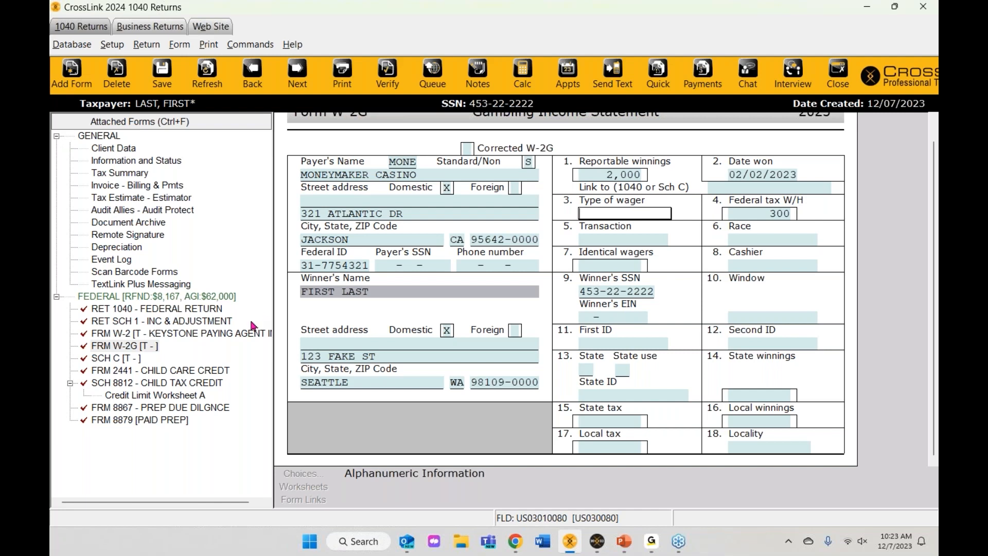
left_click(126, 334)
left_click(132, 348)
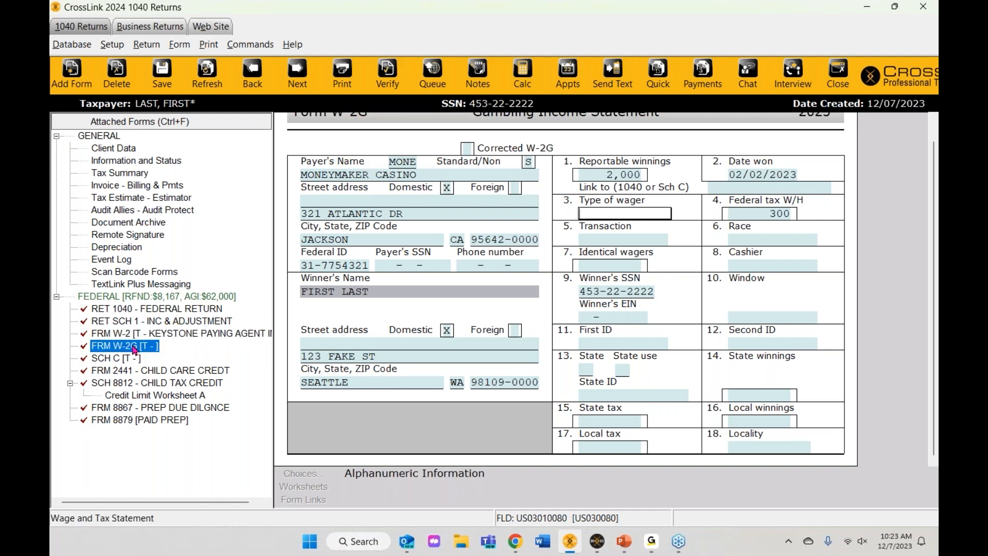
left_click(106, 359)
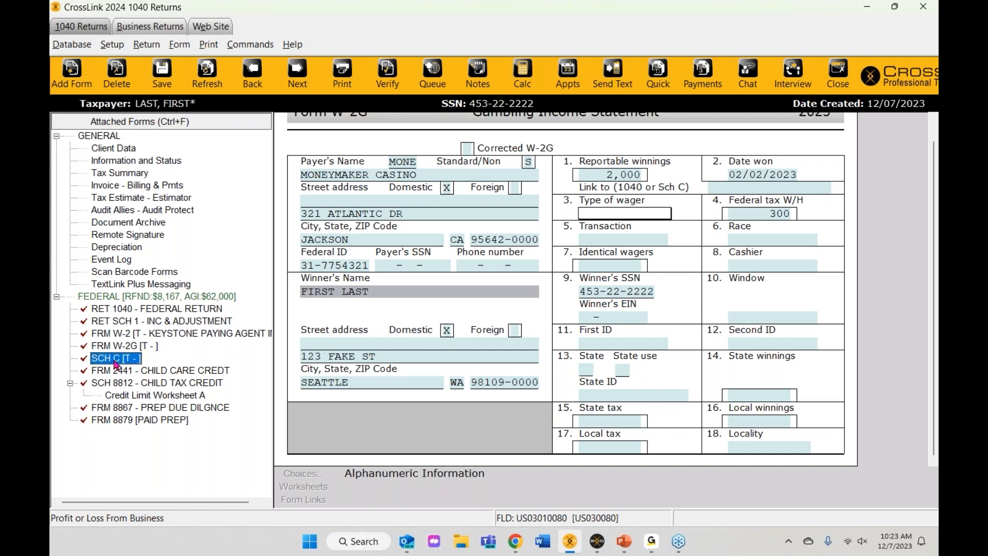
Step: Open Schedule C with profession LANDSCAPING and code 561730, LANDSCAPING SERVICES
double_click(117, 362)
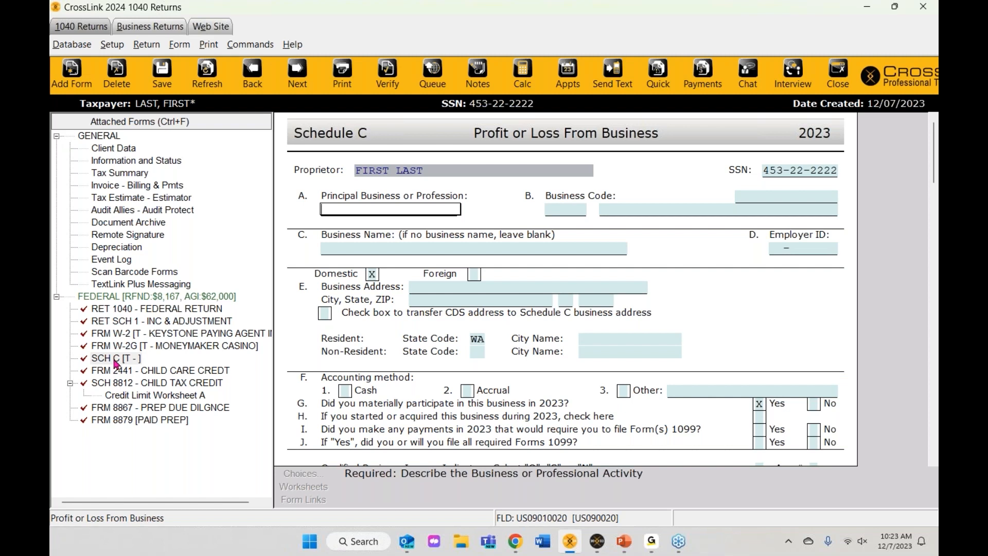
type("LANDSCAPING")
key("Tab")
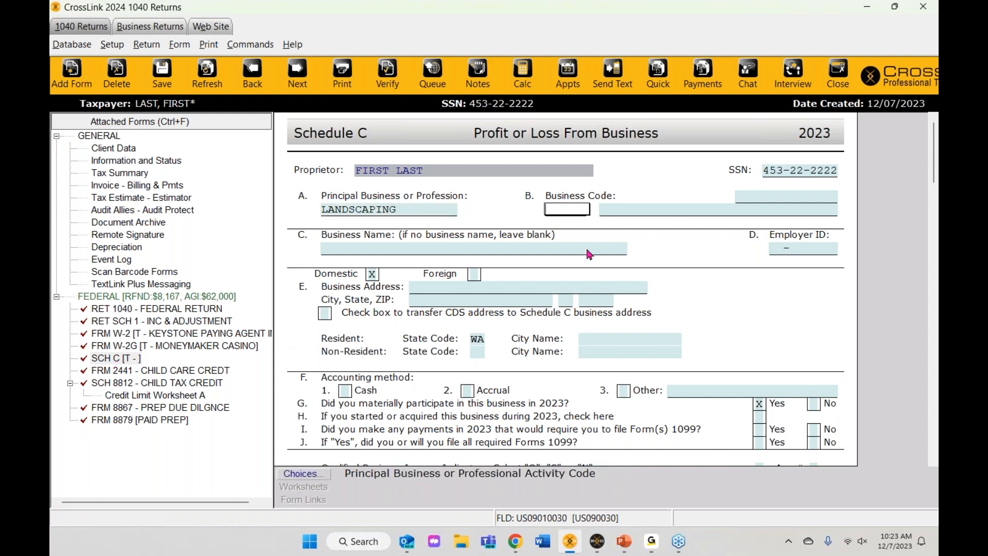
left_click(639, 210)
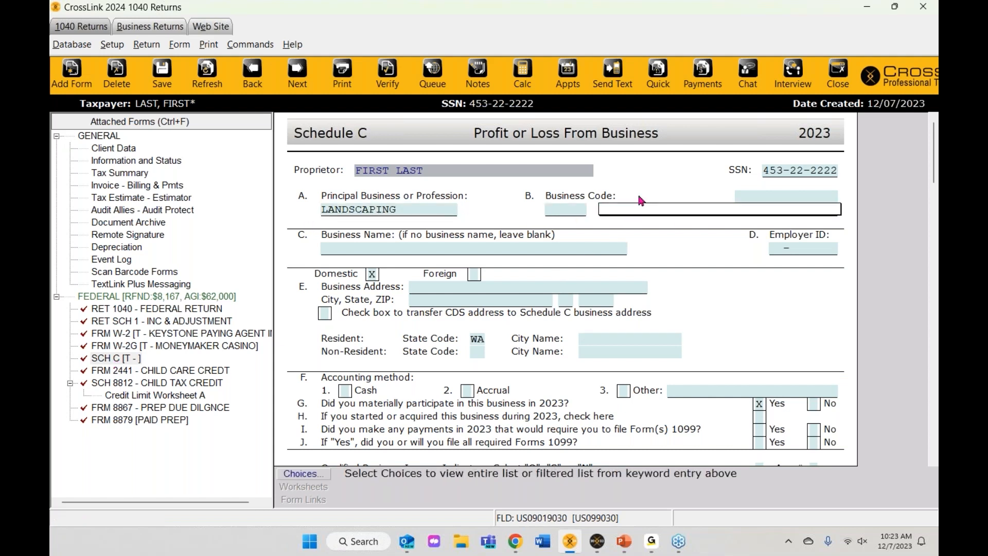
type("LANDSCAPING SERVICES")
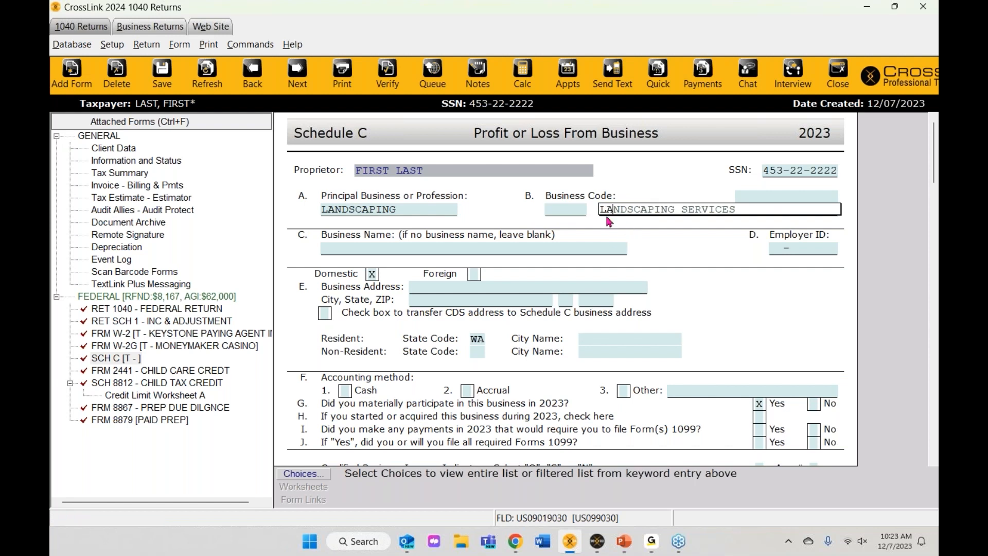
key("Tab")
left_click(556, 212)
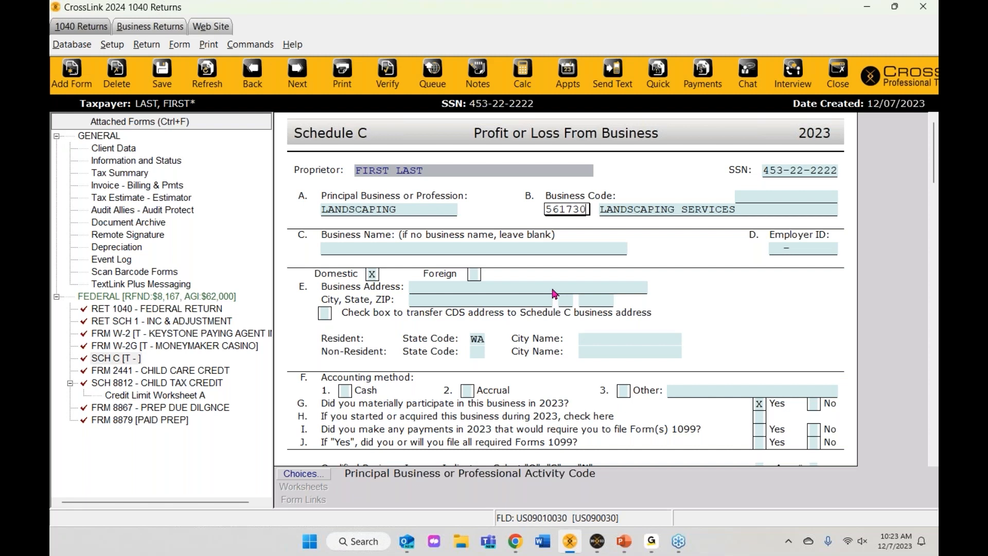
Step: Review the business code list sorted by code and description, then close it unchanged
left_click(303, 473)
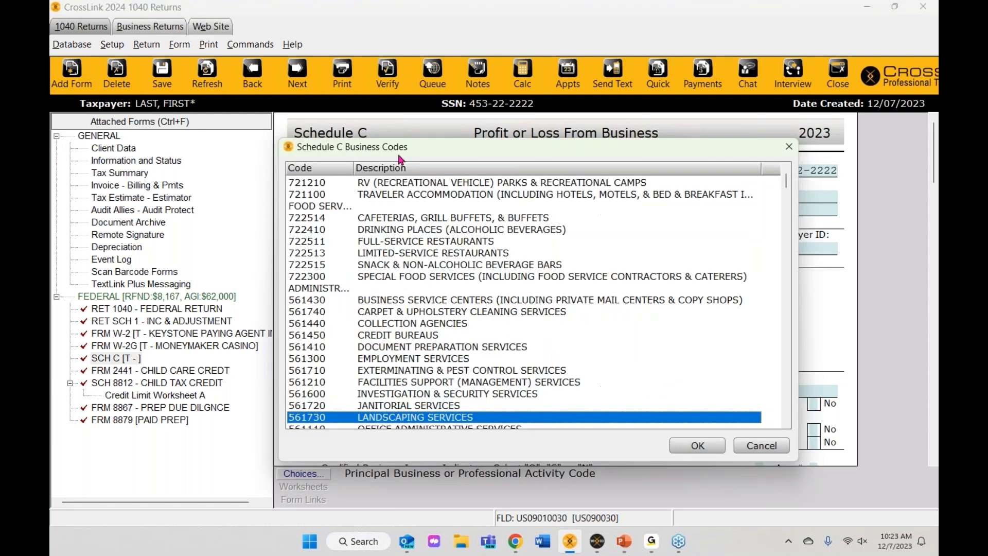
left_click(301, 168)
scroll(305, 350, "down", 15)
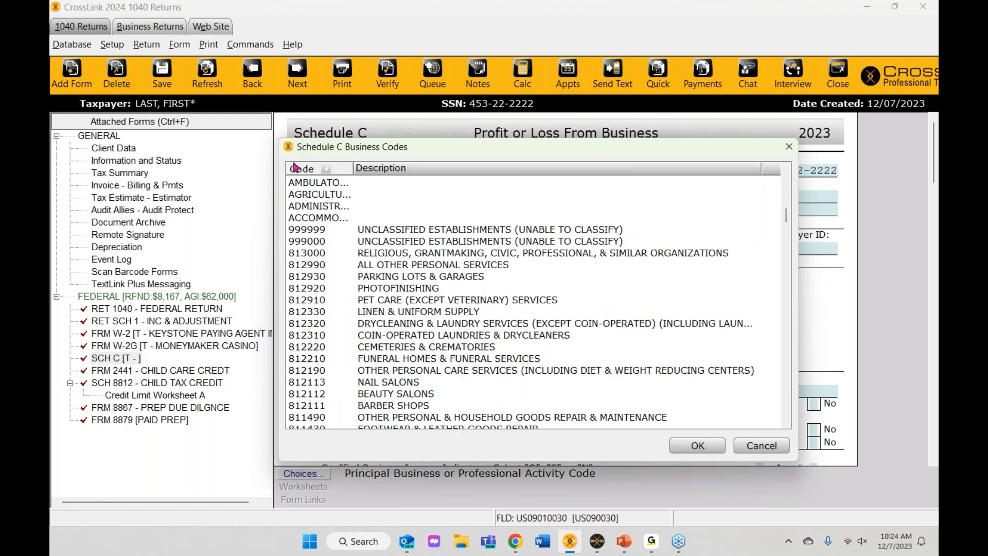
left_click(310, 171)
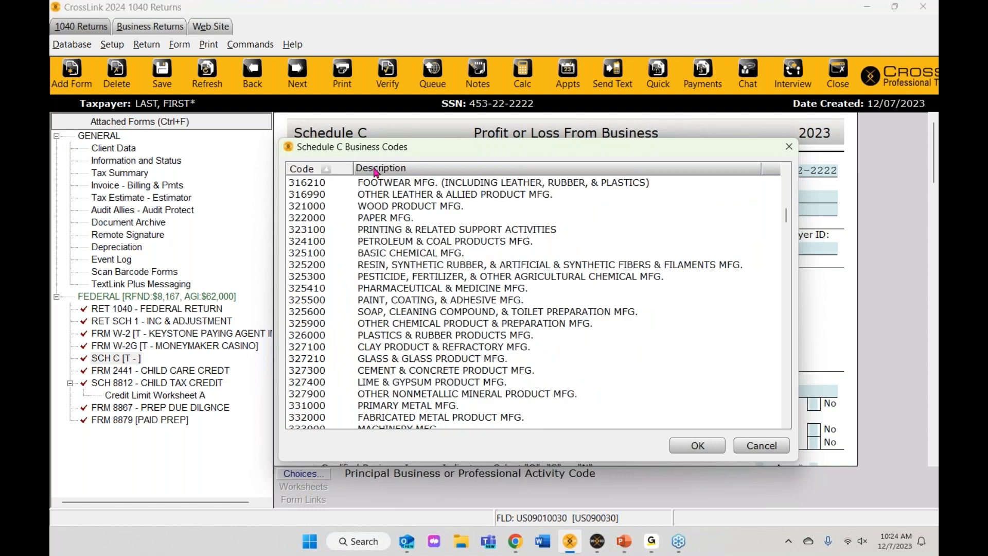
left_click(375, 169)
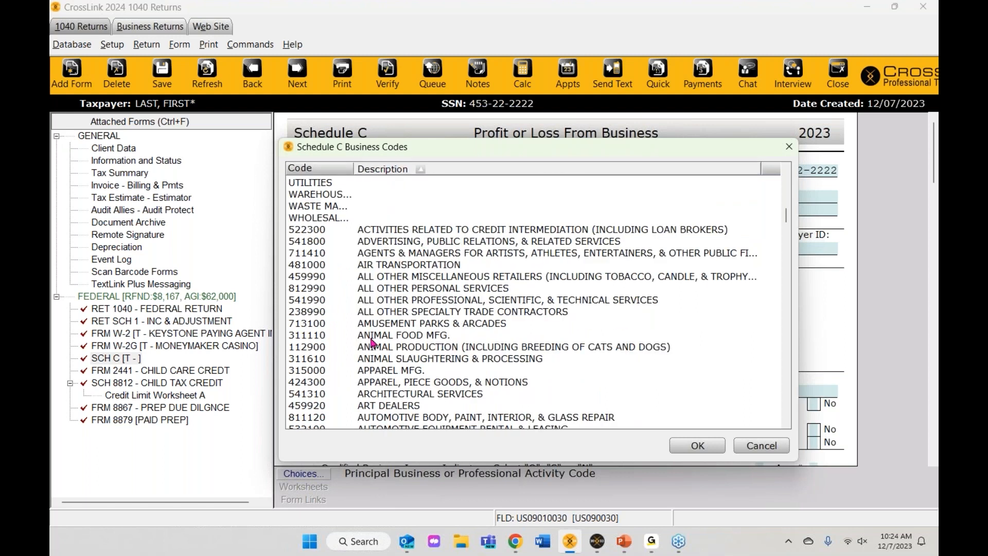
left_click(790, 149)
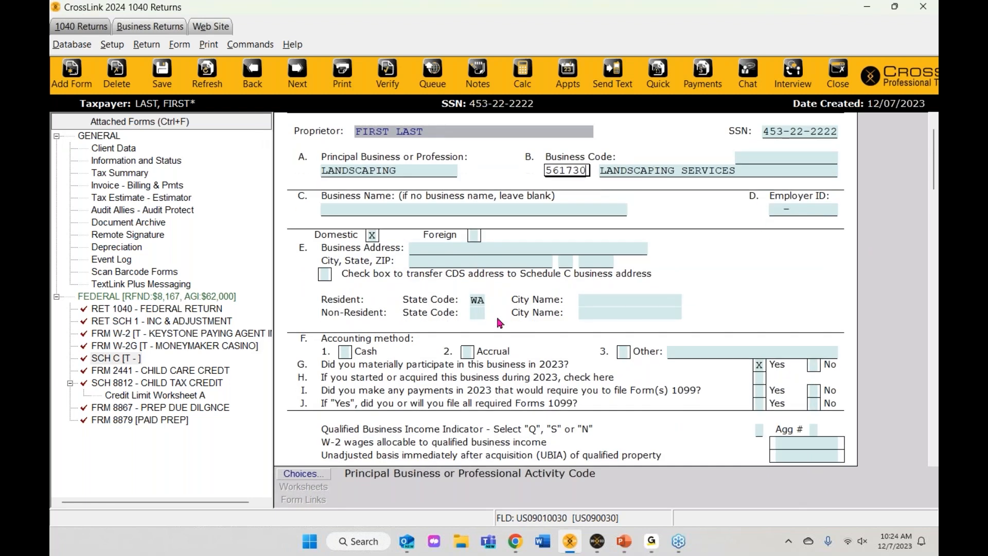
left_click(344, 215)
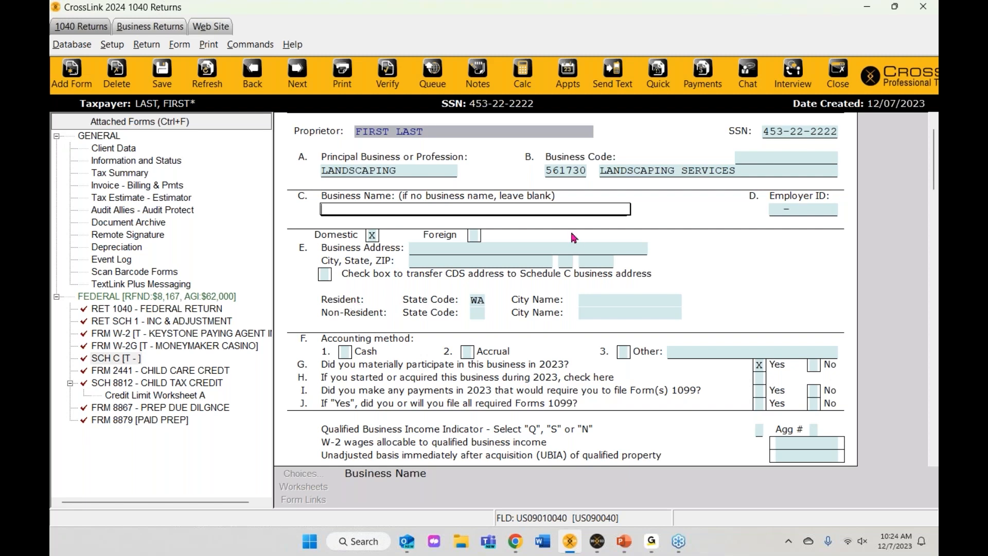
scroll(397, 289, "down", 1)
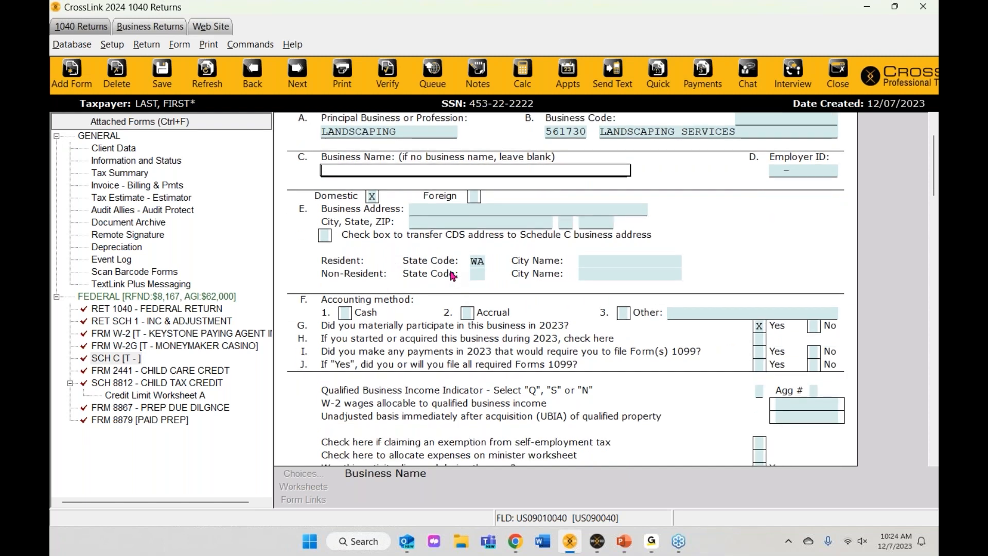
left_click(437, 211)
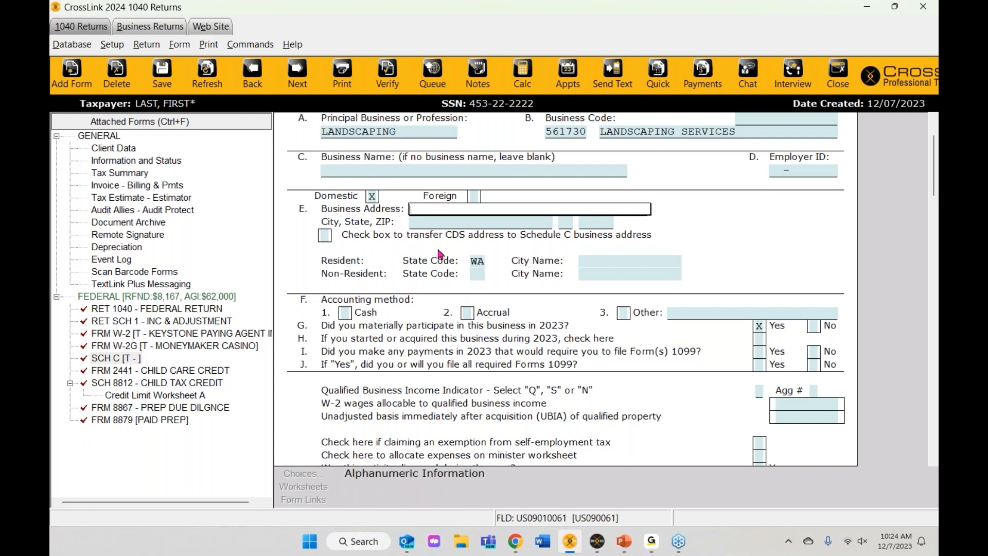
Step: Mark the Schedule C address-transfer box X so the business address copies from Client Data
left_click(326, 238)
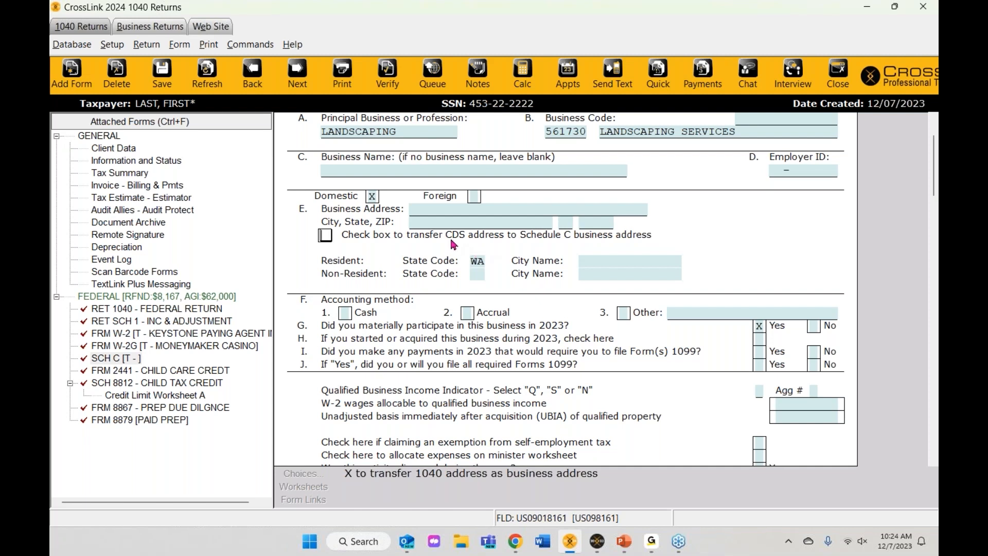
left_click(121, 150)
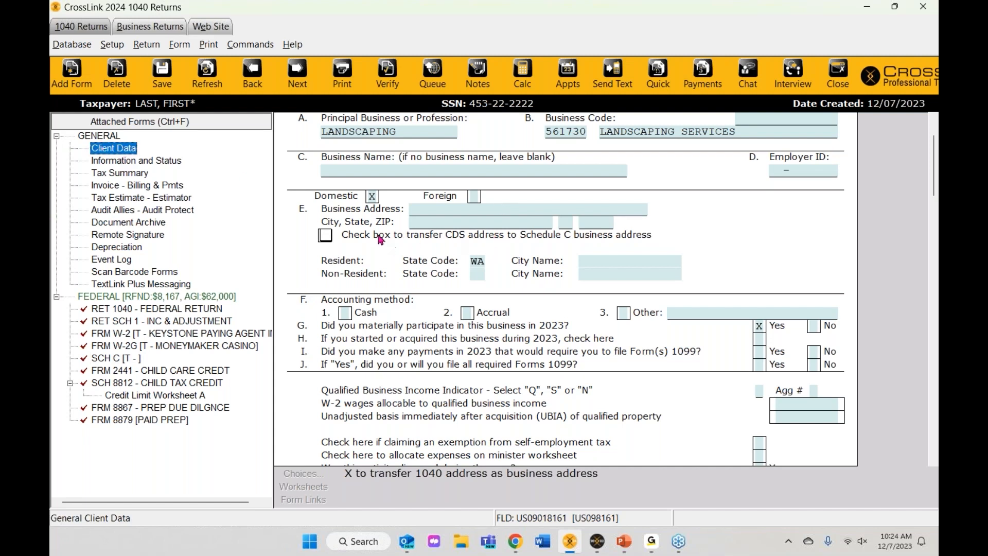
left_click(325, 235)
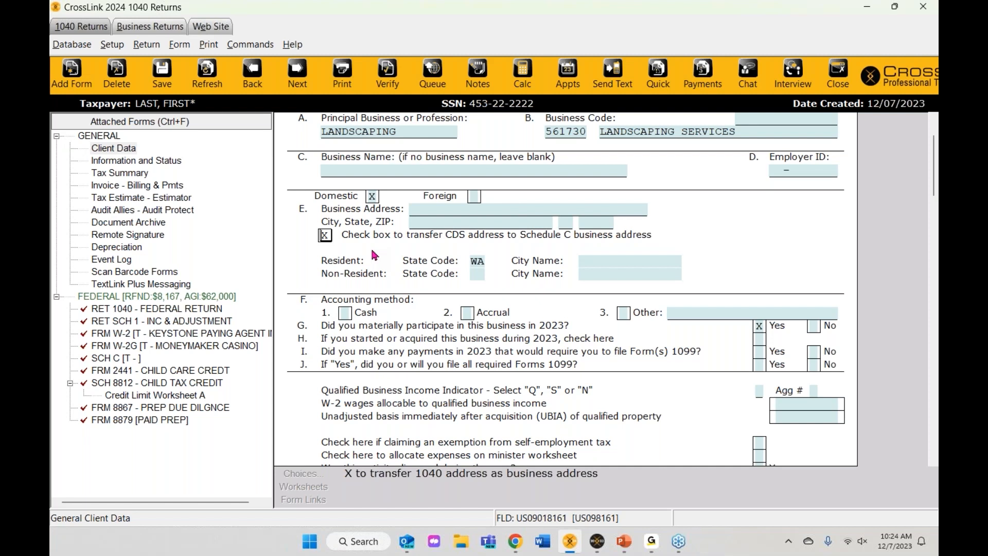
key("Tab")
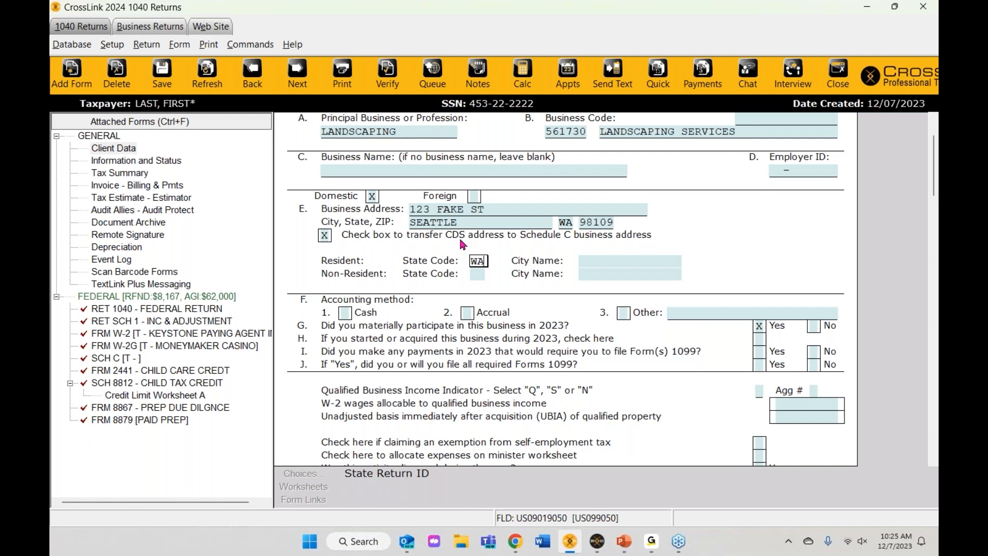
scroll(418, 301, "down", 1)
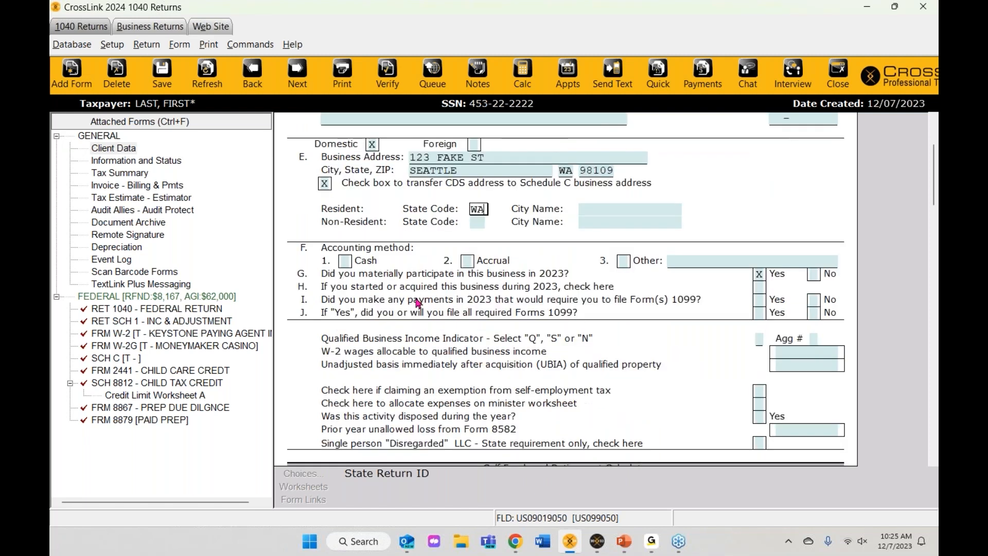
scroll(418, 302, "down", 1)
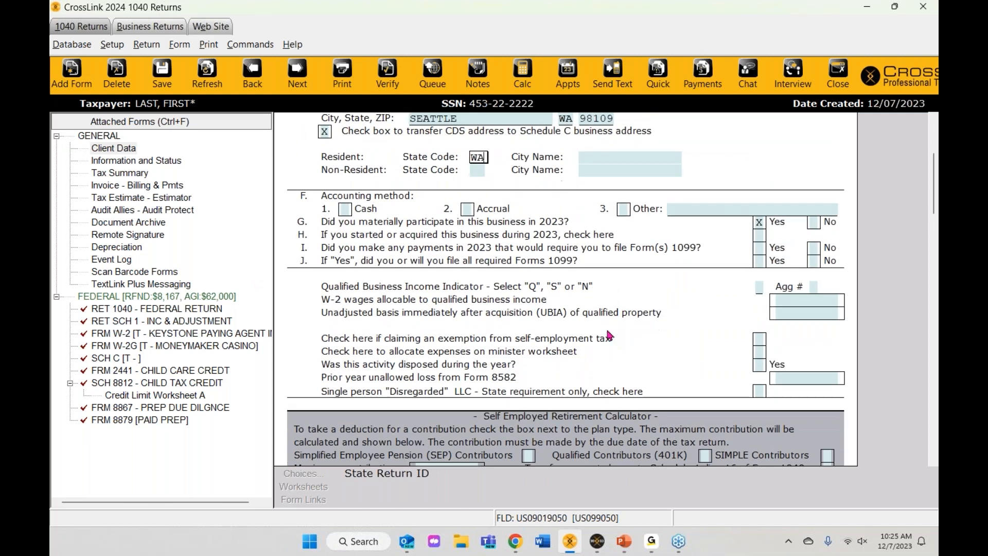
Step: Mark Cash as the Schedule C accounting method
left_click(345, 210)
key("x")
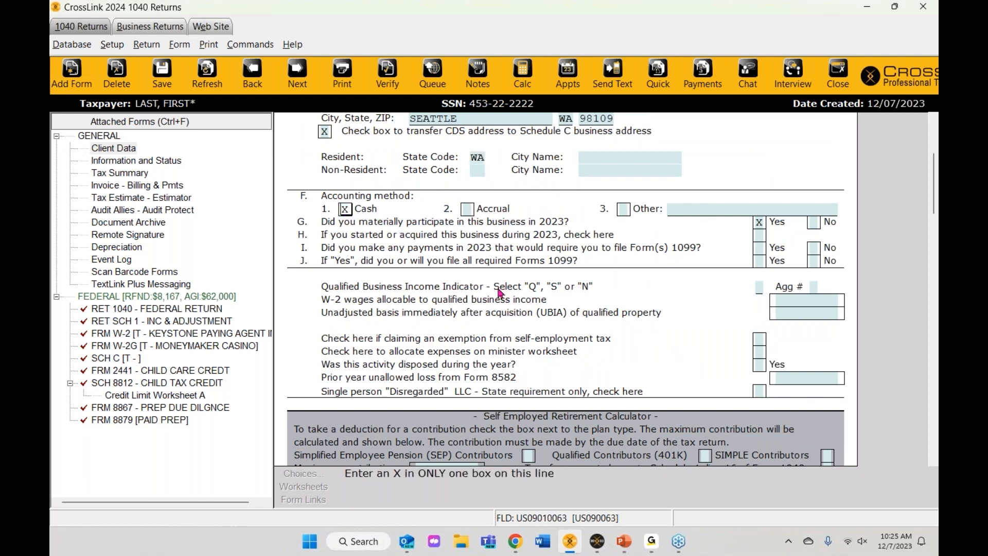
key("Tab")
Step: Set the Qualified Business Income indicator to Q, Qualified Trade or Business
left_click(427, 288)
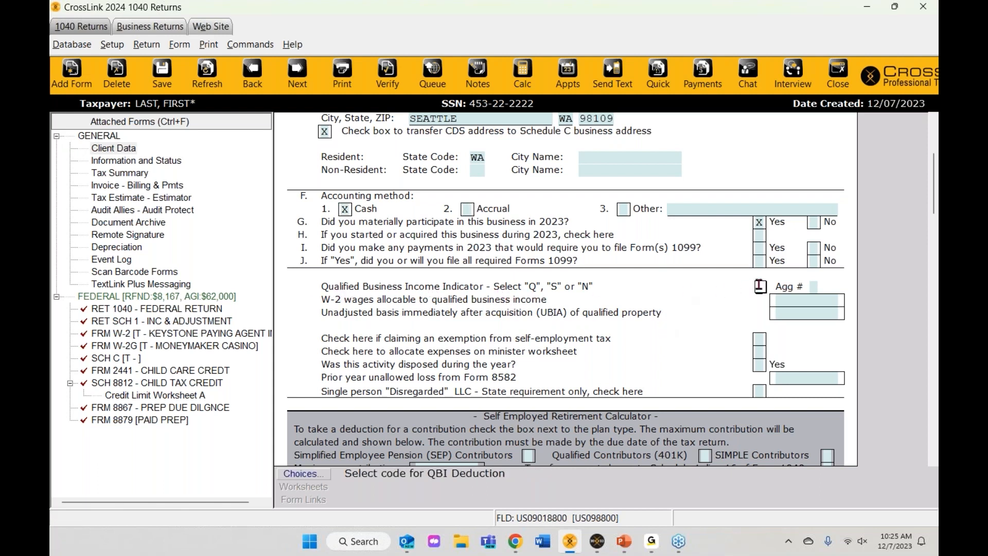
type("Q")
key("Tab")
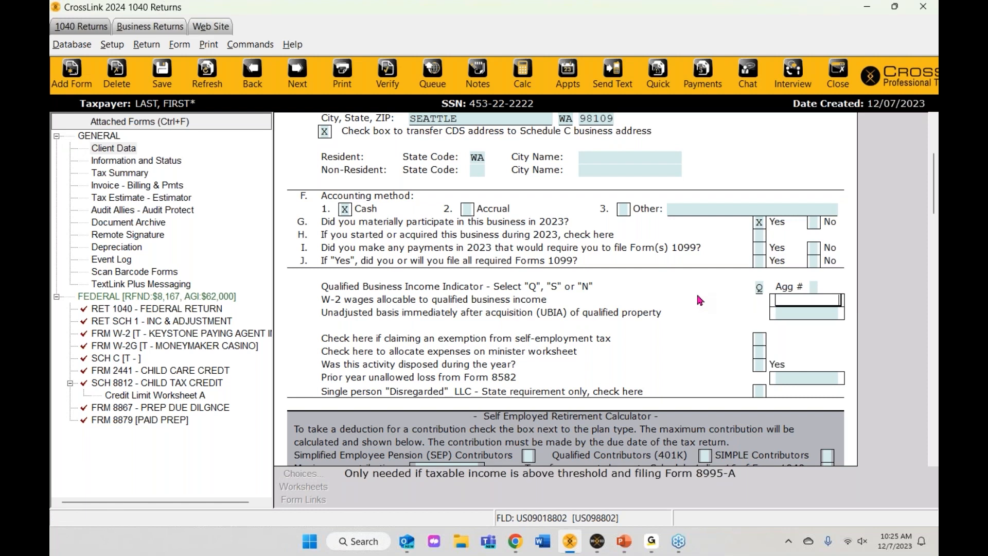
left_click(758, 290)
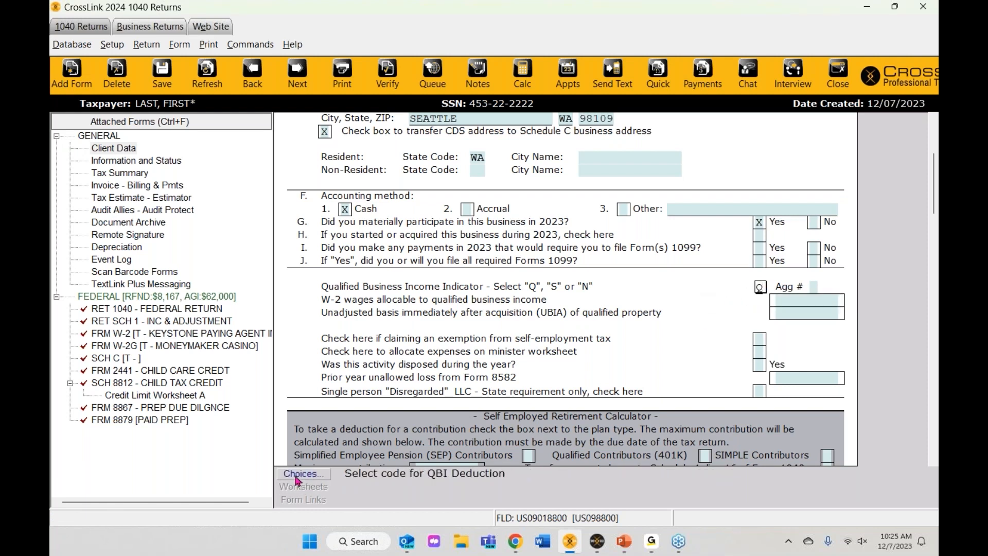
left_click(298, 474)
left_click(344, 356)
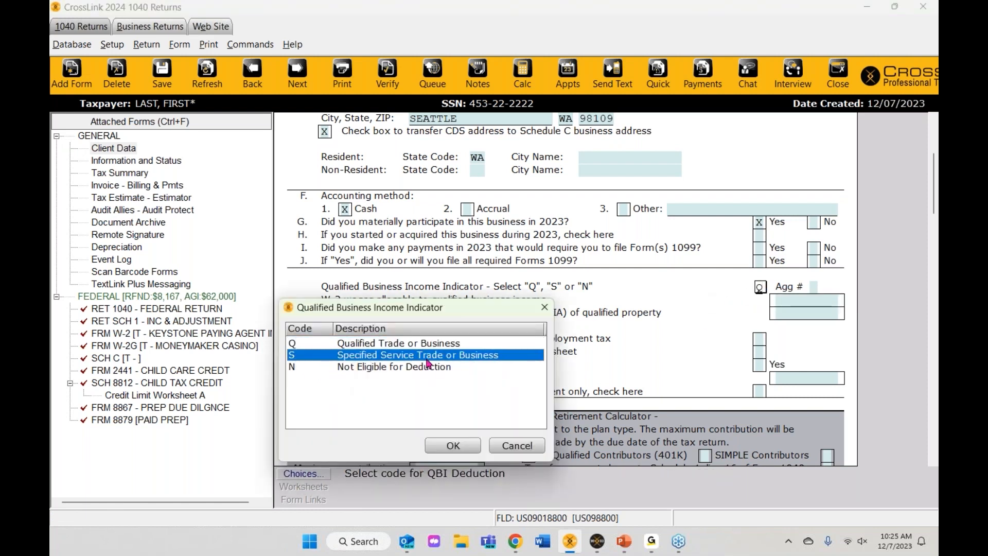
left_click(518, 447)
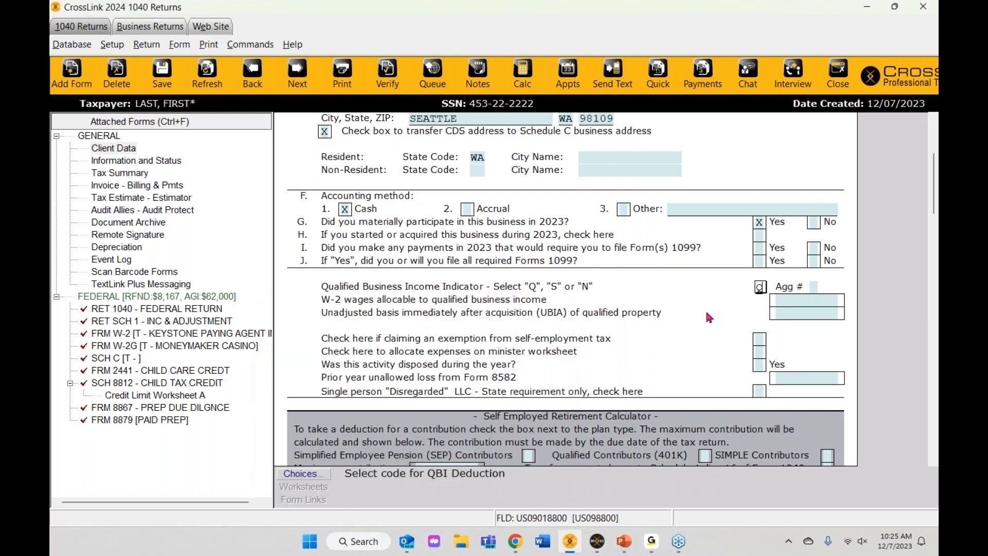
scroll(795, 305, "down", 2)
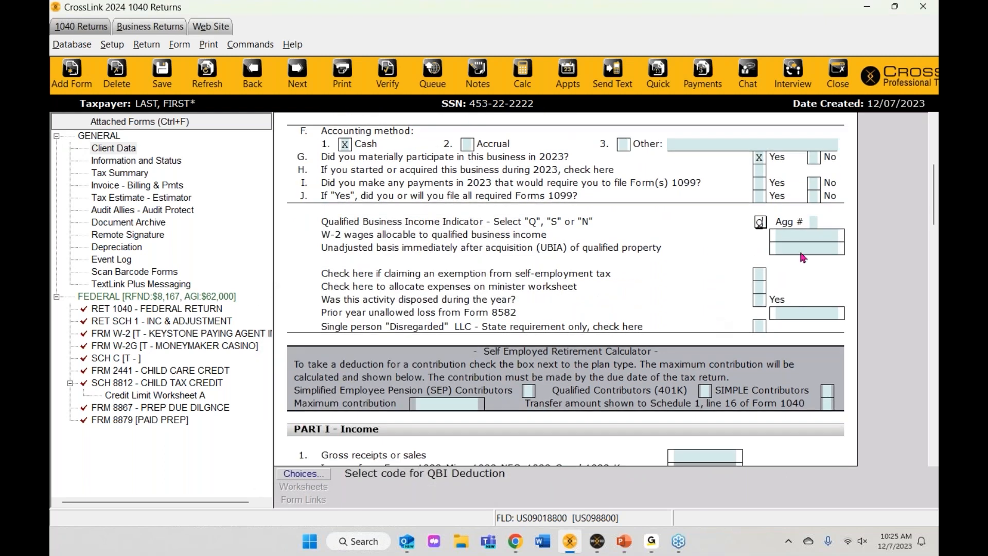
scroll(745, 327, "down", 1)
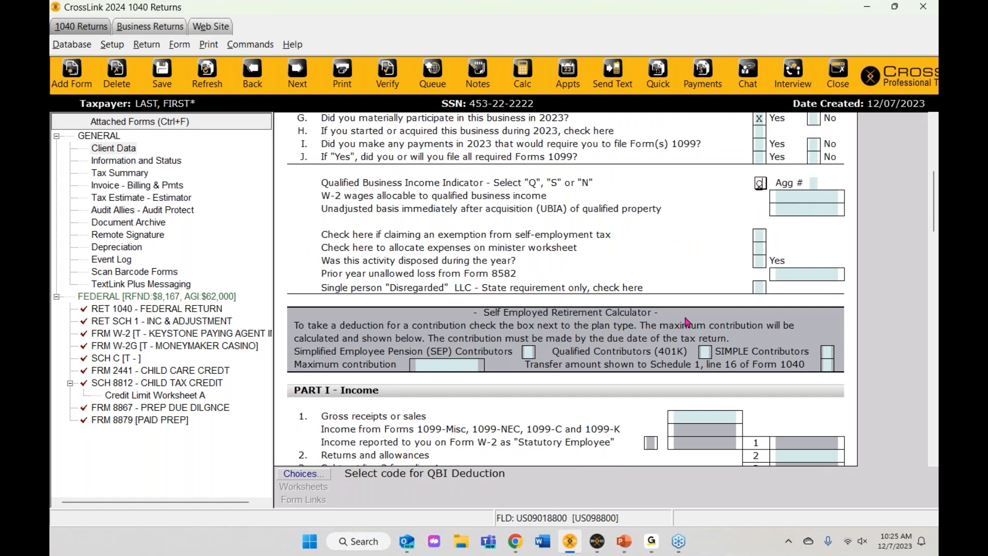
scroll(686, 322, "down", 1)
left_click(710, 368)
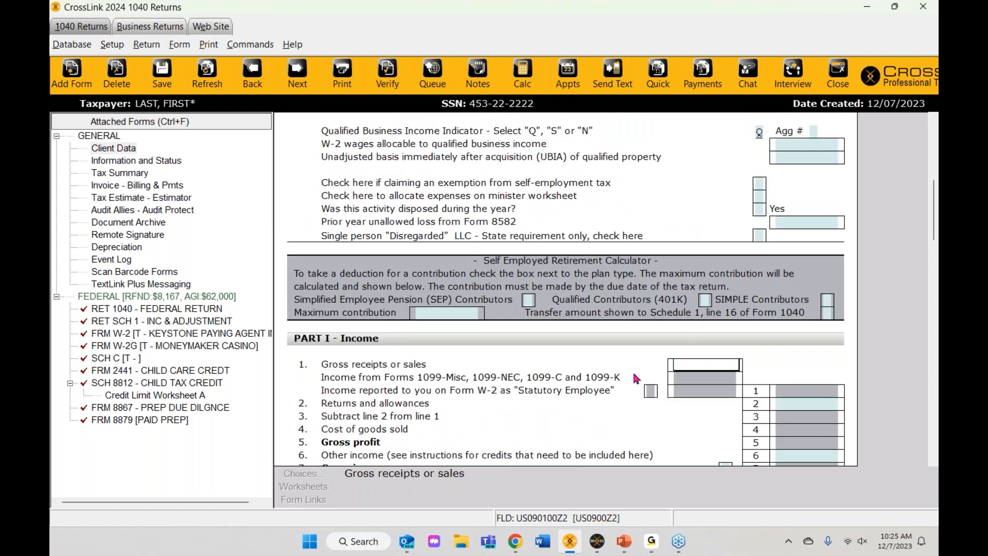
Step: Enter 10,000 as Schedule C gross receipts, carrying through to gross income
type("10000")
key("Return")
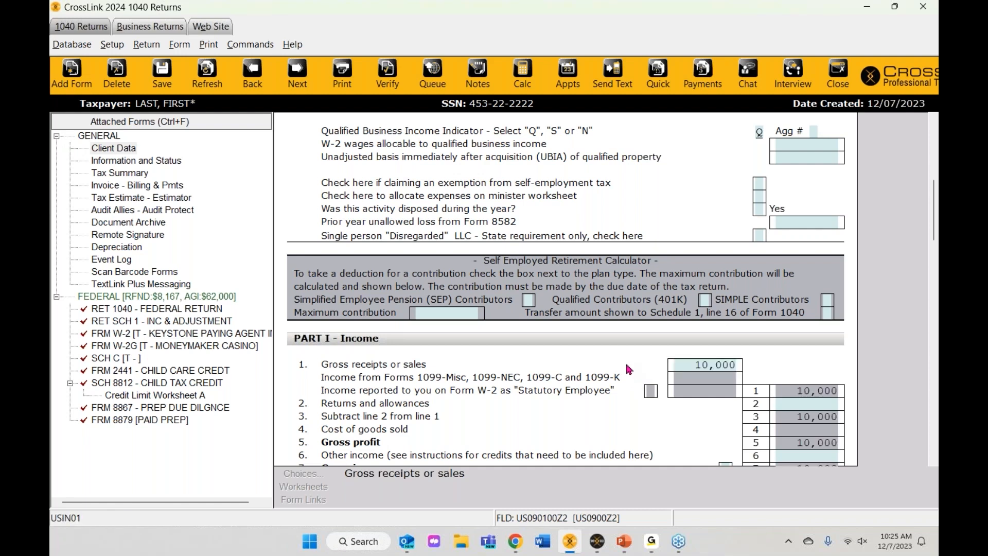
scroll(823, 329, "down", 3)
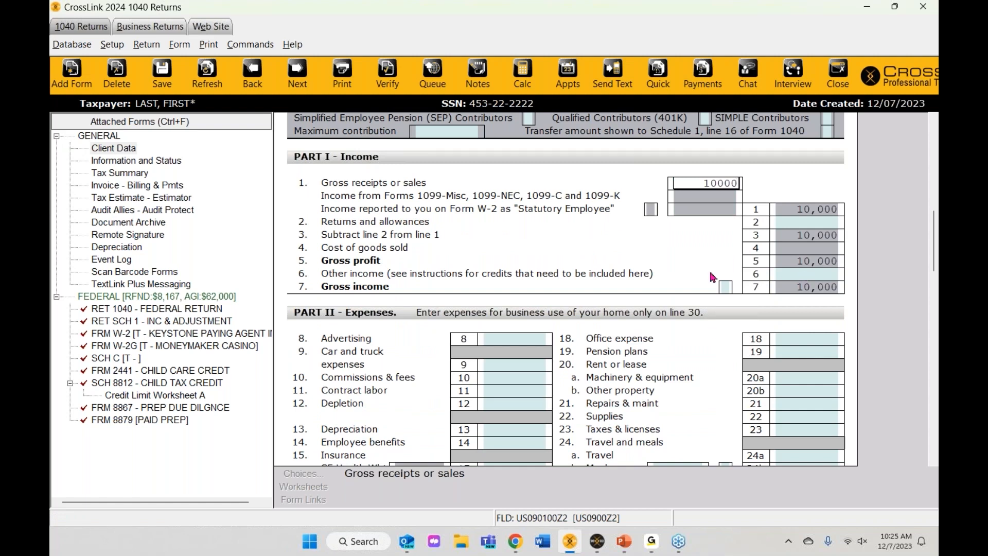
left_click(123, 374)
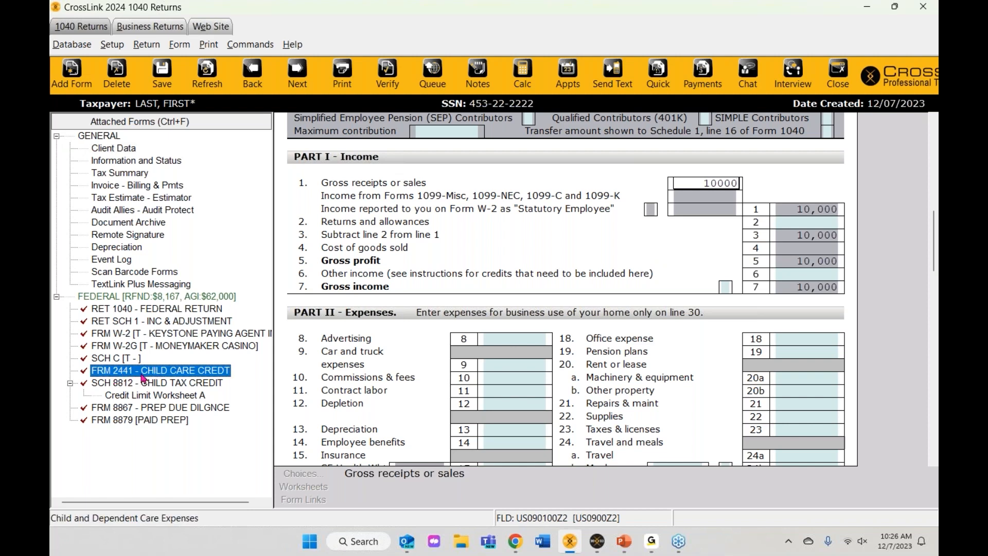
Step: Open Form 2441 and fill line 1 with SOUTHFIELD PARKS as the care provider
double_click(143, 376)
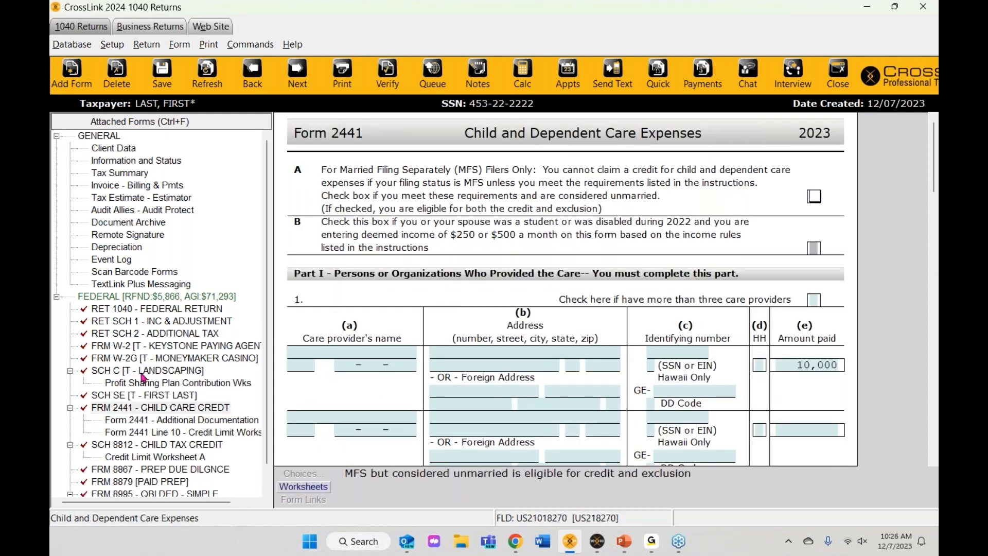
scroll(165, 392, "down", 1)
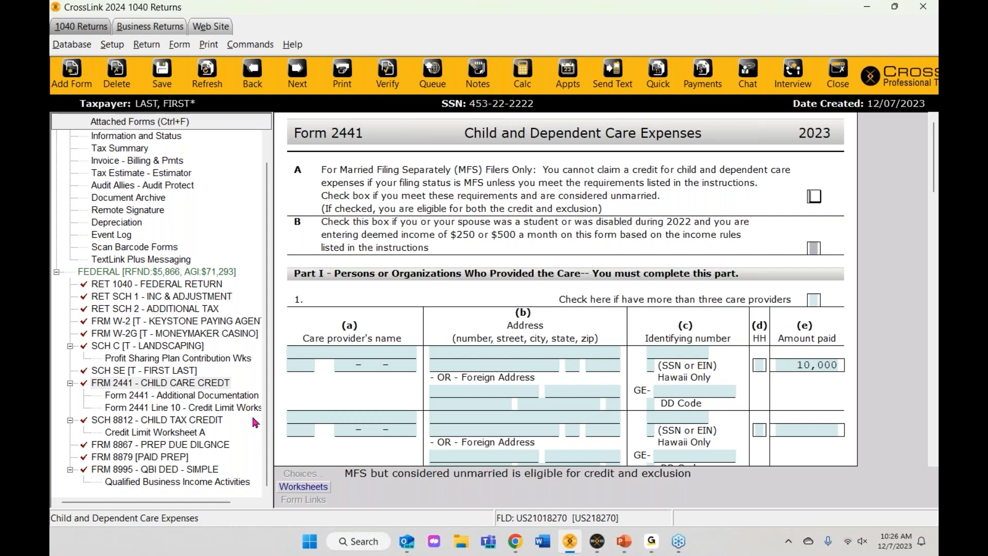
scroll(575, 227, "down", 3)
scroll(559, 251, "up", 3)
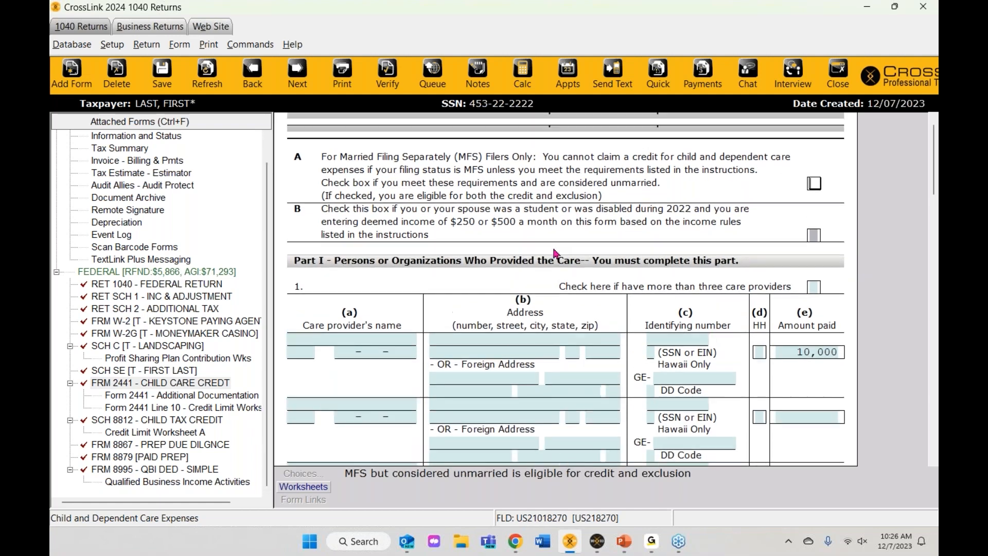
scroll(408, 363, "down", 5)
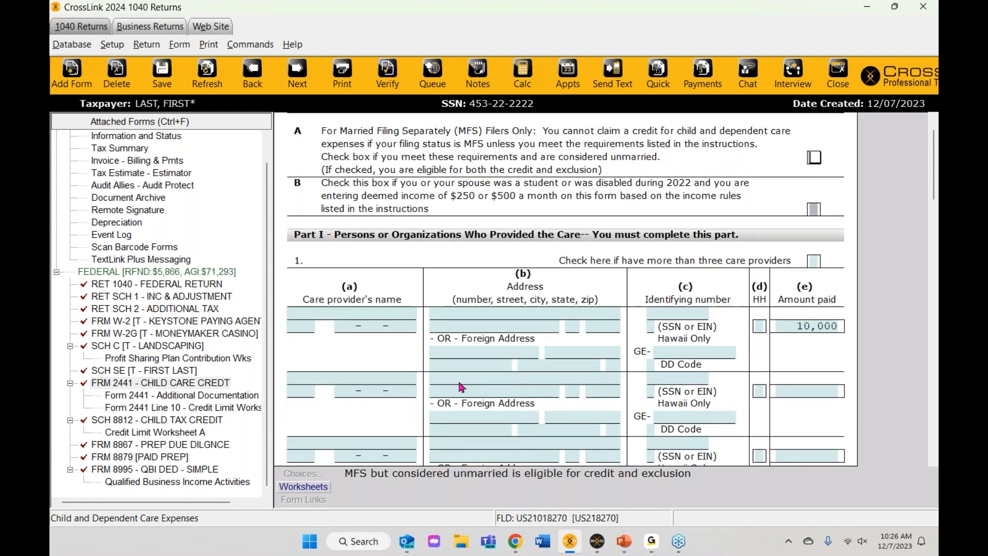
left_click(330, 287)
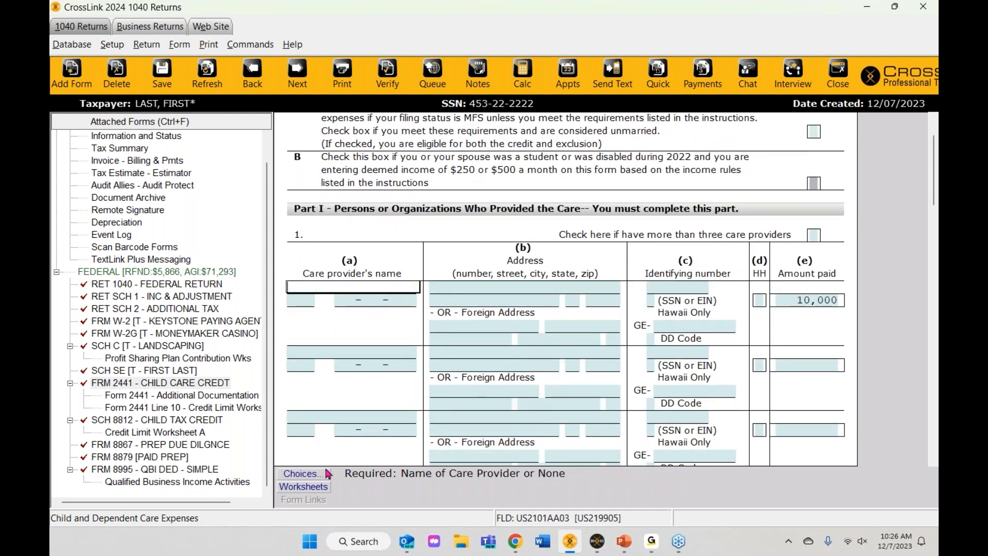
left_click(306, 477)
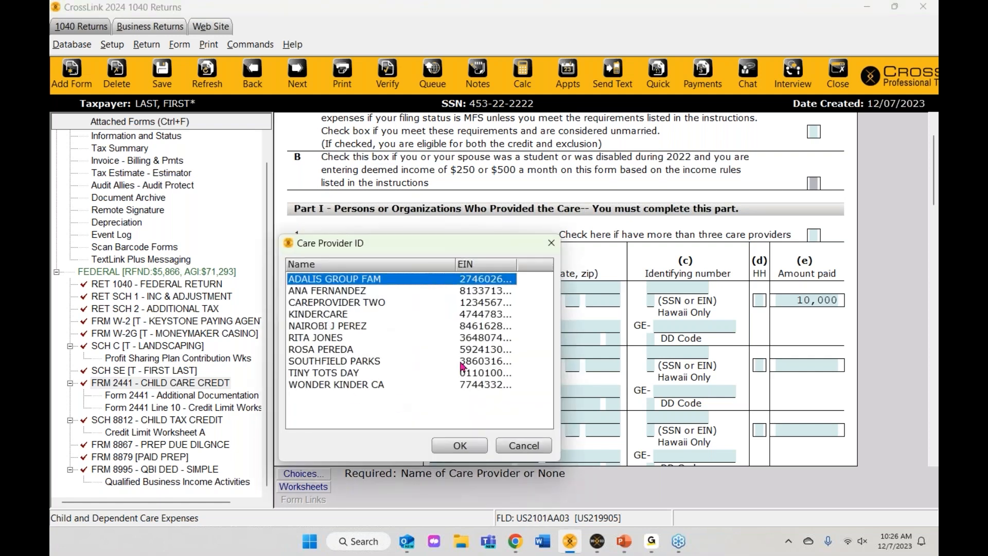
left_click(335, 351)
left_click(329, 362)
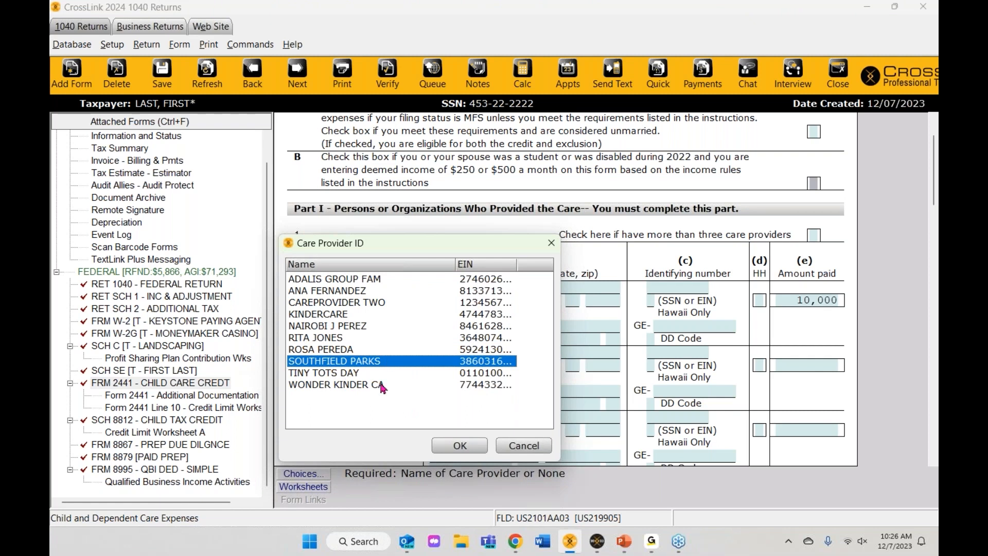
left_click(460, 446)
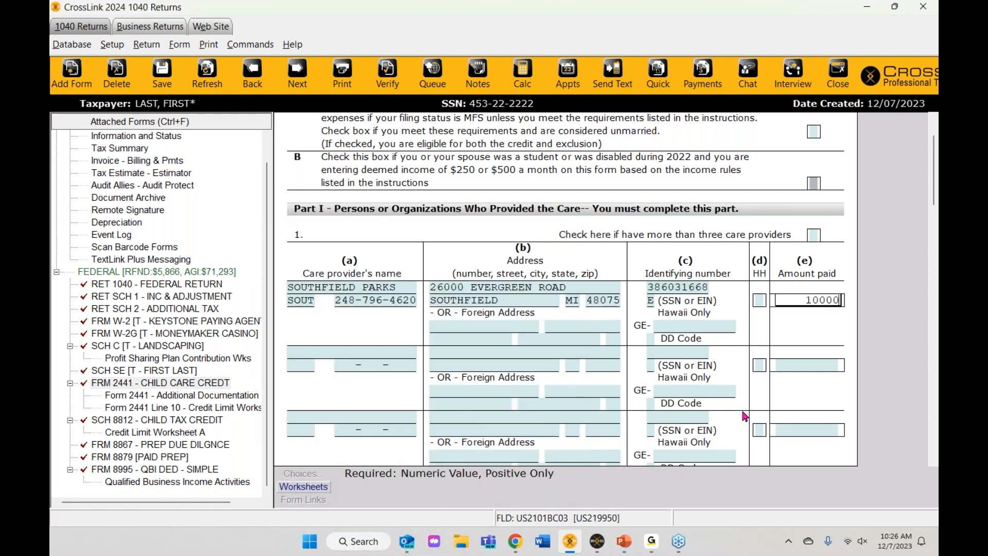
Step: Mark the care provider as not a household employee (N)
left_click(761, 300)
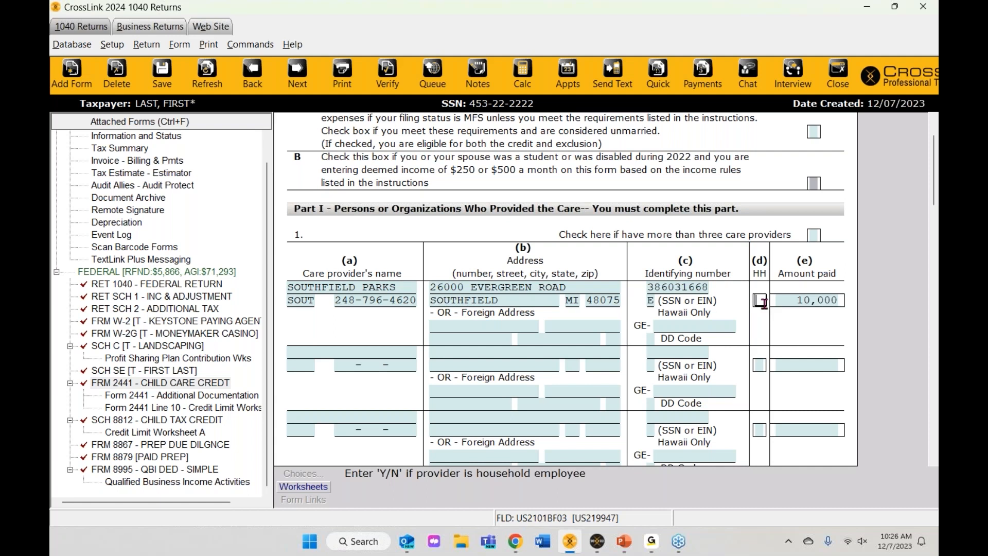
type("N")
key("Return")
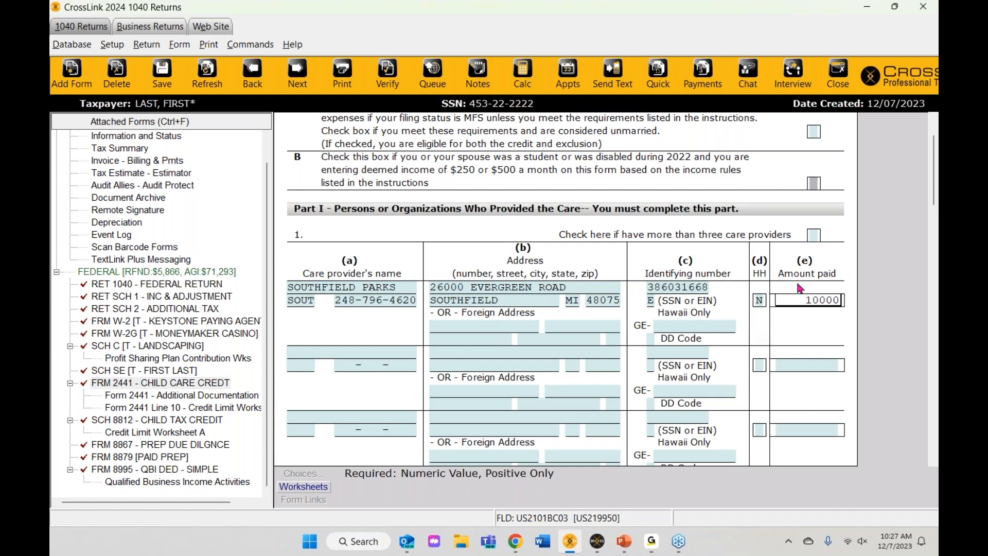
scroll(676, 379, "down", 1)
Step: Select SON from the dependents list as Form 2441's first qualifying person
scroll(676, 380, "down", 4)
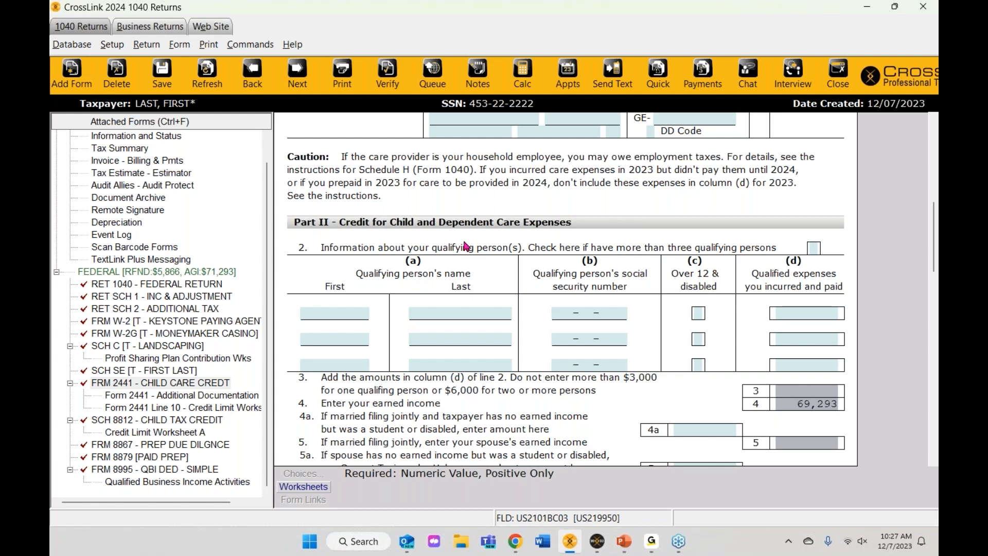
left_click(345, 315)
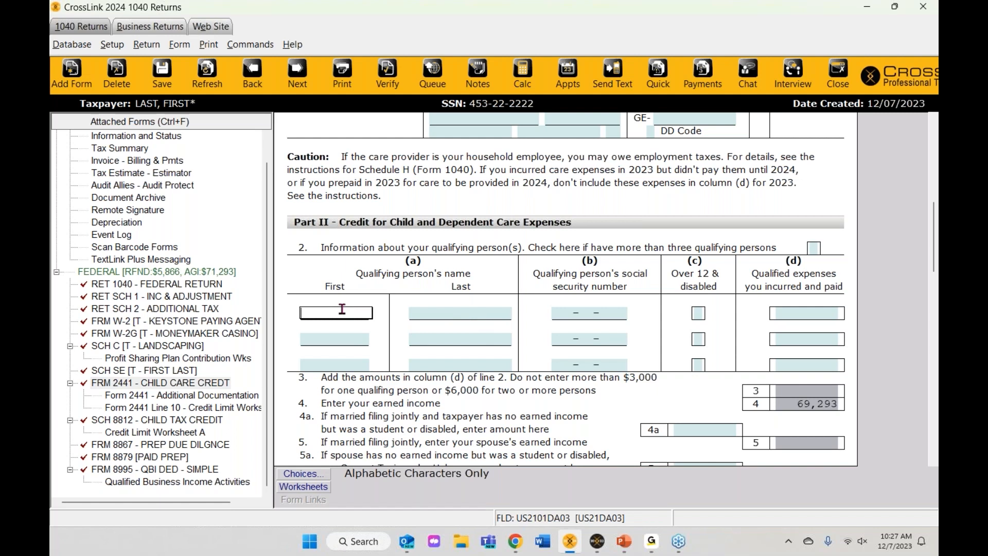
left_click(308, 475)
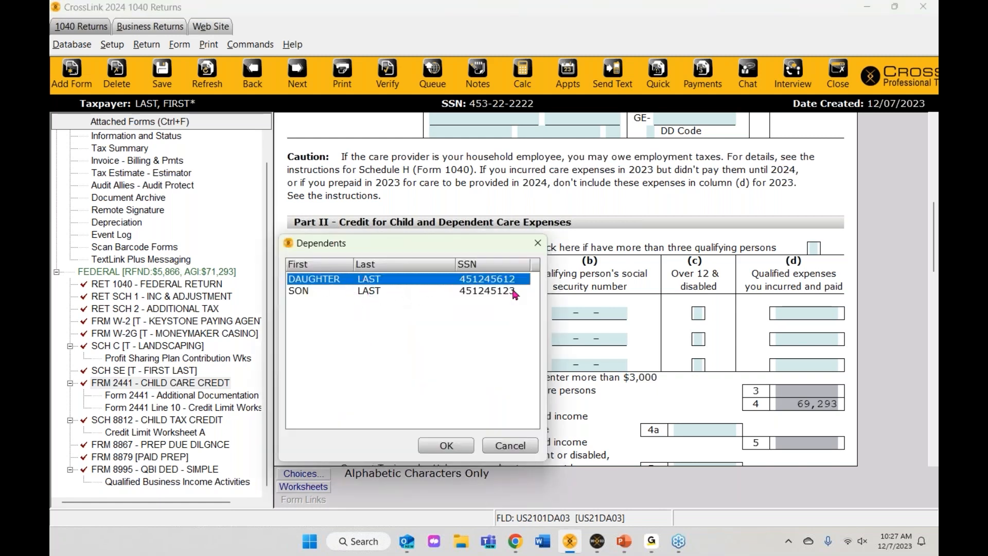
left_click(353, 292)
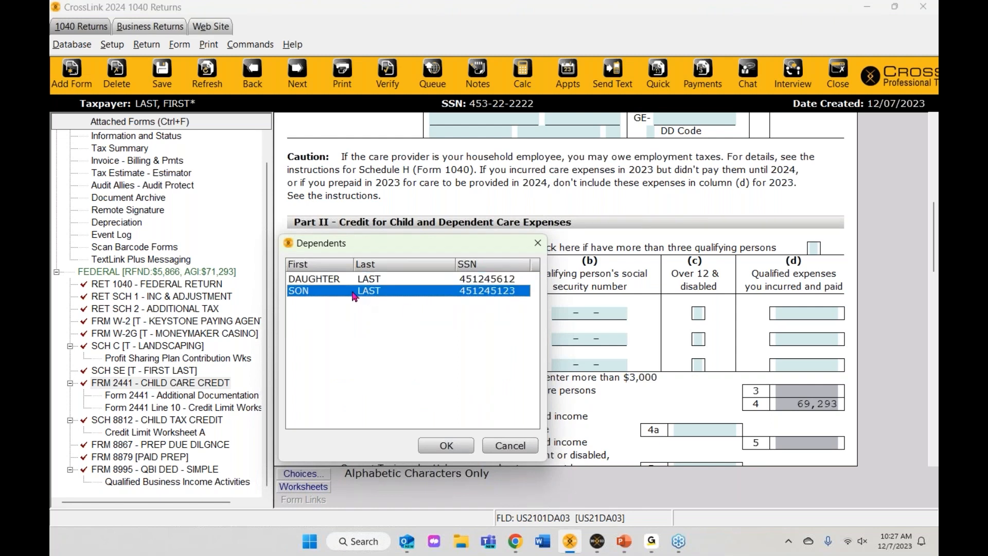
left_click(454, 448)
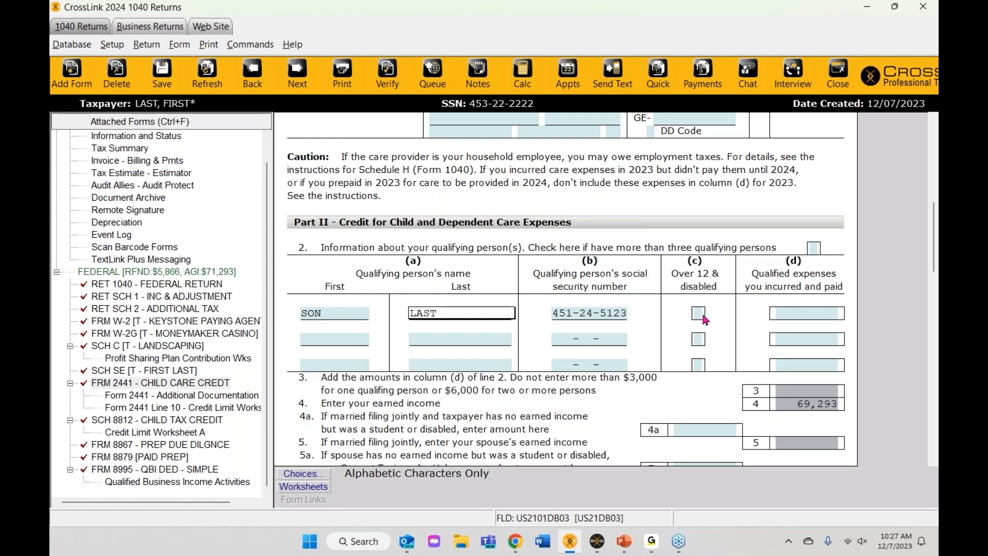
Step: Enter 5,000 qualified expenses for the son, giving a 600 credit on line 11
left_click(796, 315)
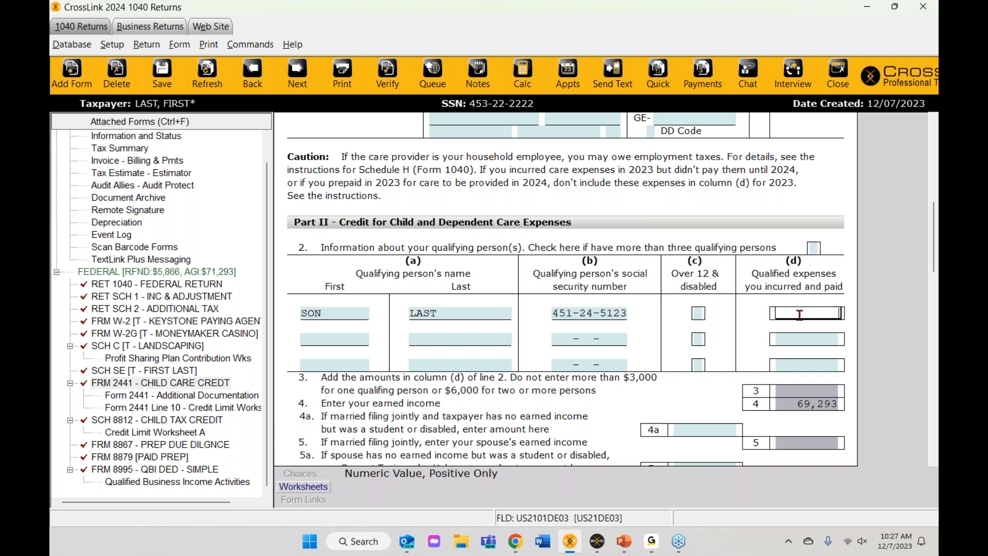
type("5000")
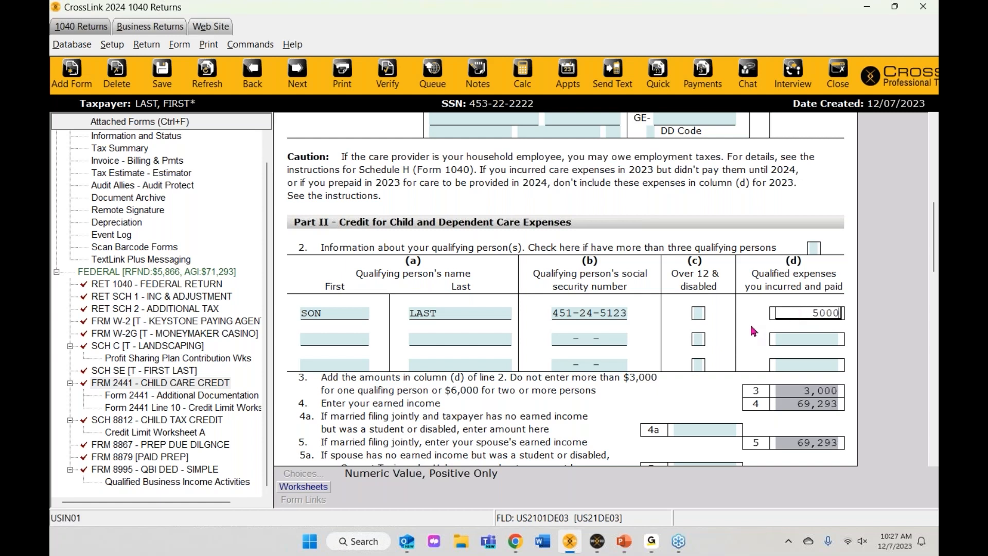
key("Return")
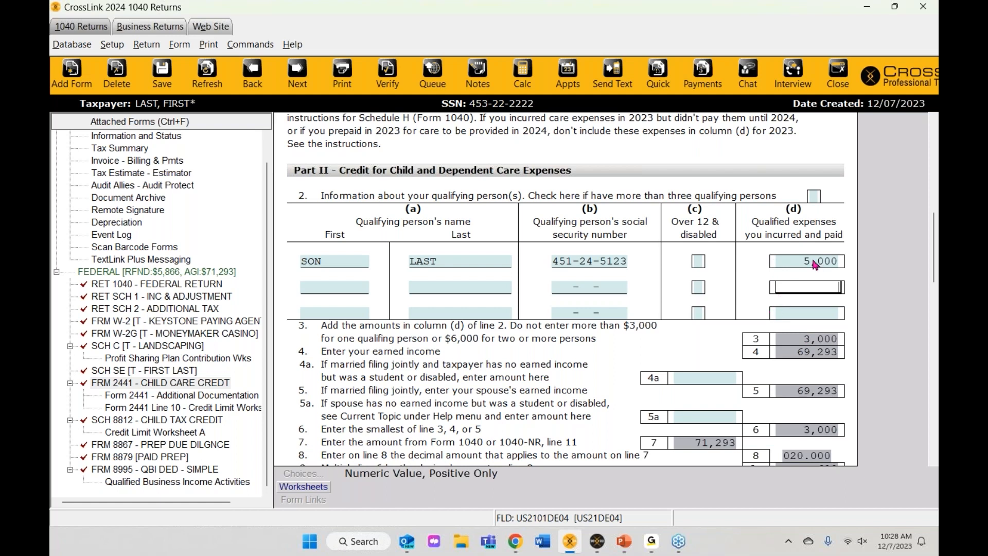
scroll(814, 264, "down", 1)
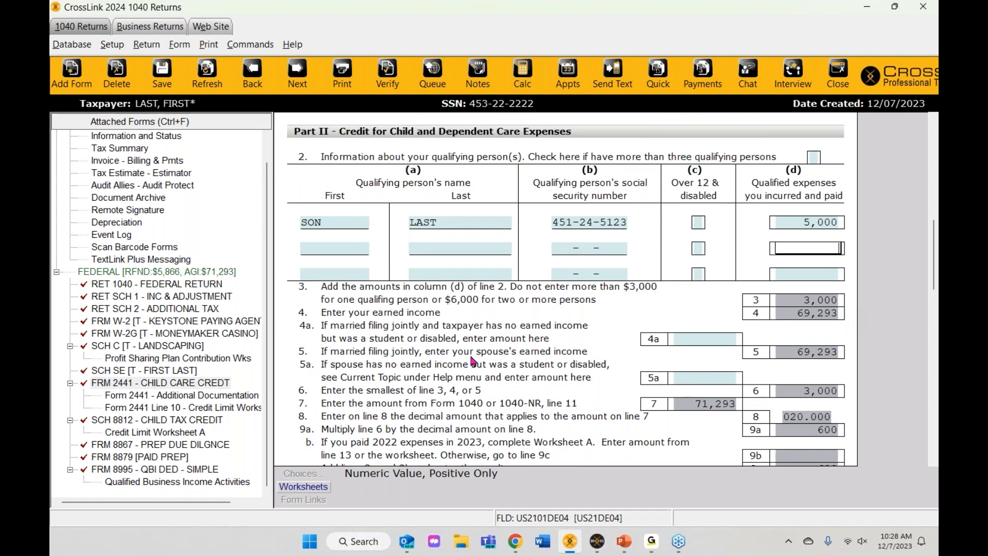
scroll(473, 361, "down", 2)
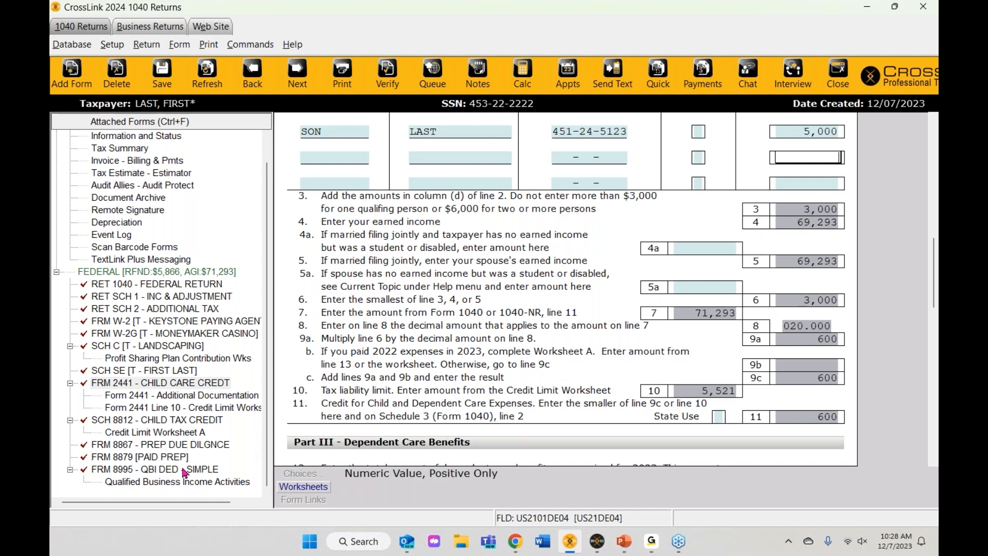
scroll(184, 472, "up", 1)
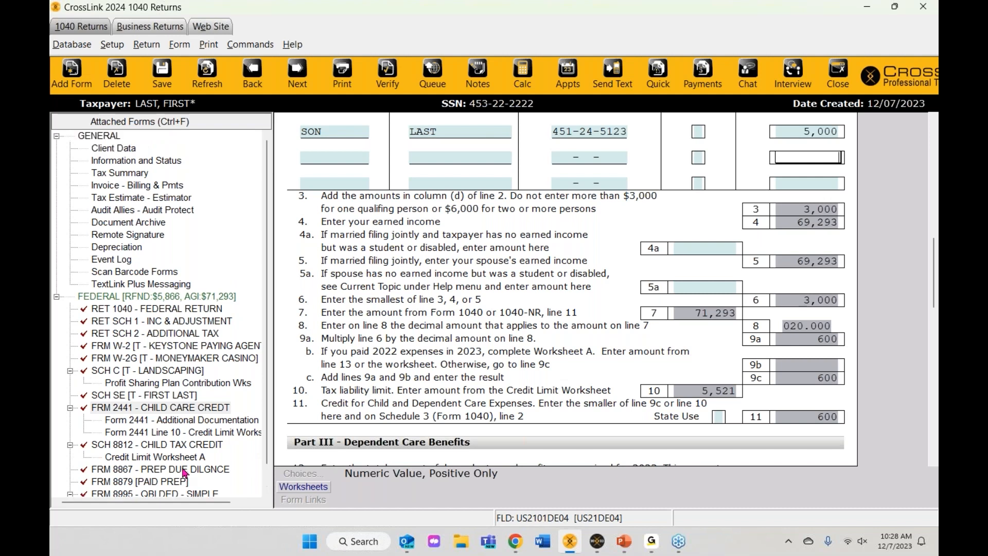
Step: Open the Audit Allies Audit Protect agreement and review its 59.95 fee and signature section
left_click(113, 149)
left_click(134, 212)
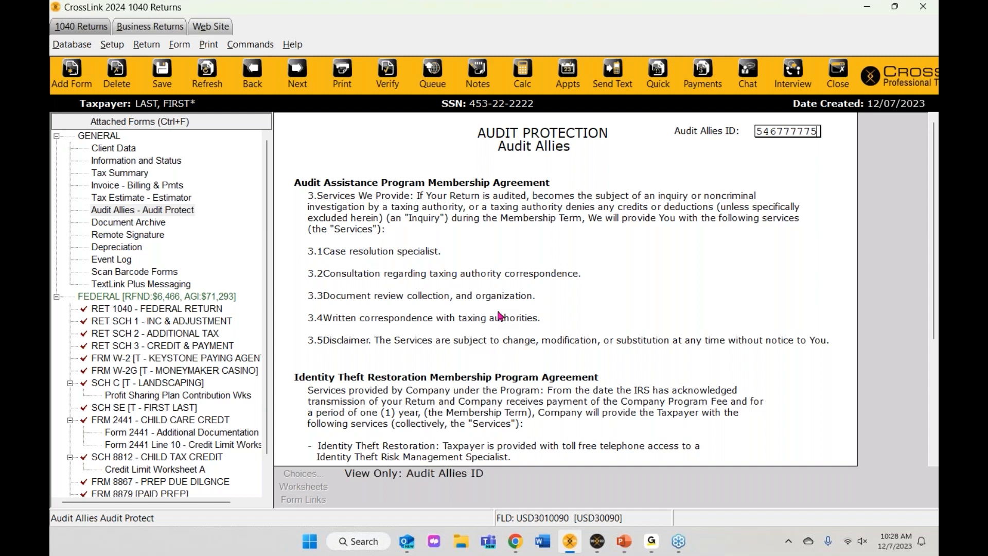
scroll(499, 315, "down", 3)
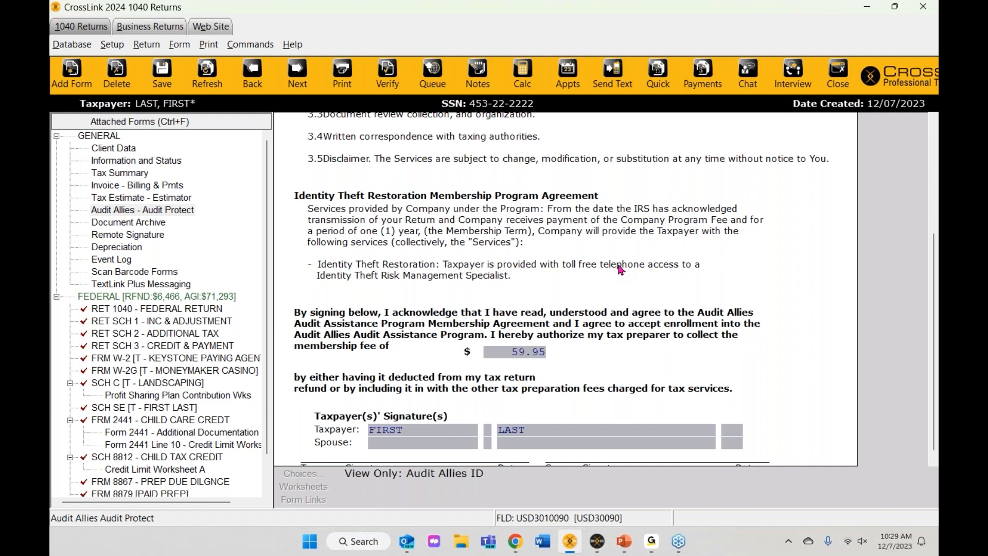
scroll(217, 364, "down", 1)
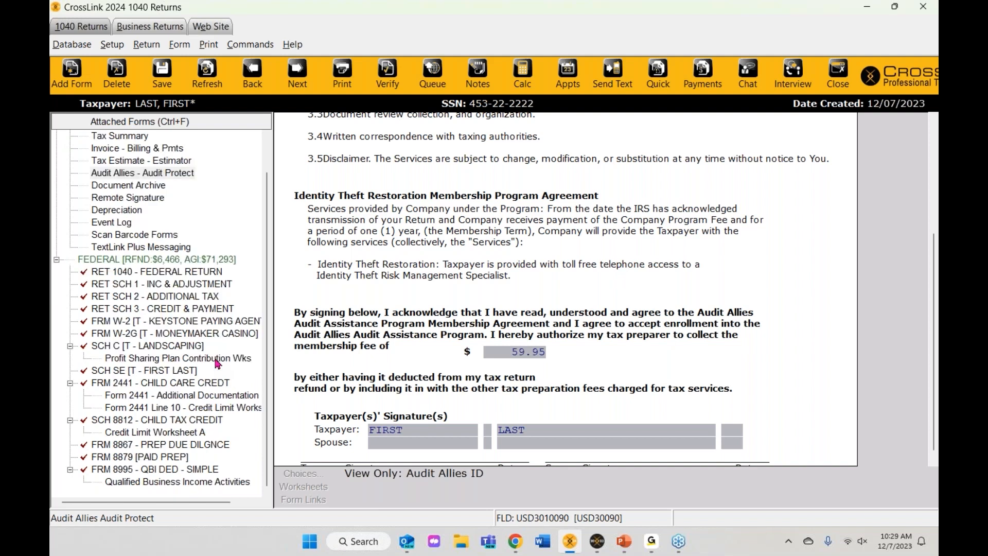
left_click(142, 458)
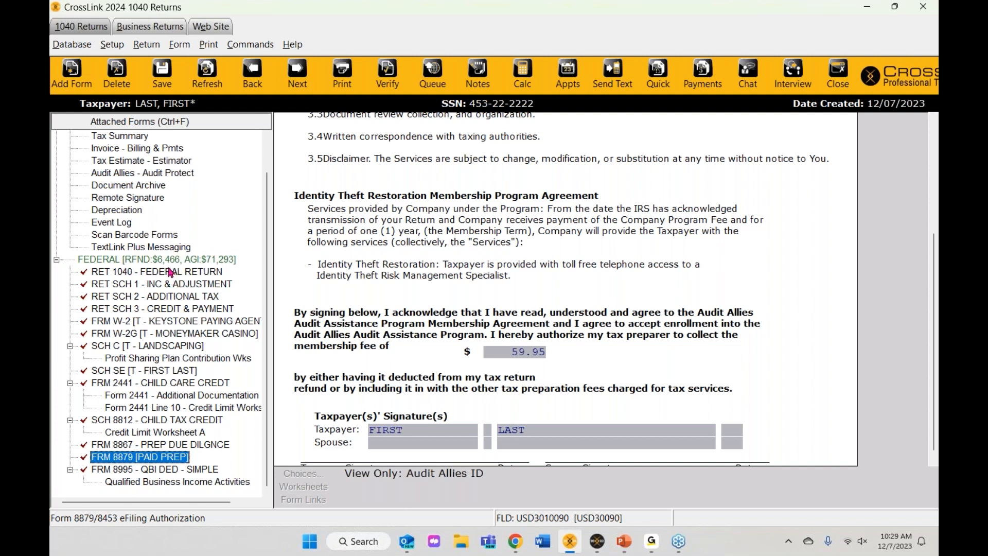
double_click(172, 456)
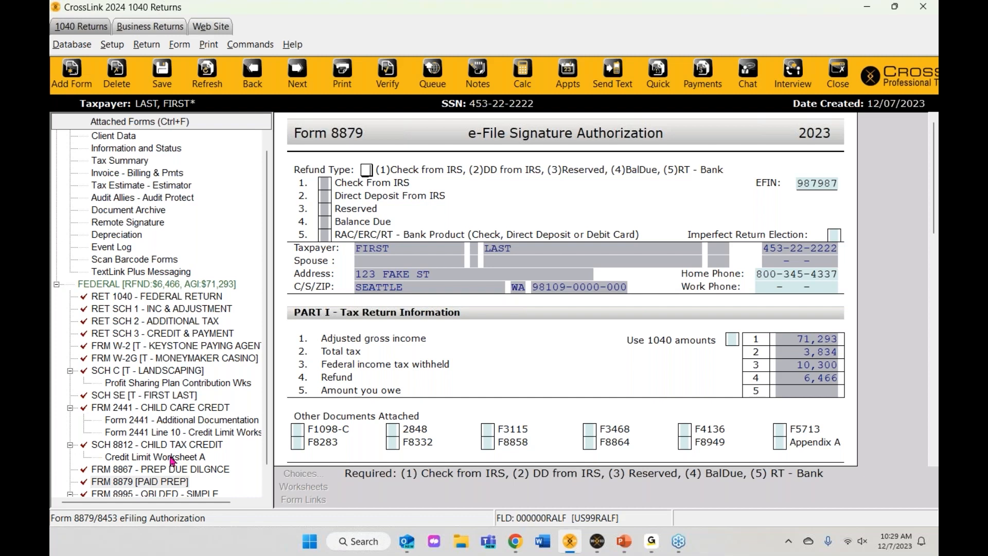
scroll(172, 461, "down", 1)
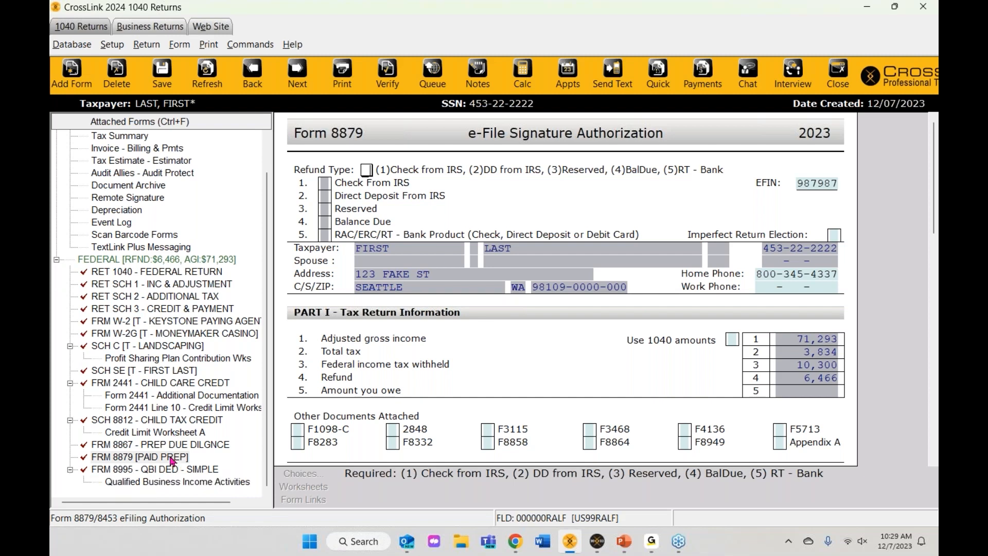
right_click(140, 462)
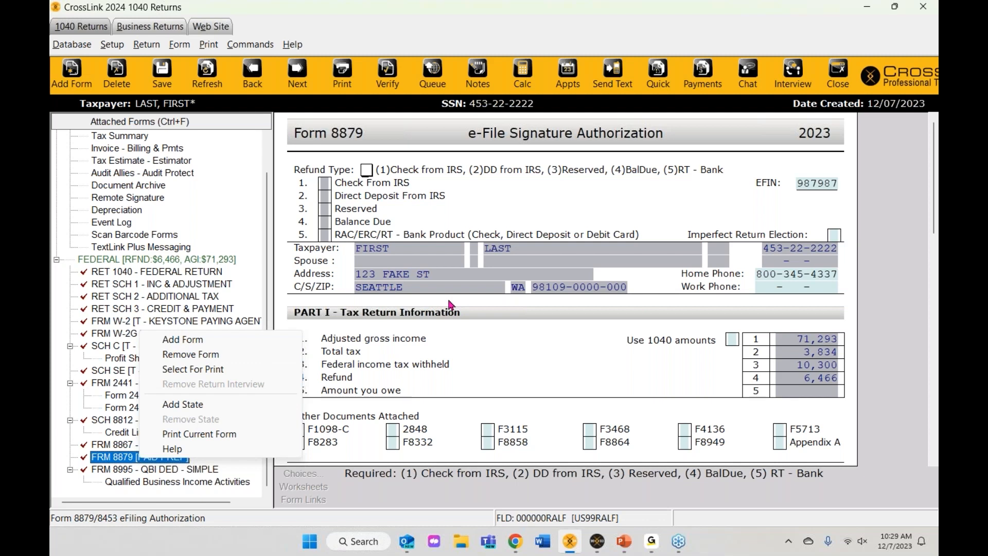
left_click(512, 221)
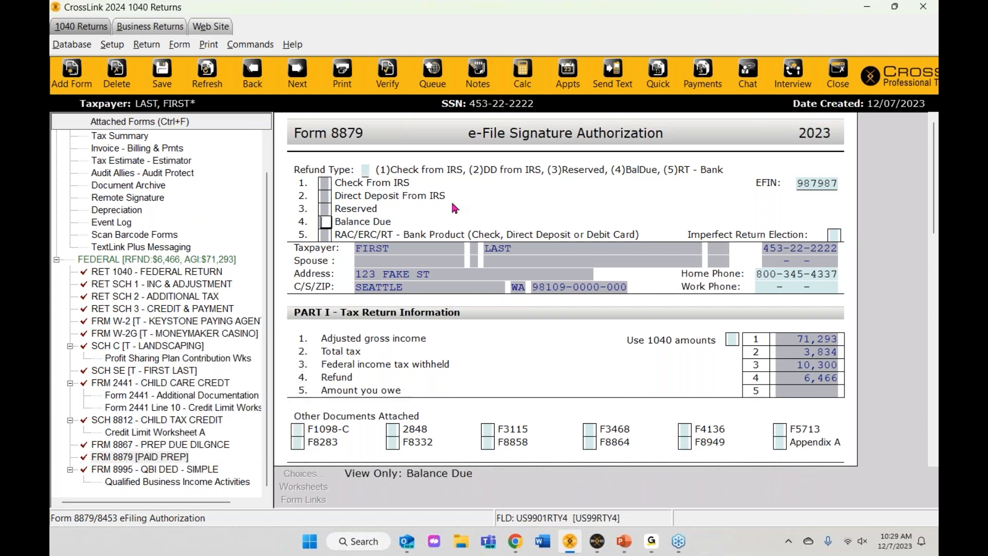
left_click(365, 169)
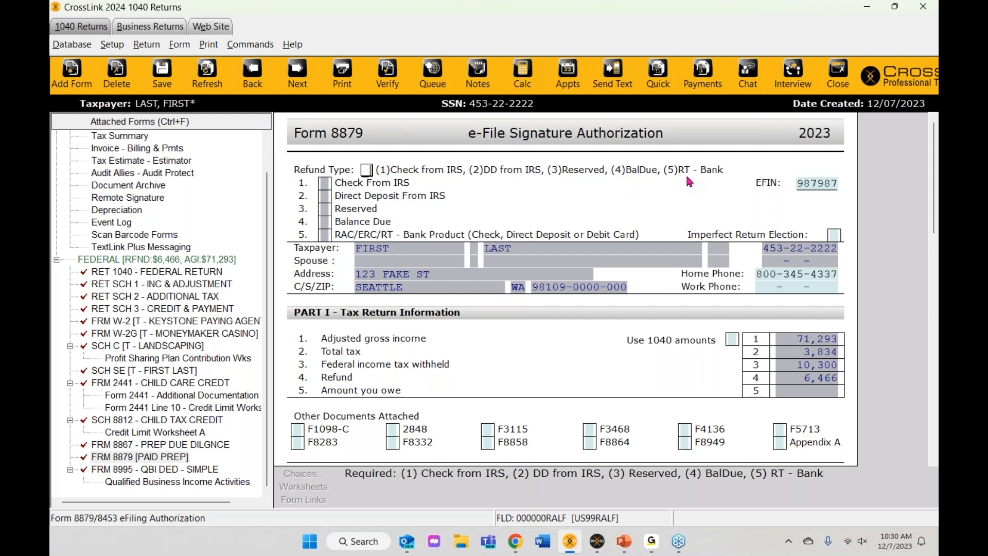
Step: Correct Form 8879's Refund Type from 5 to 1, Check From IRS
type("5")
key("BackSpace")
type("1")
key("Return")
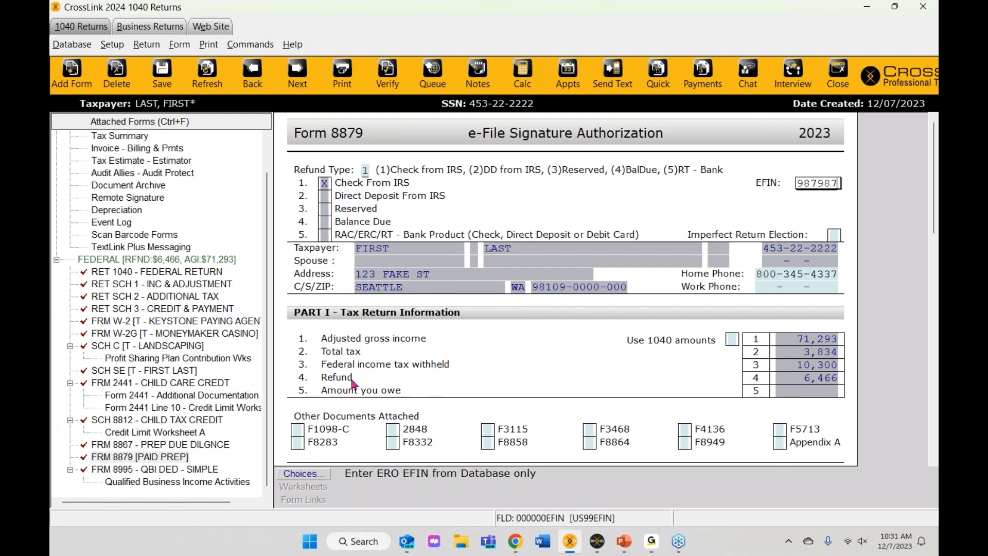
scroll(215, 358, "up", 1)
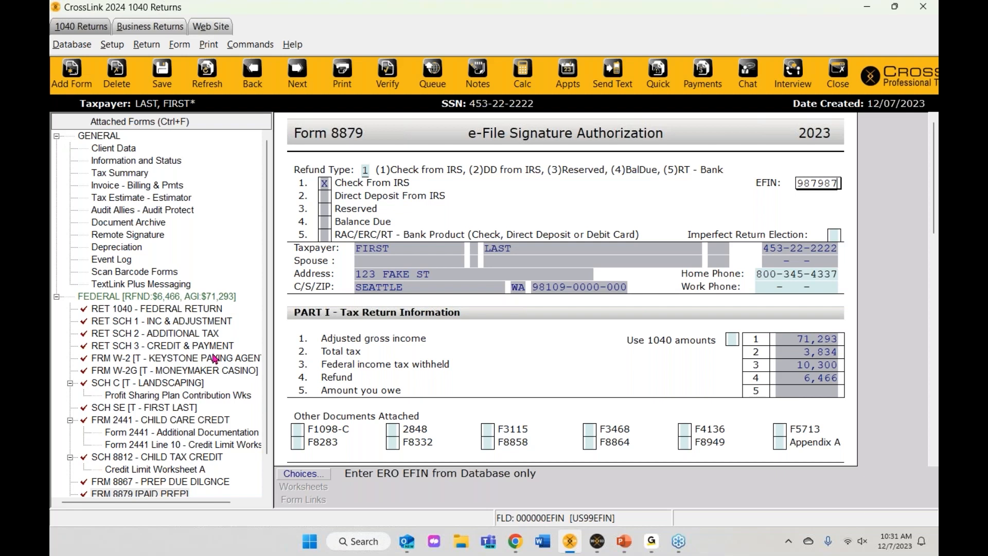
Step: Run Verify and review the error list, including the Required Field Missing 5500 warning
left_click(384, 86)
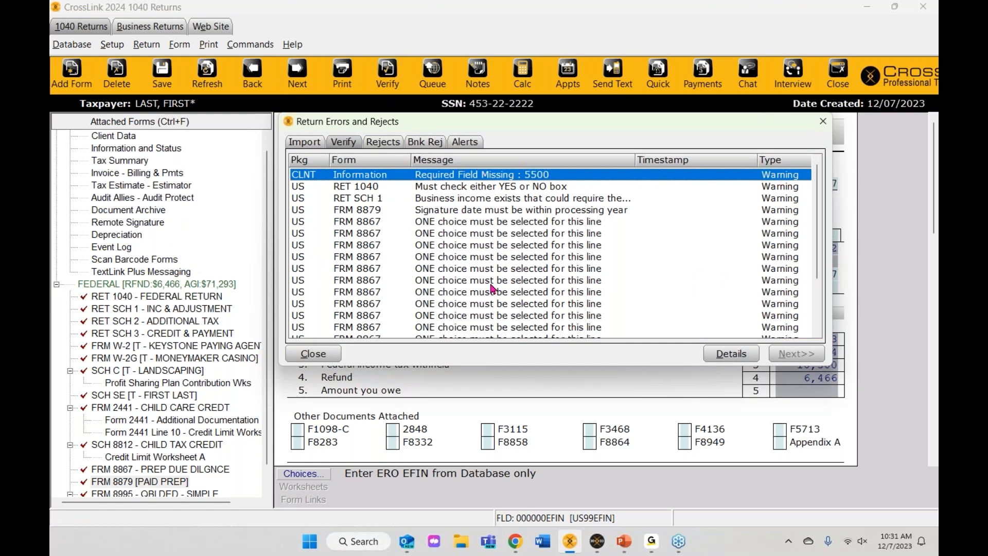
scroll(492, 289, "down", 2)
scroll(491, 289, "up", 2)
scroll(492, 289, "down", 3)
scroll(492, 289, "up", 3)
Step: Follow the missing field 5500 error to Information and Status and mark Signed 8879 X
double_click(380, 178)
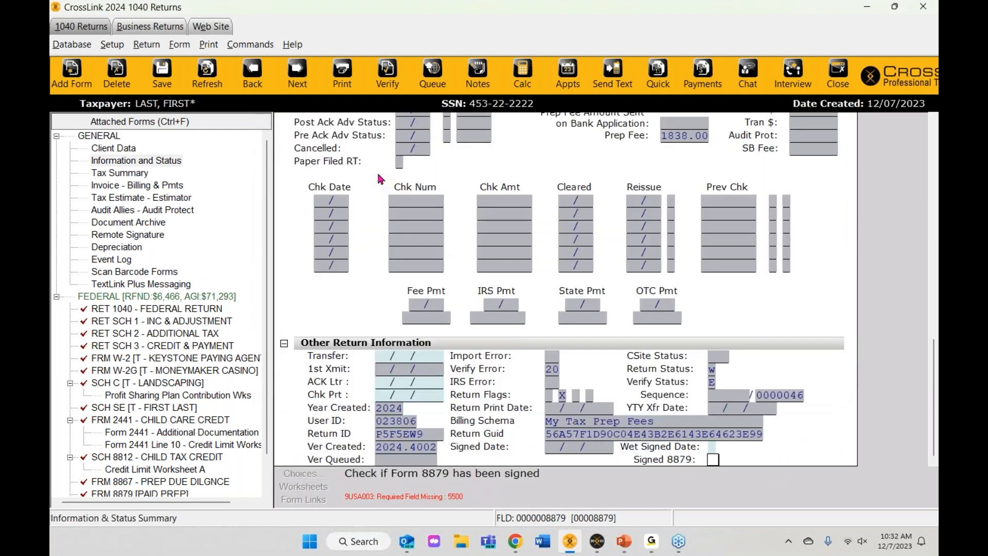
scroll(502, 202, "up", 10)
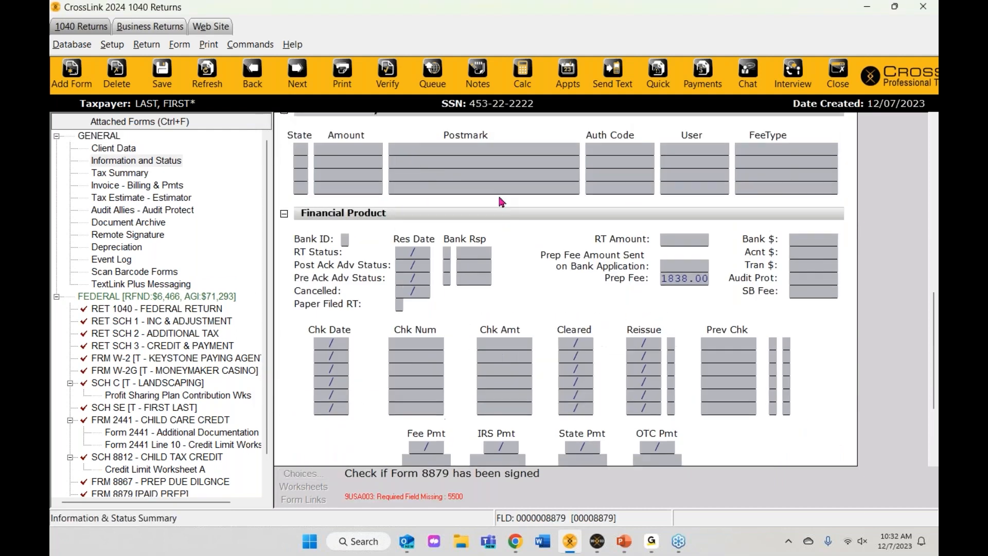
scroll(502, 202, "up", 5)
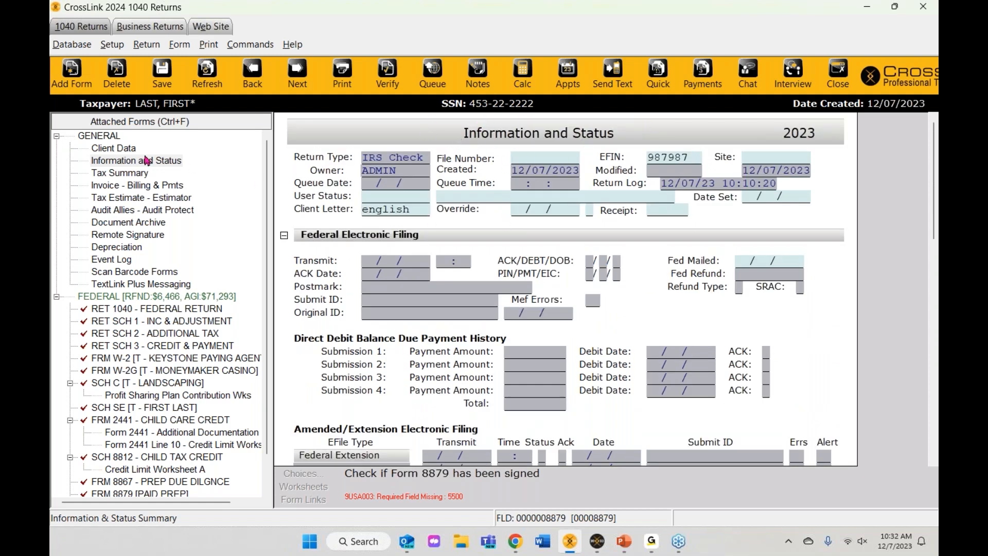
left_click(106, 166)
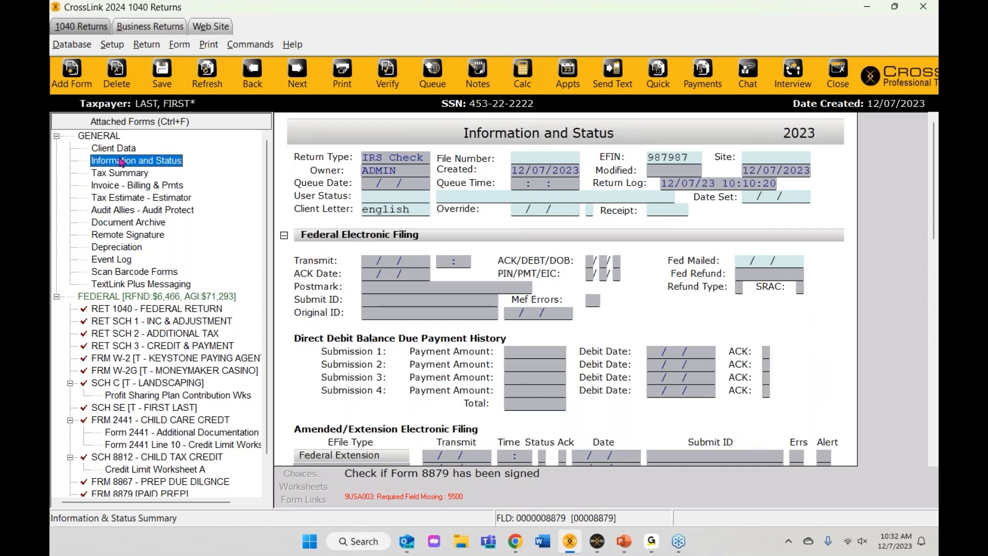
scroll(573, 264, "down", 13)
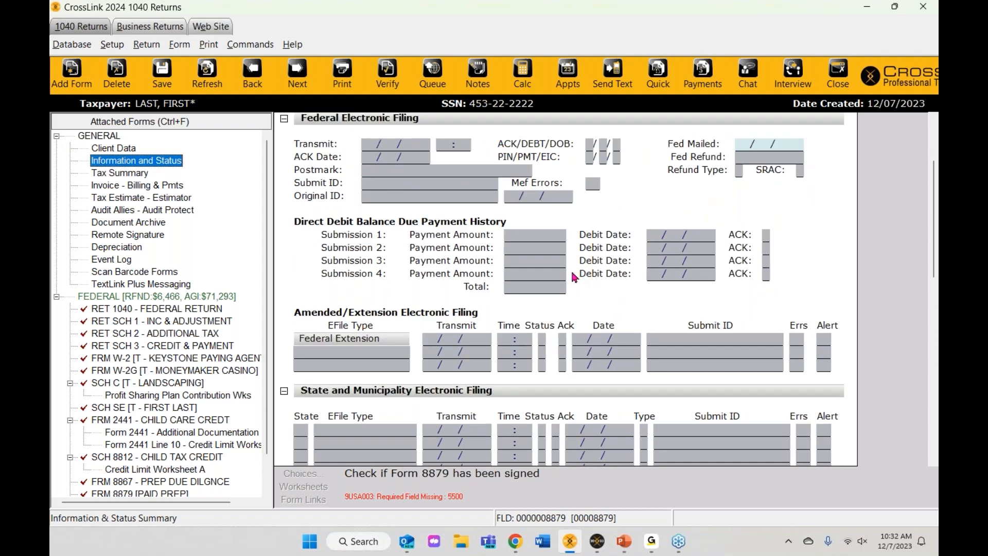
scroll(573, 265, "down", 5)
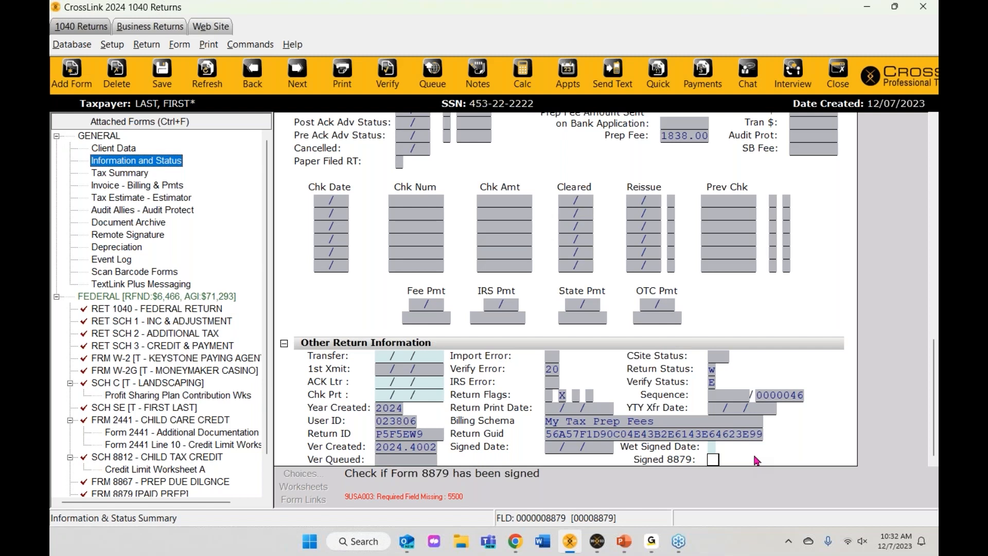
left_click(714, 460)
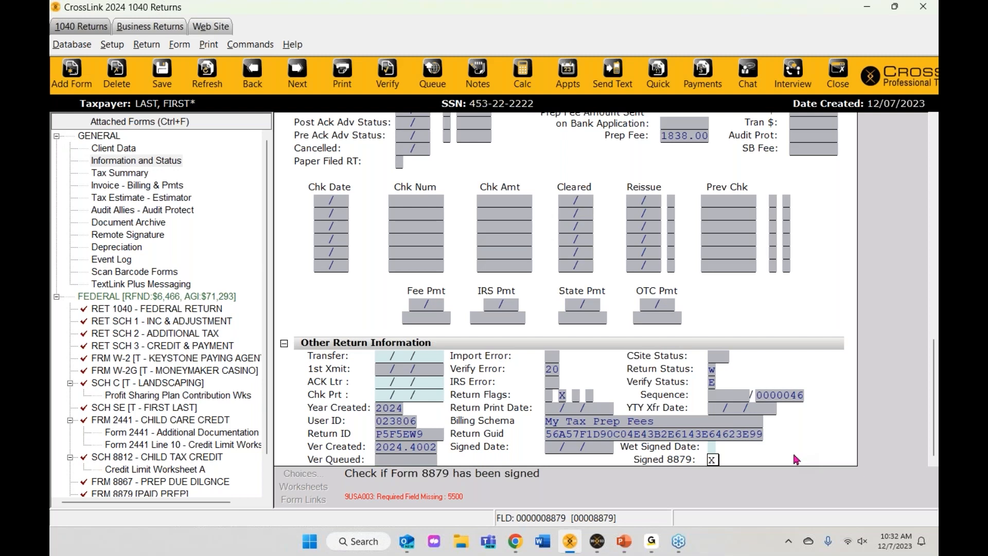
Step: Make X the default value for Signed 8879, then close the error list and re-verify
right_click(712, 460)
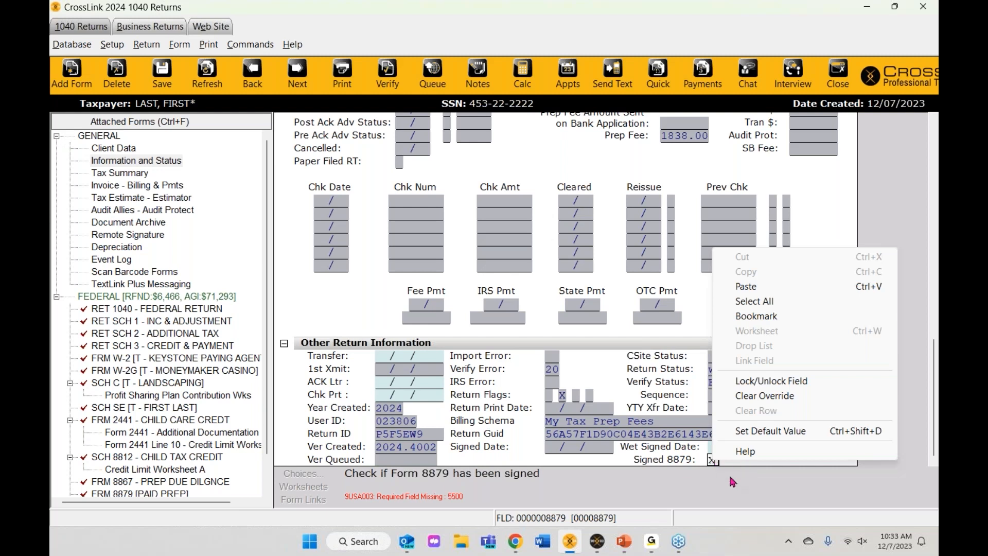
left_click(664, 457)
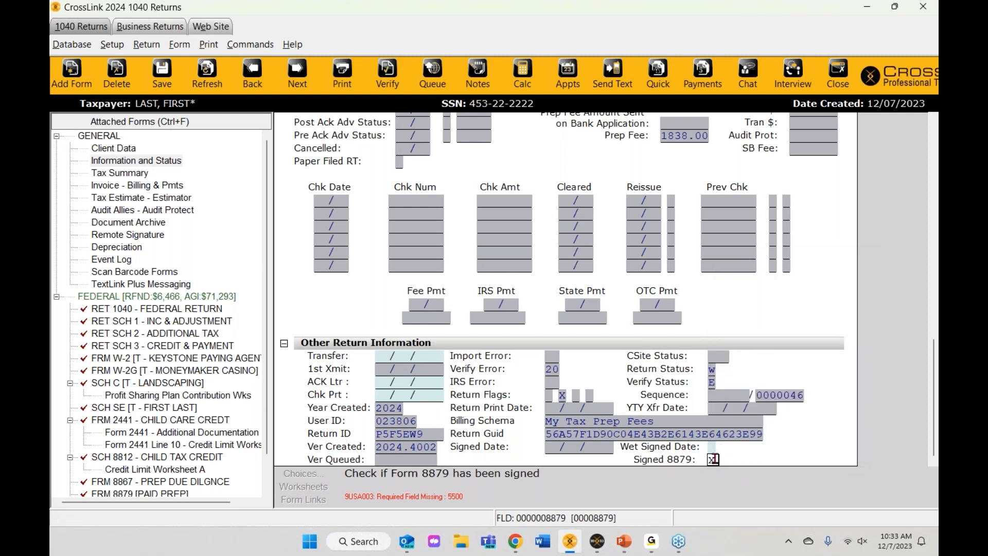
right_click(714, 459)
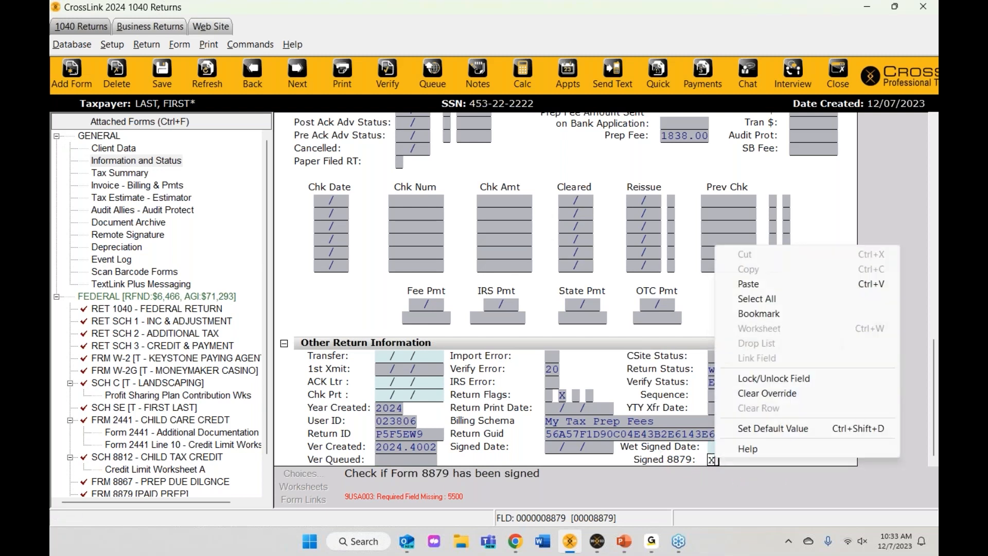
left_click(765, 432)
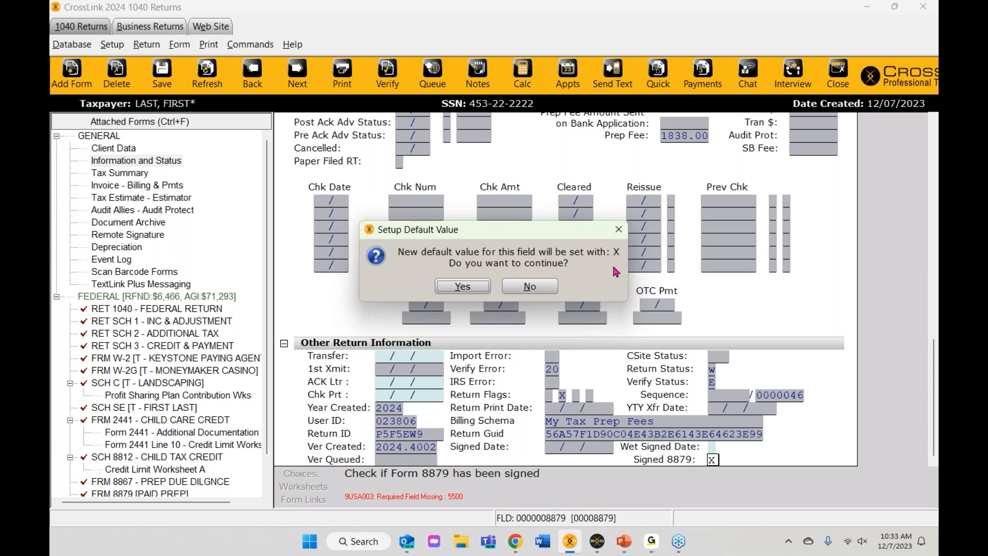
left_click(463, 286)
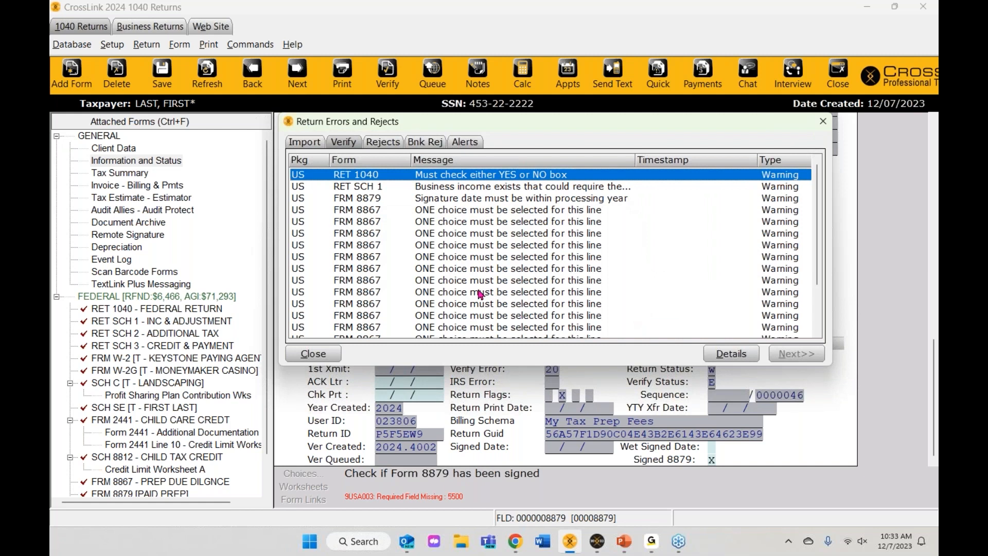
left_click(820, 123)
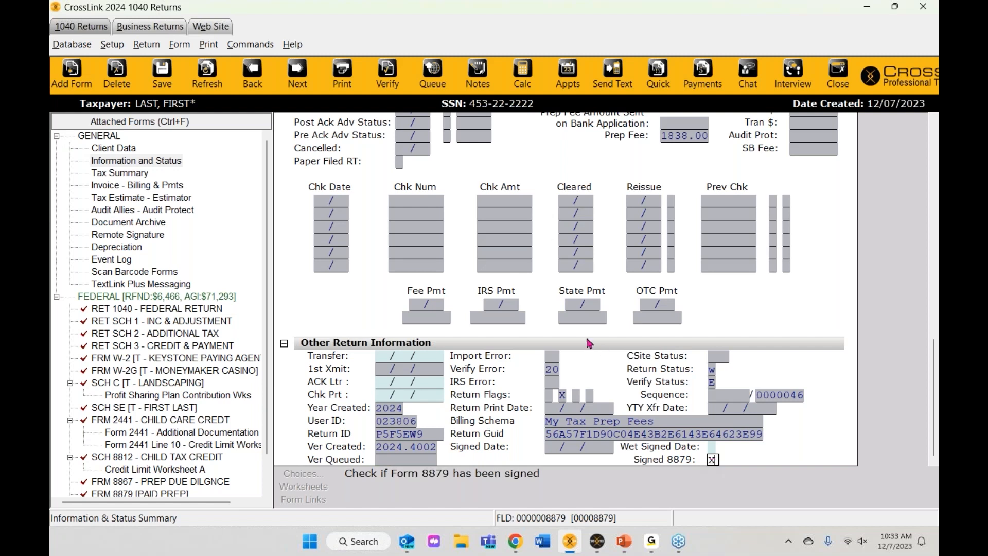
left_click(394, 86)
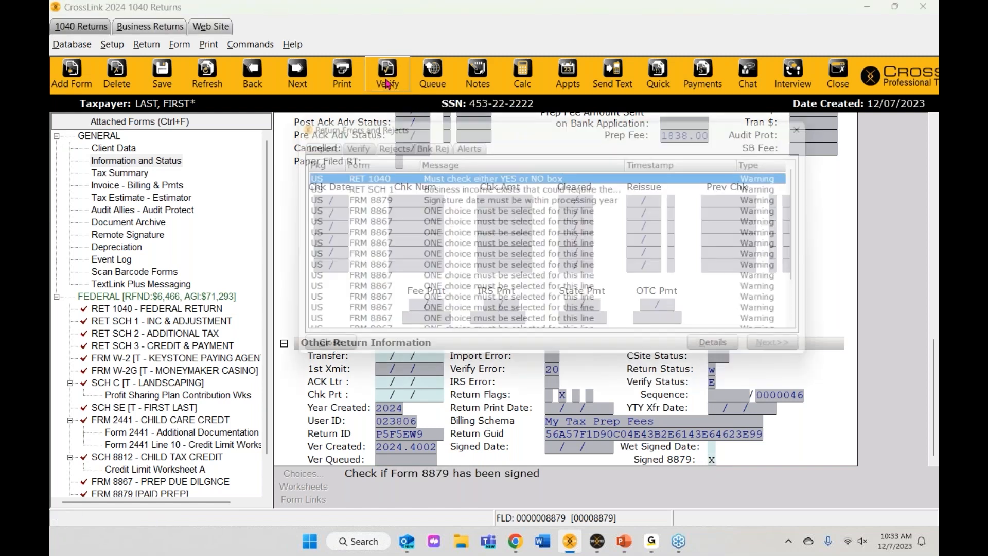
Step: Answer No to the 1040 digital asset question, re-verify the return, and go to the Schedule 1 BOI error
double_click(491, 175)
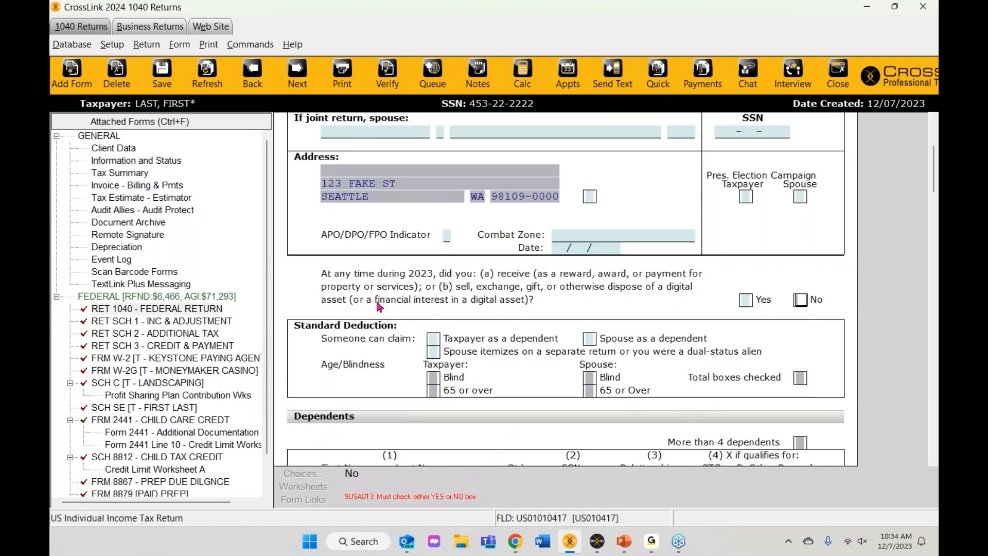
scroll(420, 309, "up", 3)
scroll(420, 309, "down", 3)
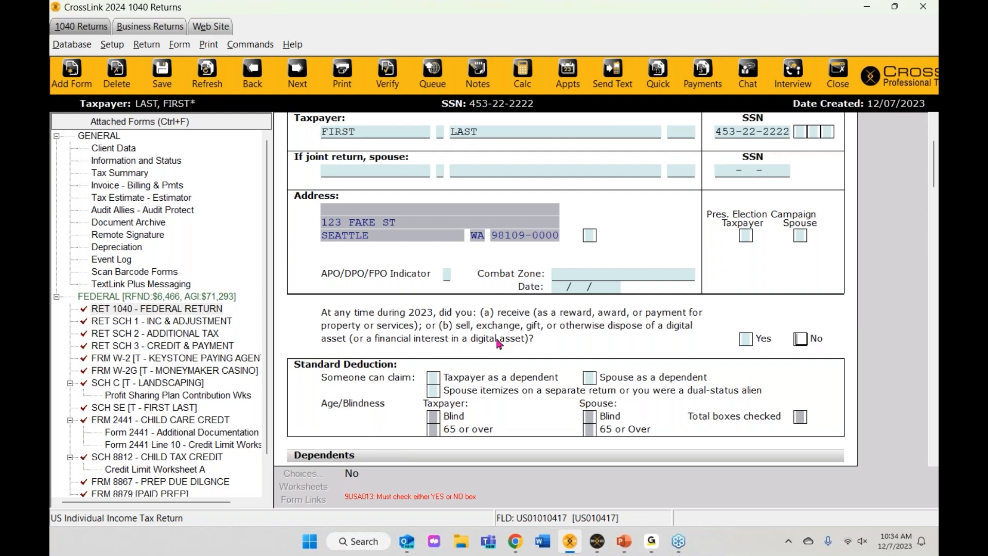
scroll(499, 343, "down", 1)
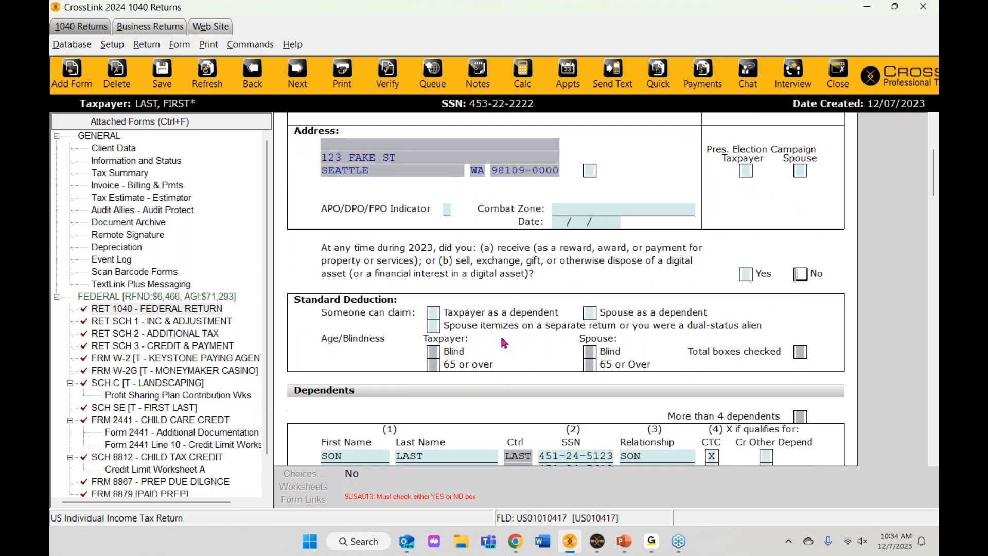
type("x")
left_click(387, 82)
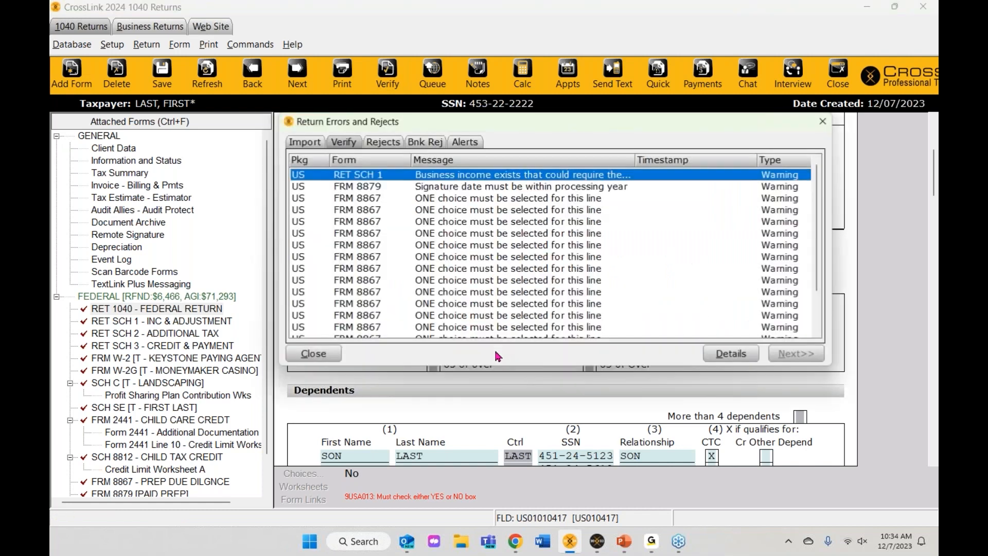
double_click(482, 176)
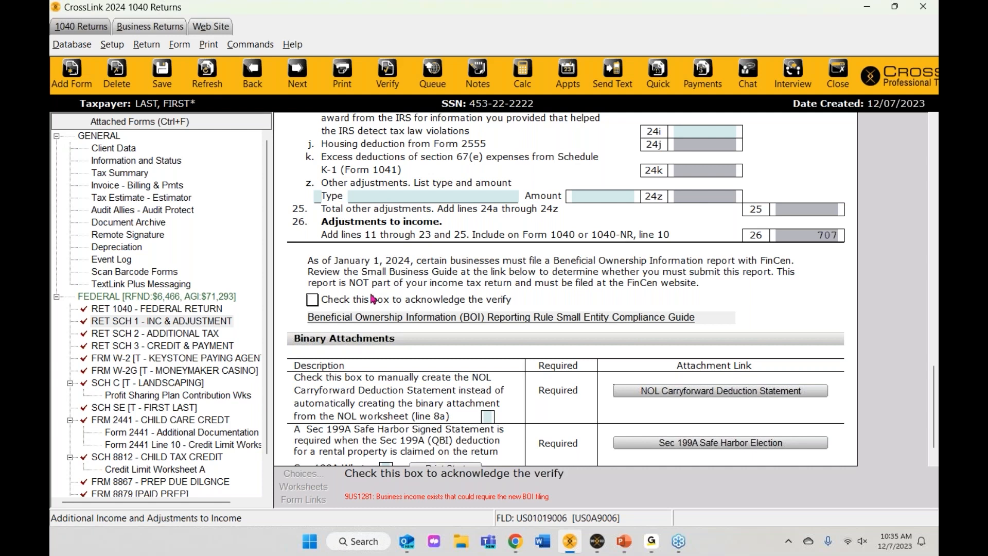
Step: Check the BOI reporting acknowledgement box on Schedule 1
left_click(312, 300)
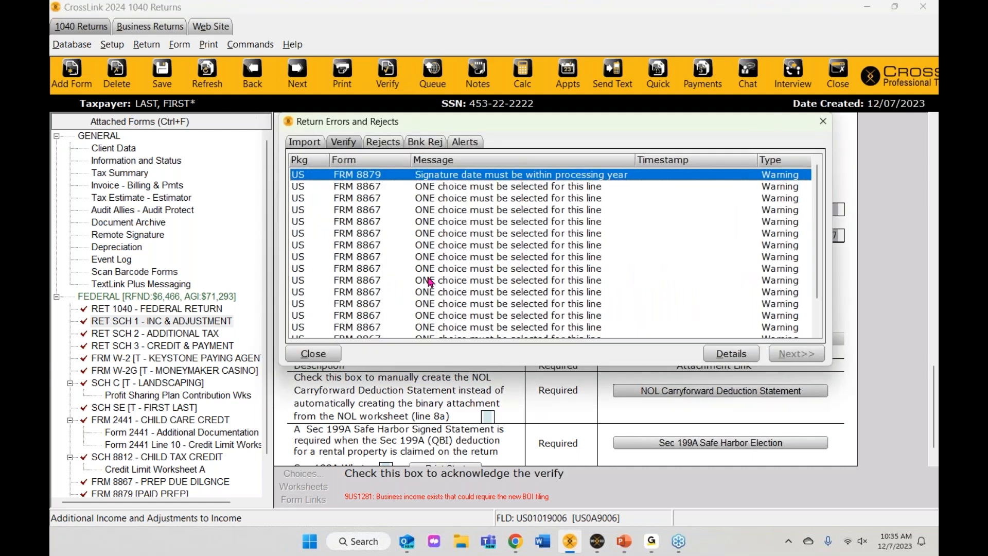
double_click(419, 176)
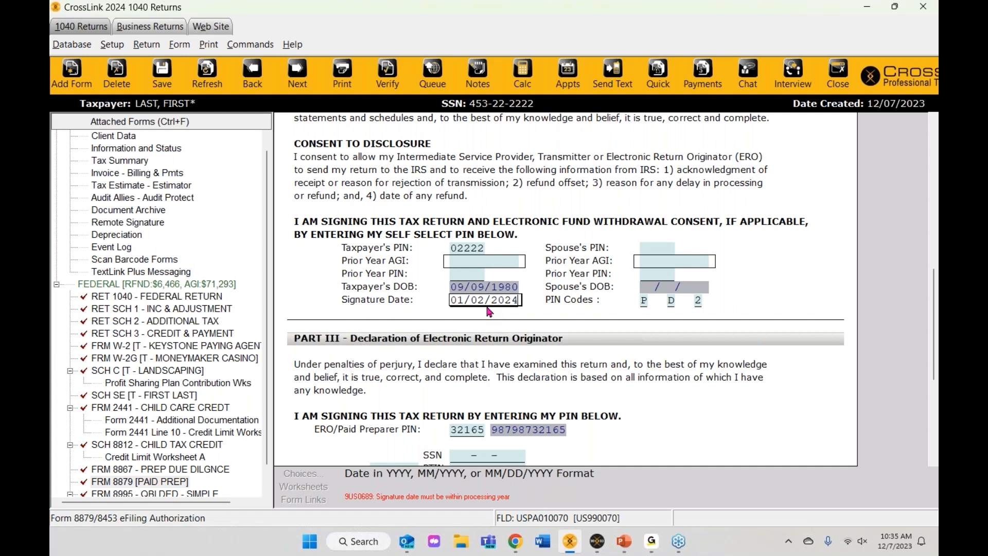
left_click(386, 70)
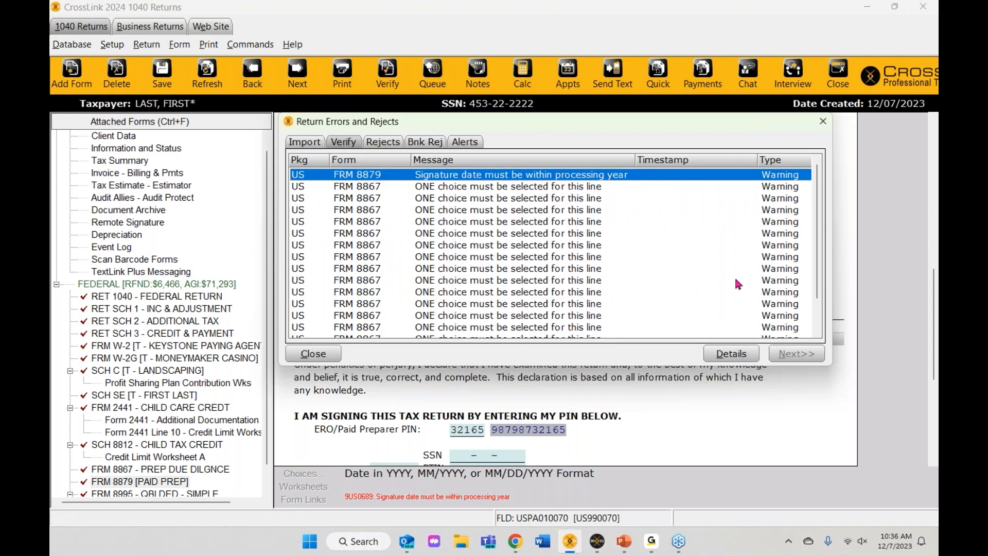
left_click(502, 188)
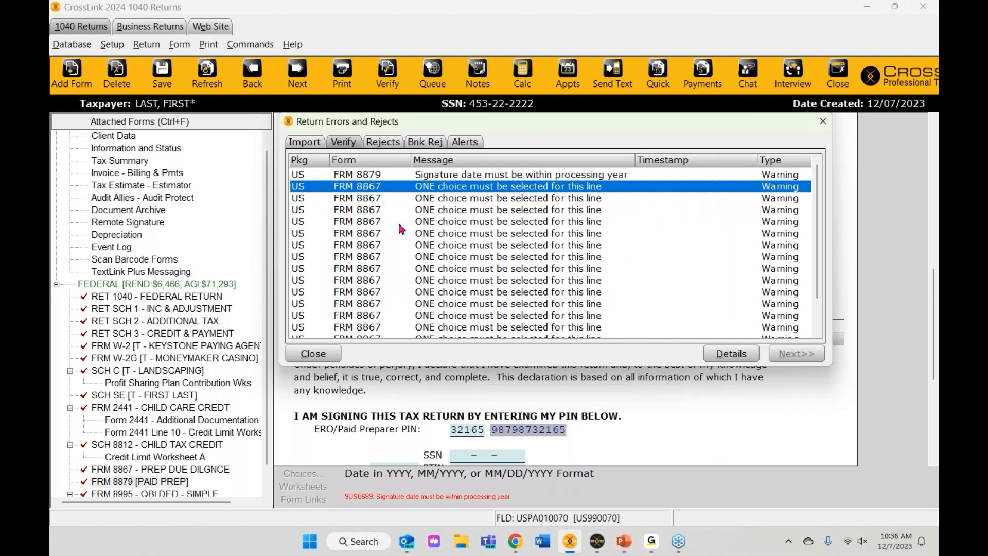
Step: Open Form 8867 from the warning list and answer Yes on line 1
double_click(379, 186)
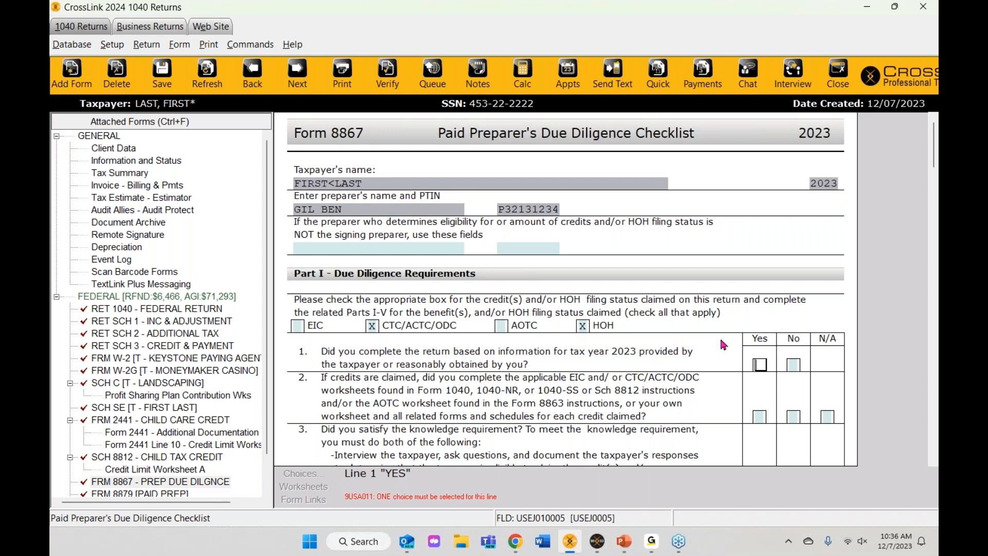
left_click(389, 88)
double_click(433, 198)
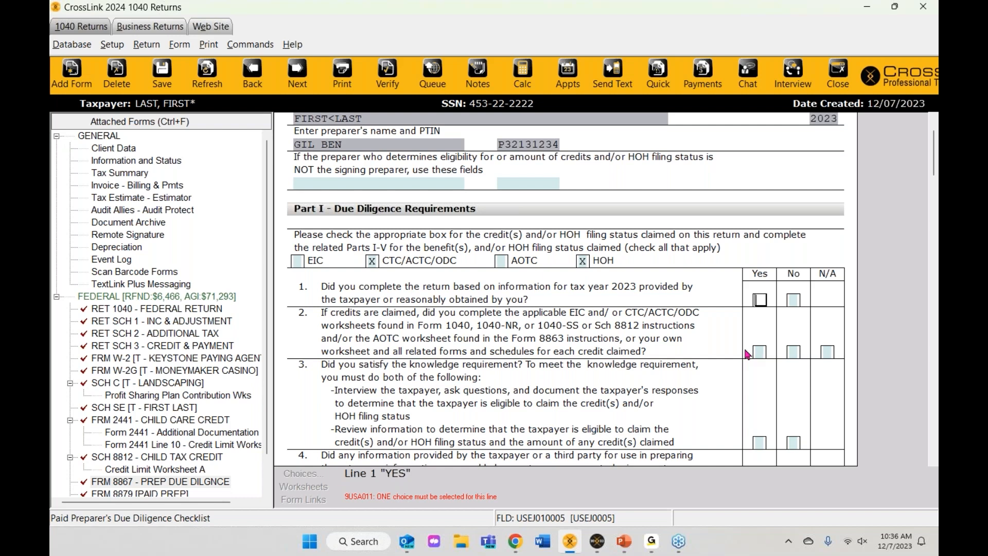
key("x")
key("ctrl+v")
Step: Answer Yes on Form 8867 line 3 and No on line 4, re-verifying between lines
left_click(748, 354)
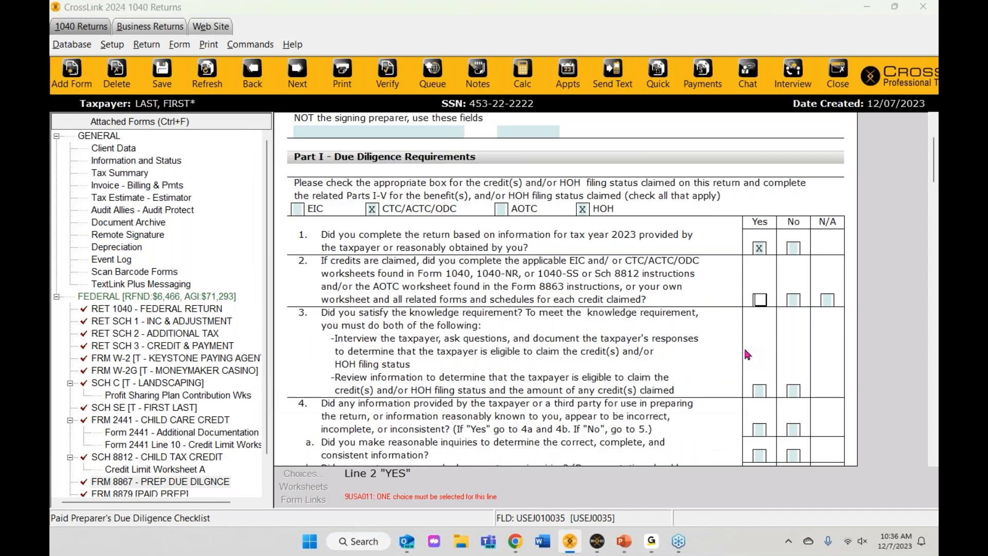
key("ctrl+e")
key("x")
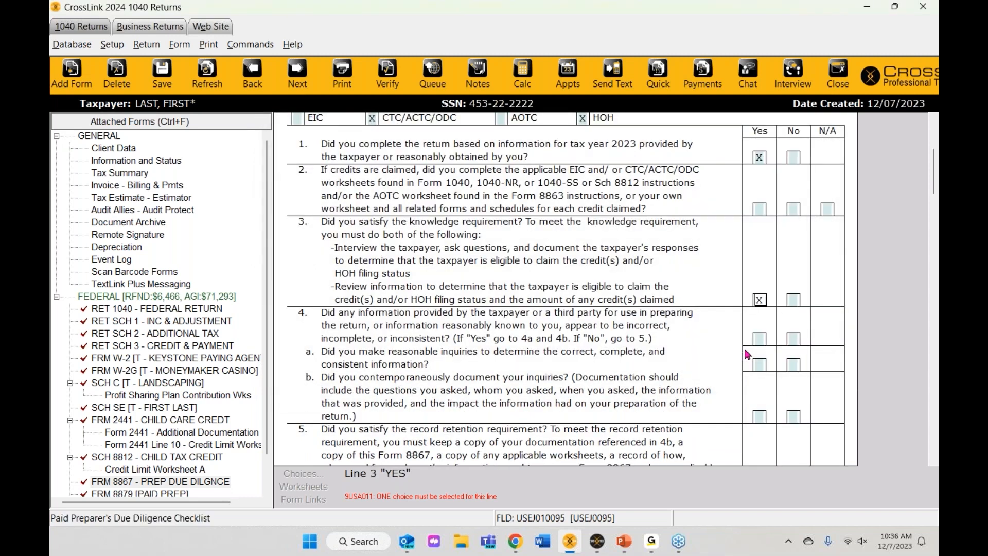
key("ctrl+v")
left_click(747, 354)
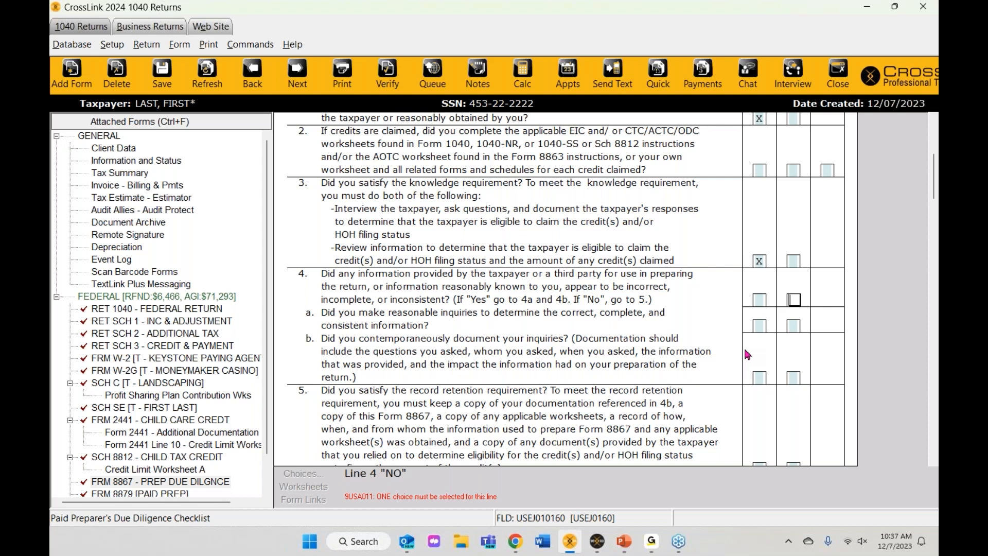
key("x")
key("ctrl+e")
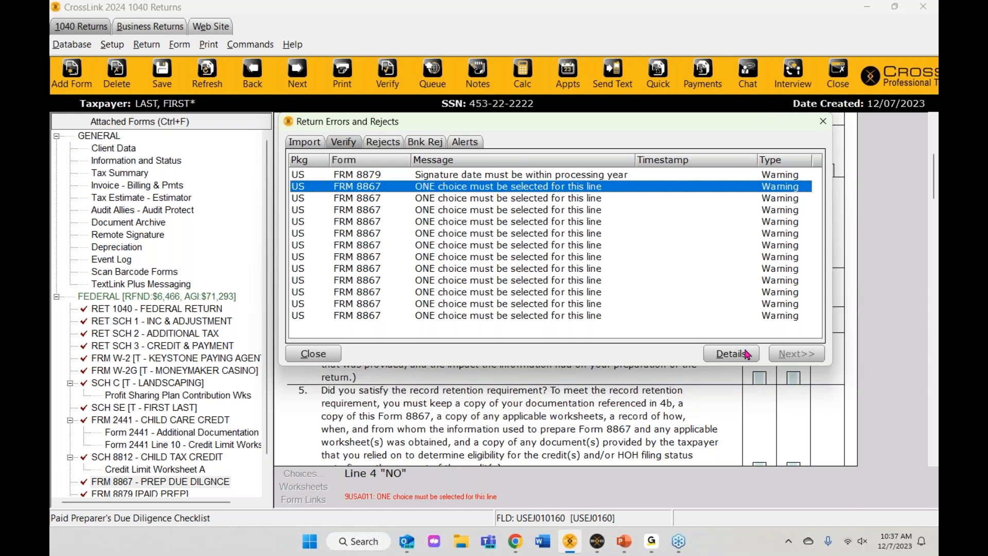
Step: Answer Yes on Form 8867 lines 5, 6 and 7
left_click(732, 354)
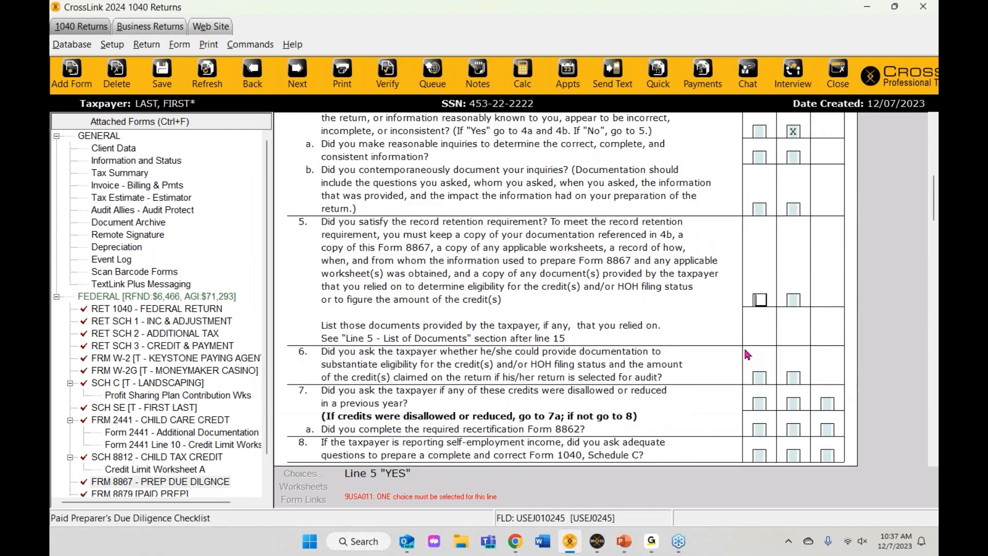
key("x")
key("ctrl+e")
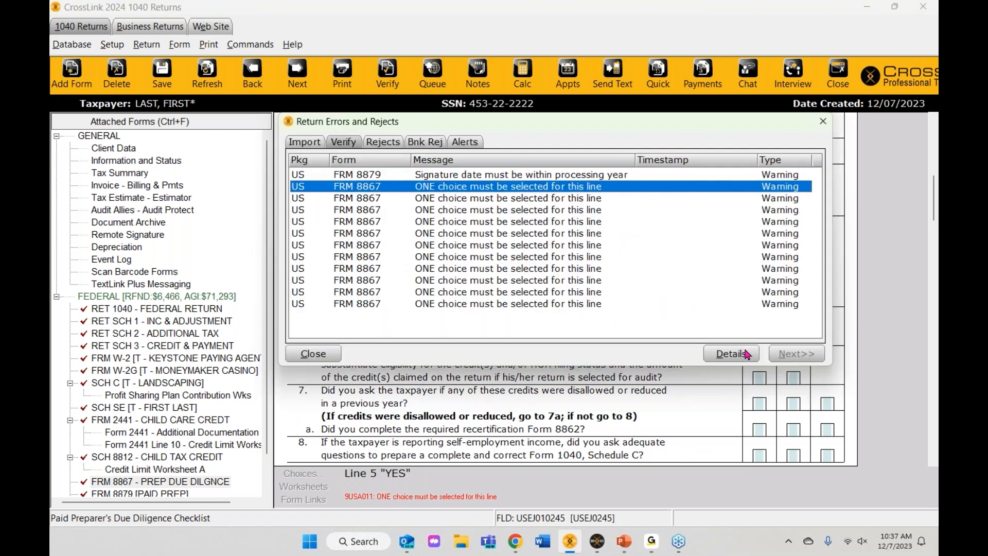
left_click(731, 354)
key("x")
key("ctrl+e")
left_click(748, 354)
key("x")
key("ctrl+e")
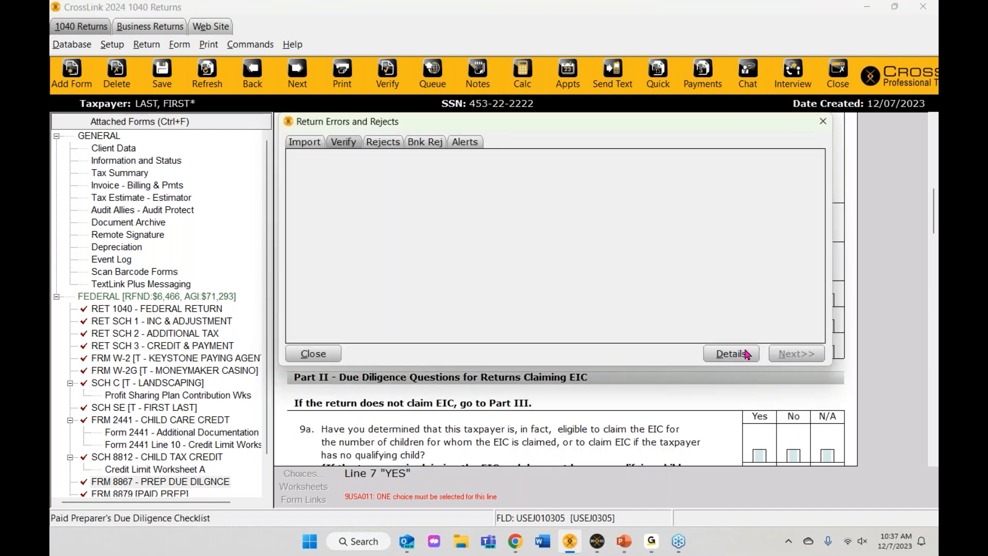
Step: Answer Yes on the Form 8867 line 15 certification
left_click(747, 354)
key("ctrl+e")
left_click(747, 354)
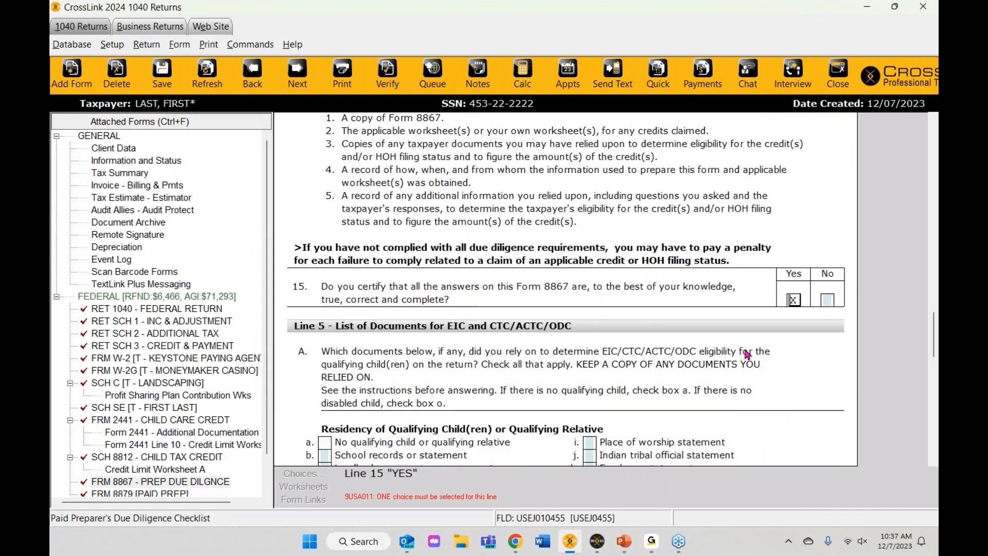
key("x")
key("ctrl+e")
Step: Answer Yes on the CTC/ACTC/ODC lines 10, 11 and 12 and the line 14 HOH question
left_click(748, 354)
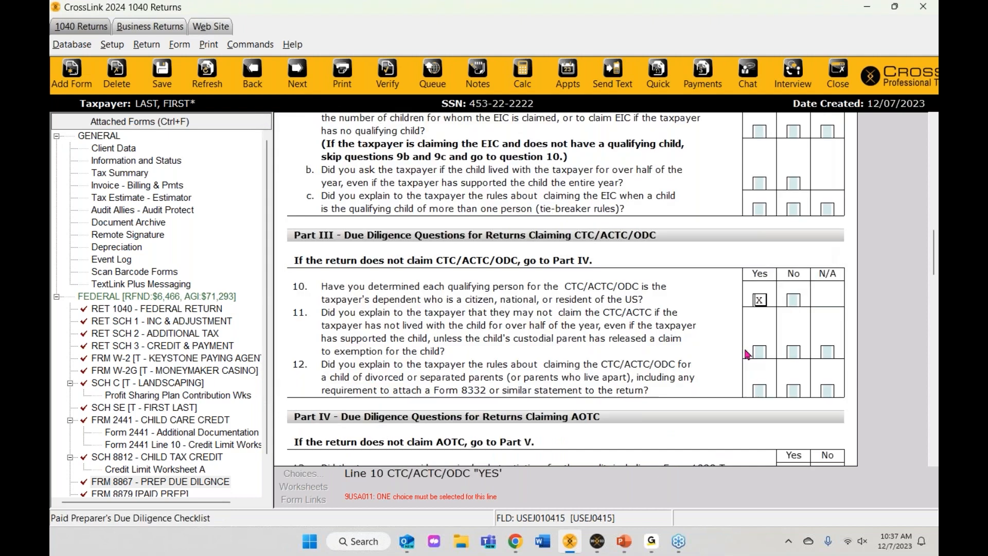
key("ctrl+e")
left_click(748, 354)
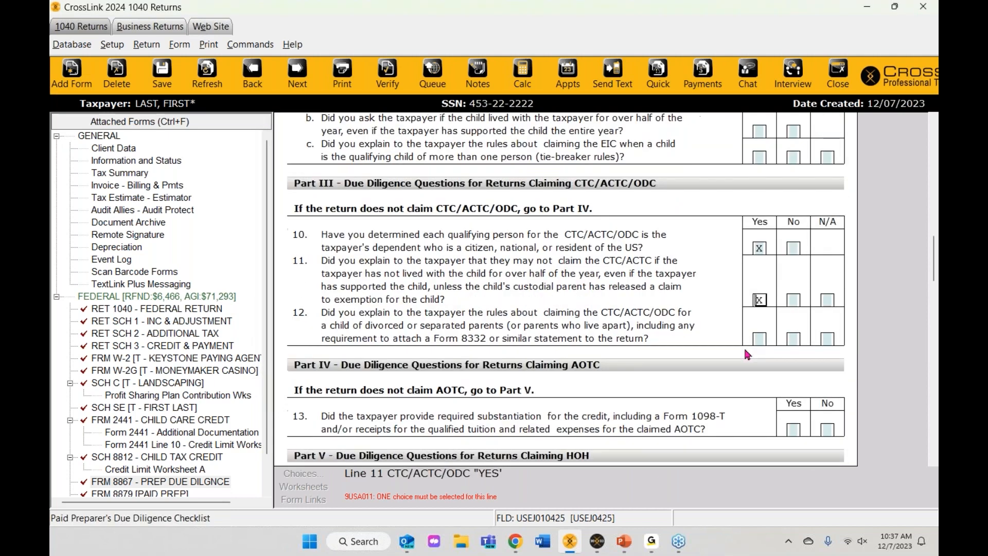
key("ctrl+e")
left_click(747, 354)
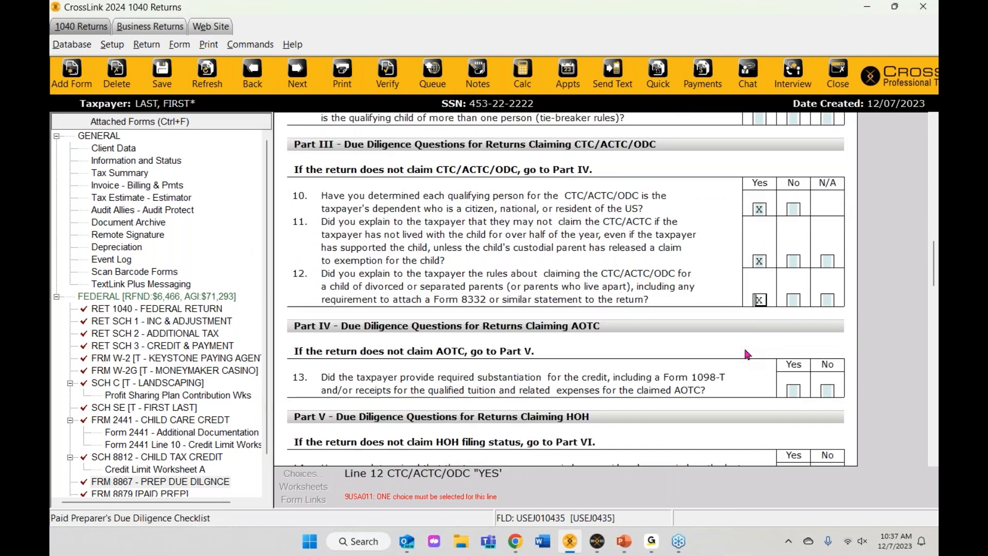
key("ctrl+e")
left_click(748, 354)
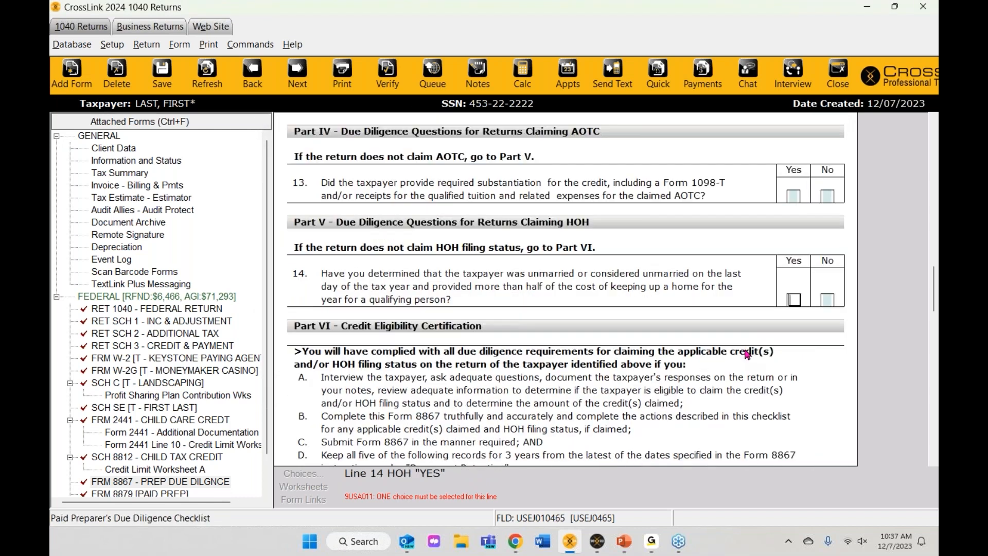
key("ctrl+e")
left_click(747, 354)
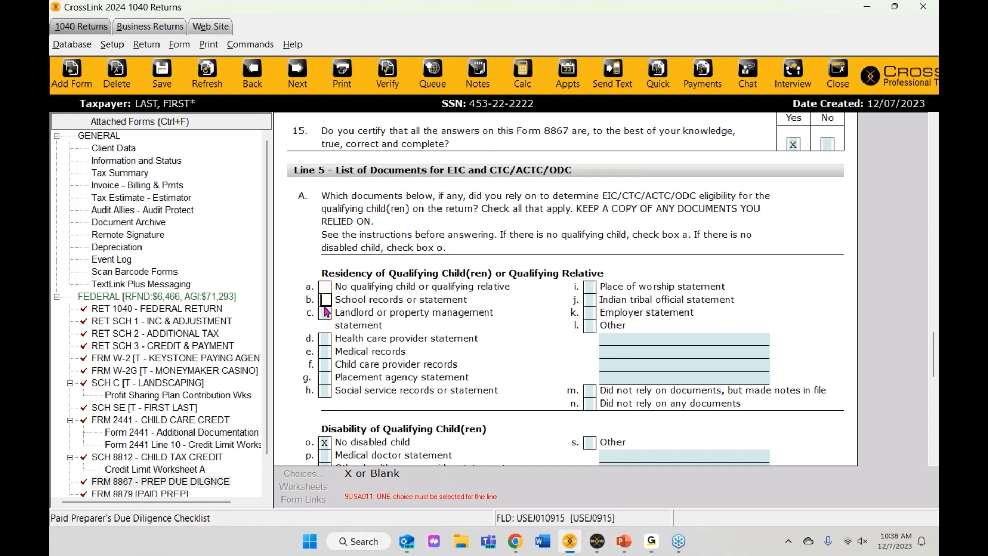
Step: Mark Medical records and Child care provider records as relied on for Line 5
left_click(325, 352)
type("X")
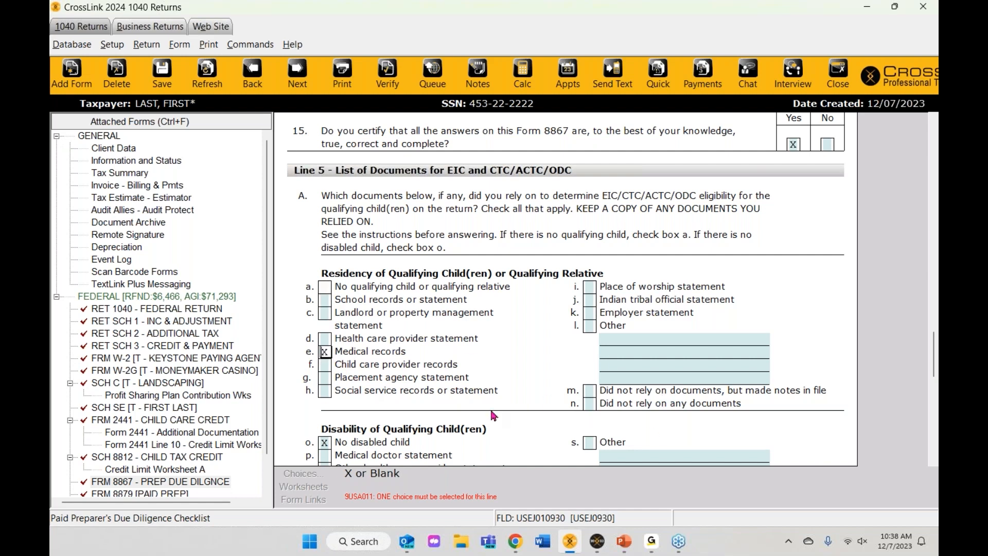
left_click(326, 366)
type("X")
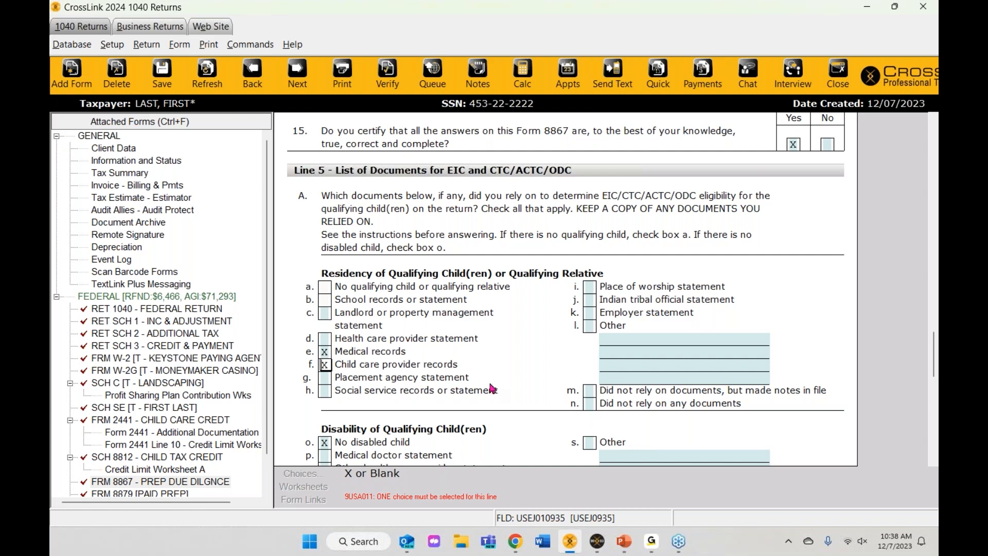
key("ctrl+e")
Step: Mark Business license and Taxpayer summary of income for the Schedule C documents question
key("Down")
key("Return")
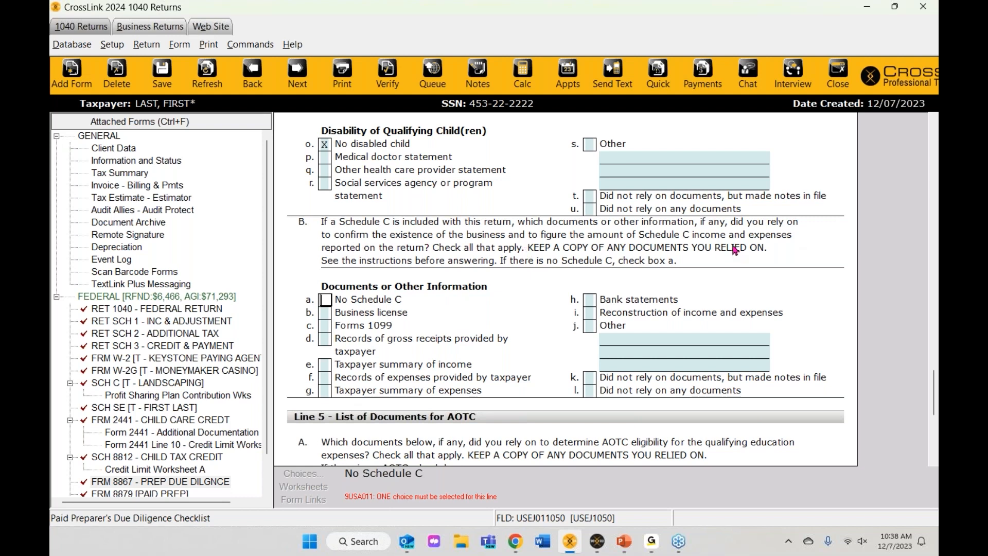
left_click(322, 329)
left_click(325, 314)
left_click(325, 365)
left_click(465, 348)
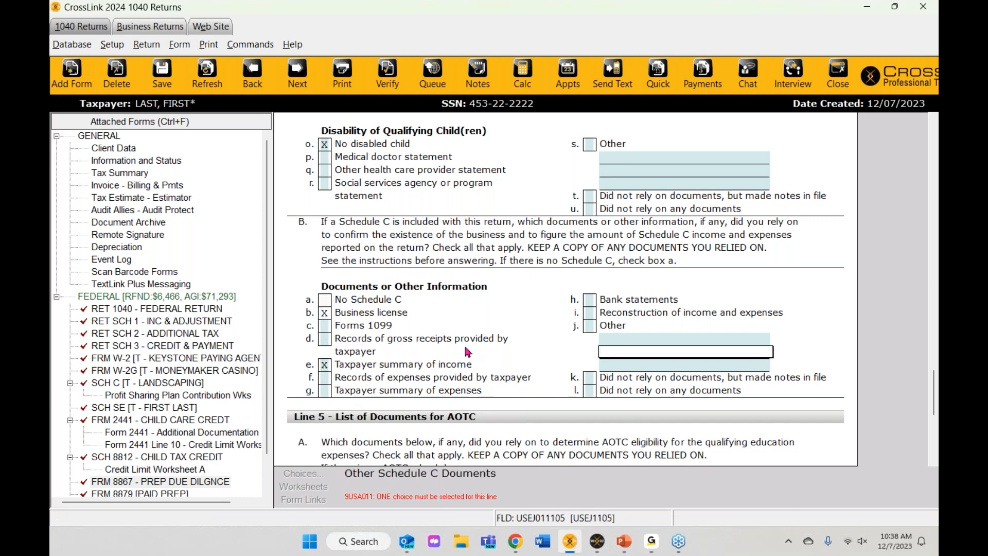
key("ctrl+v")
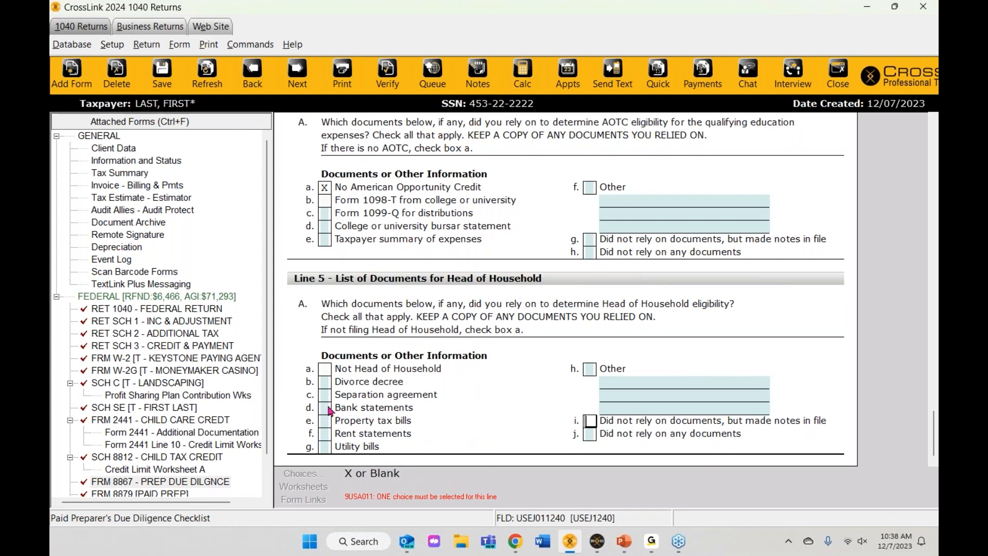
Step: Mark Divorce decree and Property tax bills as relied on, then re-verify the return
left_click(325, 381)
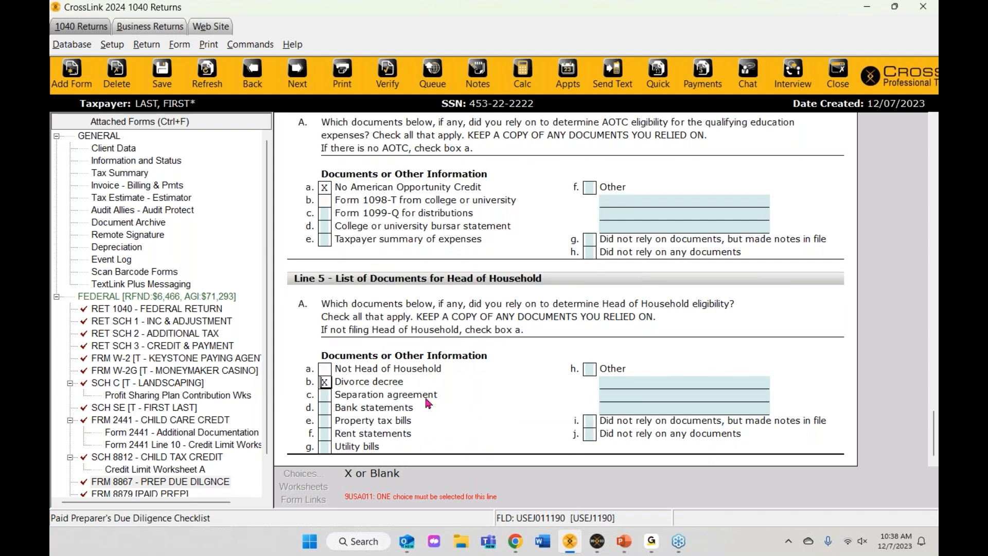
key("Tab")
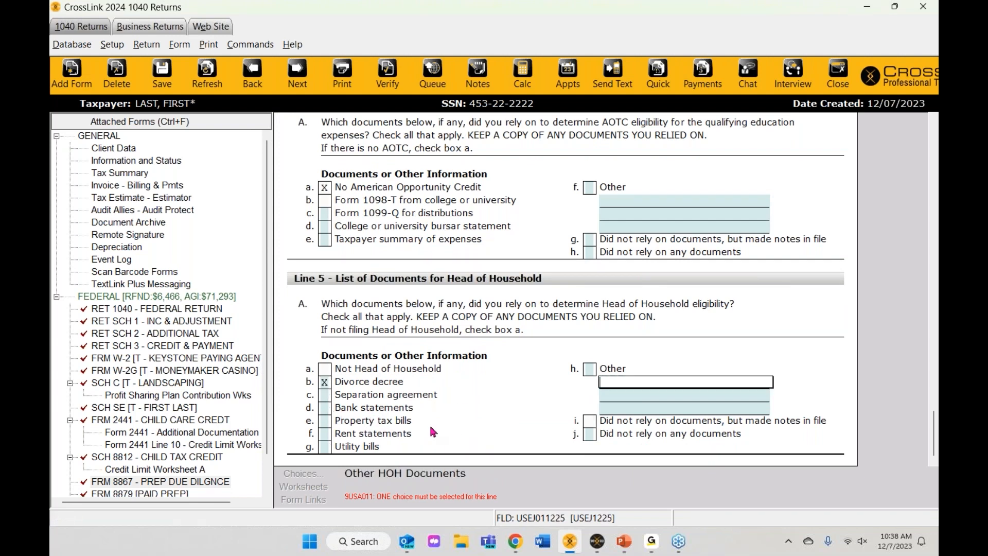
left_click(325, 420)
key("Tab")
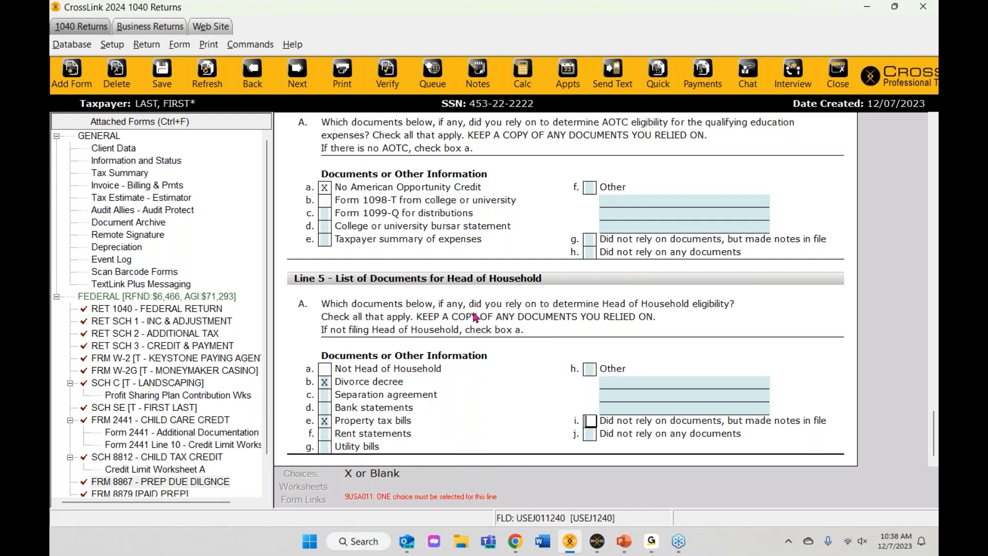
left_click(390, 81)
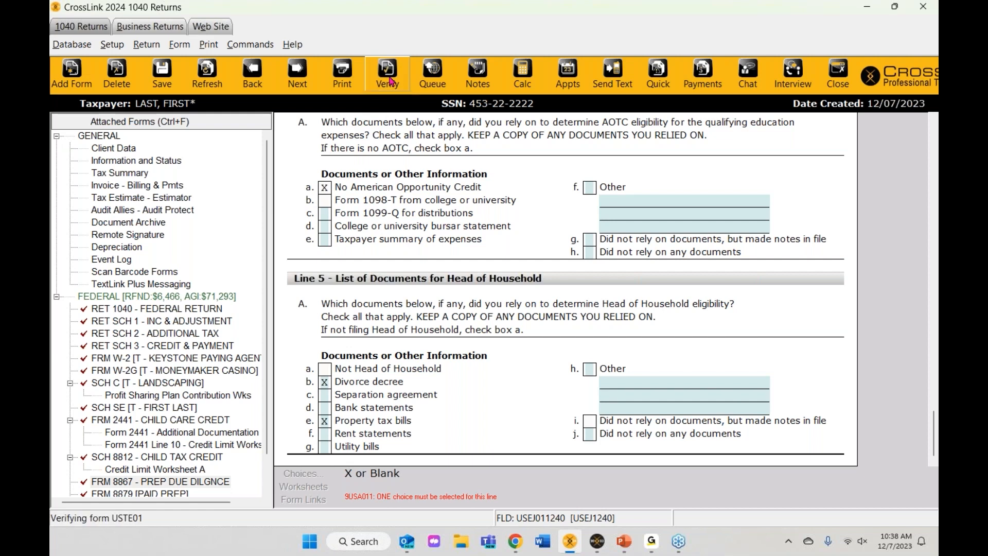
Step: Re-verify, review Form 8867 Line 2, and close the list with only the 8879 signature-date warning
key("Escape")
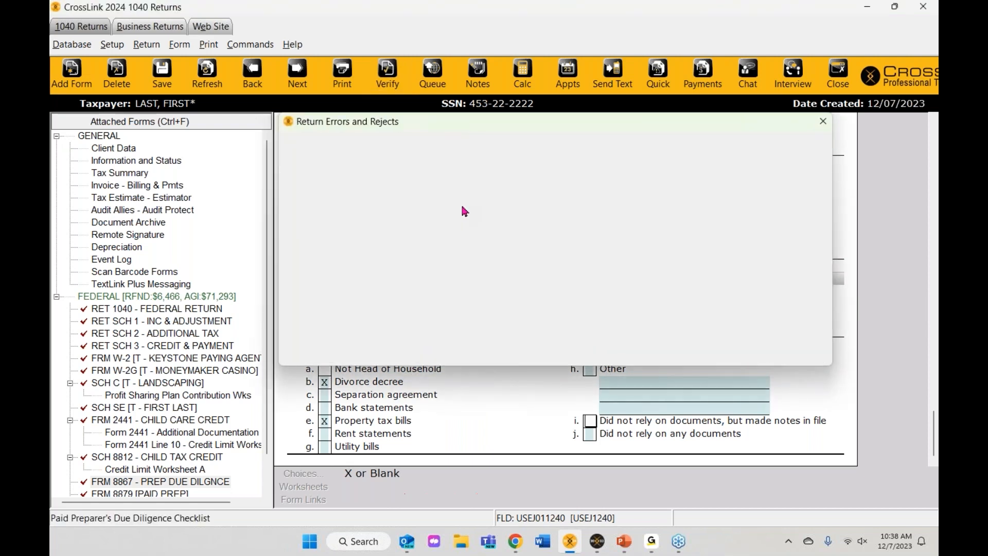
left_click(399, 86)
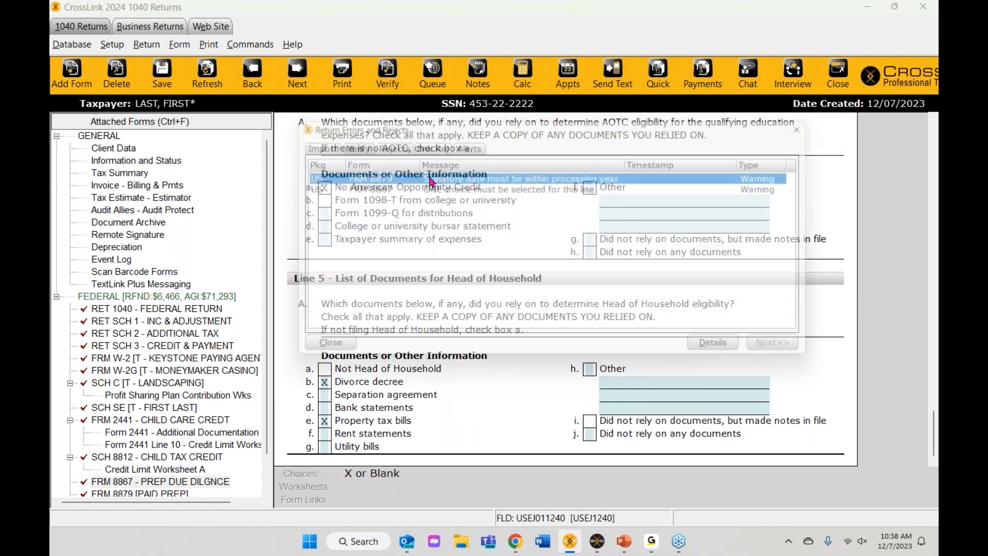
double_click(427, 182)
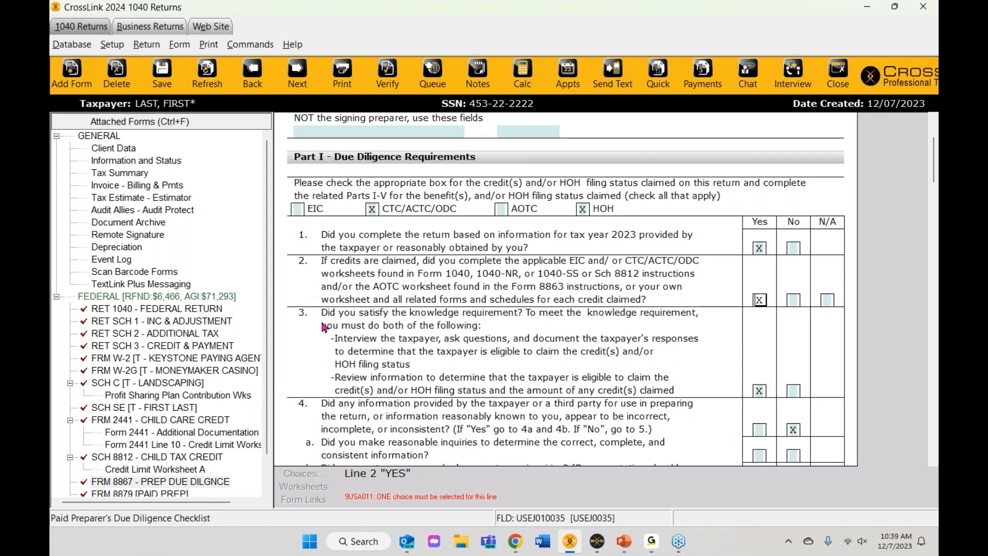
scroll(521, 343, "up", 2)
scroll(521, 343, "up", 3)
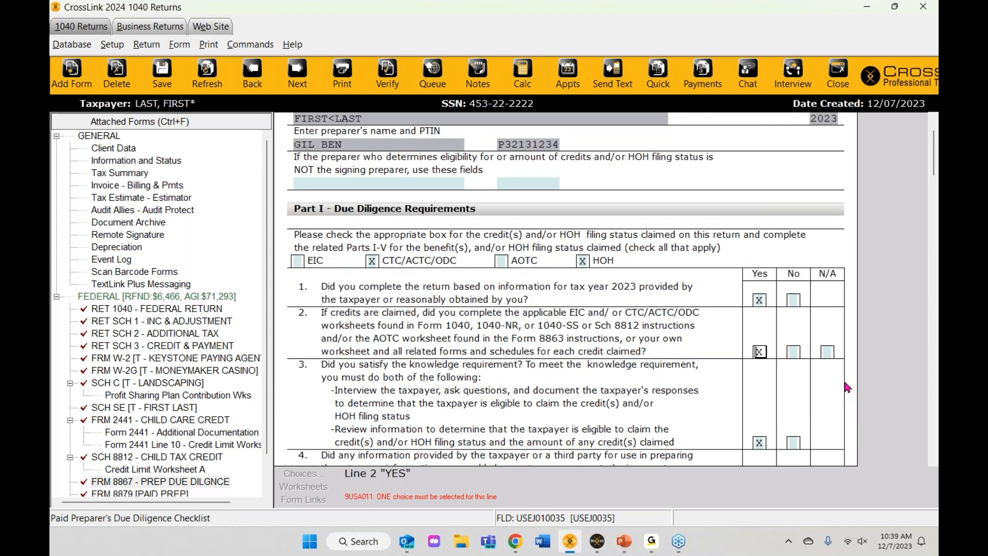
key("ctrl+v")
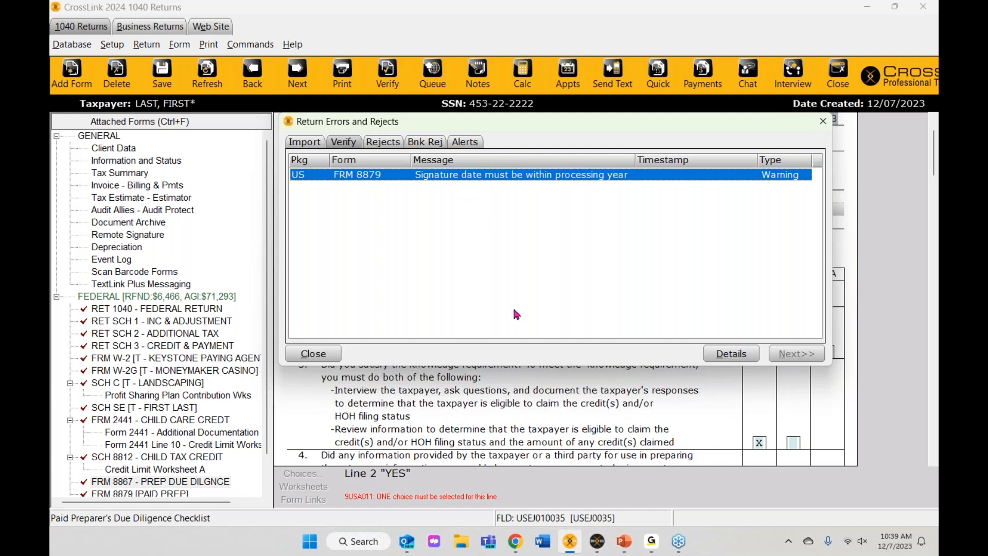
left_click(823, 121)
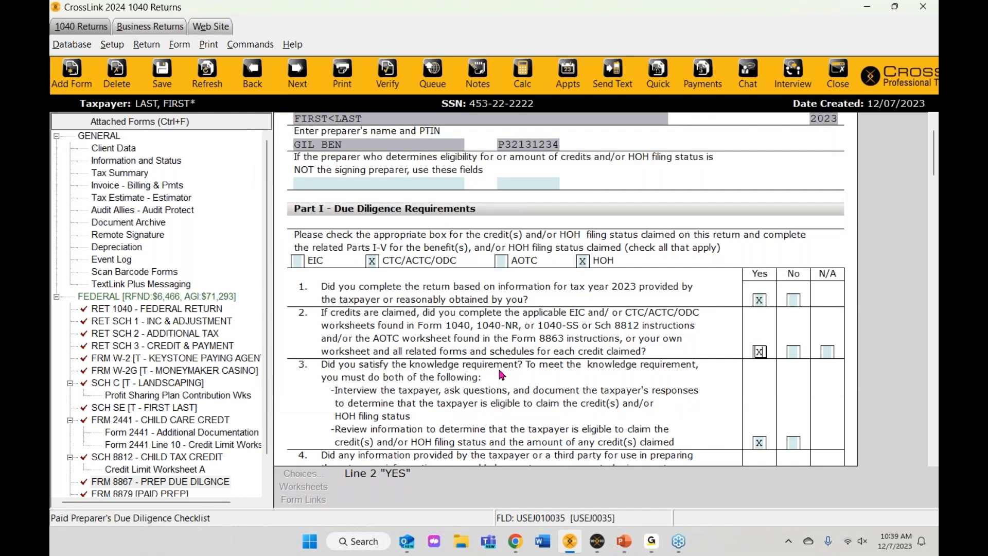
scroll(502, 374, "up", 3)
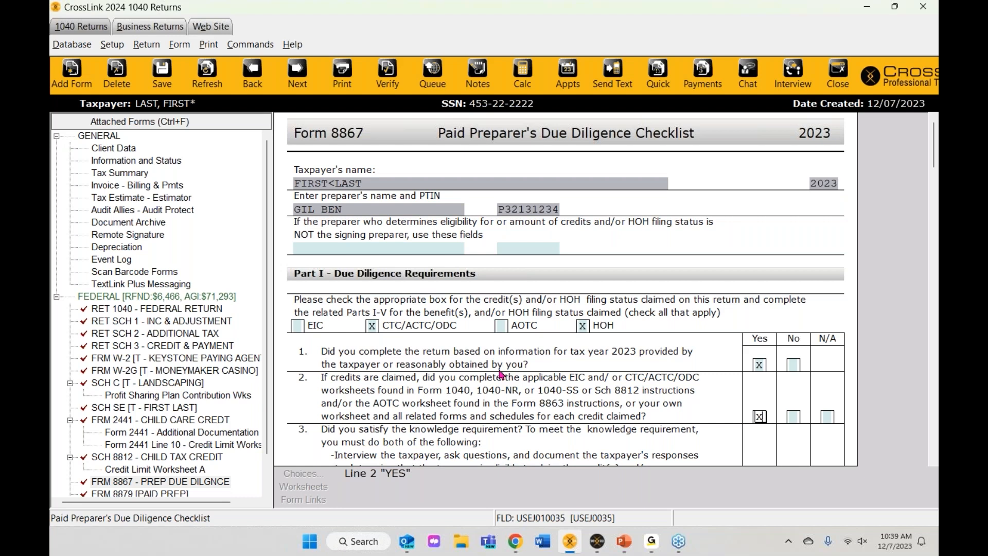
Step: Open Office Setup's Auth/Audits tab and its Head of Household Validation Check settings
left_click(108, 47)
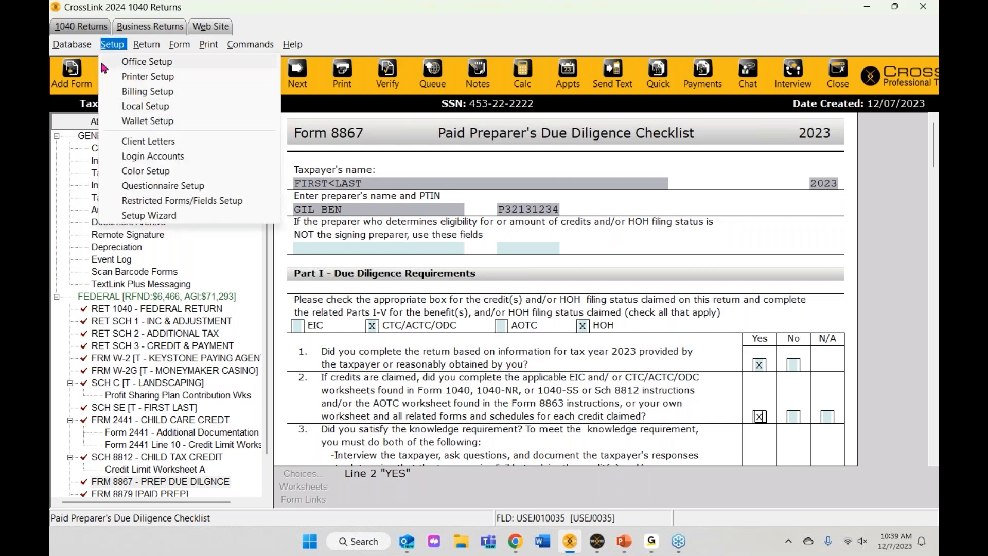
left_click(169, 63)
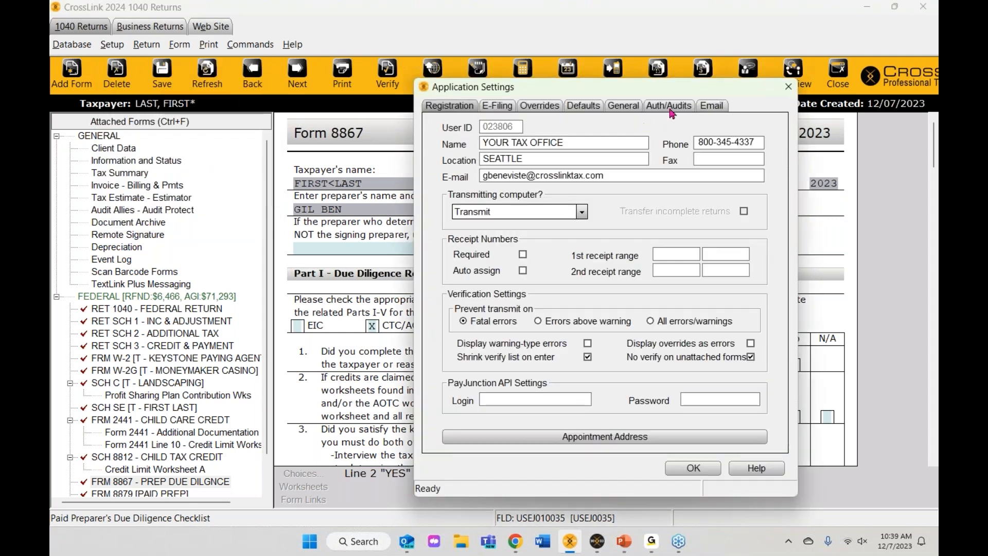
left_click(671, 108)
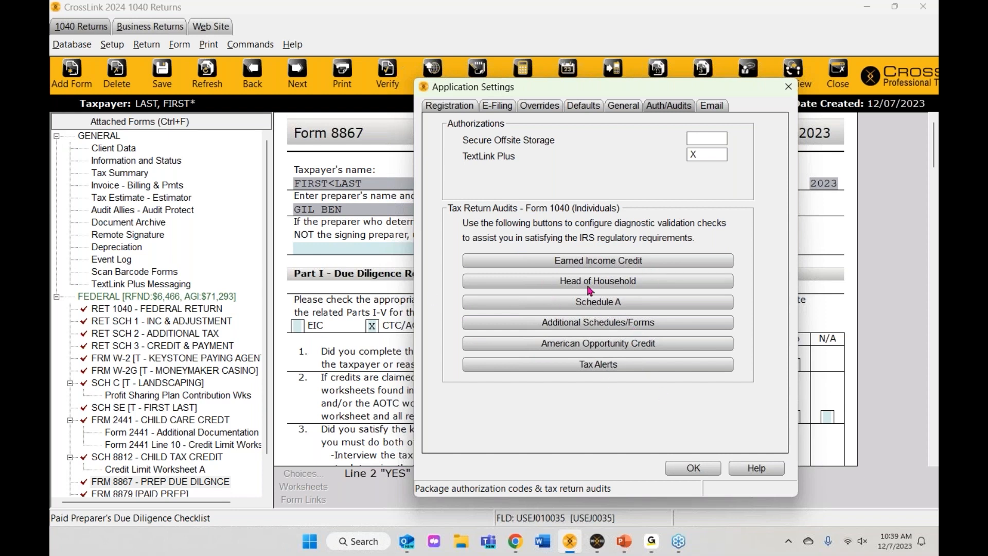
left_click(610, 287)
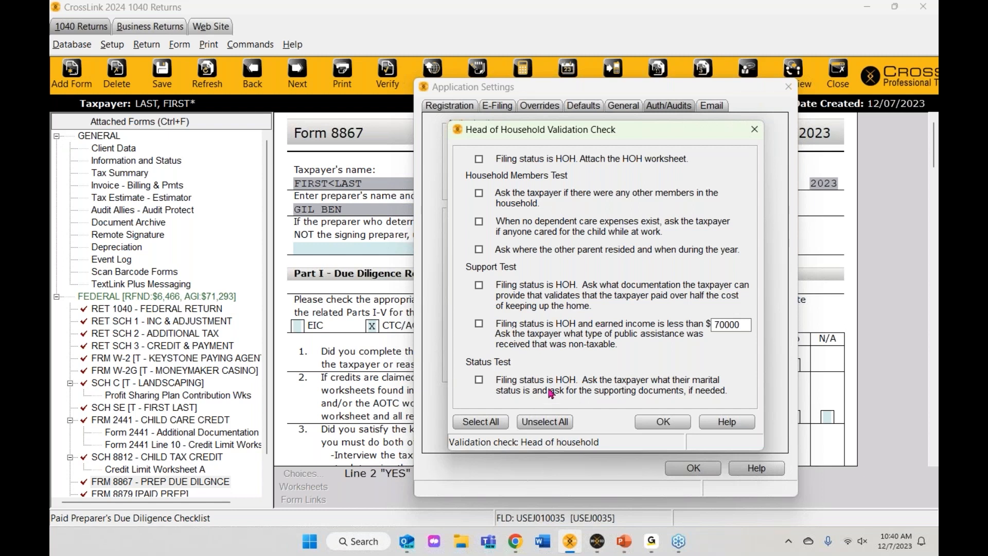
Step: Turn on the other household members and nontaxable public assistance HOH checks
left_click(479, 222)
left_click(479, 222)
left_click(479, 193)
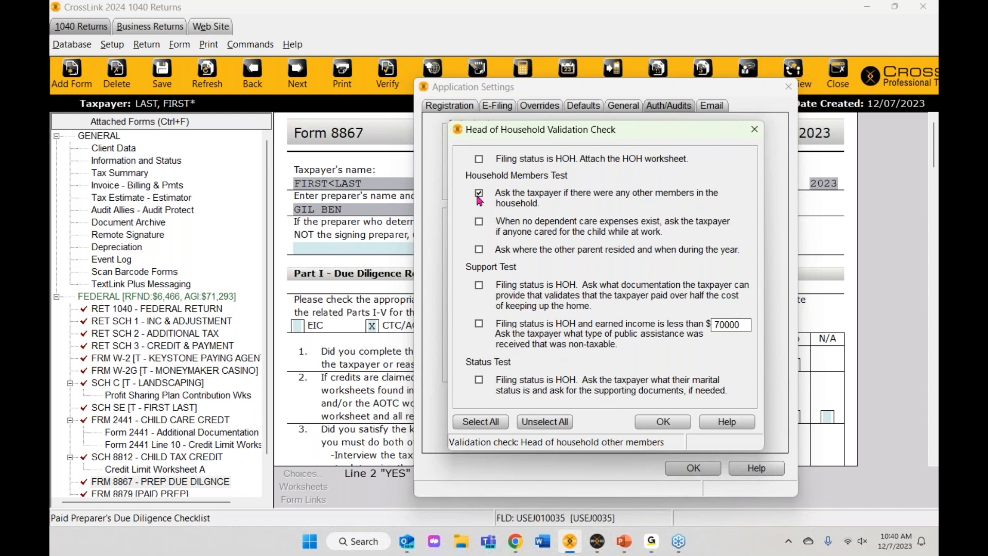
left_click(480, 323)
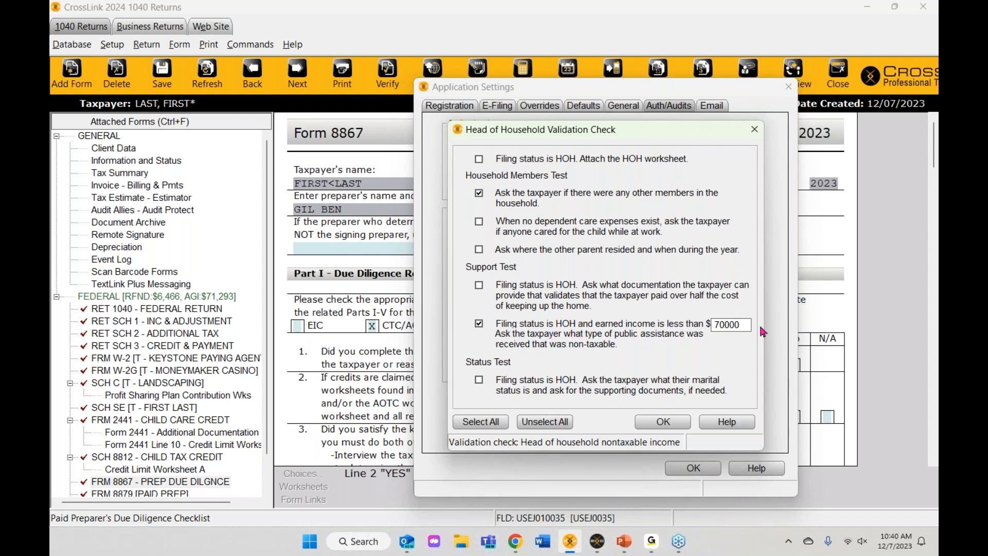
Step: Change the income threshold from 70000 to 87000, add the marital status check, and save both dialogs
left_click_drag(749, 323, 711, 325)
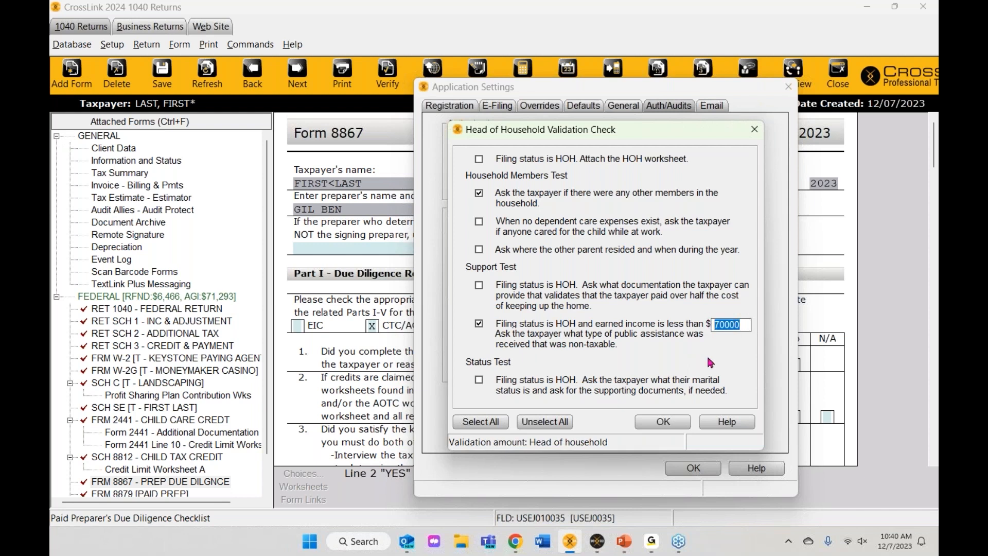
left_click(739, 327)
left_click_drag(750, 327, 649, 313)
type("87000")
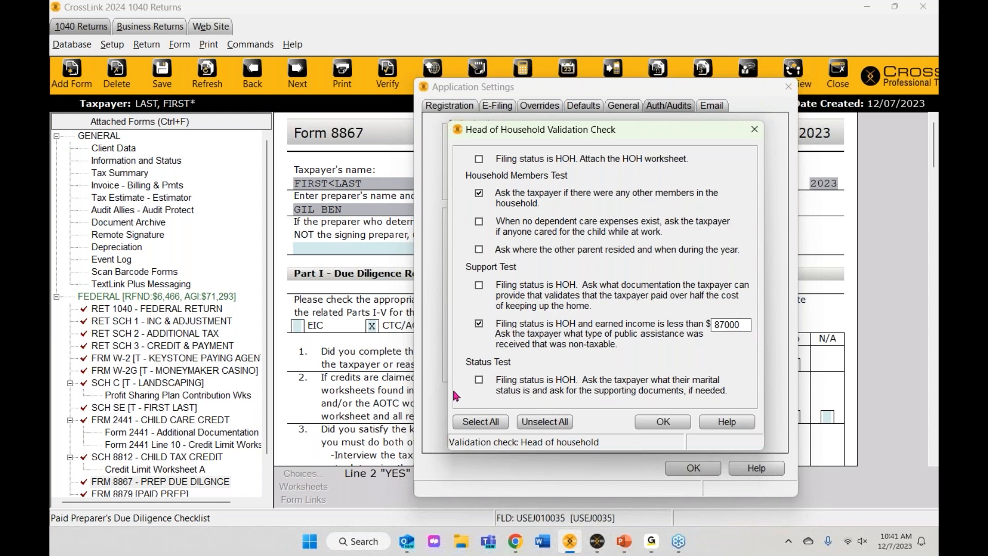
left_click(481, 381)
left_click(653, 422)
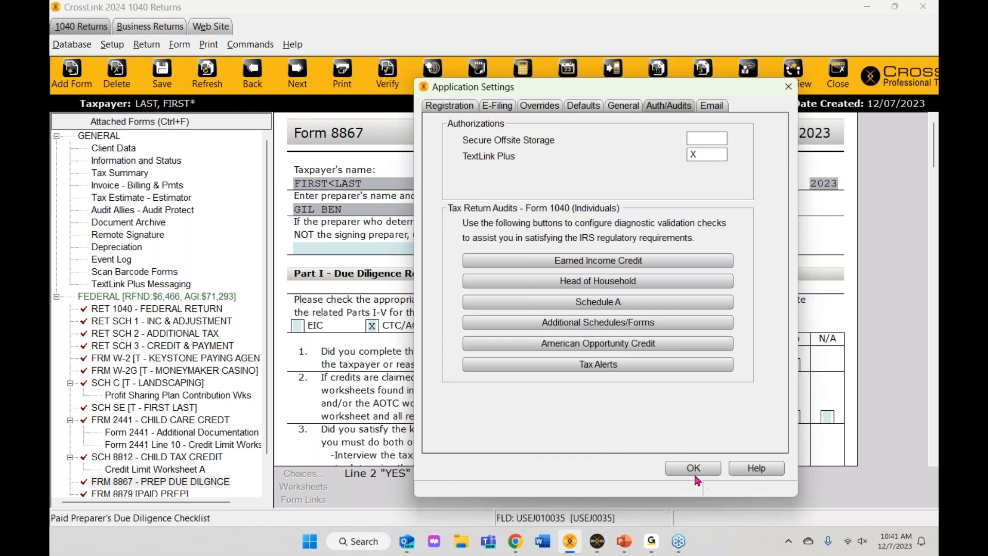
left_click(695, 474)
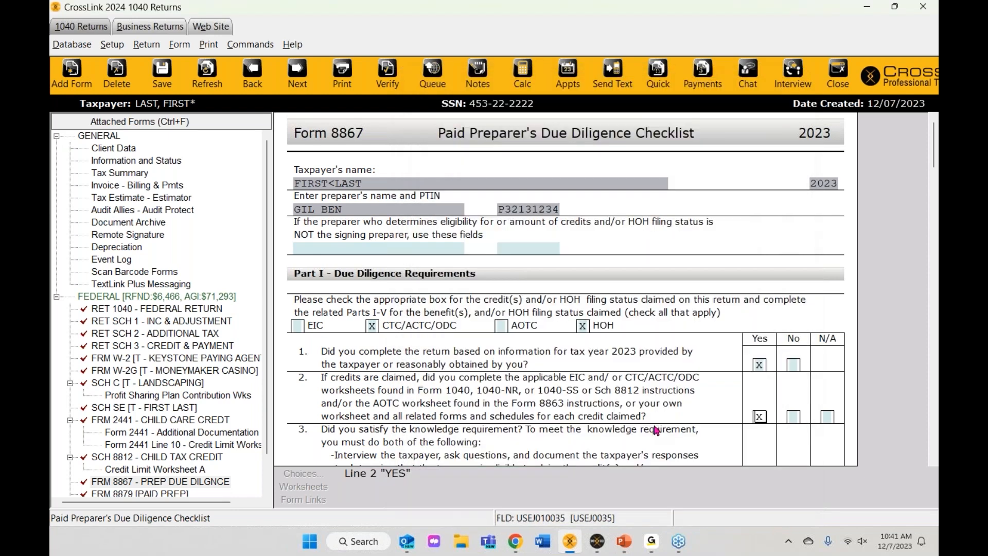
Step: Verify the return and open the flagged Head of Household audit warning
left_click(392, 84)
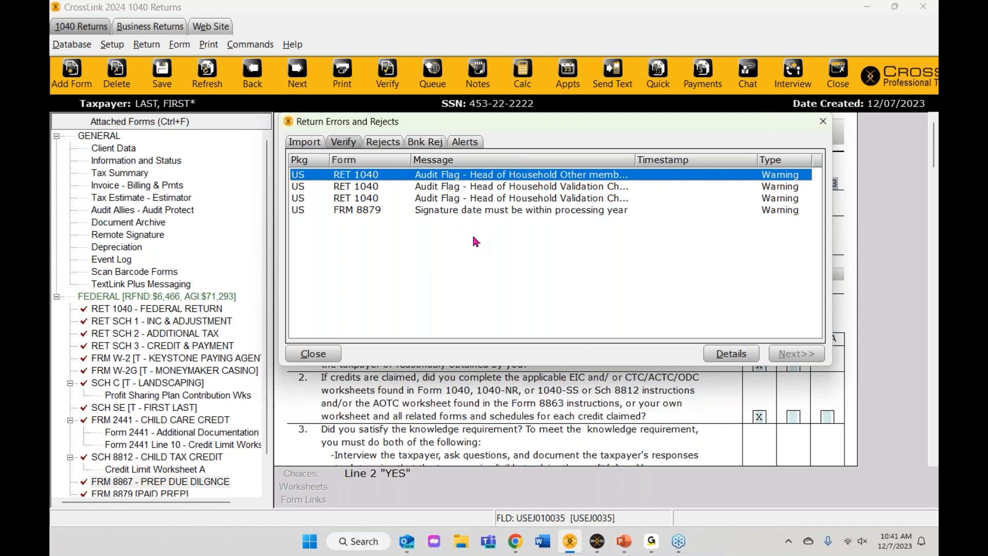
double_click(457, 177)
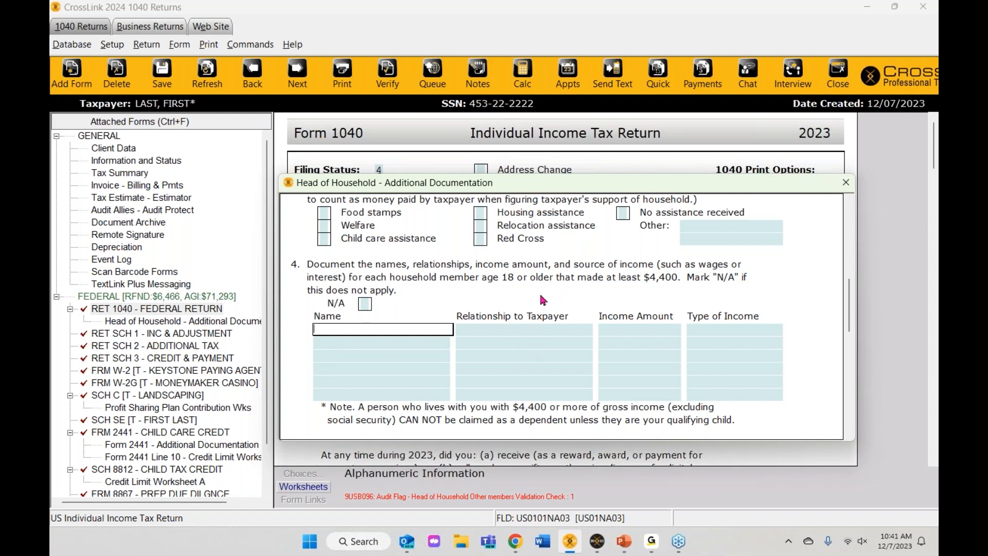
Step: Try N/A on the household members line, clear it, close the worksheet and re-verify
left_click(364, 306)
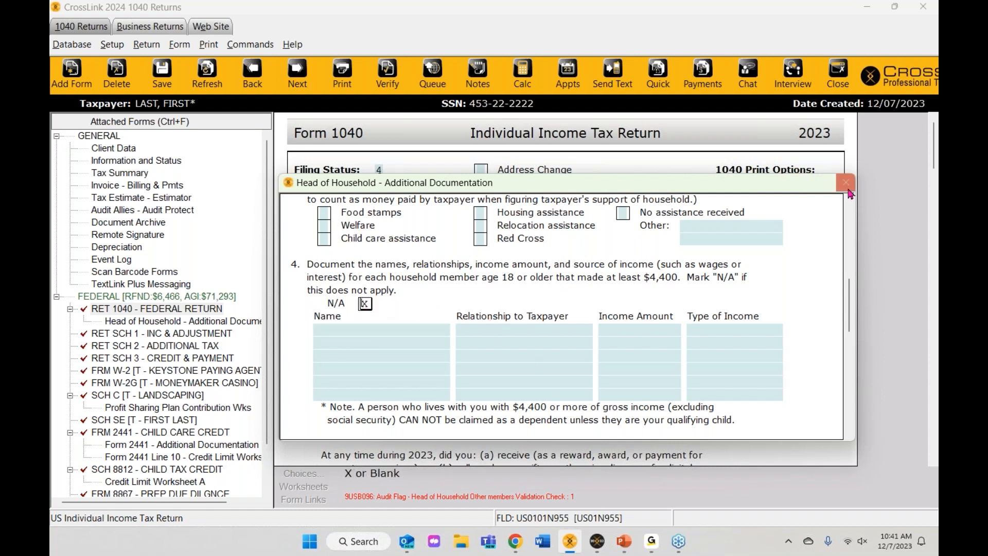
key("Delete")
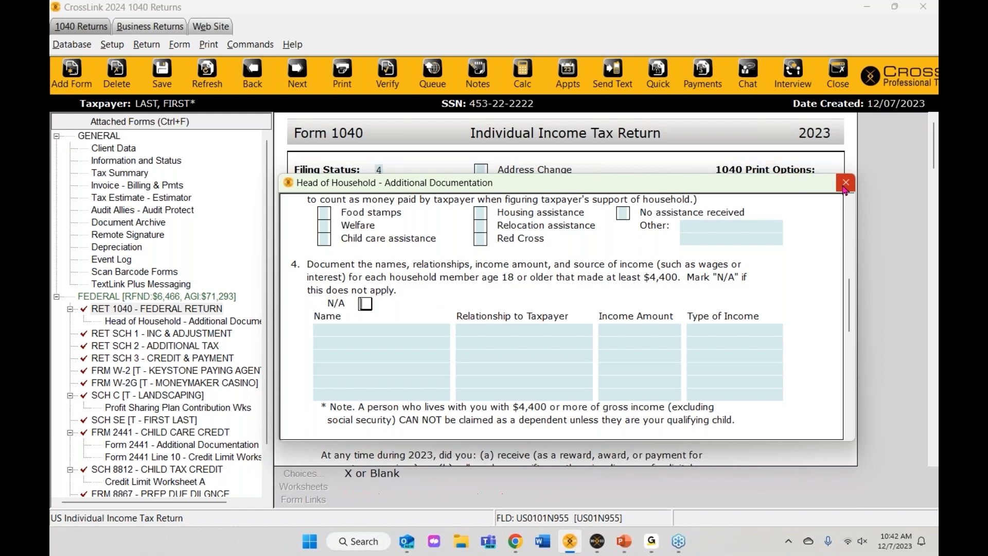
left_click(846, 183)
left_click(392, 79)
Step: Mark Welfare as the public assistance received on the HOH worksheet and re-verify
left_click(477, 190)
double_click(476, 190)
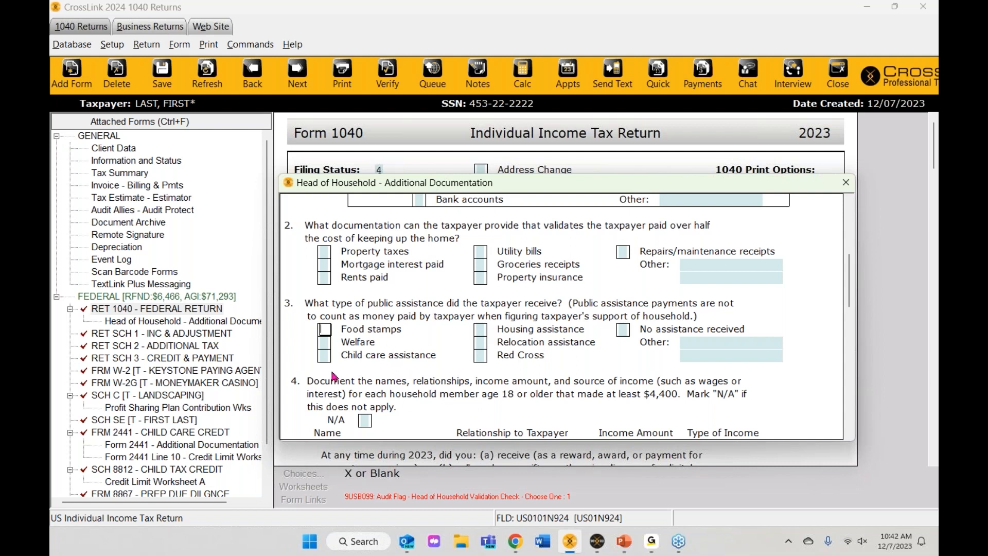
left_click(324, 343)
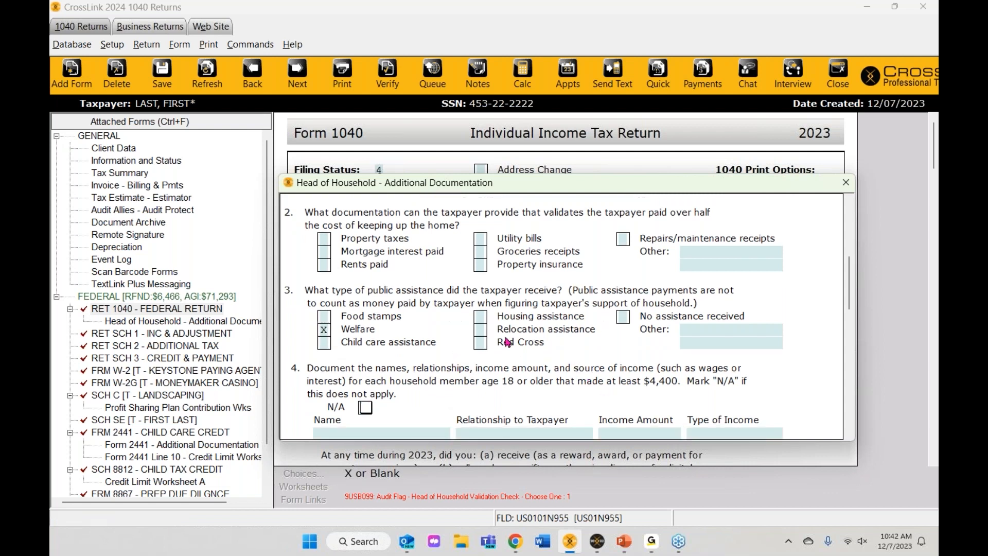
left_click(847, 187)
left_click(844, 189)
left_click(845, 186)
left_click(387, 72)
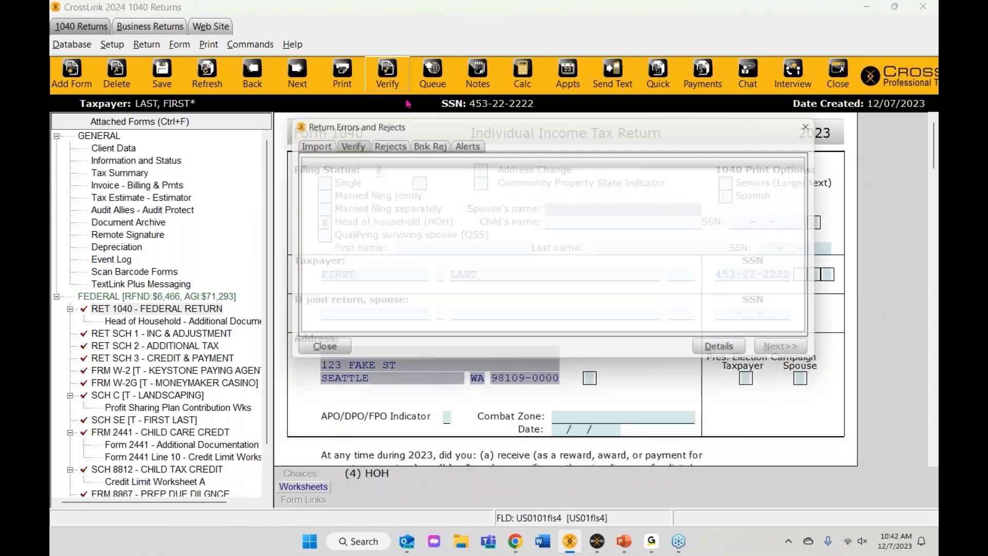
Step: Mark a marital status choice on the HOH worksheet, re-verify, and view the Form 8879 signature date
double_click(466, 192)
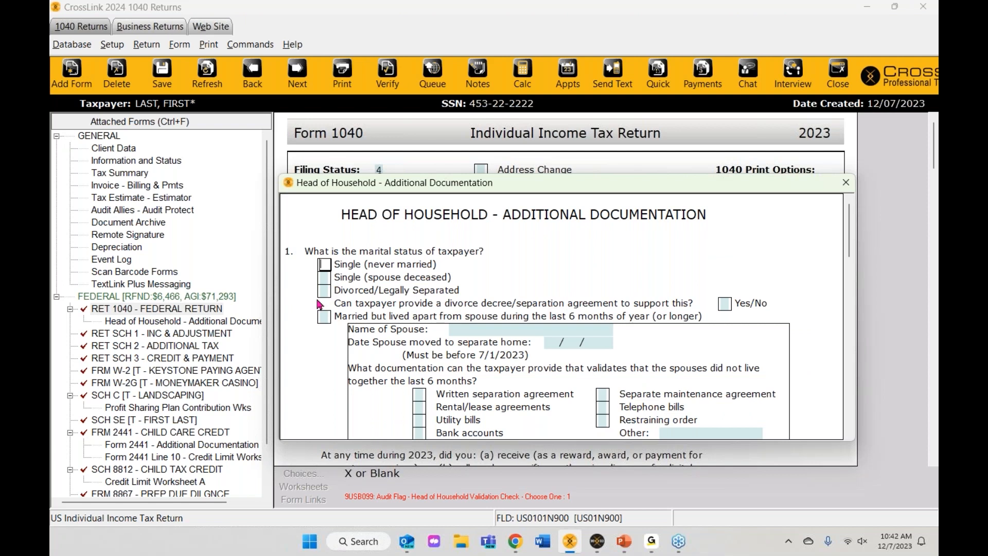
key("Tab")
key("Tab")
type("x")
key("shift+Tab")
scroll(543, 287, "down", 5)
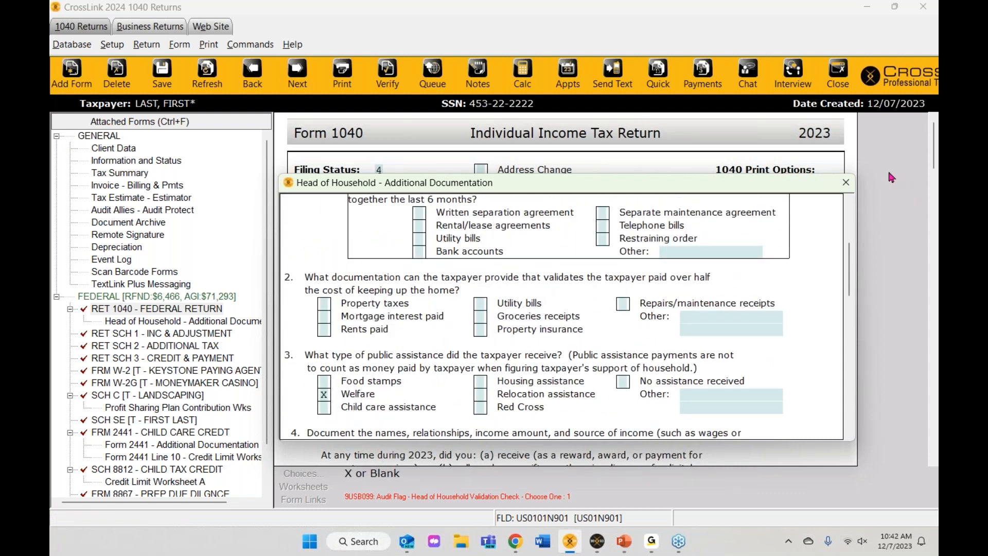
scroll(561, 309, "up", 5)
left_click(387, 72)
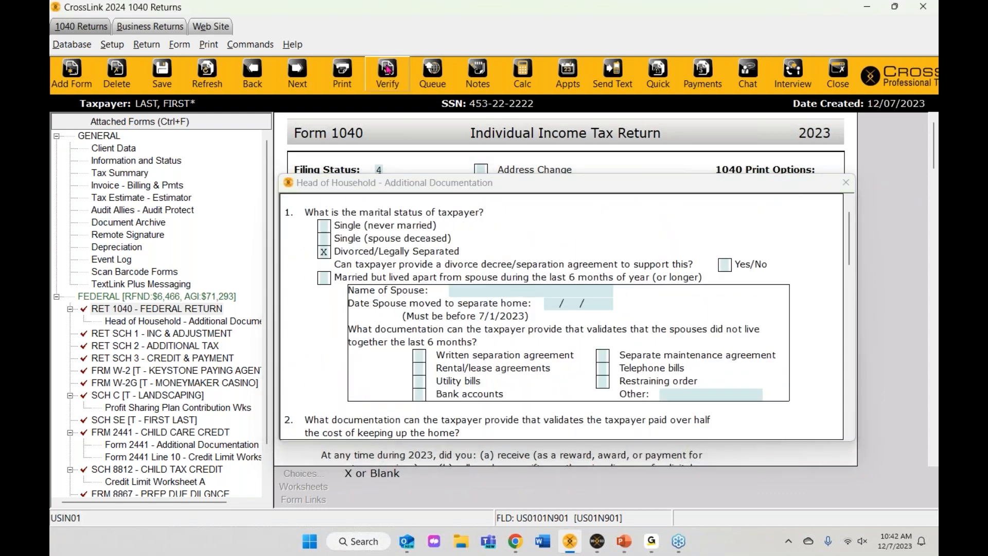
left_click(469, 278)
double_click(470, 278)
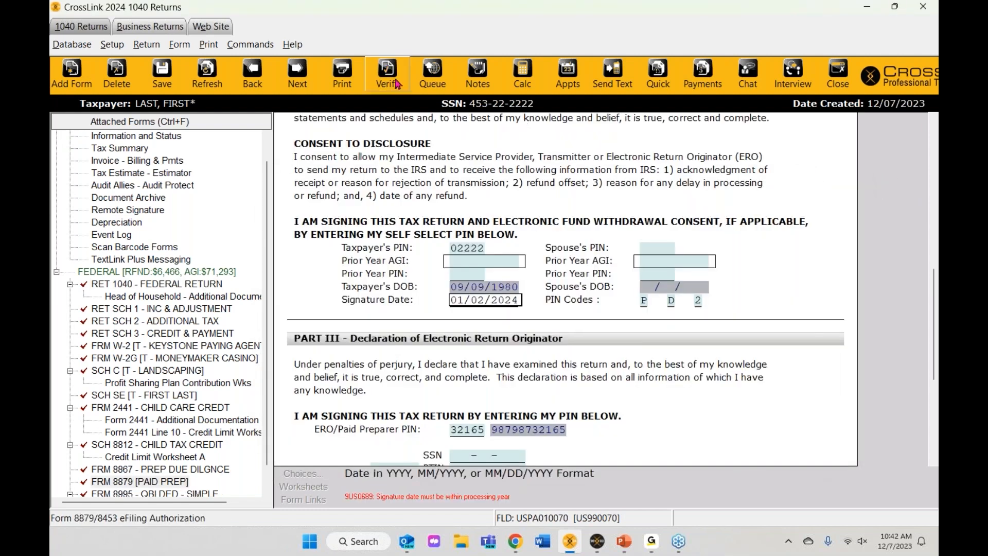
Step: Enter Y on the HOH warning, mark the household members line N/A, and re-verify
double_click(484, 187)
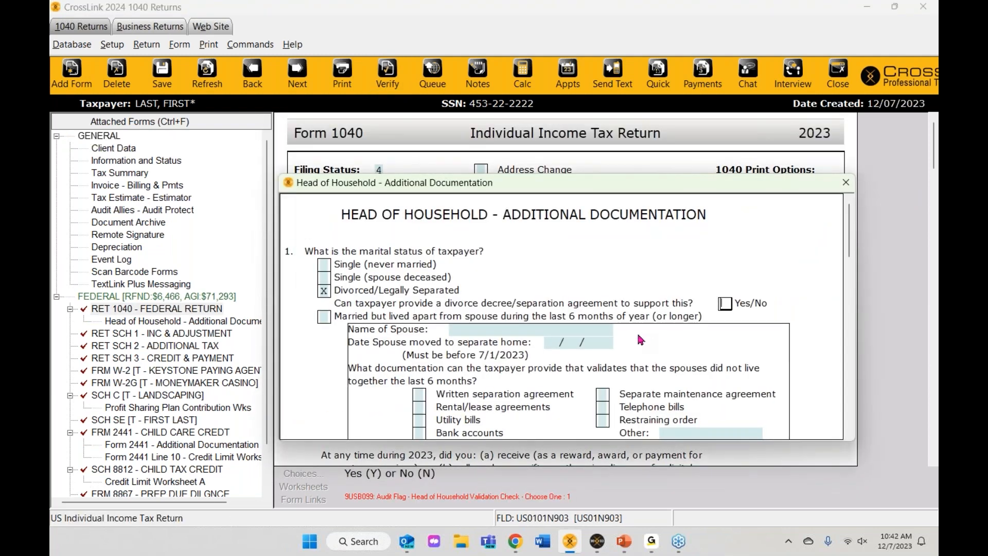
type("Y")
key("ctrl+v")
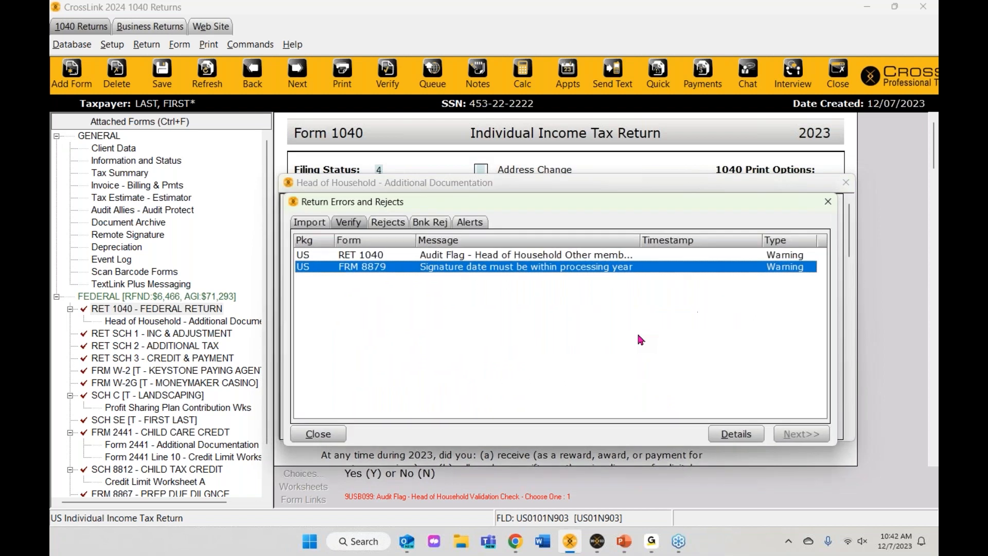
double_click(511, 253)
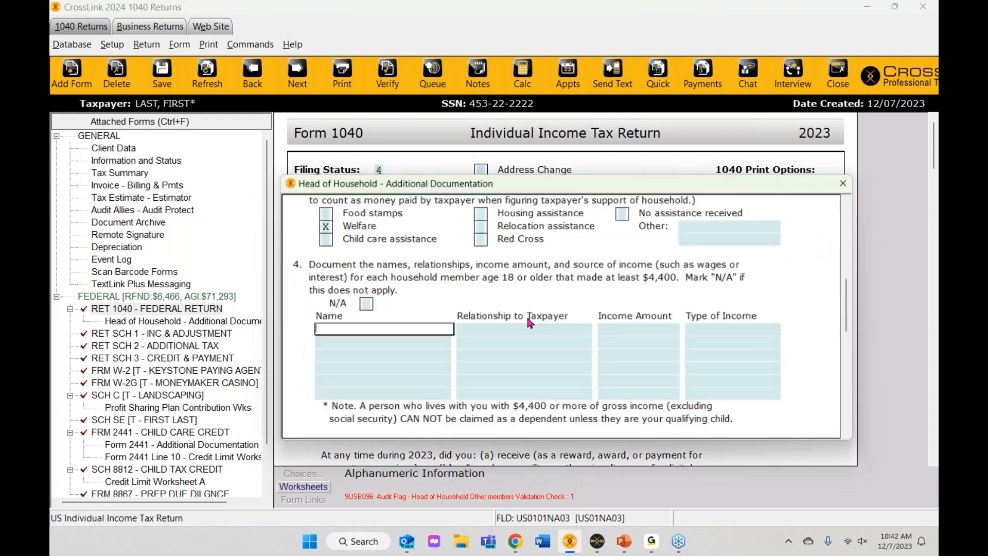
left_click(365, 304)
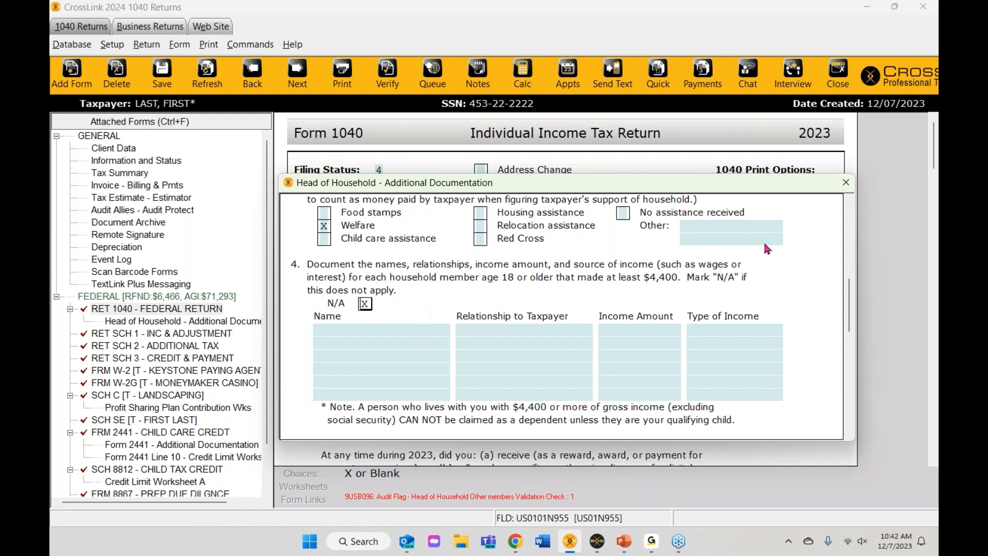
left_click(844, 188)
left_click(387, 72)
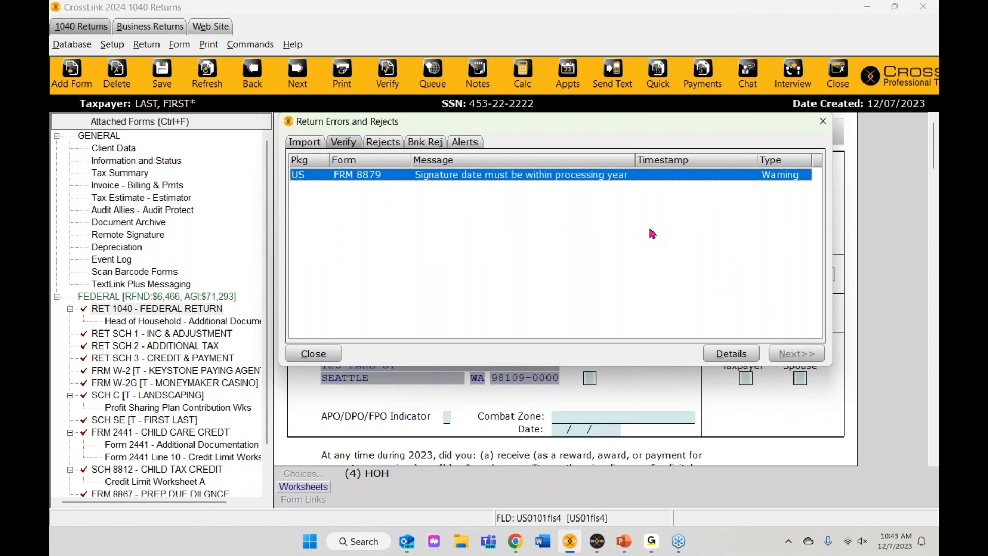
Step: Open the Office Setup Auth/Audits settings and review the Earned Income Credit validation checks unchanged
left_click(823, 121)
left_click(112, 45)
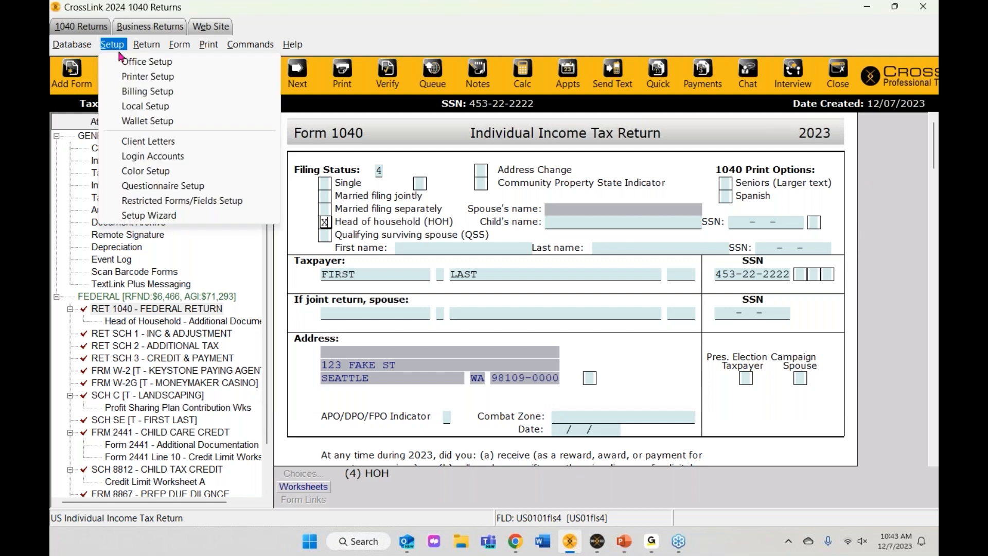
left_click(146, 61)
left_click(668, 105)
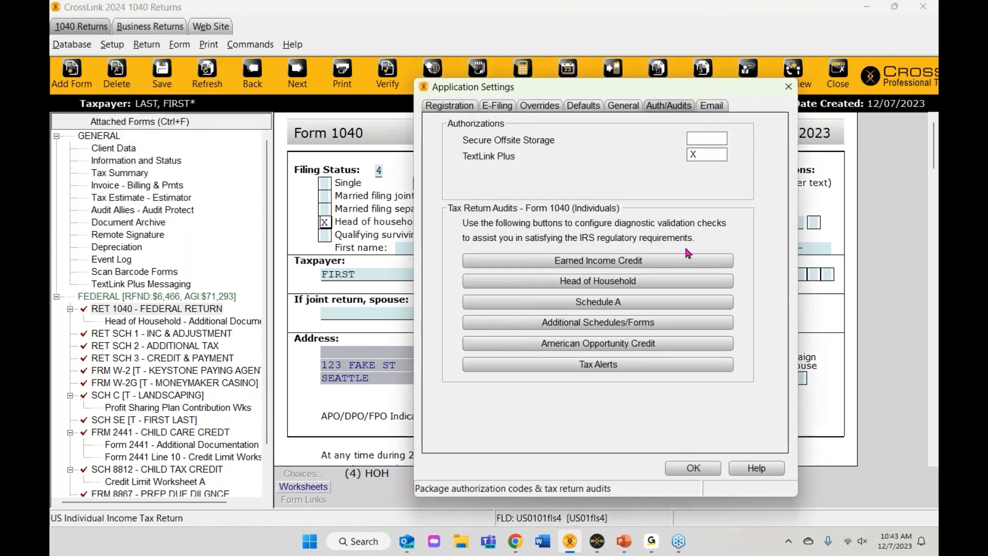
left_click(595, 264)
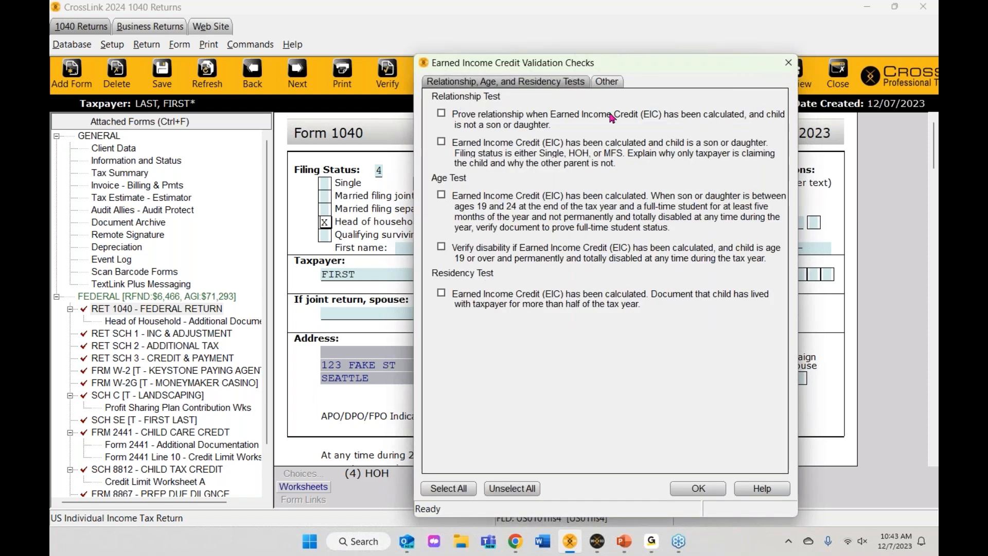
left_click(606, 82)
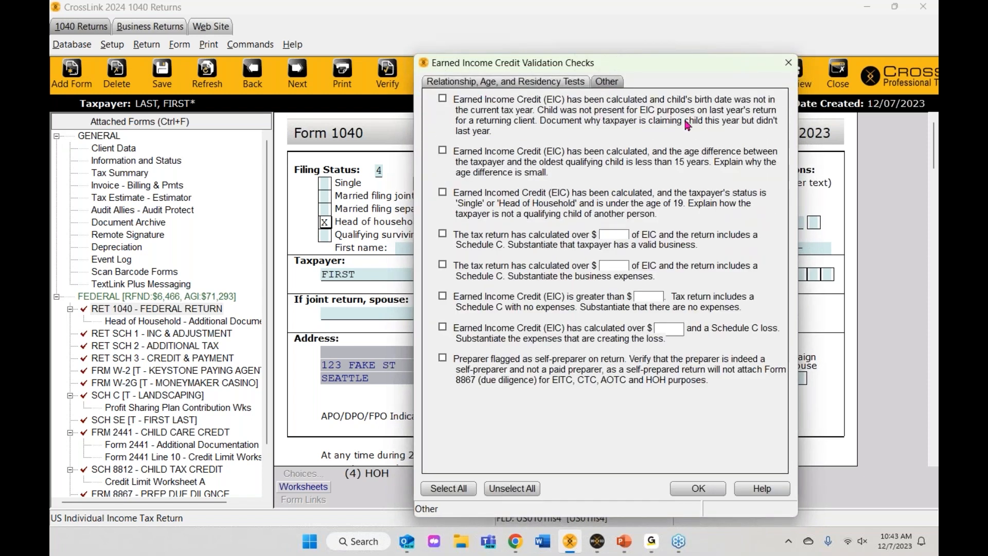
left_click(793, 68)
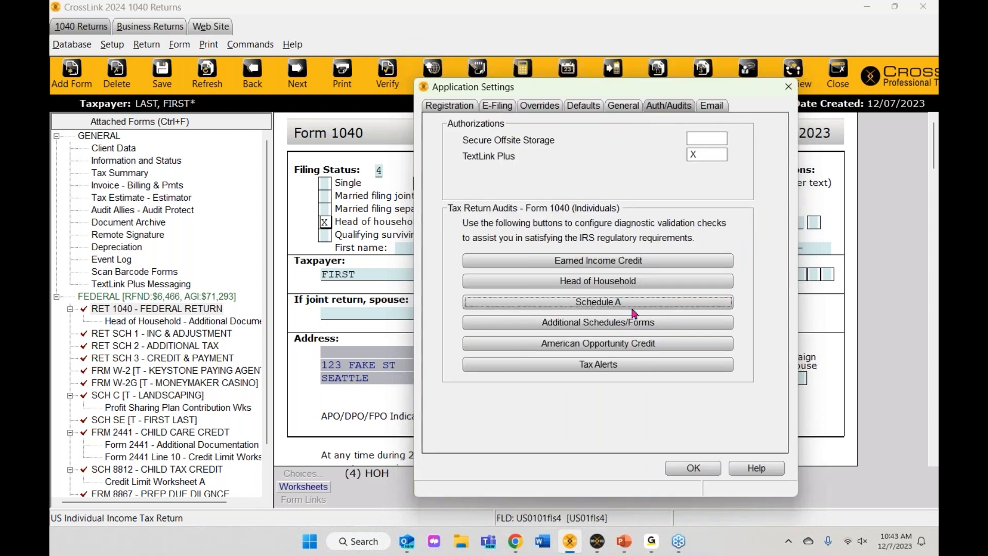
Step: Review the Schedule A checks, then re-verify the return; only the Form 8879 date warning remains
left_click(634, 313)
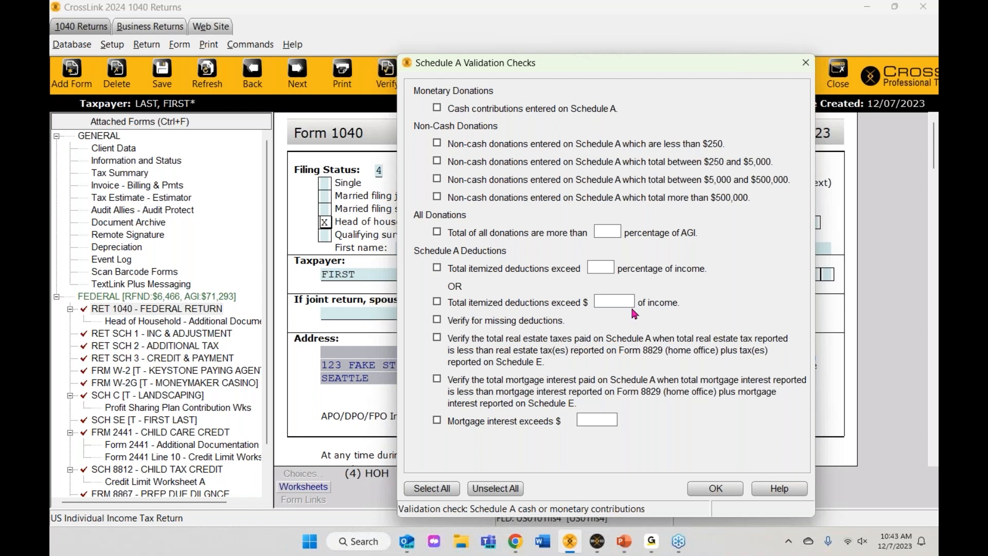
left_click(806, 62)
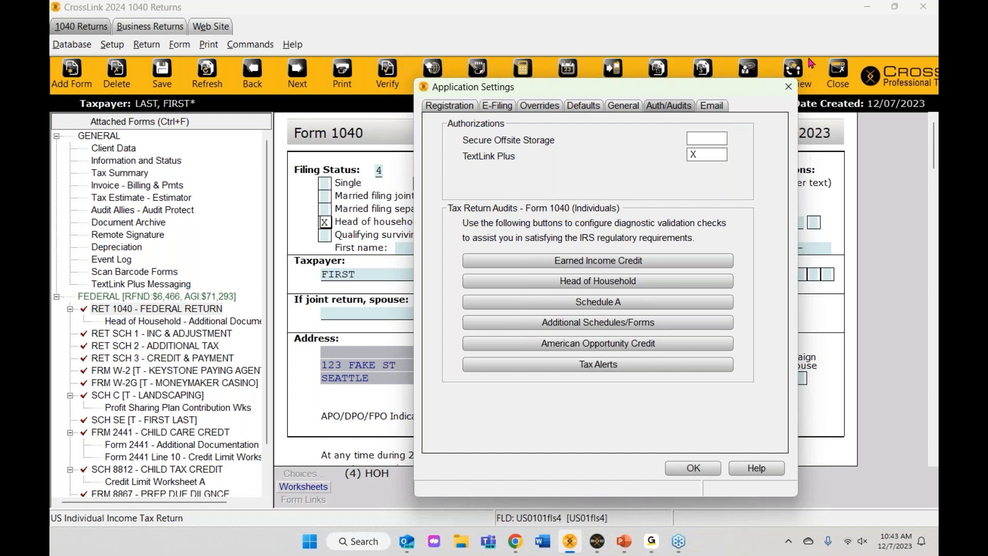
left_click(695, 469)
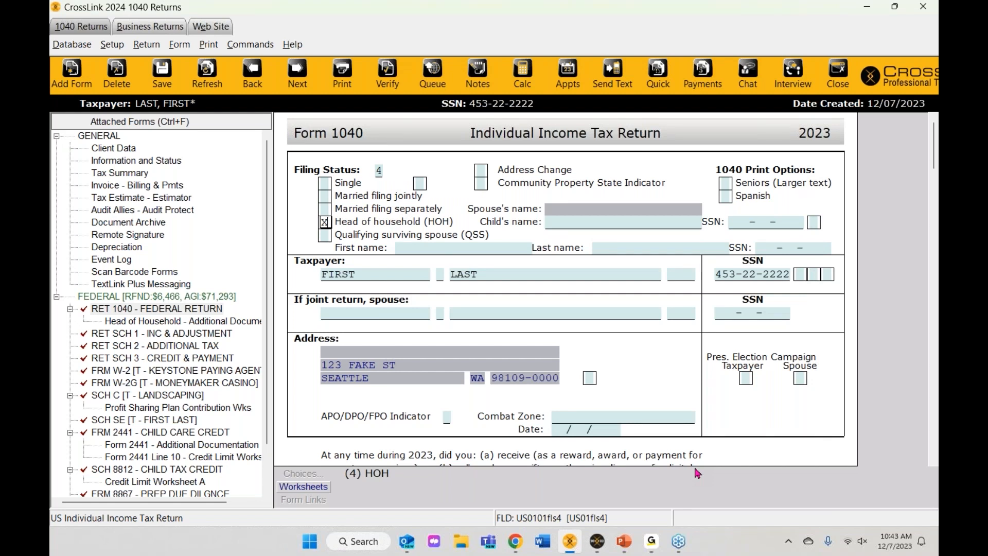
left_click(387, 72)
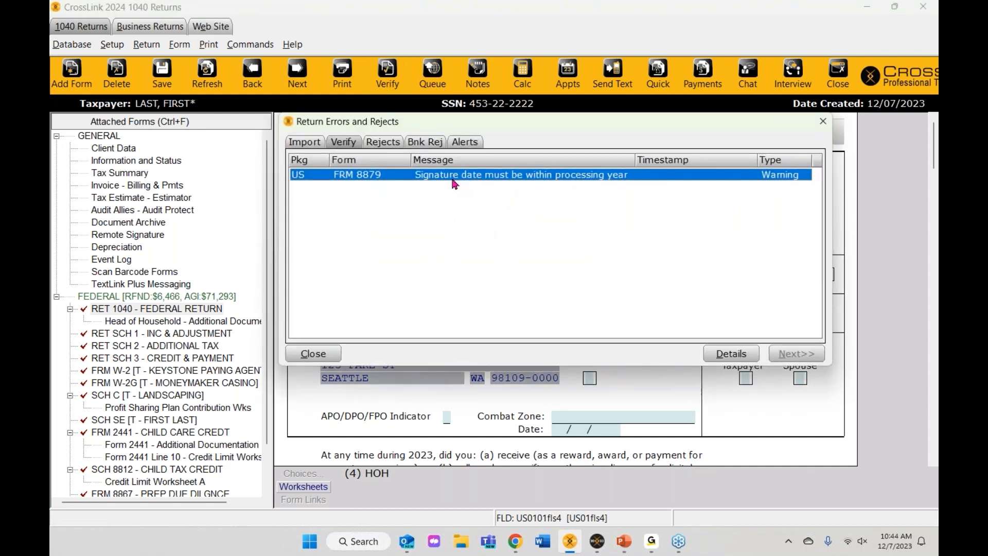
left_click(824, 121)
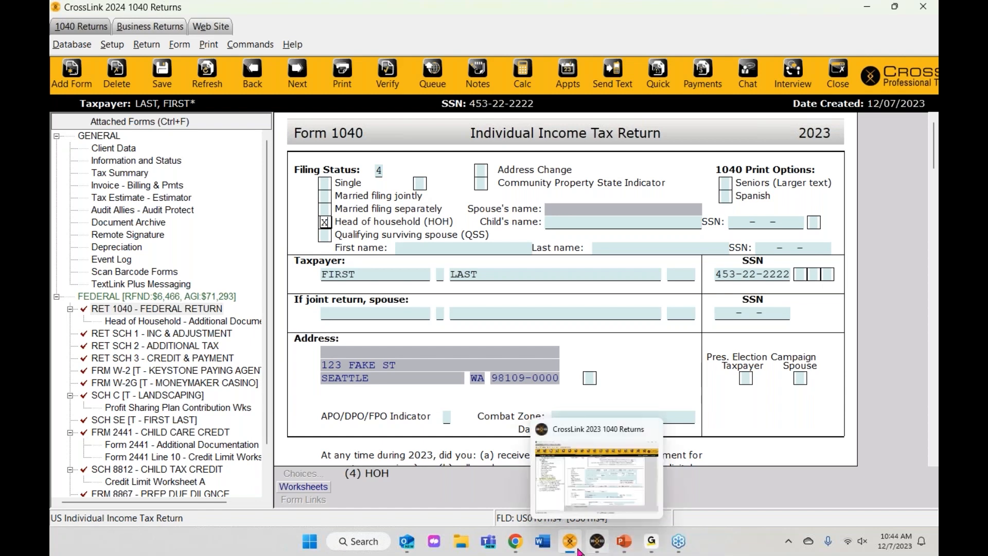
Step: In CrossLink 2023, verify the other client's return with no errors and bring up Print Final Return
left_click(596, 543)
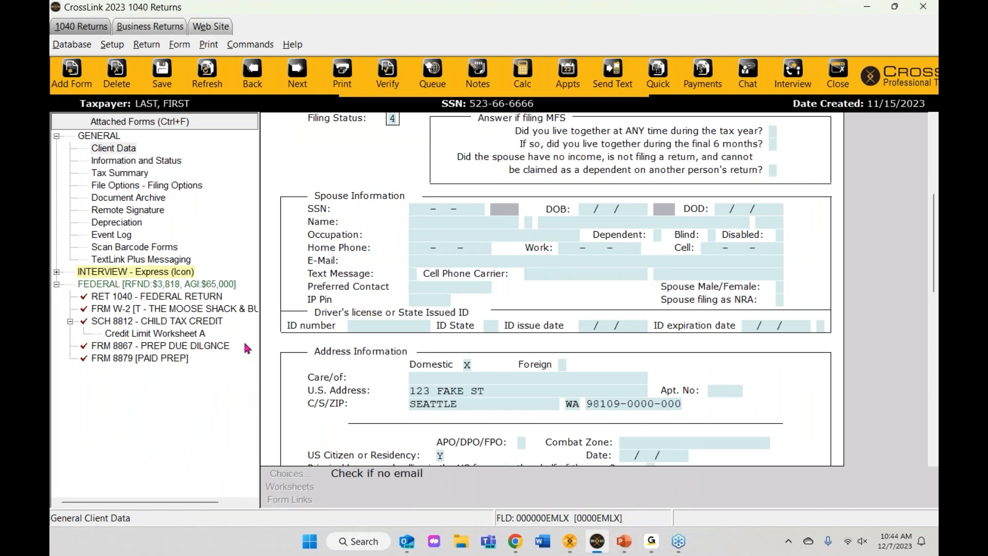
scroll(348, 329, "up", 5)
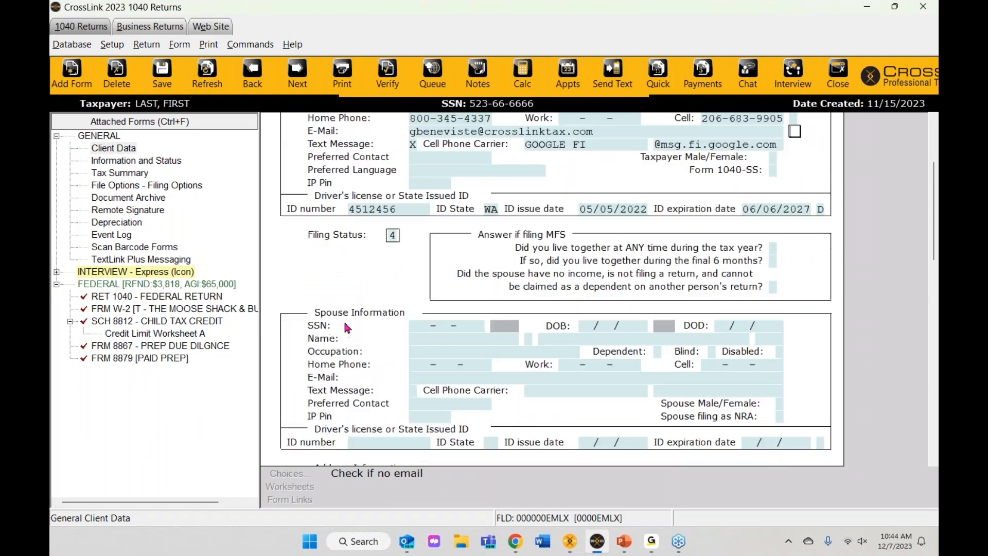
scroll(352, 337, "down", 3)
scroll(350, 337, "down", 3)
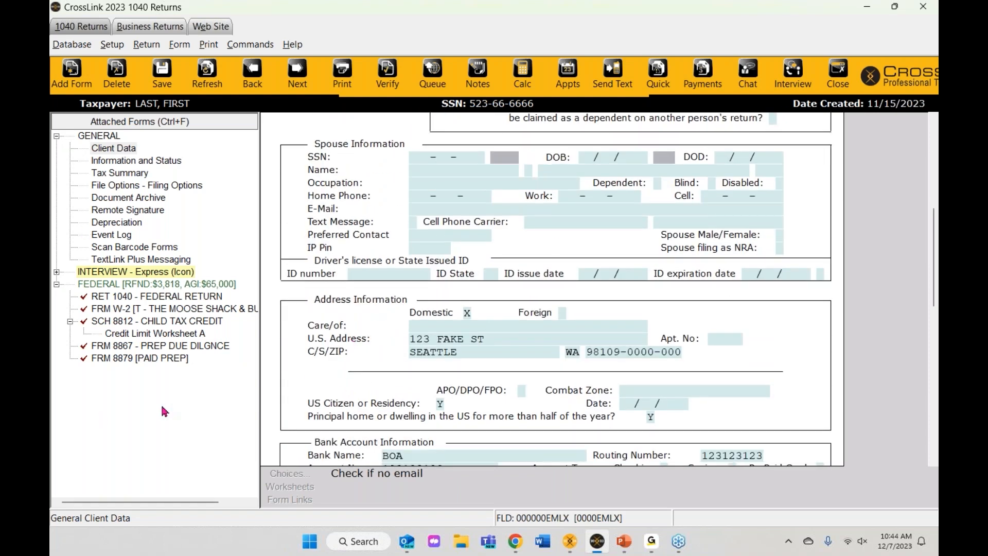
left_click(387, 78)
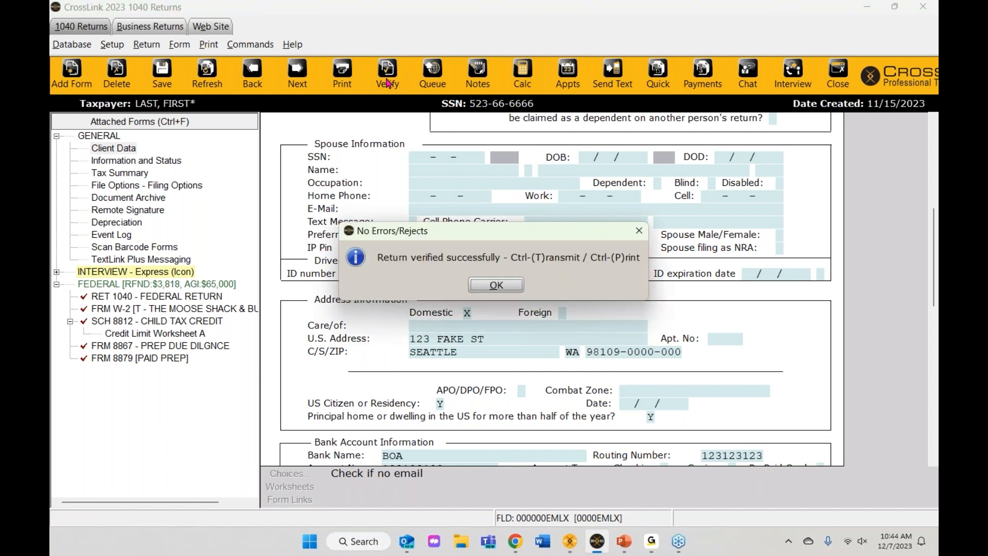
left_click(495, 285)
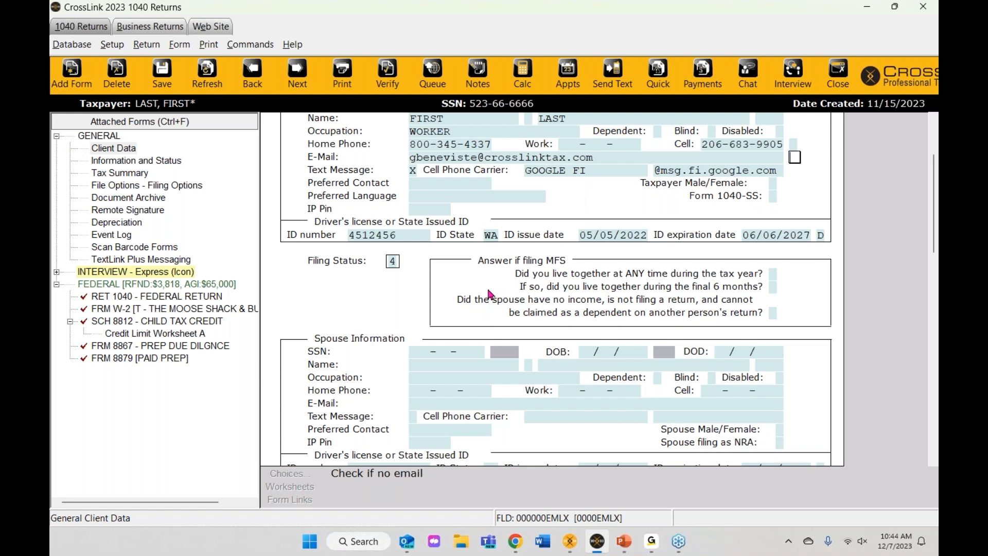
left_click(343, 84)
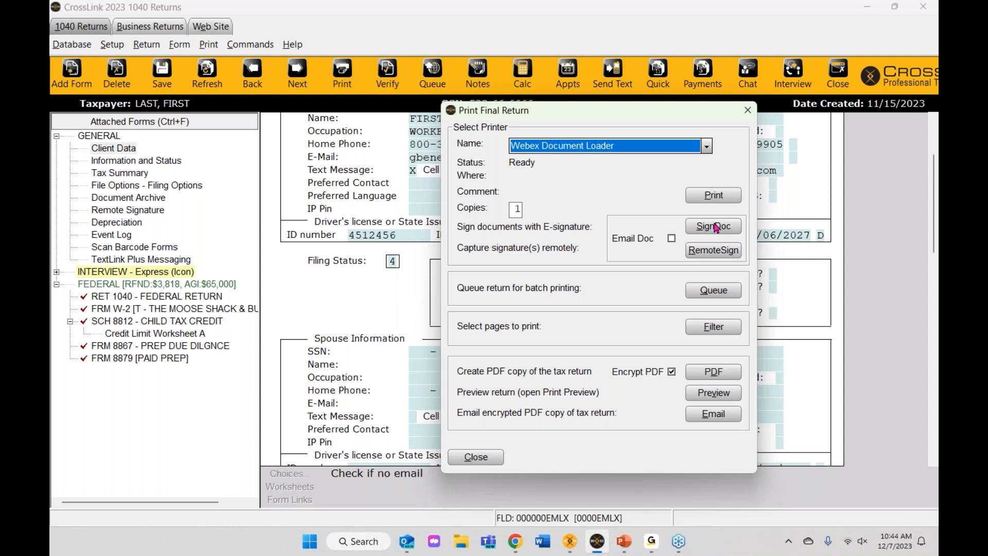
Step: Send a RemoteSign request to the taxpayer's e-mail instead of in-office signing
left_click(694, 257)
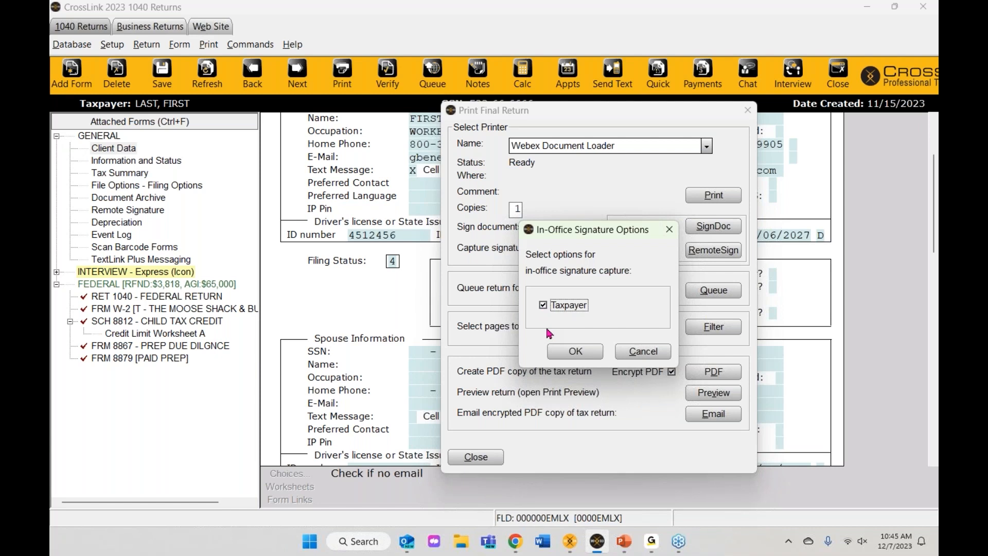
left_click(542, 307)
left_click(576, 356)
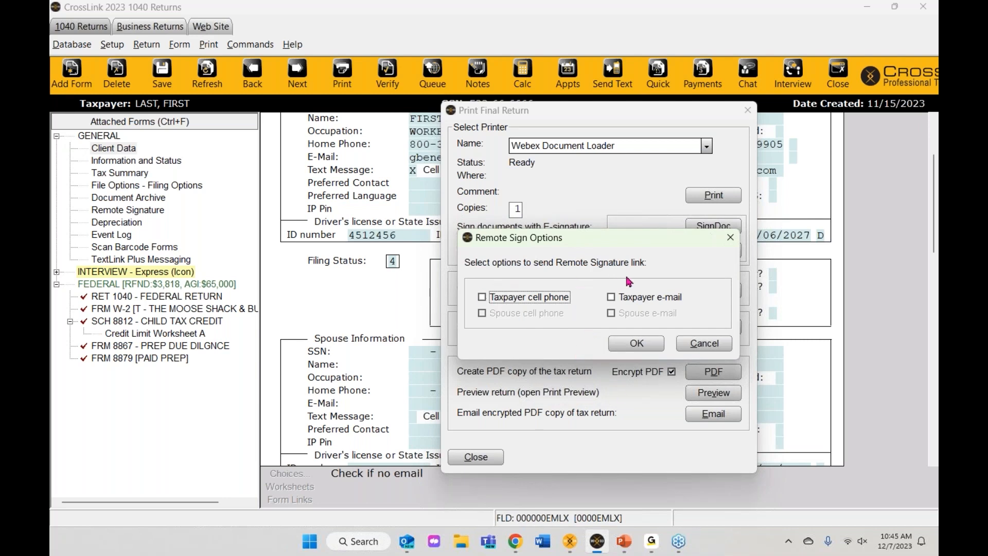
left_click(612, 298)
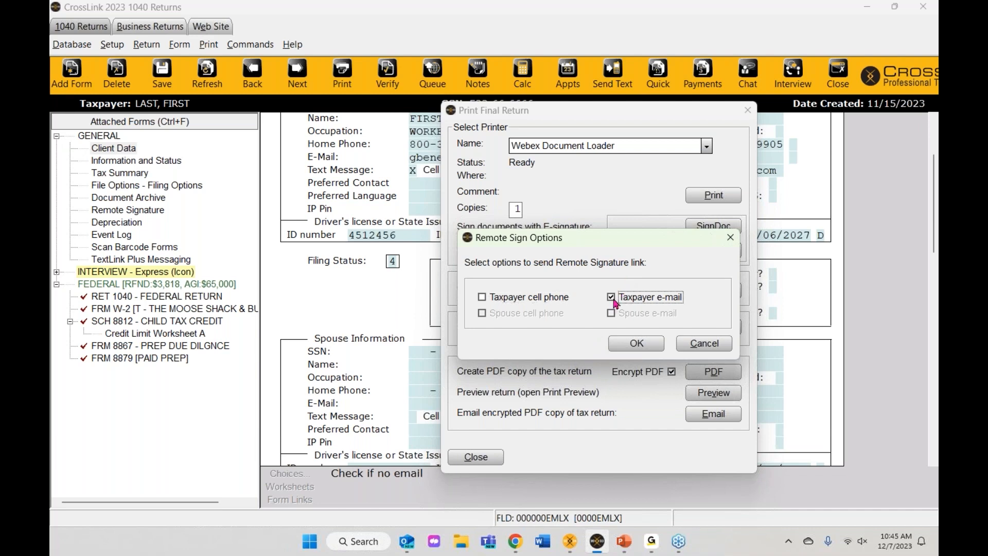
left_click(634, 345)
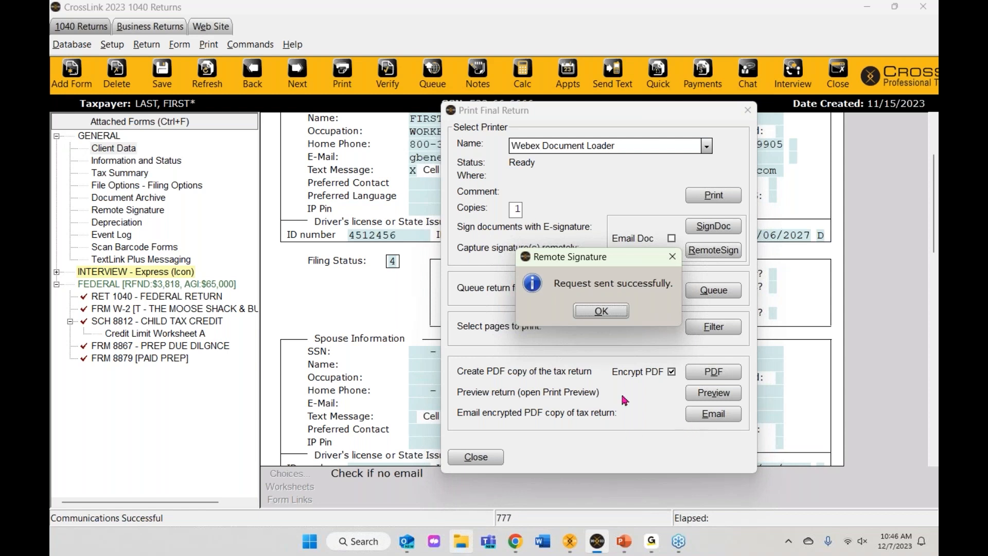
left_click(601, 311)
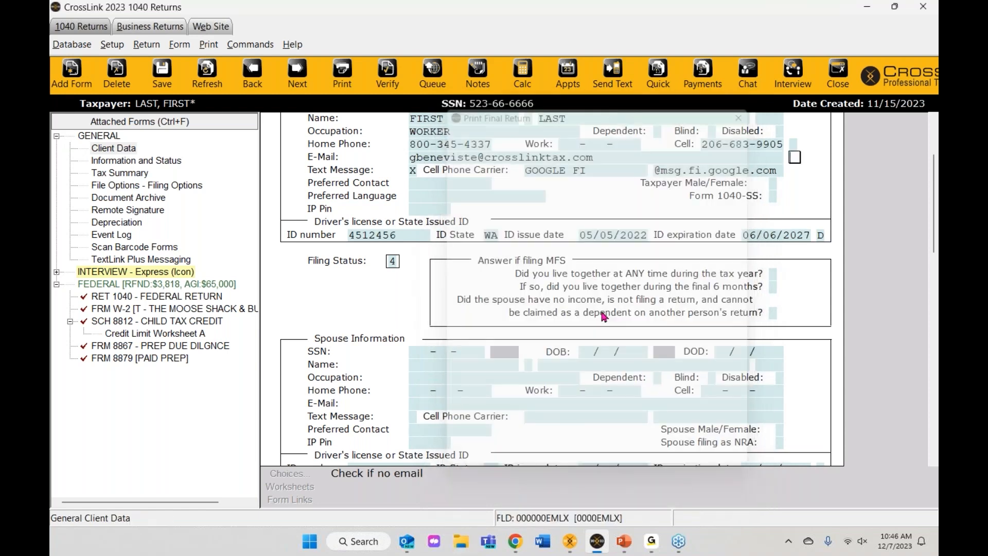
scroll(462, 331, "down", 1)
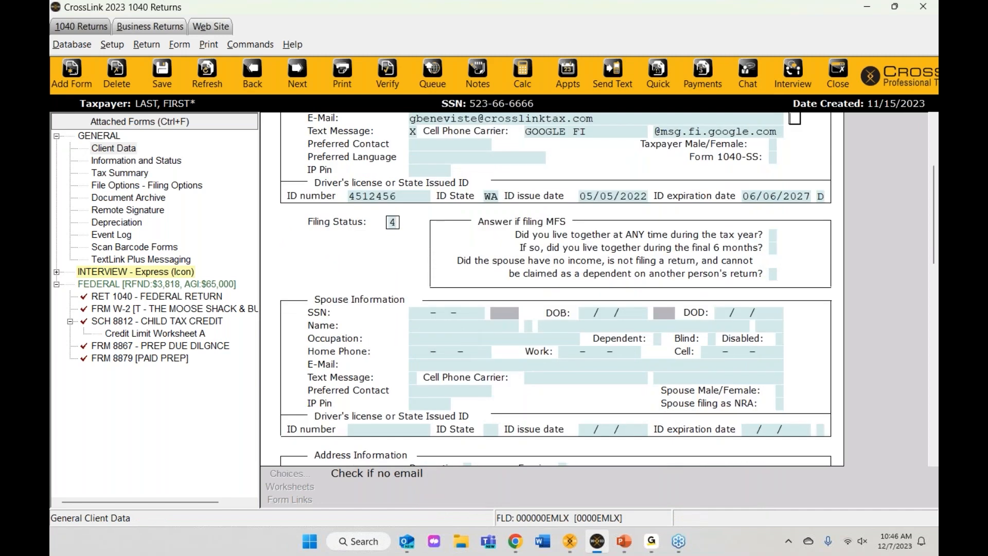
left_click(406, 541)
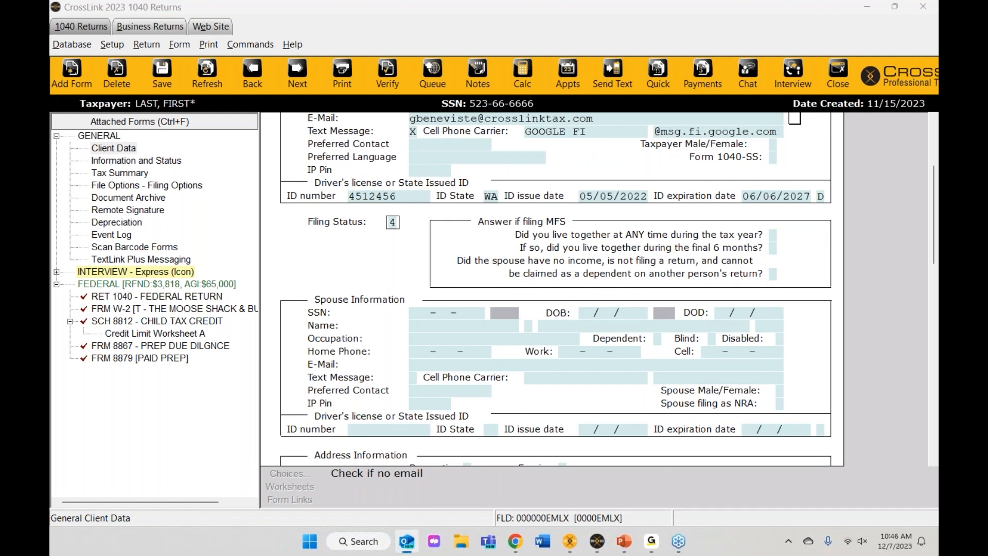
Step: Follow the Review and Sign link in the 'Your tax preparer requires your signature' e-mail
left_click_drag(938, 155, 342, 2)
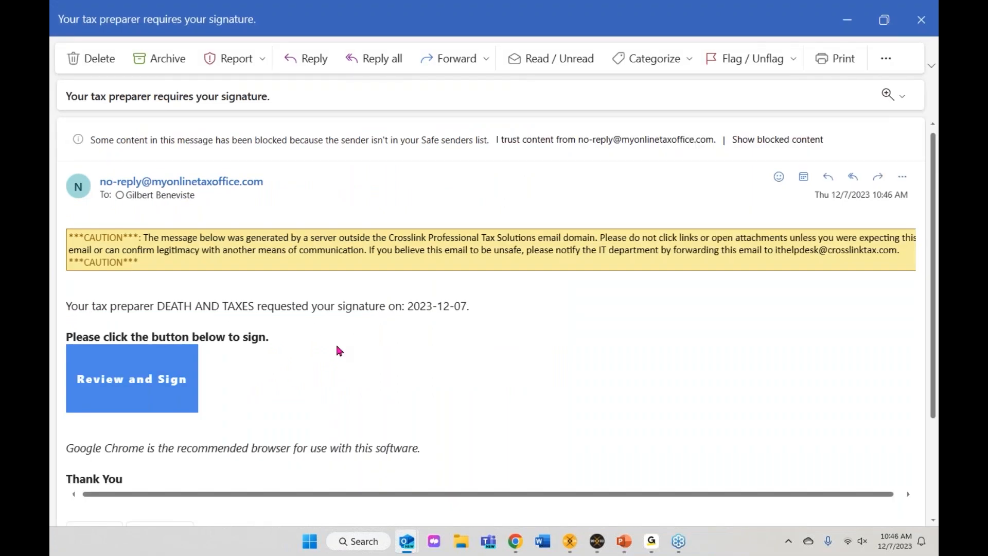
scroll(339, 350, "down", 3)
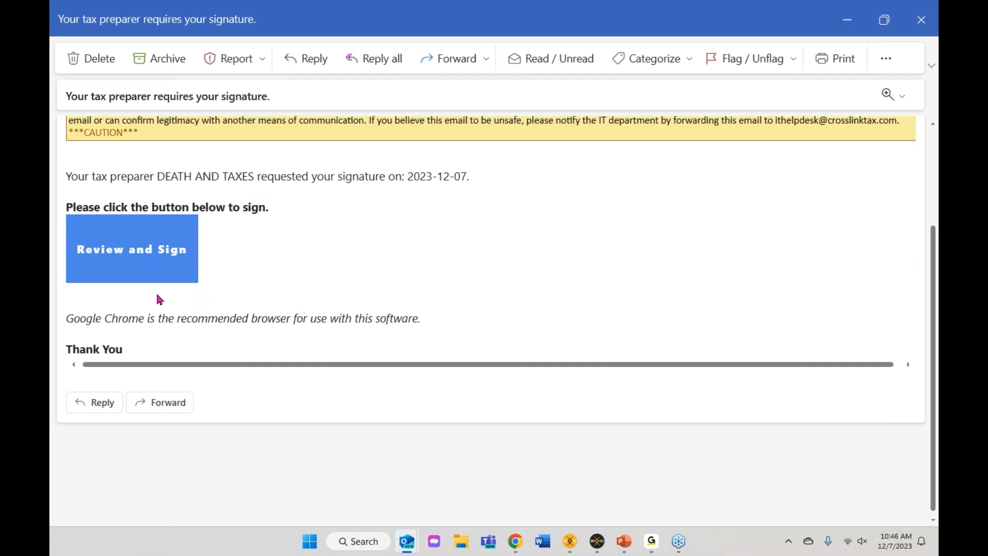
left_click(105, 253)
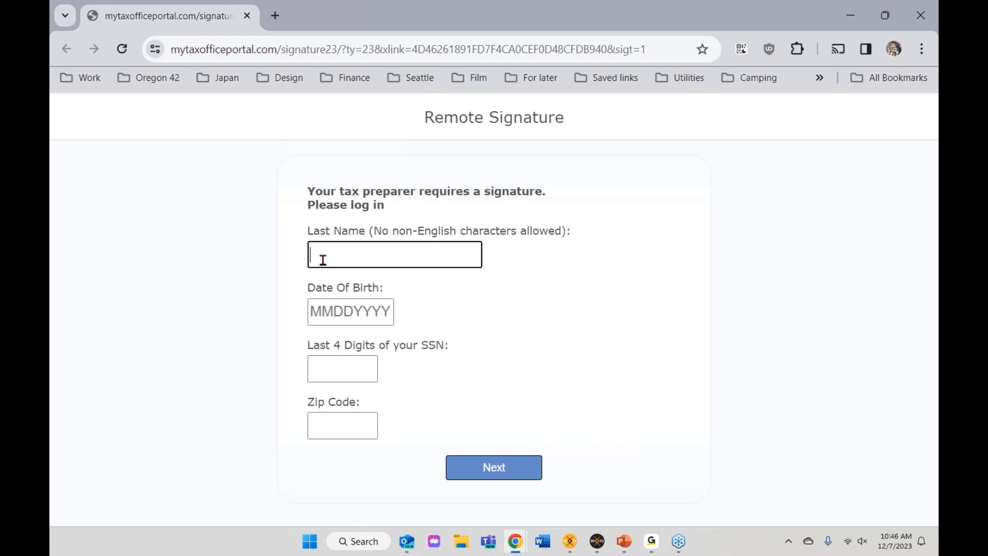
Step: Enter the taxpayer's last name and date of birth on the Remote Signature login form
type("LAST")
key("shift+Tab")
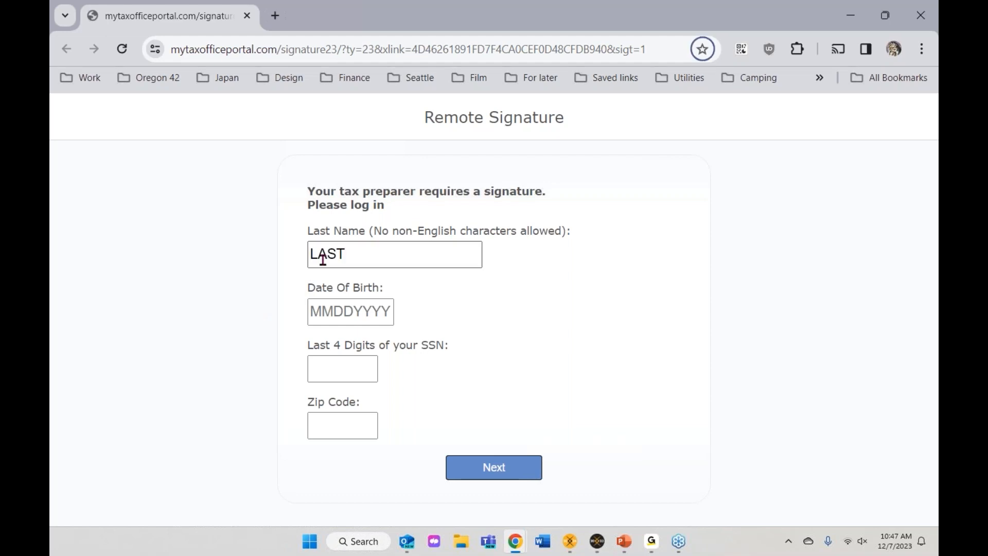
key("Tab")
key("Tab")
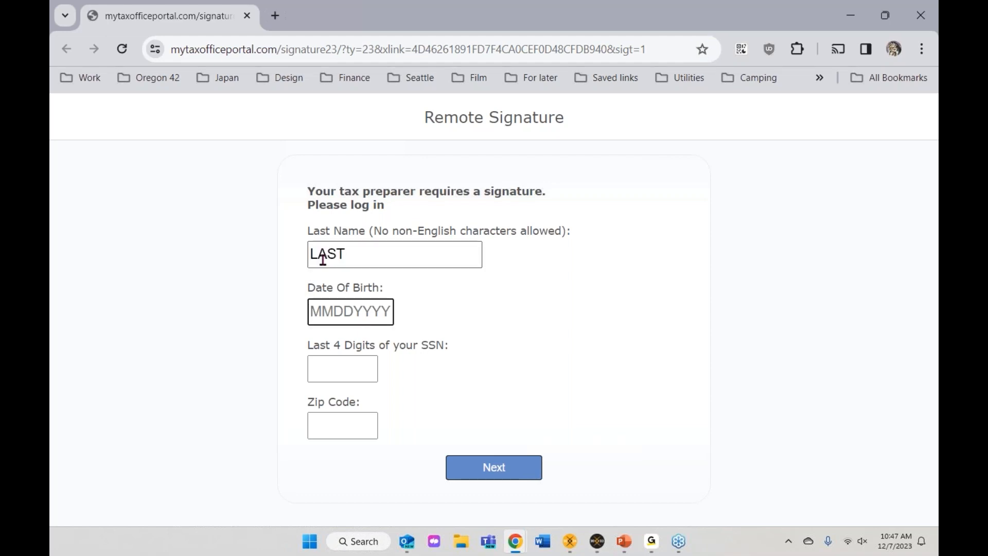
type("09091980")
key("Tab")
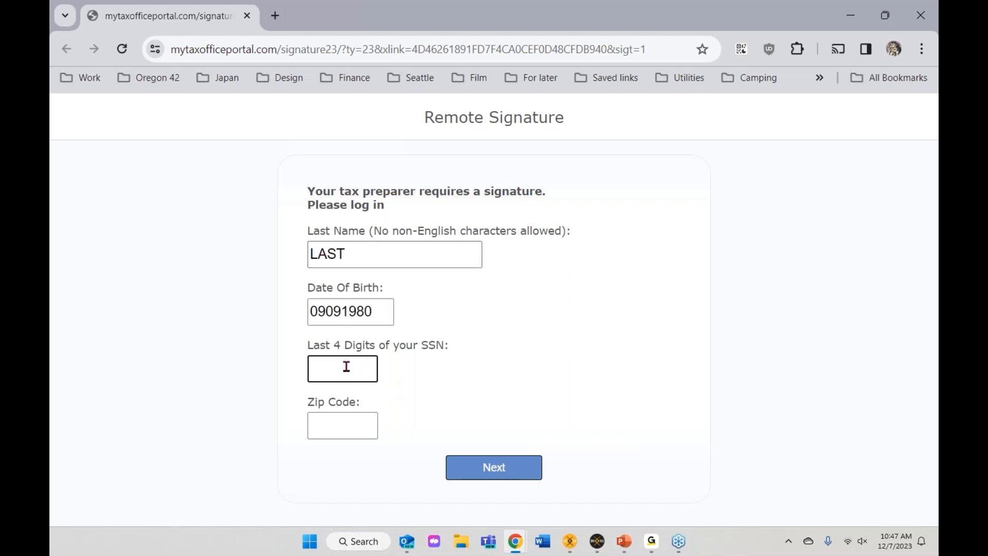
left_click_drag(358, 21, 938, 121)
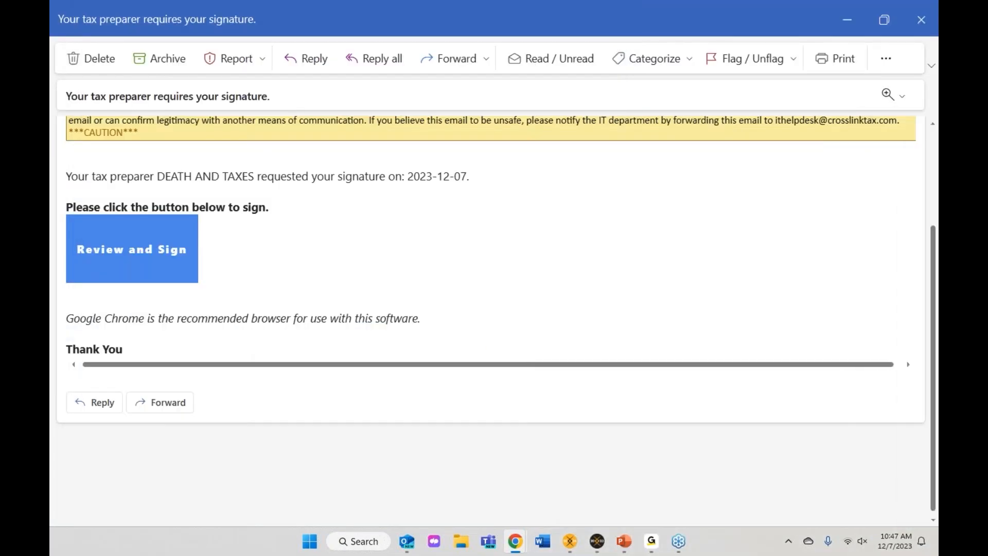
left_click(847, 19)
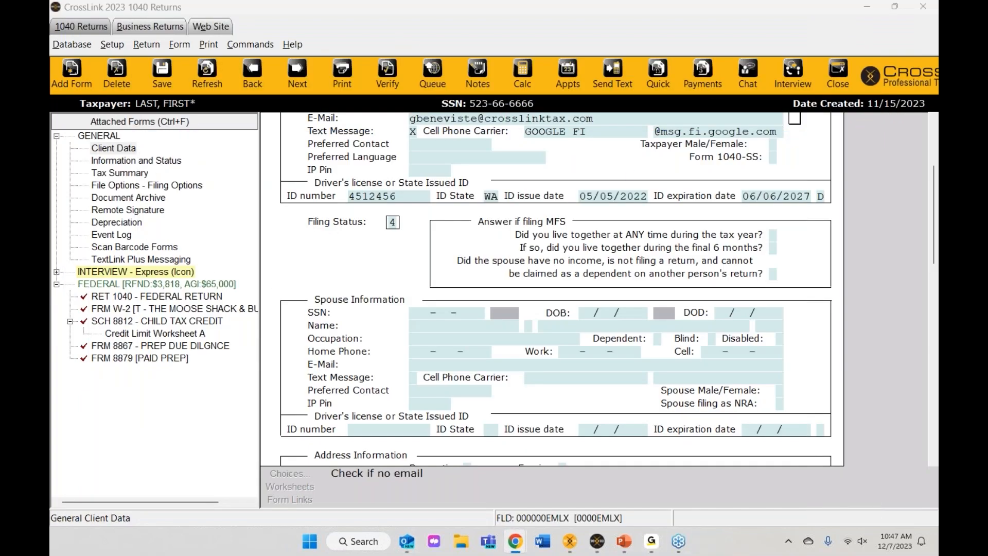
left_click_drag(939, 62, 550, 1)
Step: Add the last four SSN digits and the taxpayer's ZIP code, then submit the login
type("6666")
left_click(350, 425)
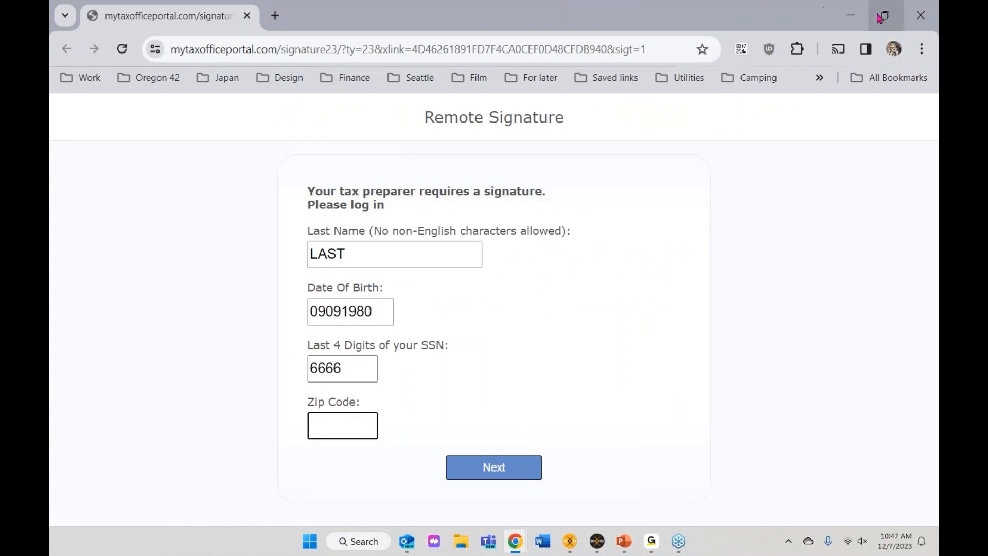
left_click(857, 20)
scroll(564, 329, "up", 1)
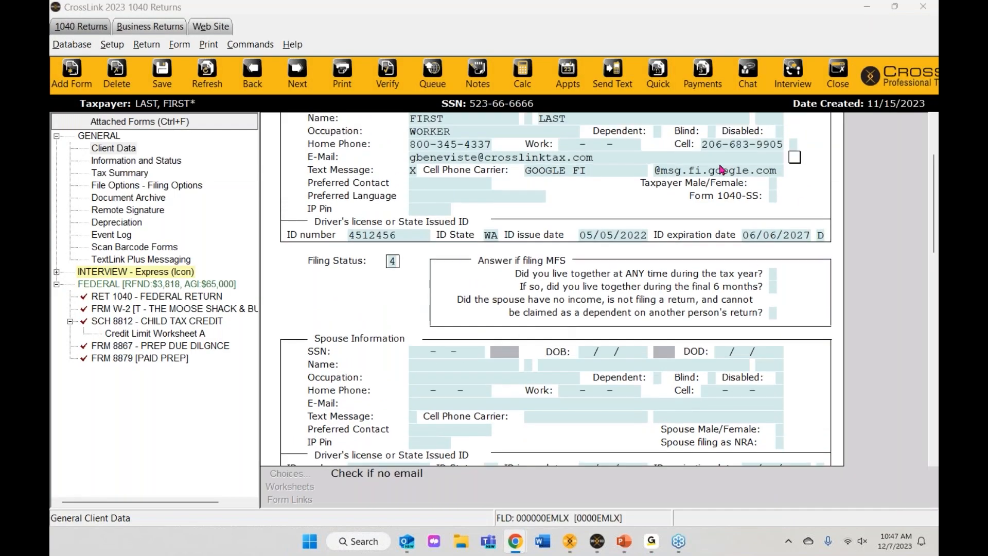
scroll(708, 316, "down", 3)
scroll(708, 316, "down", 3)
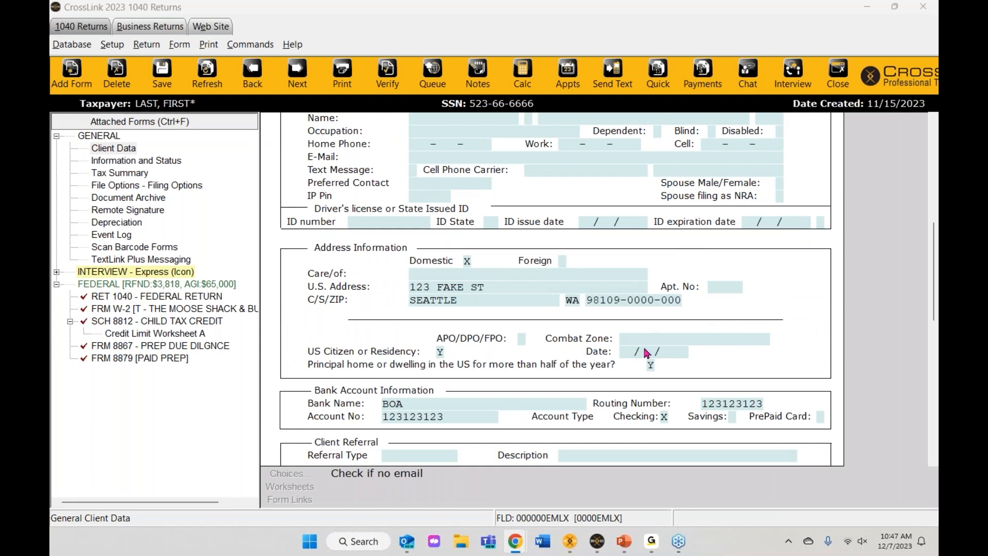
left_click(515, 541)
type("98109")
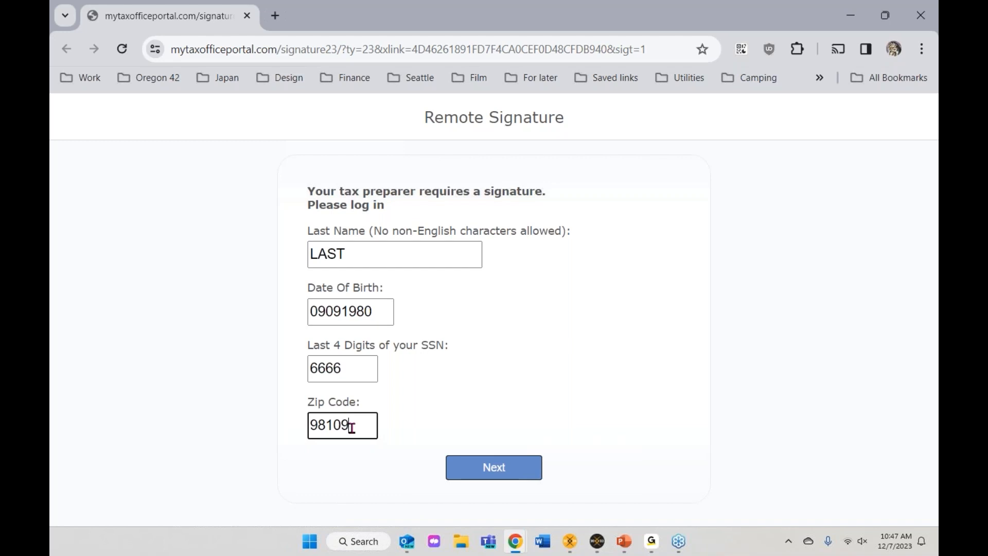
left_click(496, 471)
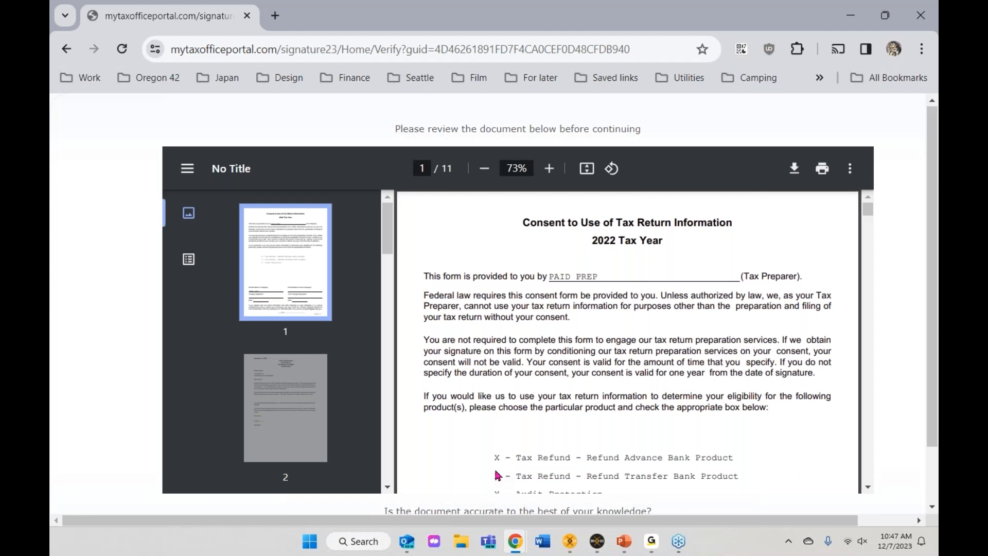
Step: Scroll through all 11 pages down to Schedule 8812 and answer Yes that the document is accurate
scroll(565, 385, "down", 8)
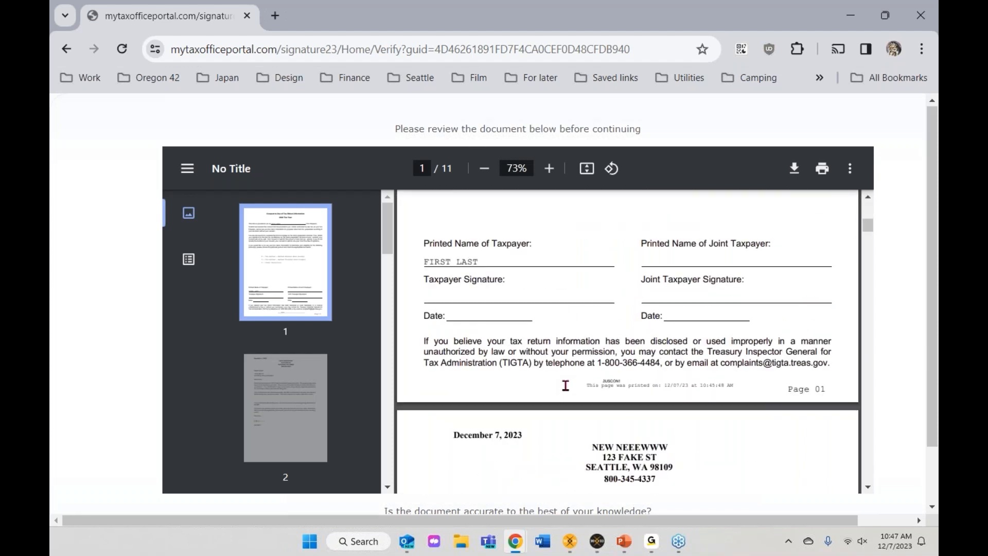
scroll(566, 385, "down", 7)
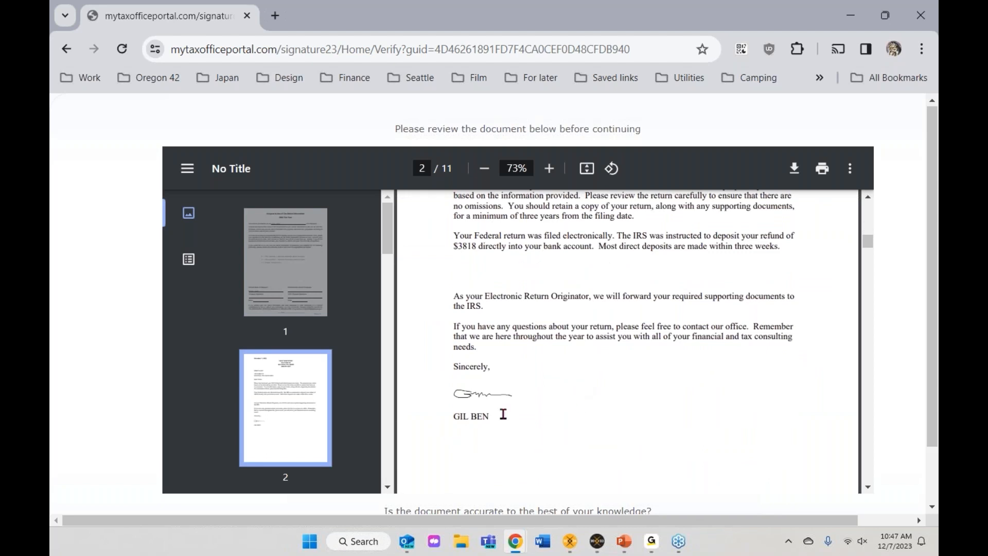
scroll(533, 424, "down", 8)
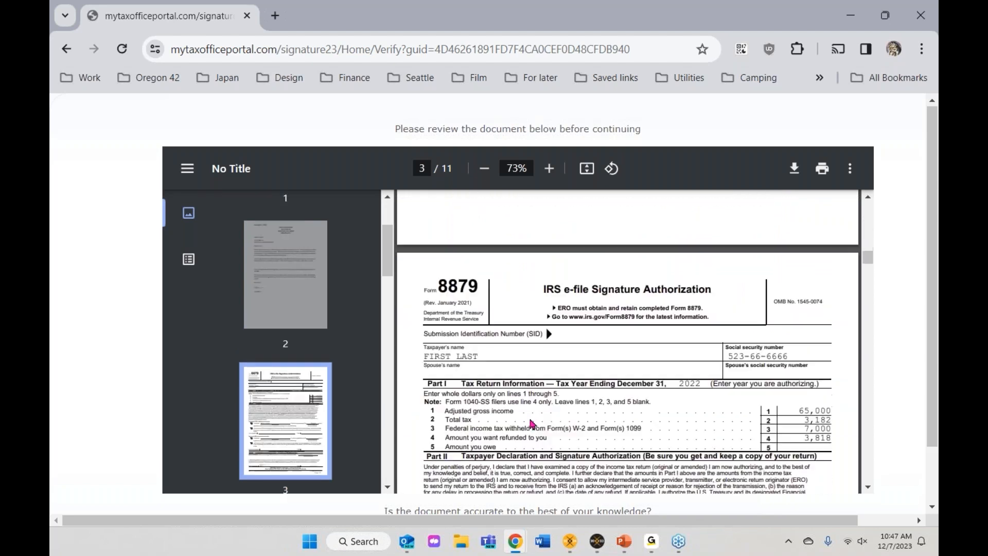
scroll(532, 424, "down", 7)
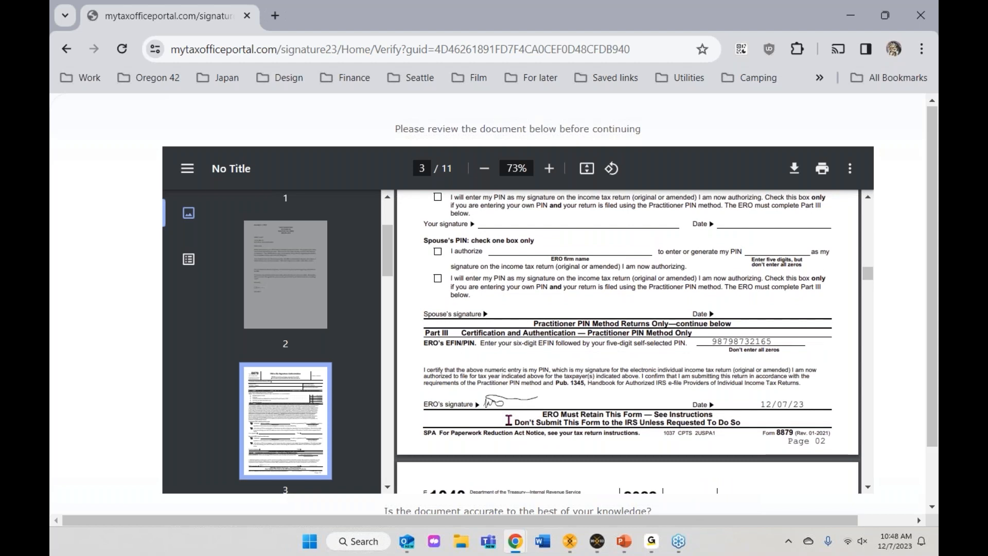
scroll(509, 421, "down", 6)
scroll(509, 420, "down", 10)
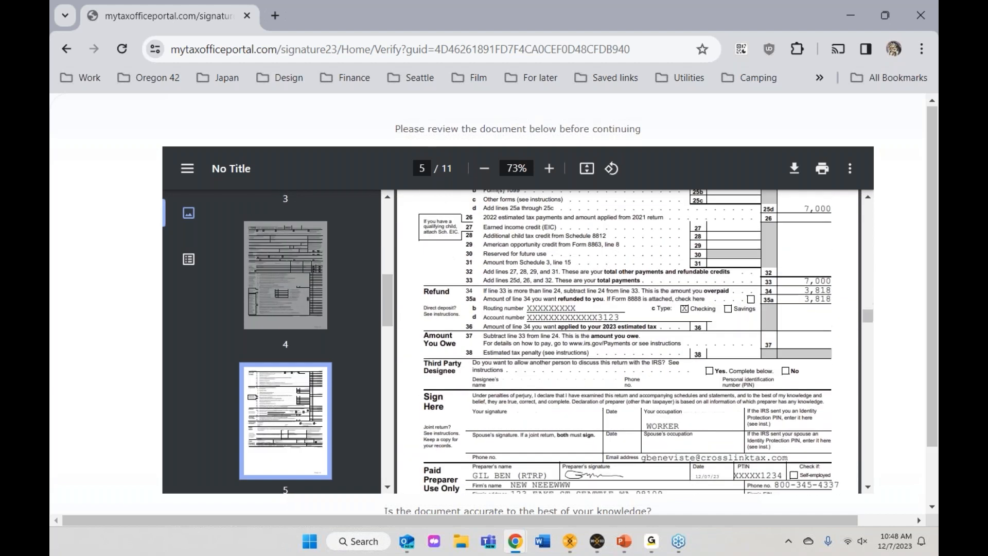
scroll(509, 421, "down", 10)
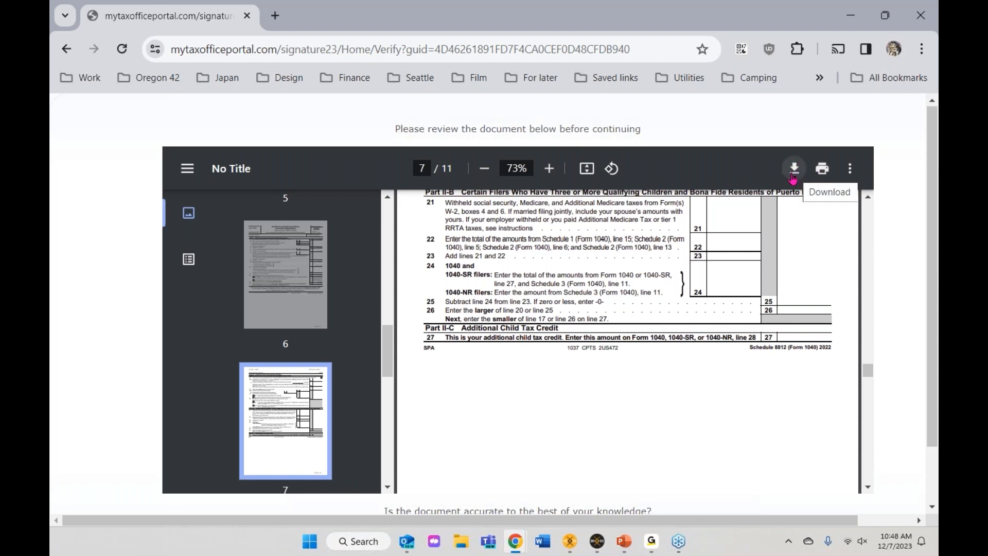
scroll(933, 299, "down", 2)
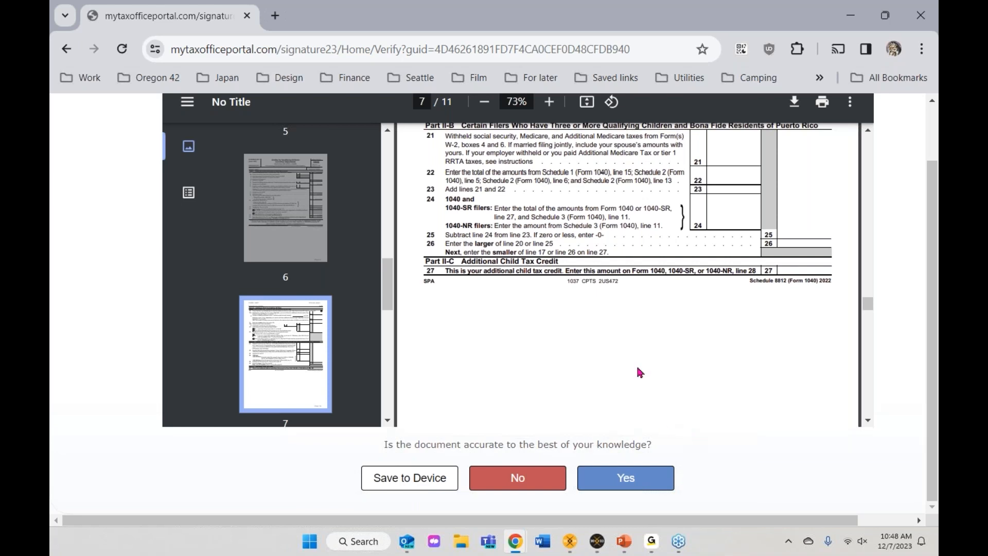
left_click(613, 482)
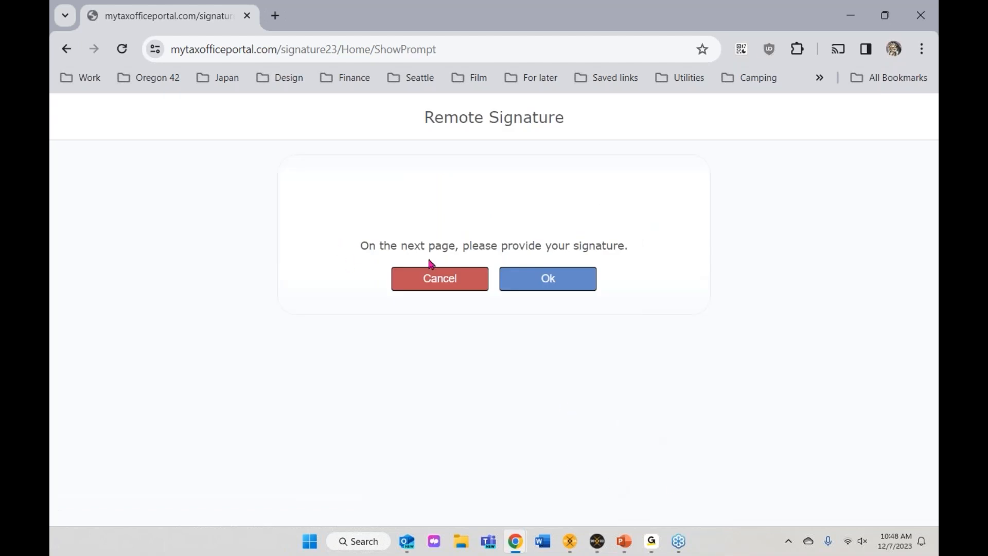
Step: Draw the taxpayer's signature, submit it, agree to sign electronically, and close the thank-you tab
left_click(550, 280)
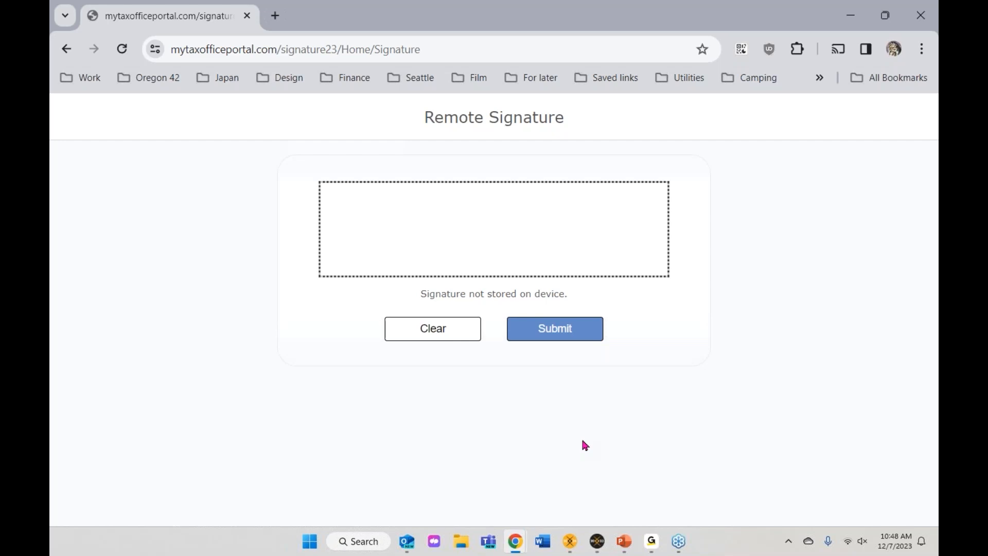
mouse_move(372, 251)
left_mouse_down()
mouse_move(341, 245)
mouse_move(362, 223)
mouse_move(441, 249)
mouse_move(552, 249)
left_mouse_up()
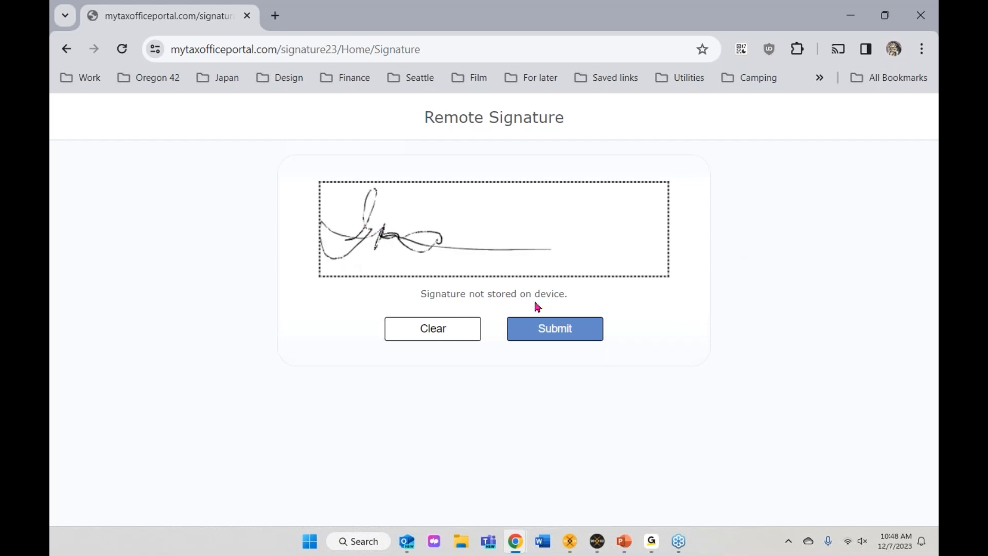
left_click(531, 335)
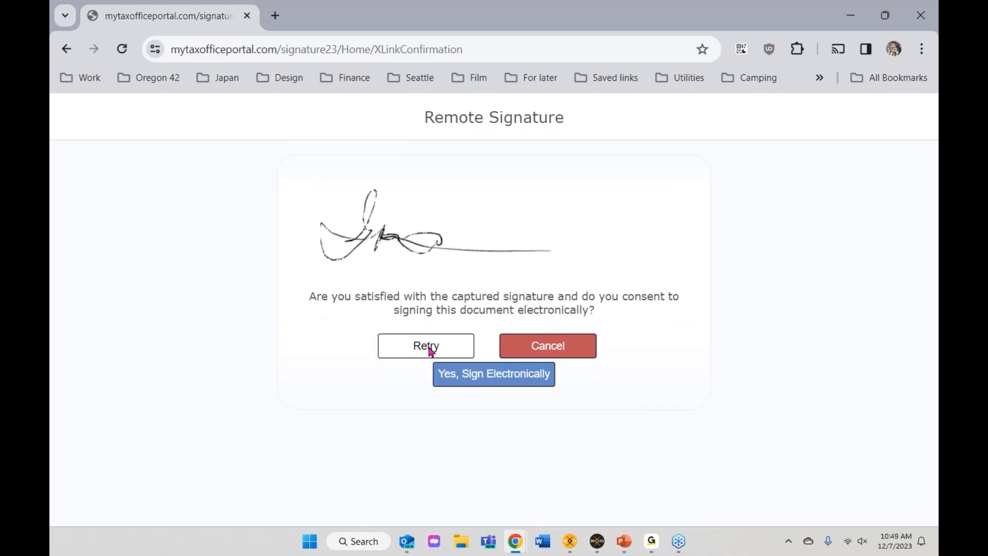
left_click(478, 383)
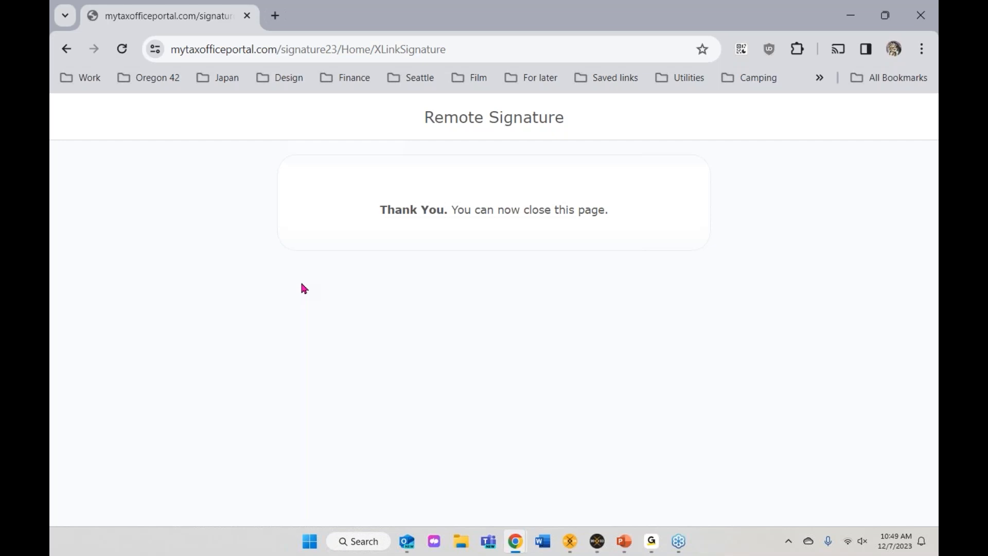
left_click(245, 17)
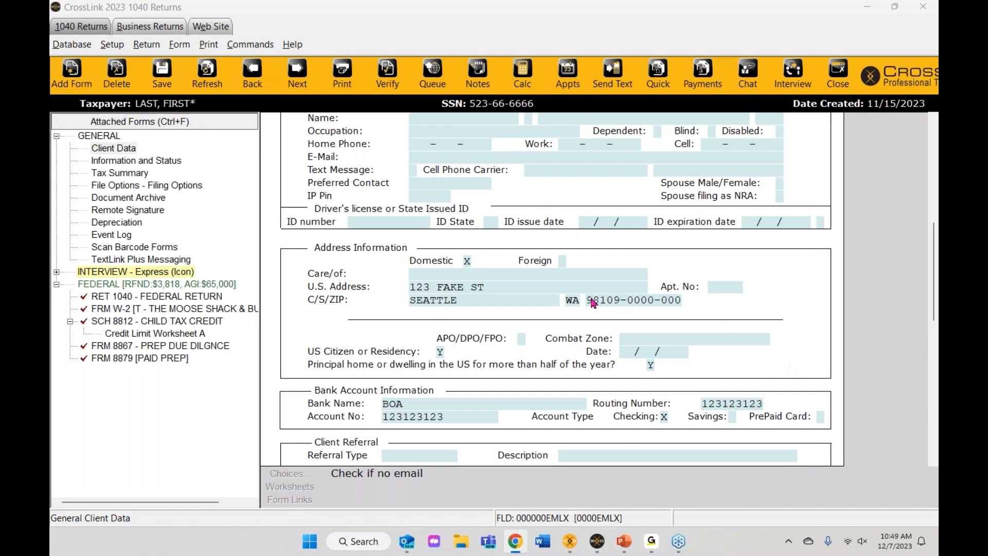
Step: Open the Signed Full Tax Return archived 12/07/2023 10:45:48 from Document Archive
scroll(586, 395, "up", 1)
scroll(586, 394, "up", 5)
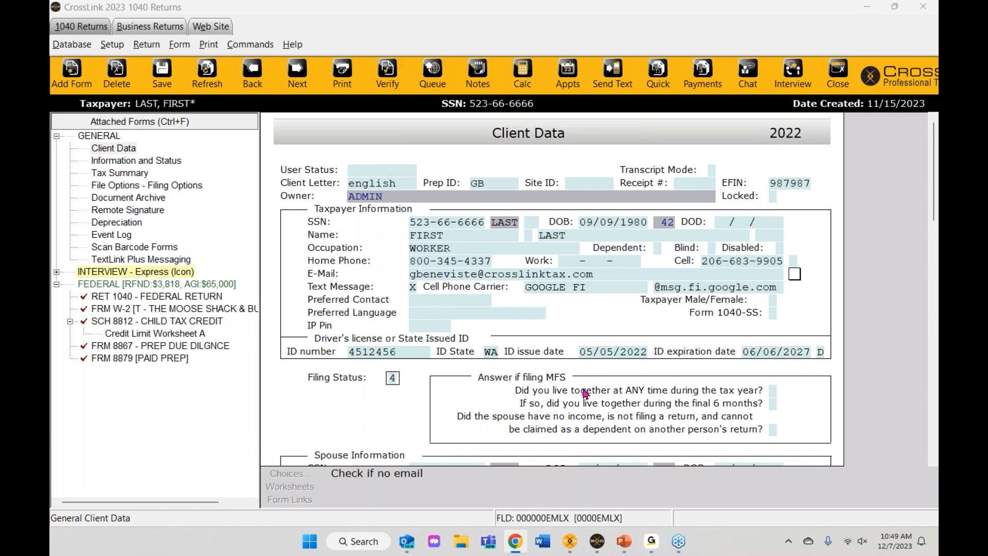
left_click(87, 201)
double_click(116, 202)
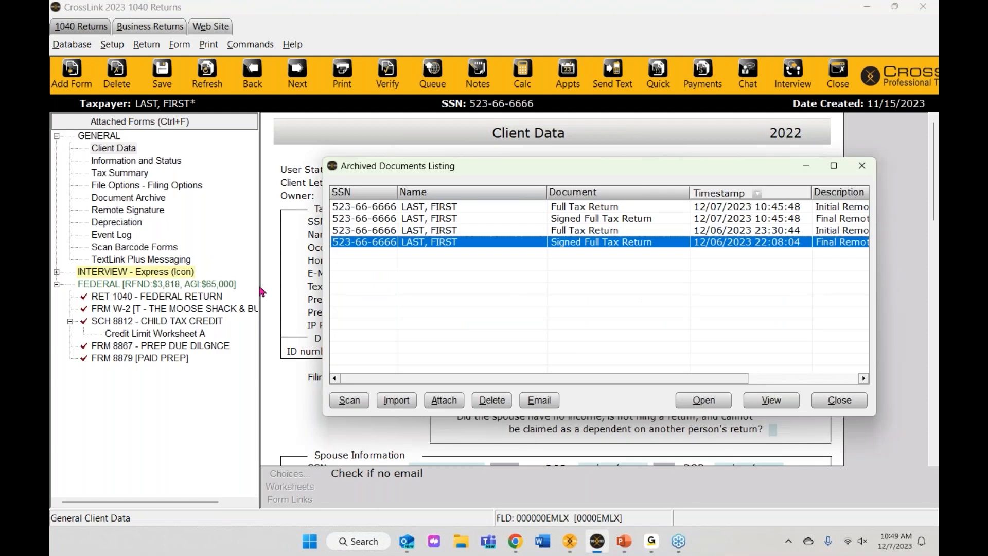
left_click_drag(693, 174, 603, 164)
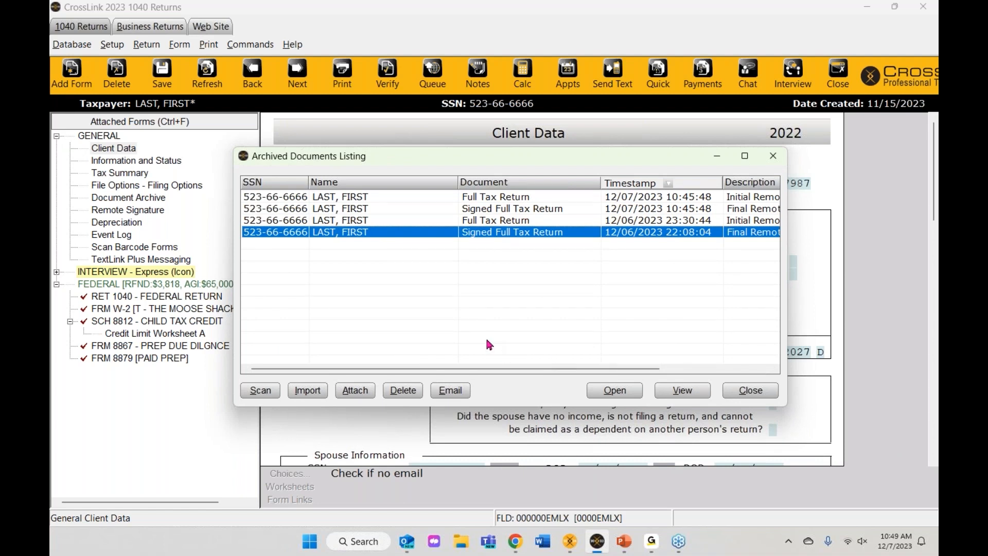
left_click(689, 210)
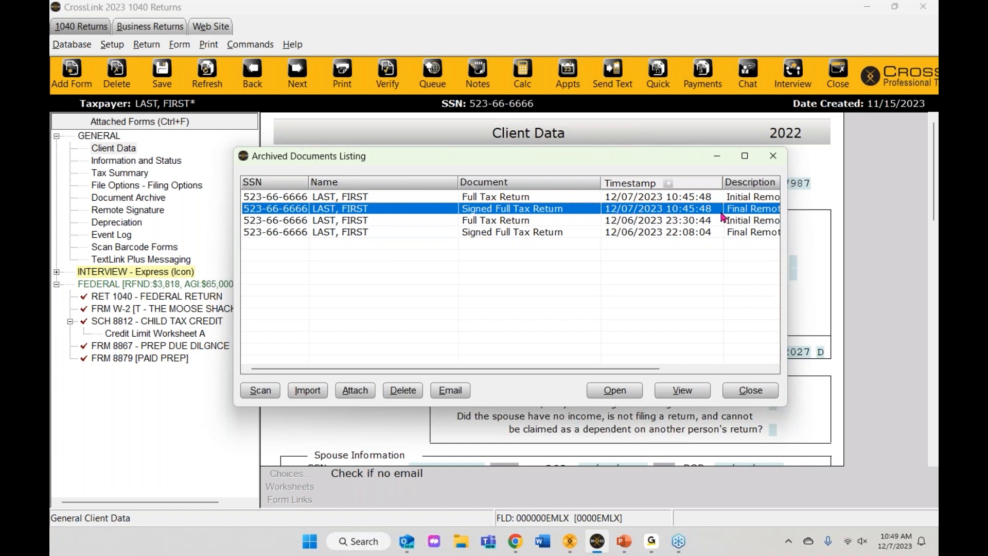
double_click(343, 212)
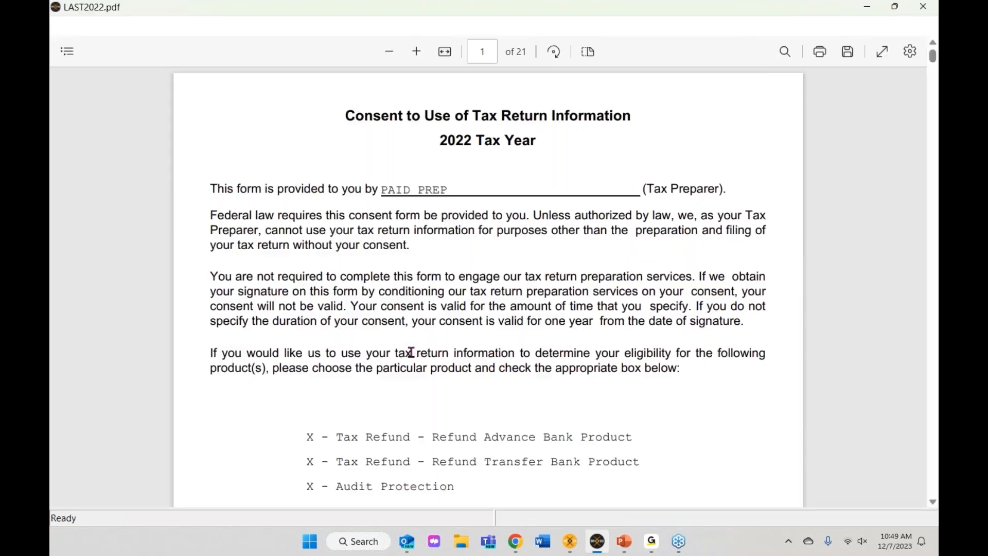
Step: Scroll through LAST2022.pdf to check the 12/07/23 taxpayer signature on page 1 and the forms
scroll(427, 358, "up", 4)
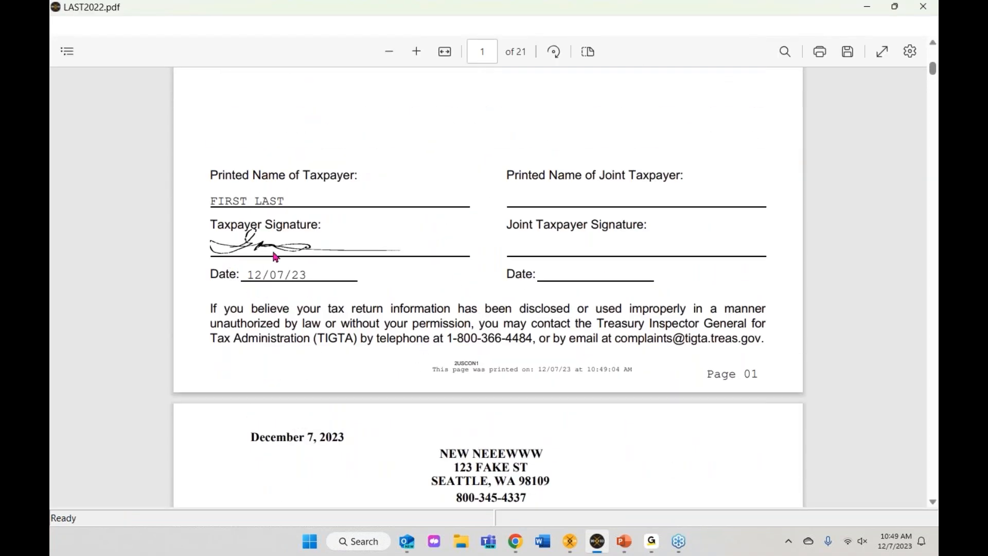
scroll(435, 374, "down", 20)
scroll(435, 374, "down", 15)
scroll(435, 374, "up", 8)
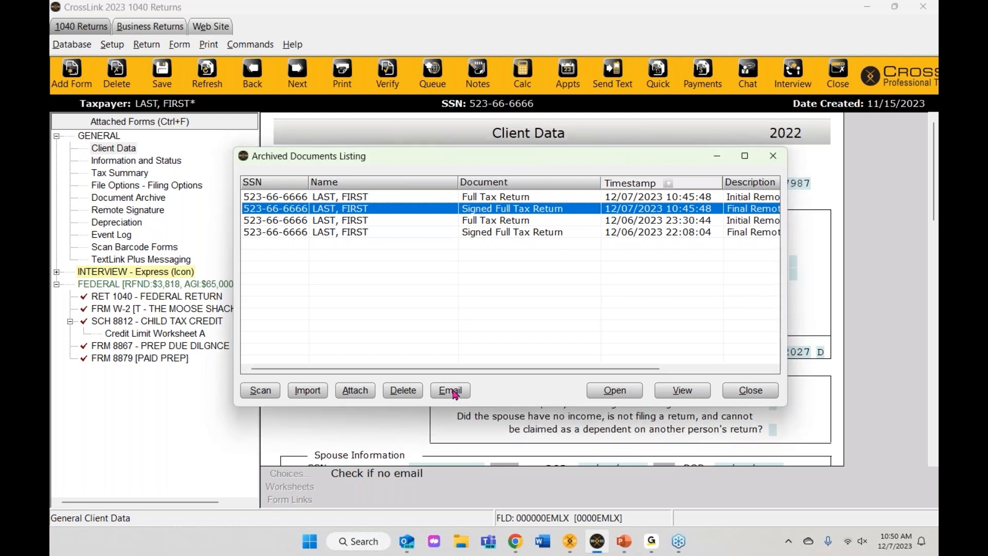
Step: E-mail today's Signed Full Tax Return to the taxpayer as a password-protected PDF, then close the archive list
left_click(361, 221)
left_click(360, 210)
left_click(451, 390)
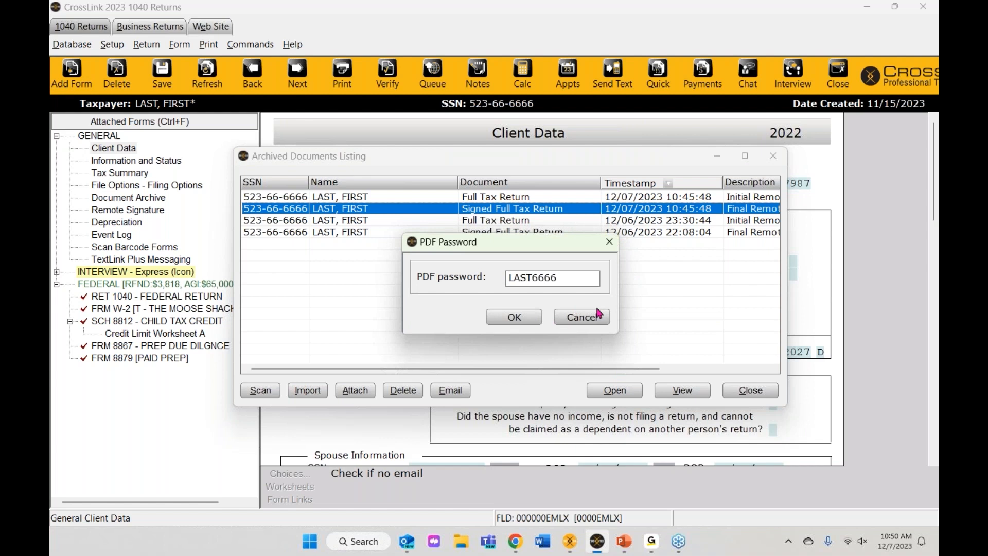
left_click(513, 317)
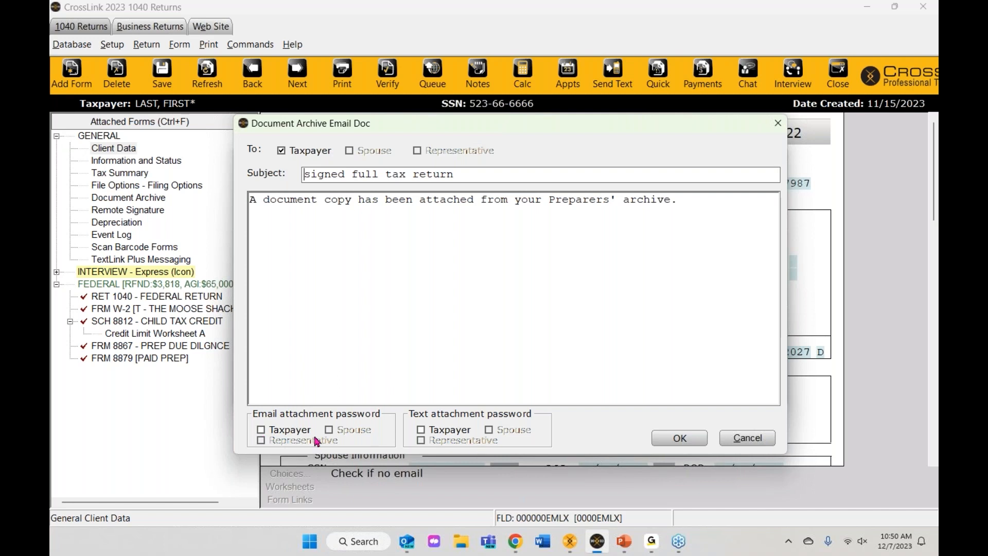
left_click(259, 430)
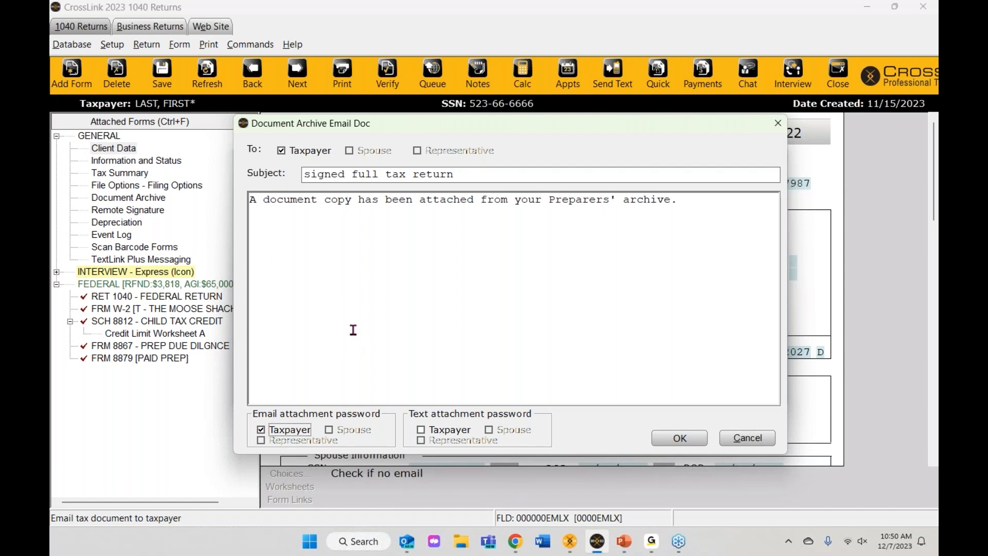
left_click(682, 440)
left_click(507, 312)
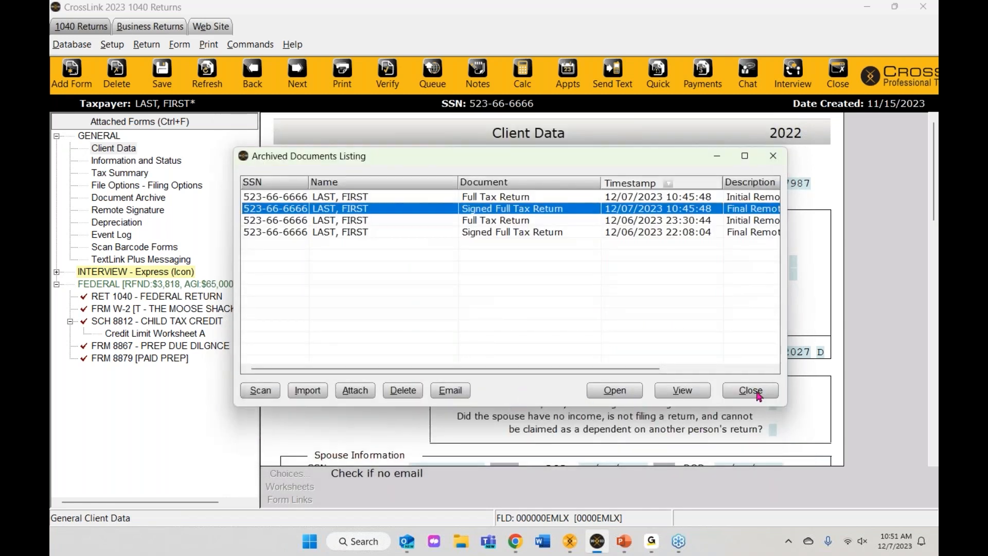
left_click(750, 391)
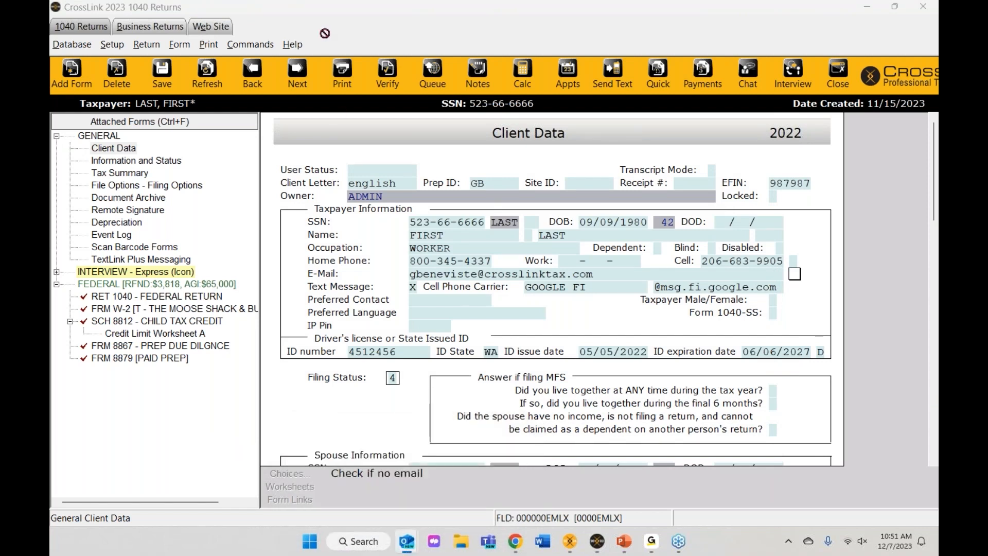
Step: Bring the password e-mail into view and copy the PDF's document password
left_click_drag(937, 173, 374, 26)
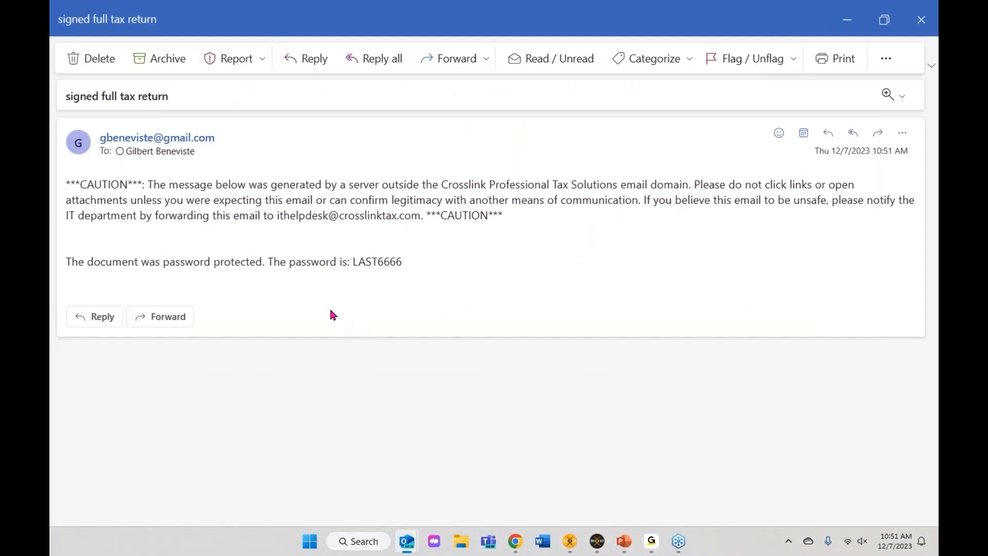
left_click_drag(694, 24, 938, 60)
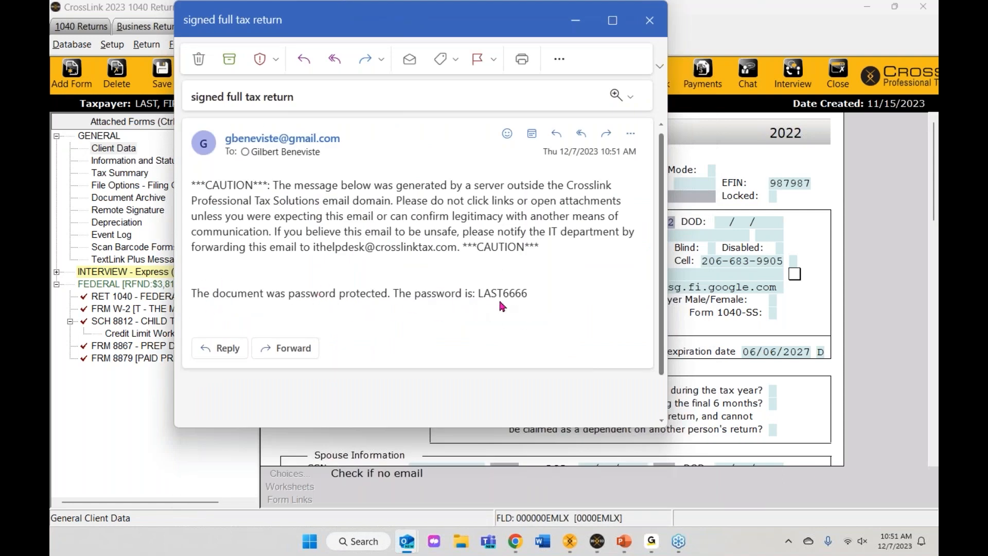
left_click_drag(528, 293, 475, 294)
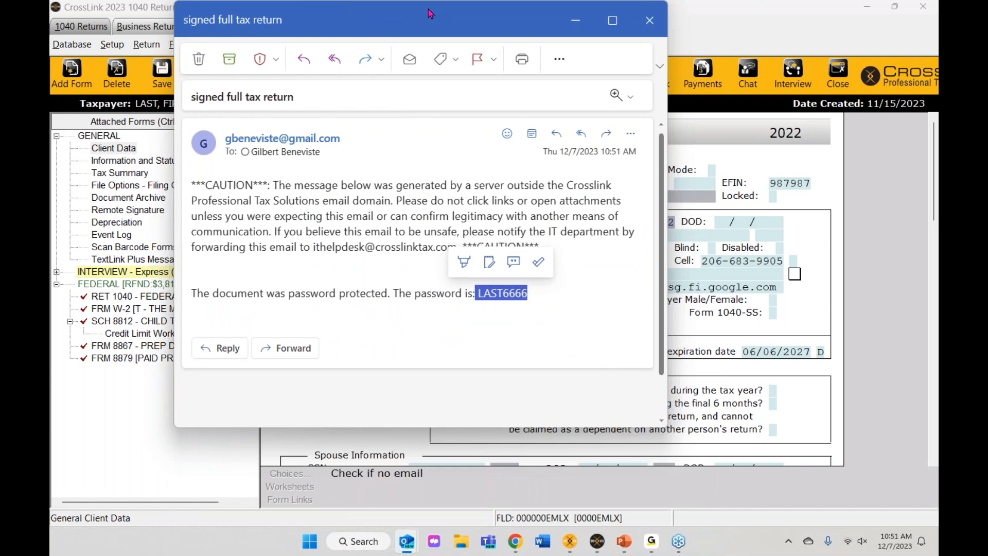
left_click_drag(431, 21, 938, 201)
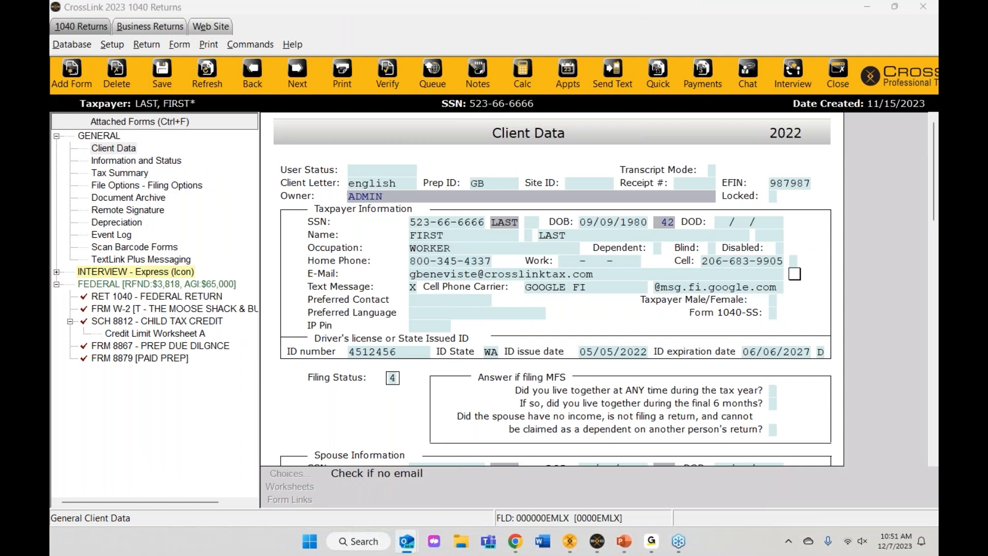
Step: Open the attached signed-return PDF, unlock it with the password, and scroll through it
left_click_drag(938, 31, 526, 16)
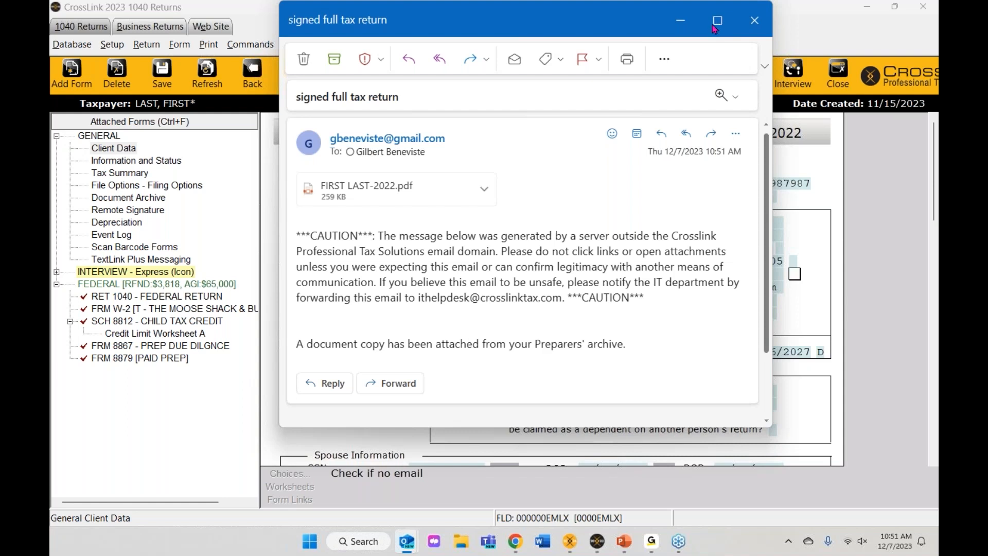
left_click(363, 201)
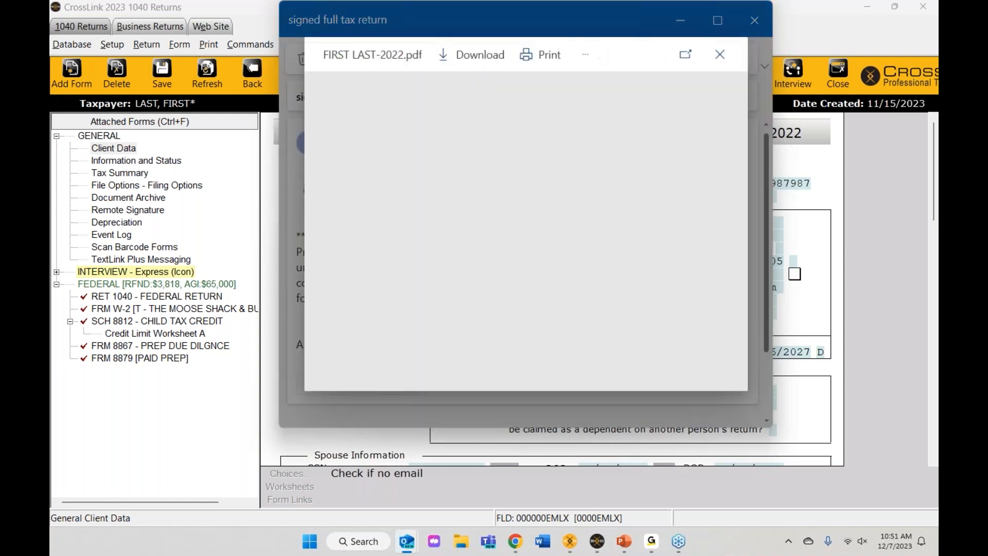
type("****")
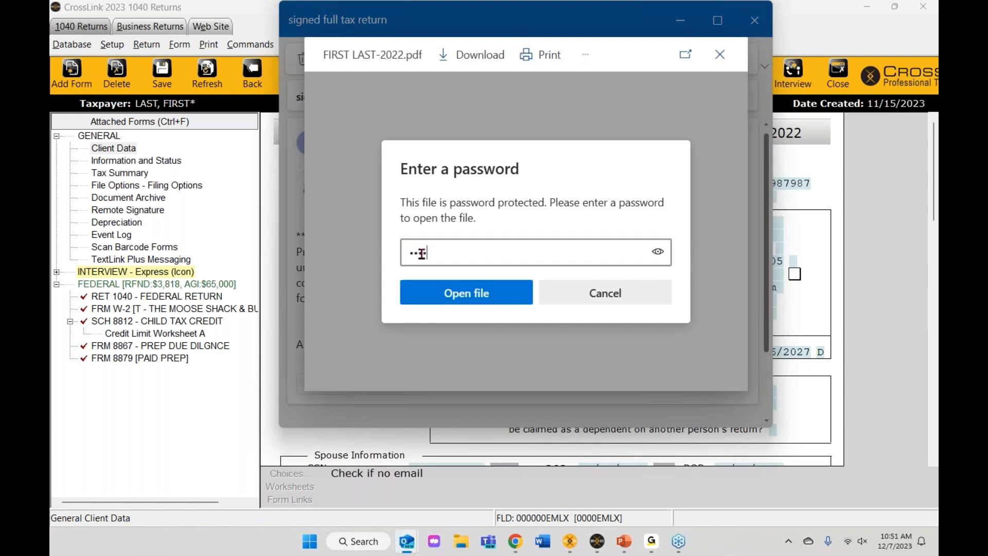
type("****")
key("Return")
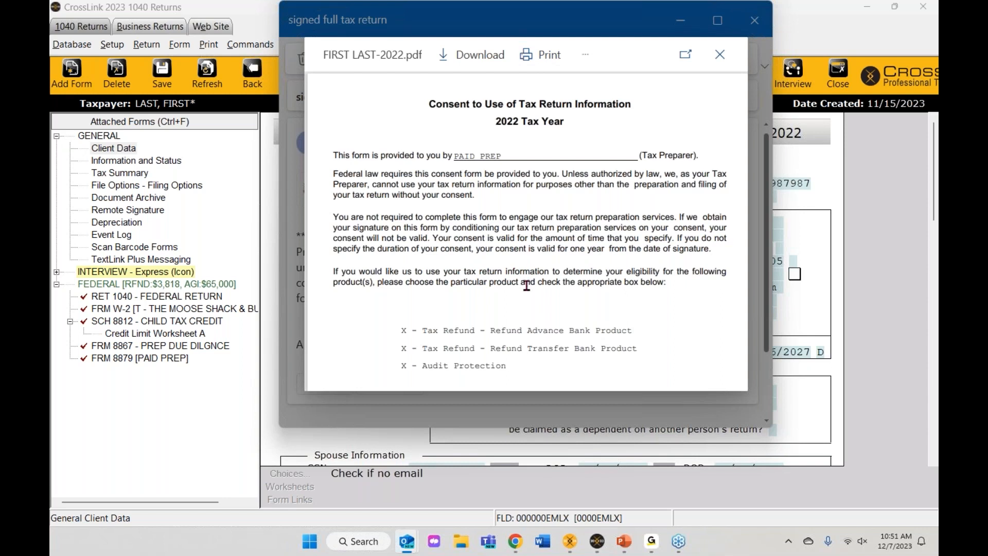
scroll(615, 211, "down", 10)
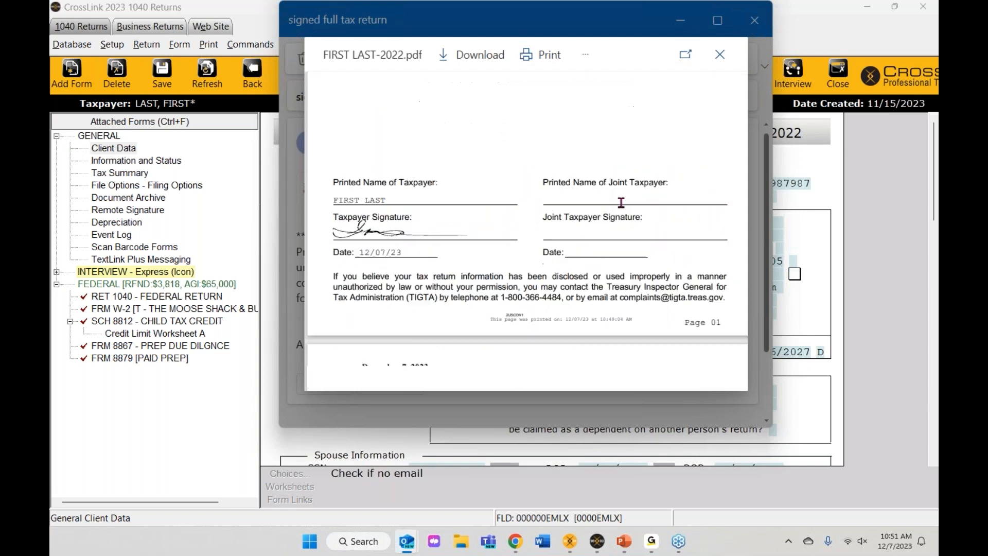
scroll(621, 202, "down", 15)
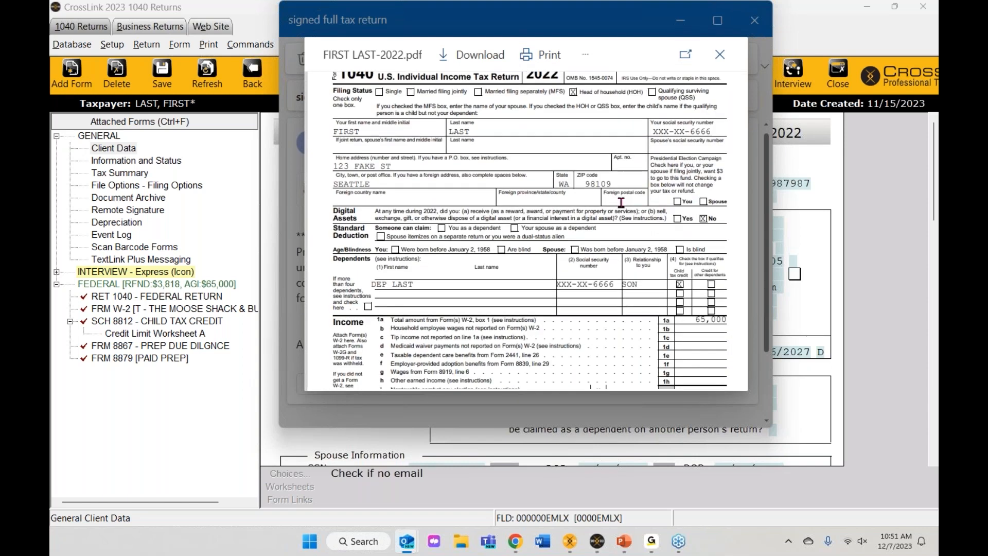
scroll(621, 203, "down", 20)
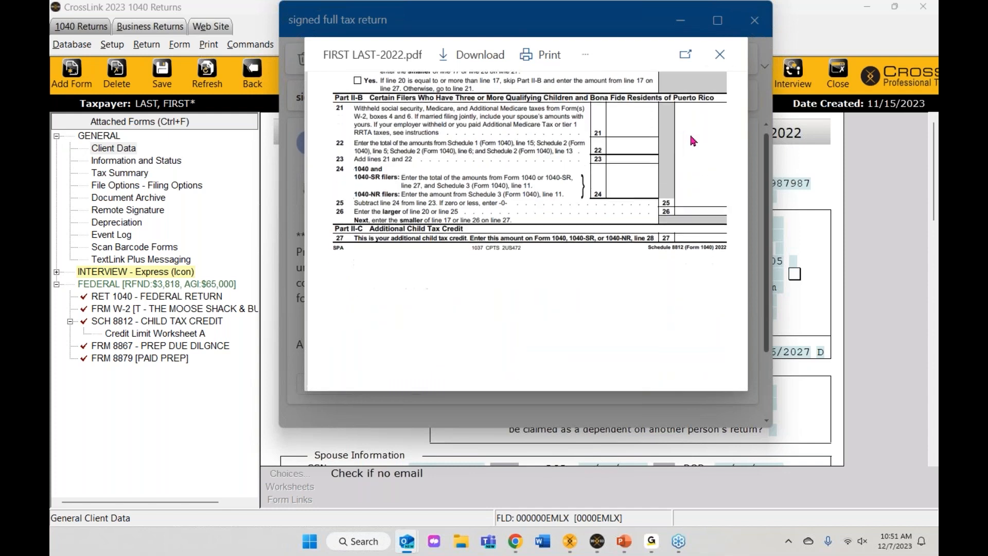
Step: Close the PDF and the e-mail windows to return to CrossLink
left_click(720, 54)
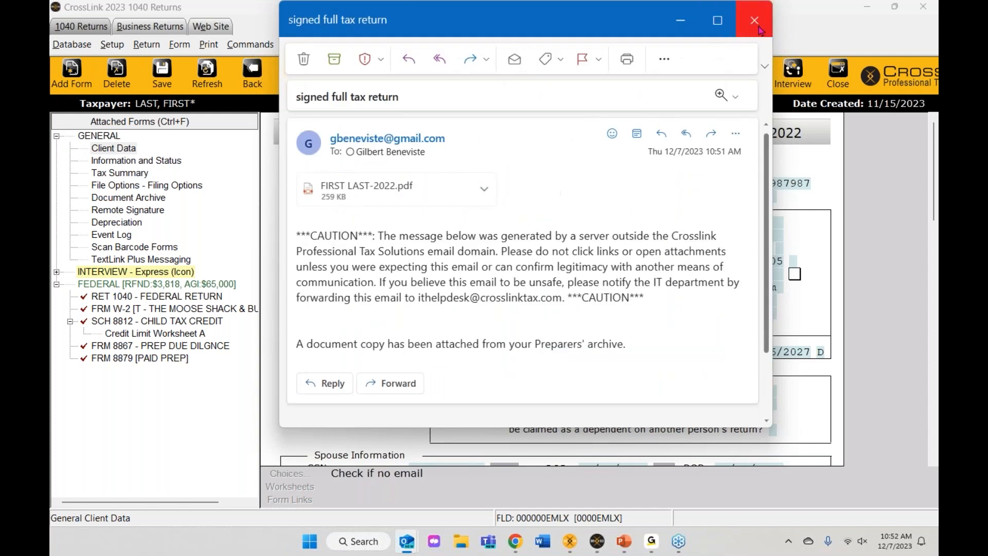
left_click(755, 21)
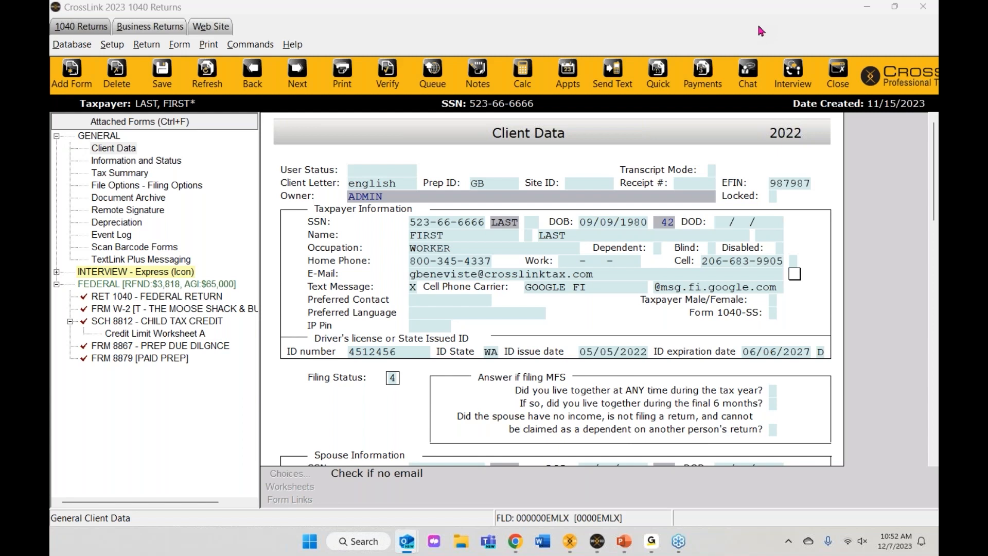
left_click(113, 44)
left_click(131, 62)
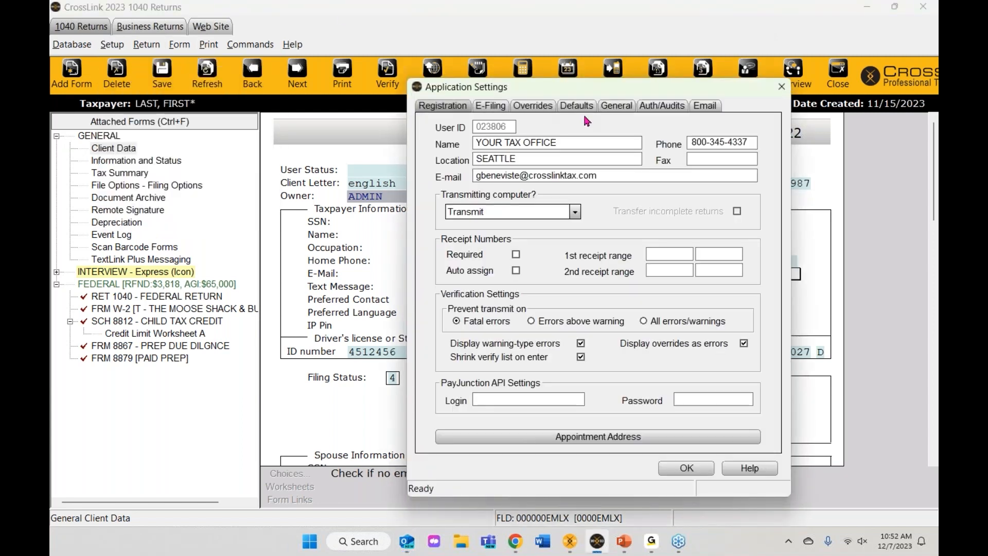
left_click(705, 106)
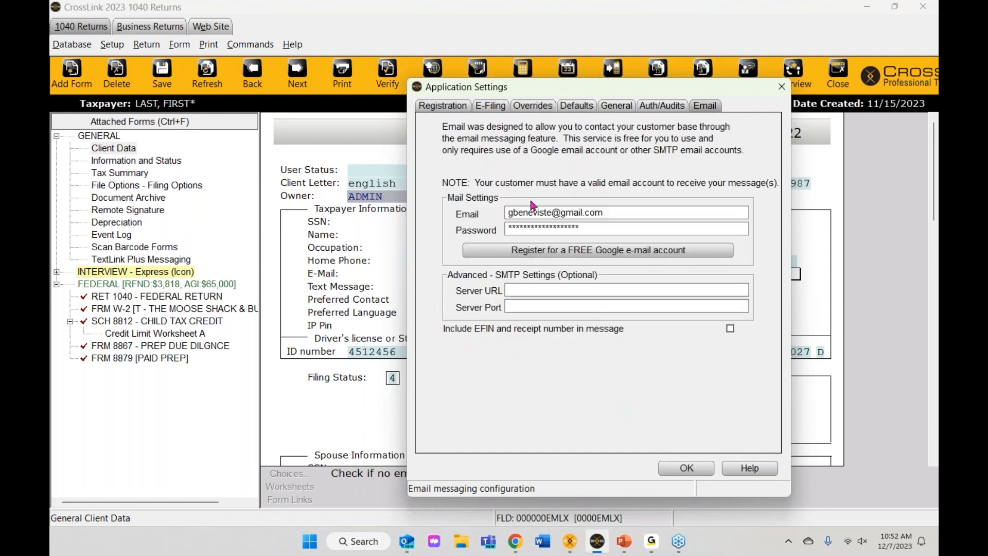
left_click_drag(635, 213, 454, 217)
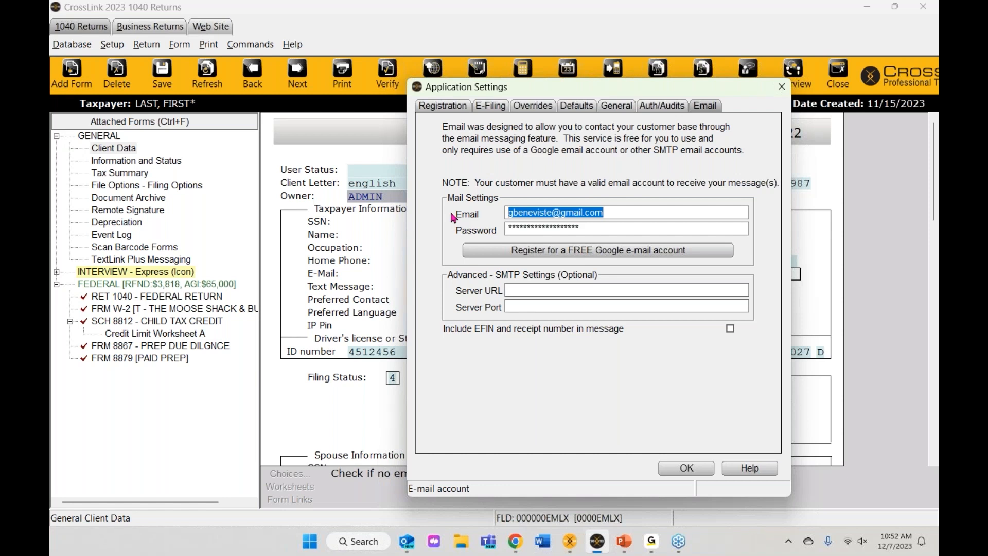
left_click_drag(603, 226, 428, 231)
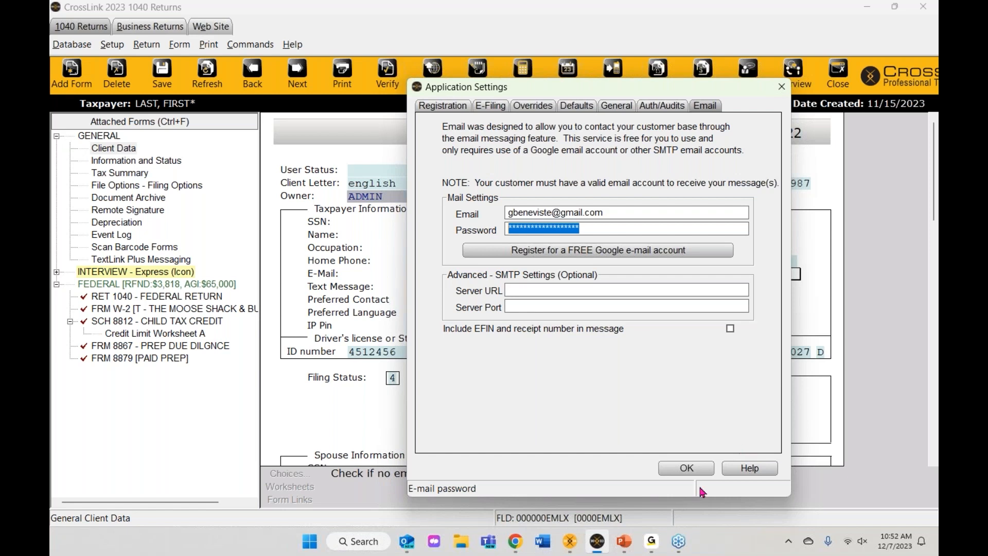
left_click(782, 86)
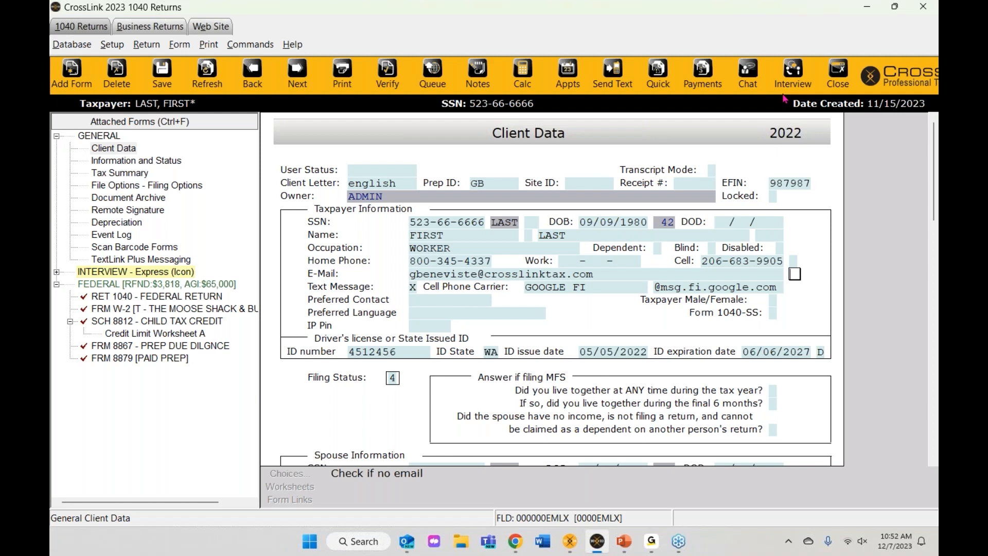
Step: Queue the client's federal return for transmission with Queue Federal checked
left_click(433, 77)
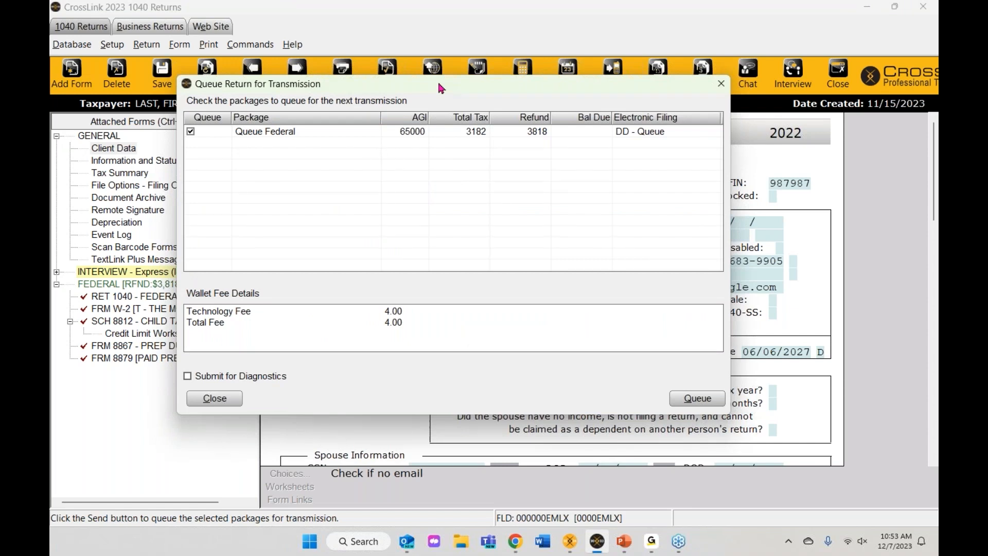
left_click(703, 402)
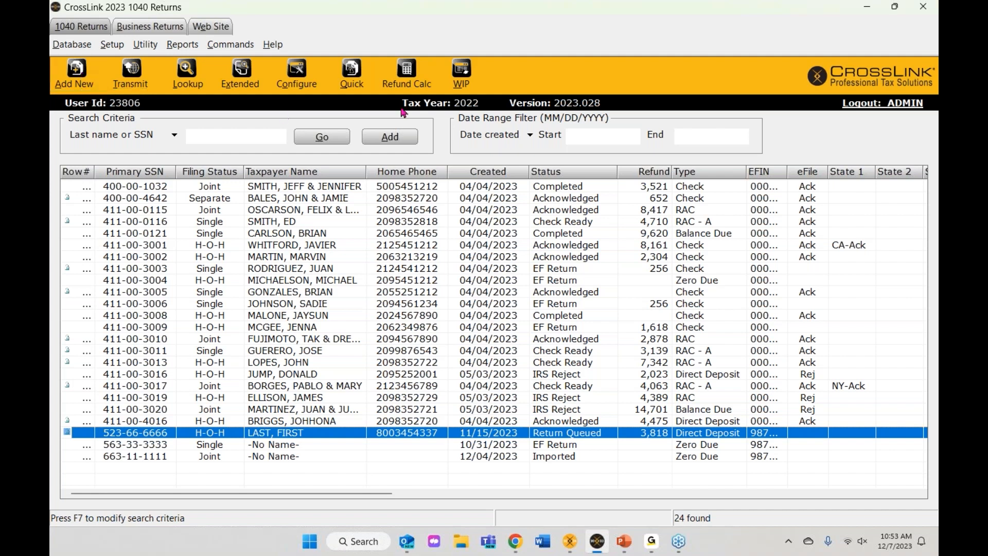
Step: From the Work In Progress Summary, transmit the queued items to Central Site and dismiss the success messages
left_click(460, 82)
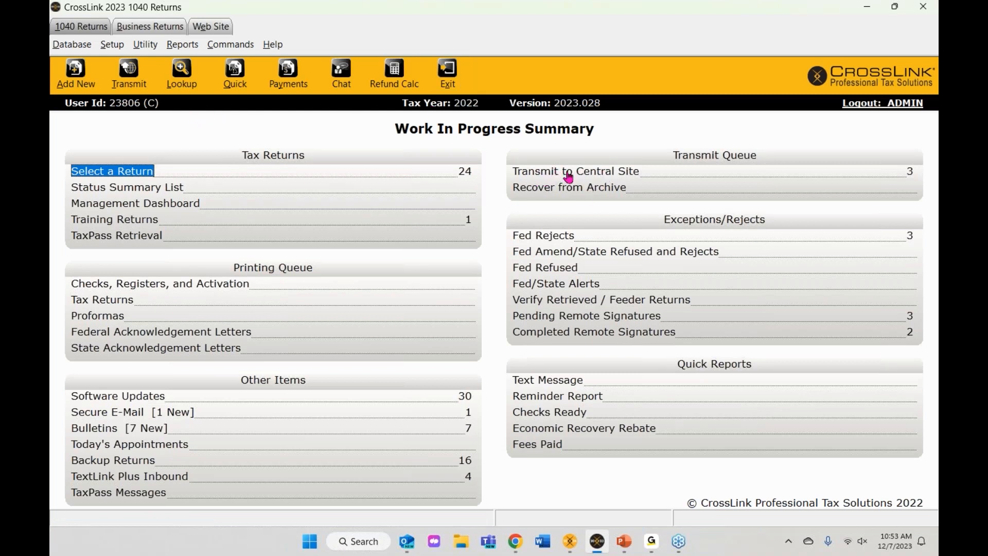
left_click(132, 77)
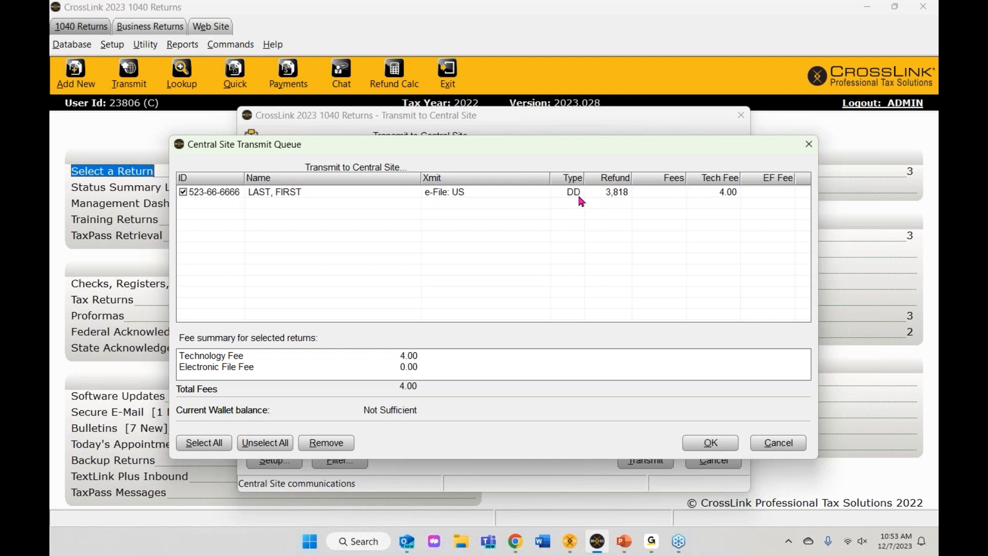
left_click(276, 444)
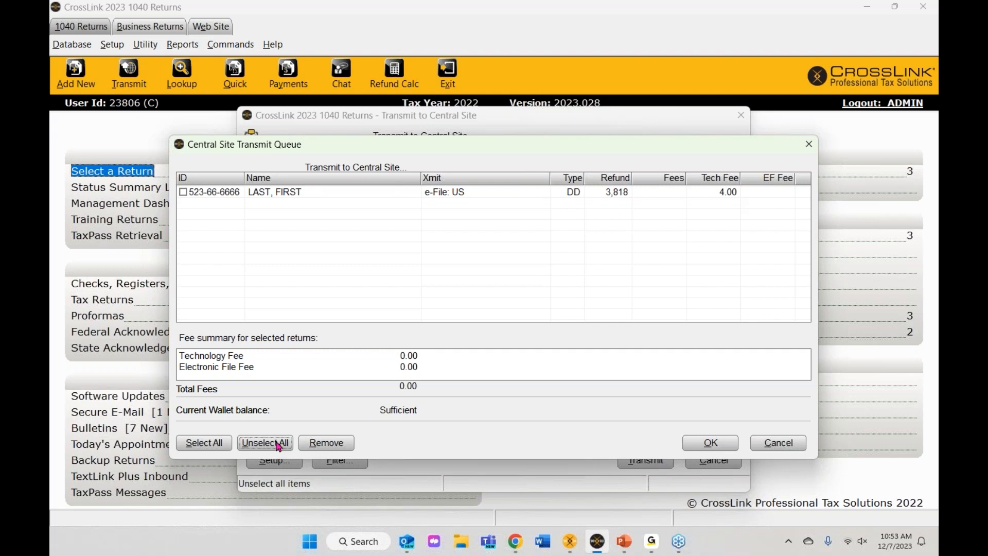
left_click(715, 444)
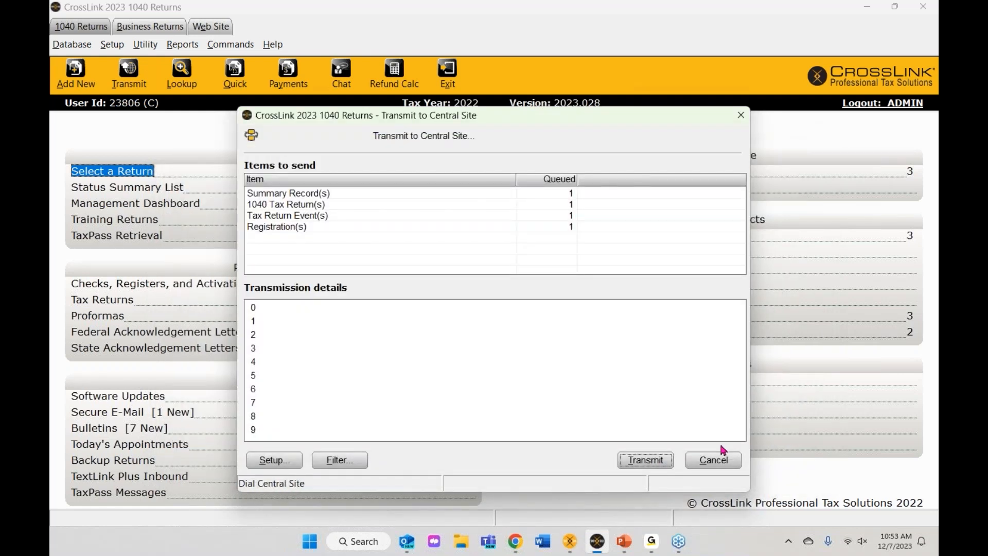
left_click(645, 464)
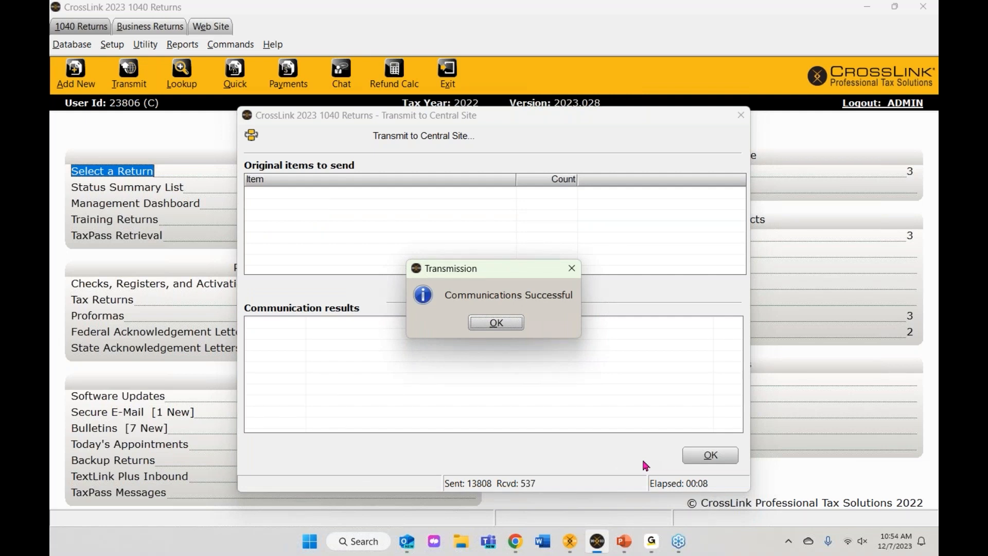
left_click(500, 329)
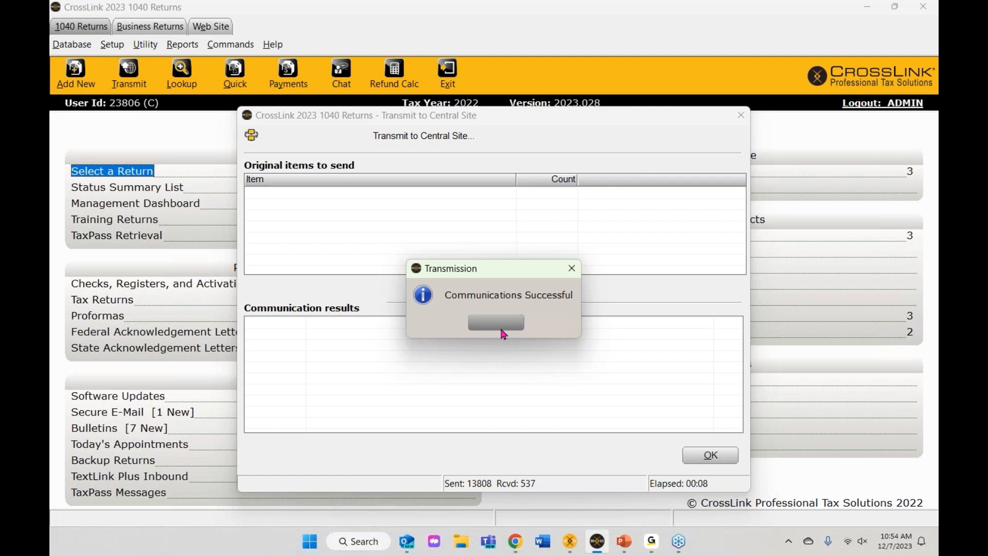
left_click(703, 465)
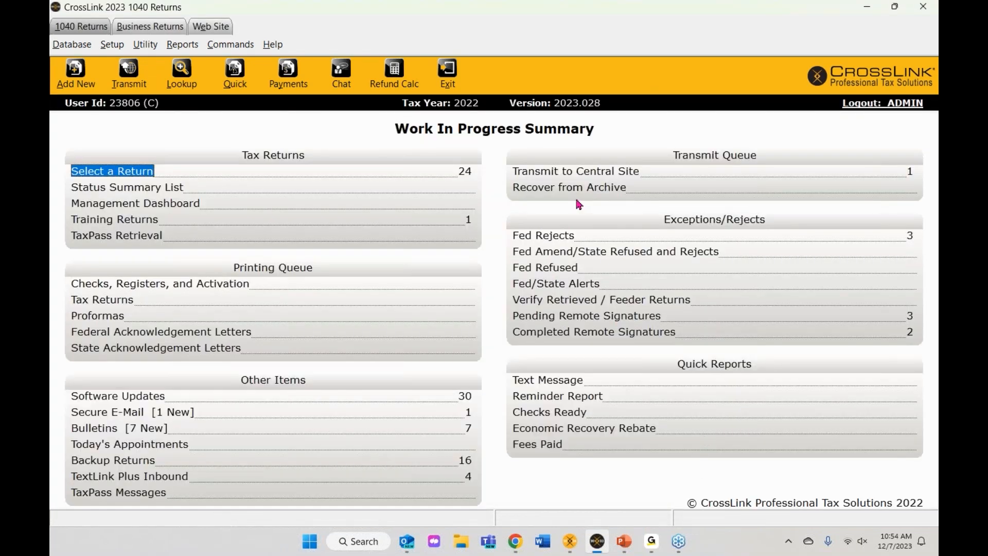
Step: Review the one queued 1040 return in Transmit to Central Site, then close the window
left_click(570, 173)
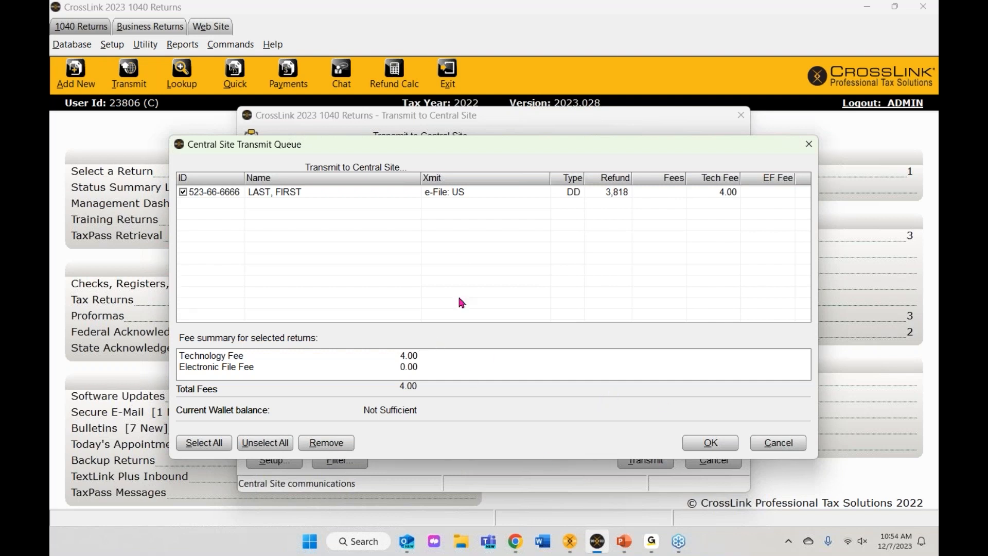
left_click(701, 443)
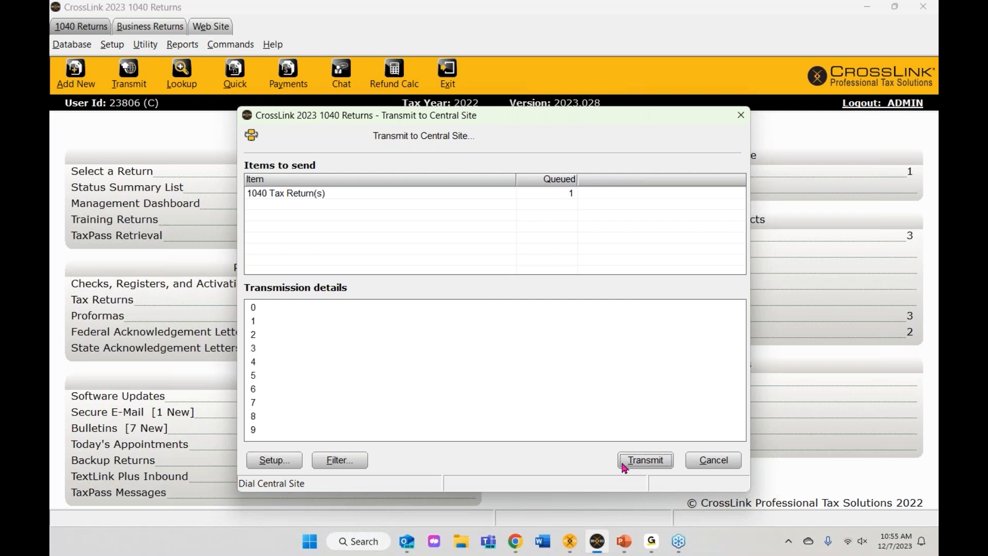
left_click(713, 465)
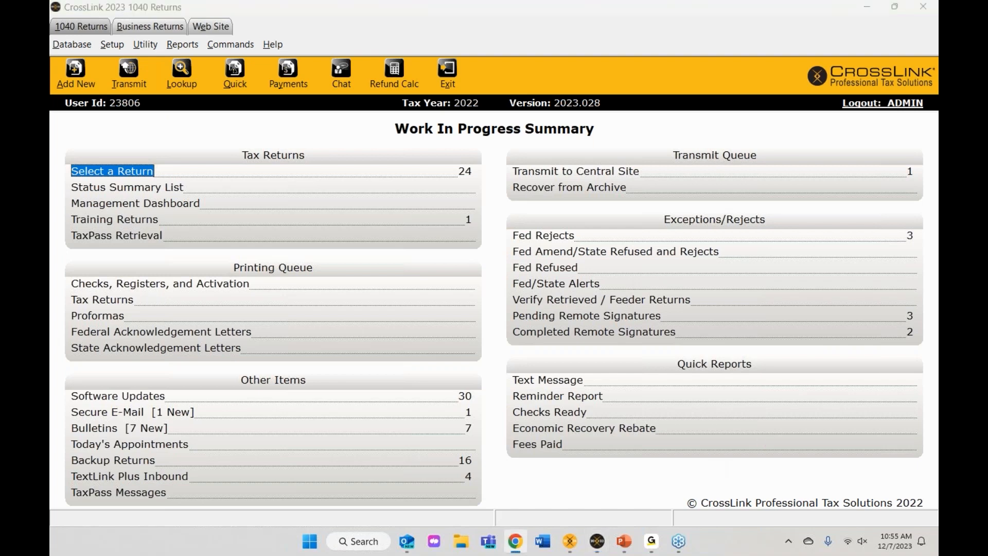
Step: Maximize the TaxPass browser window and log in with the client's credentials
left_click_drag(938, 257, 254, 1)
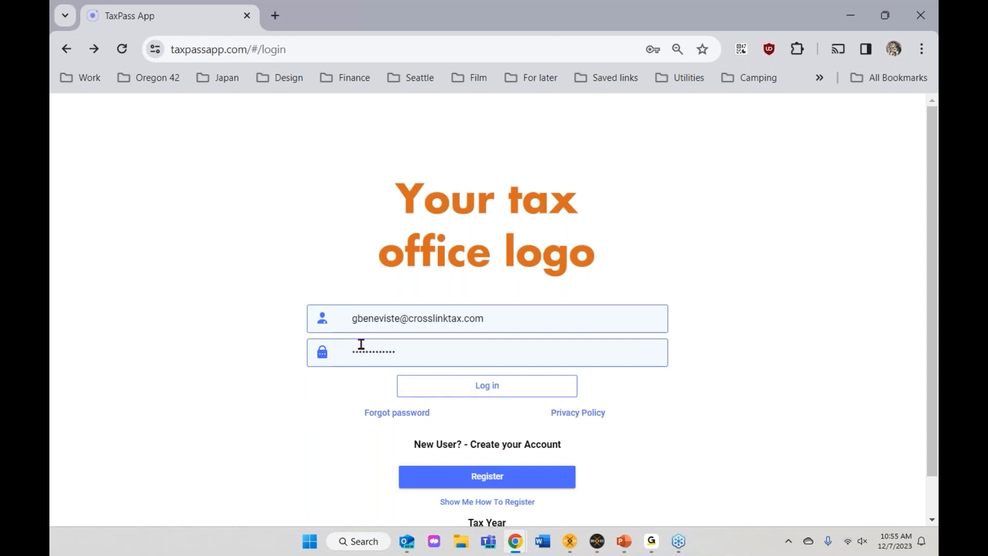
left_click(492, 391)
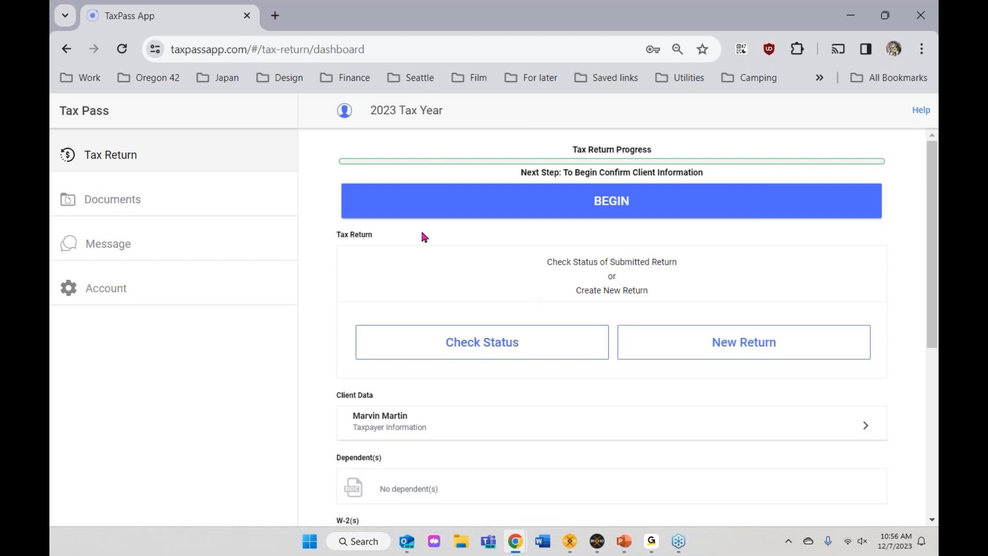
Step: Begin the client's new 2023 return and accept the taxpayer identity and address details
left_click(619, 209)
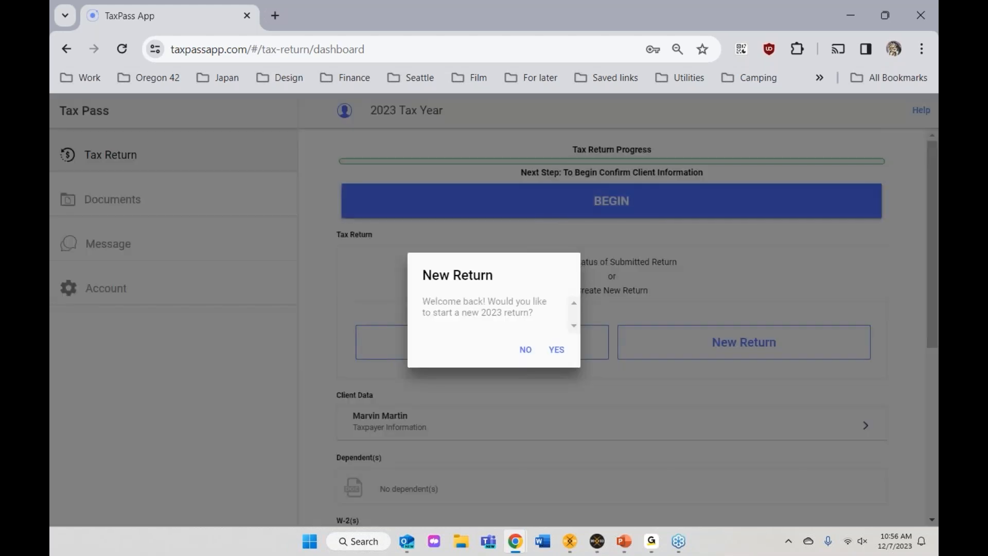
left_click(554, 352)
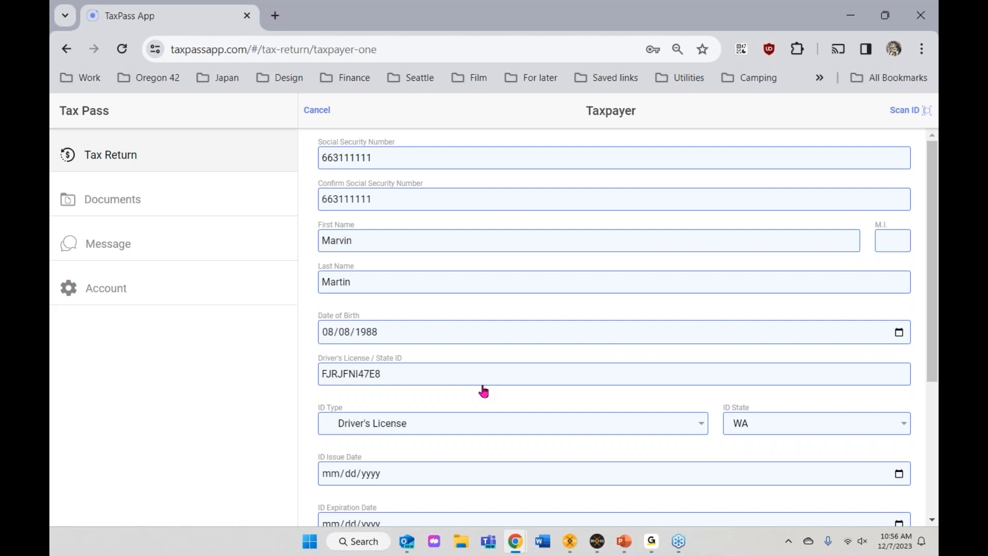
scroll(484, 391, "down", 3)
scroll(613, 330, "down", 2)
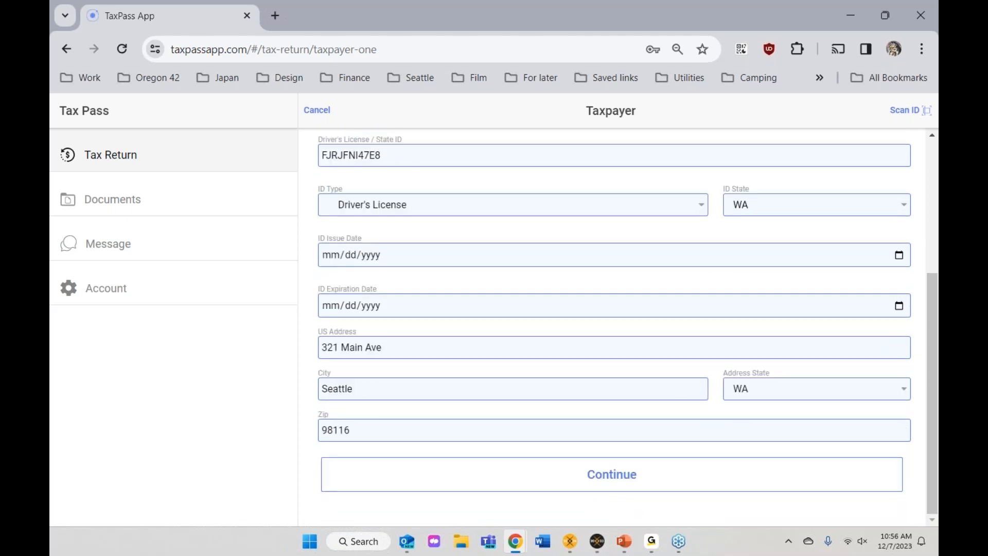
scroll(613, 330, "up", 5)
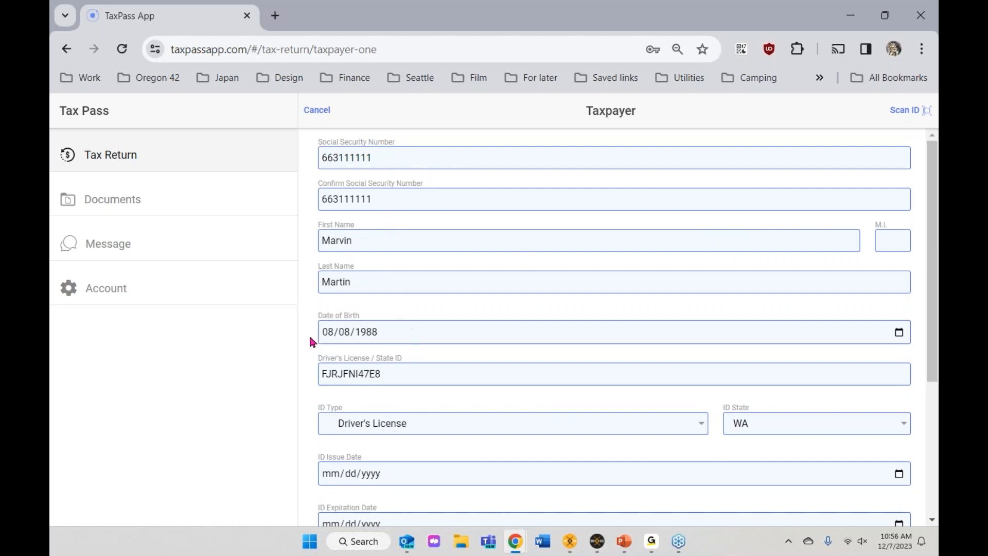
scroll(453, 265, "down", 3)
scroll(538, 346, "down", 2)
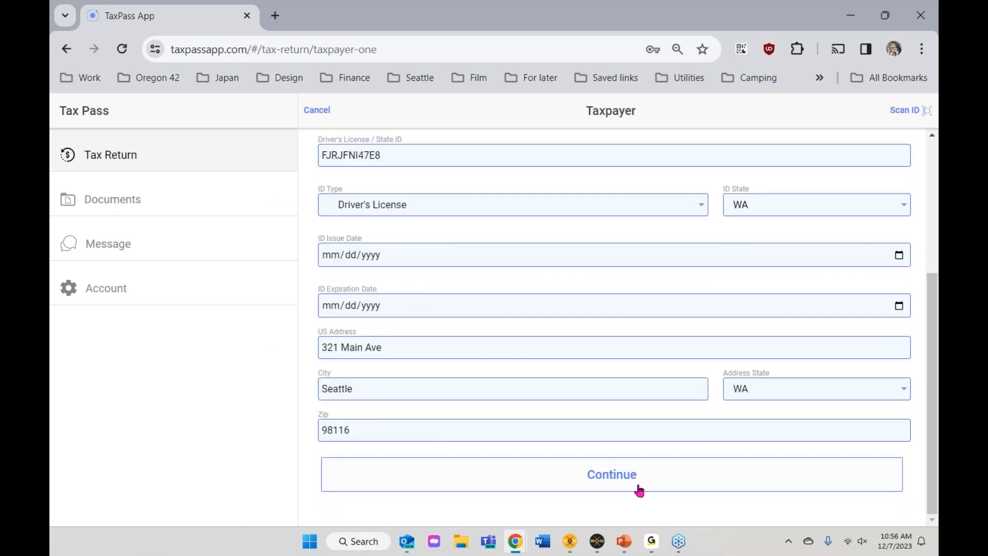
left_click(636, 484)
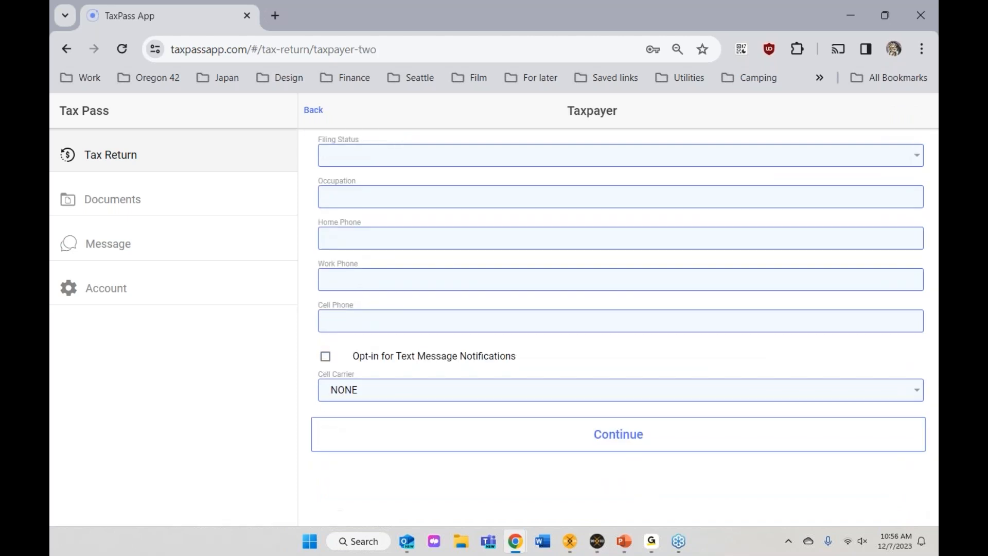
Step: Set the filing status to Single and save the taxpayer contact and bank page
left_click(389, 160)
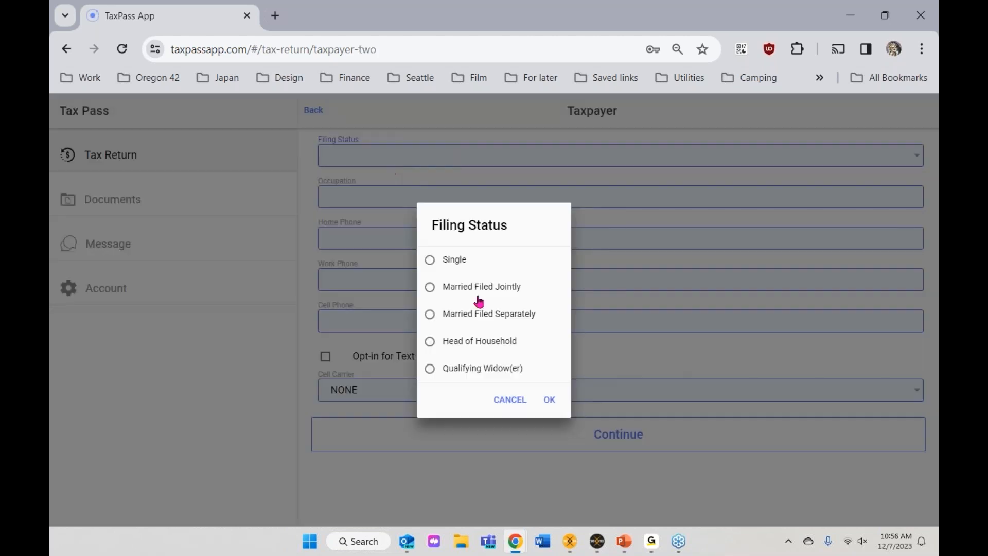
left_click(440, 269)
left_click(549, 399)
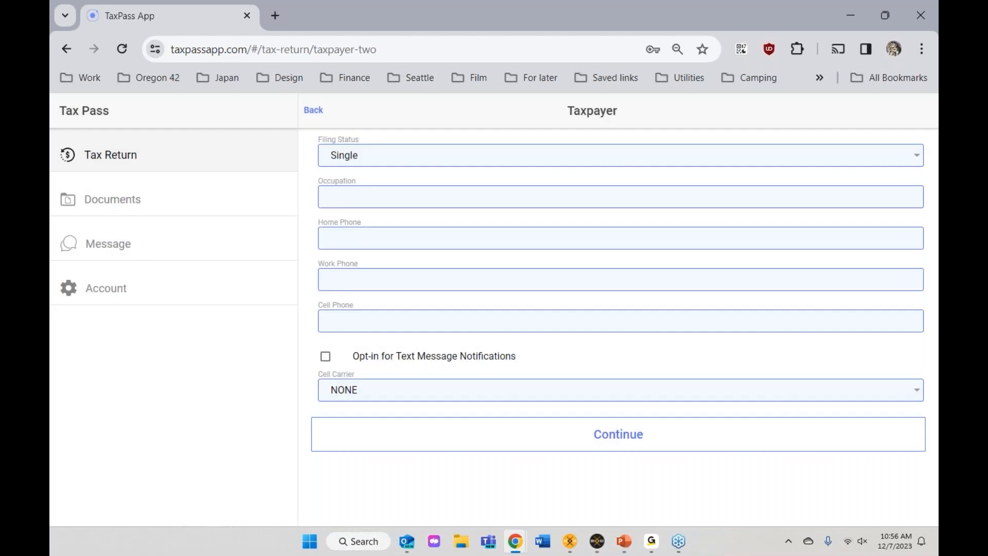
left_click(620, 450)
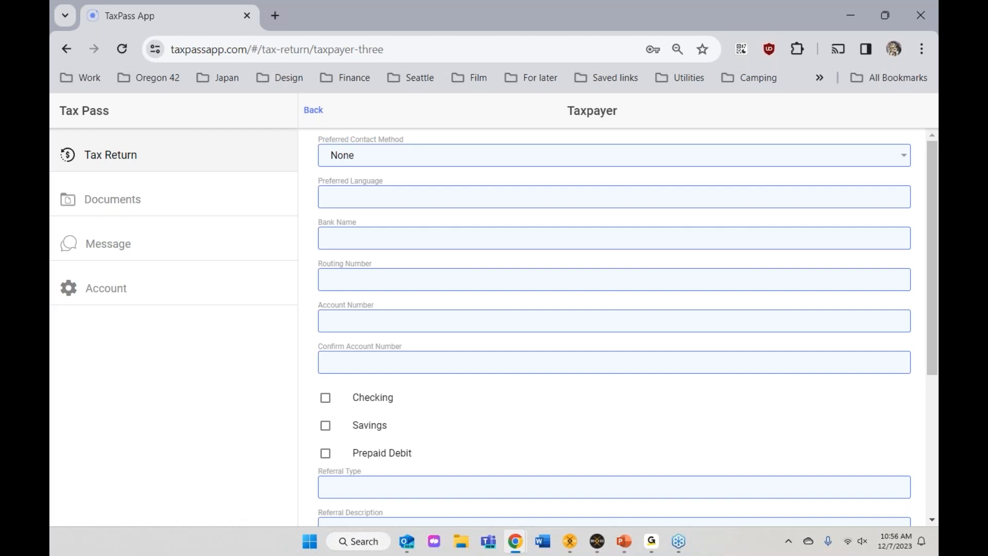
scroll(613, 324, "down", 4)
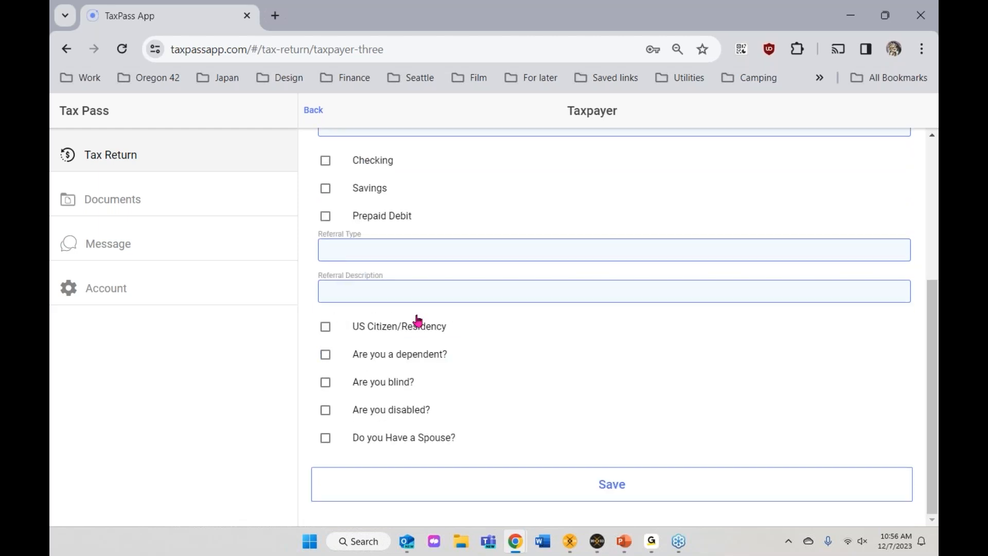
left_click(311, 114)
left_click(609, 434)
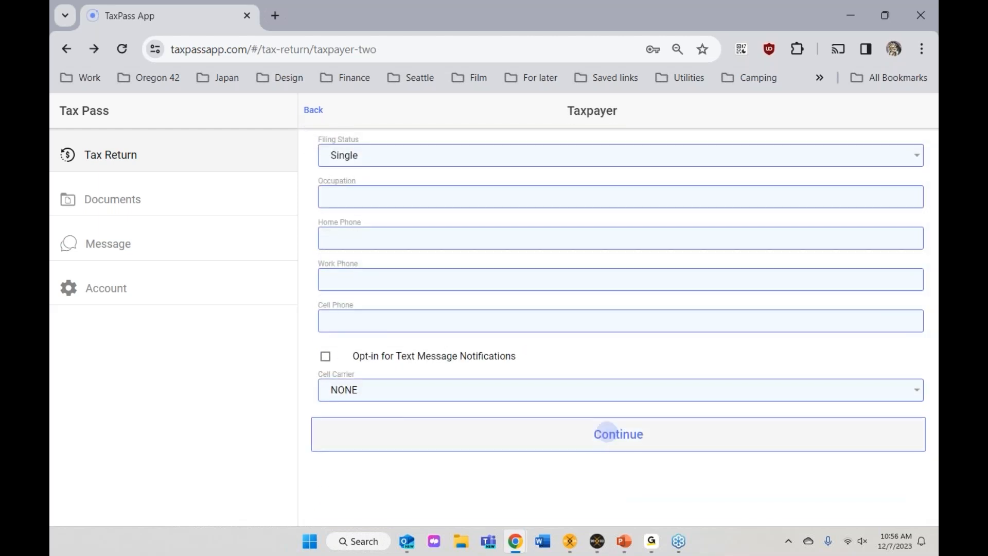
scroll(582, 439, "down", 5)
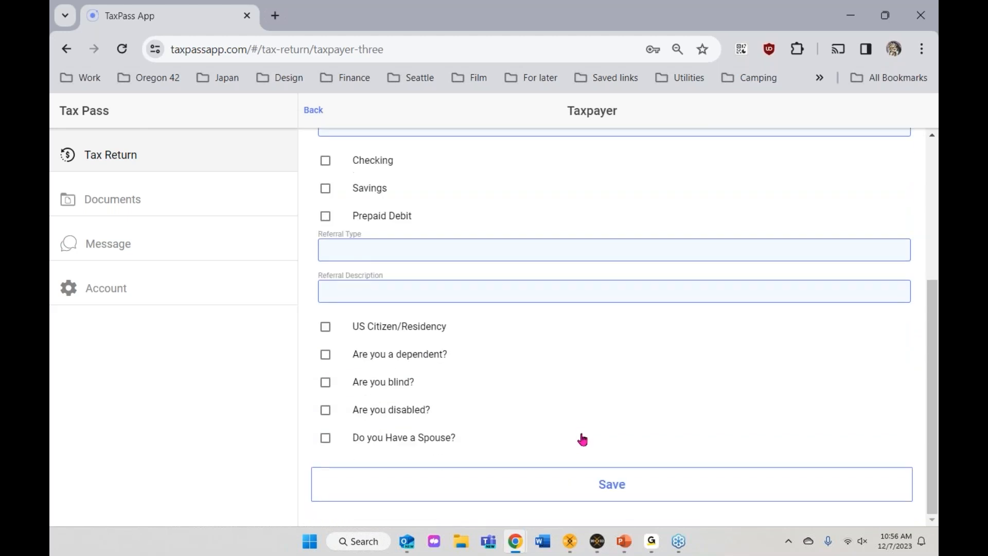
left_click(583, 499)
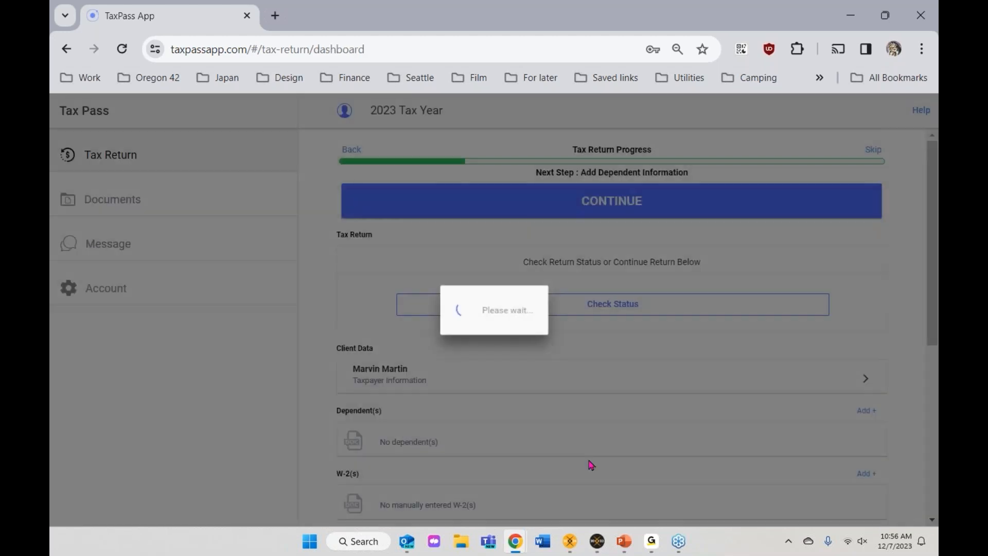
Step: Submit the saved return to the tax preparer, then switch back to CrossLink
scroll(592, 338, "down", 6)
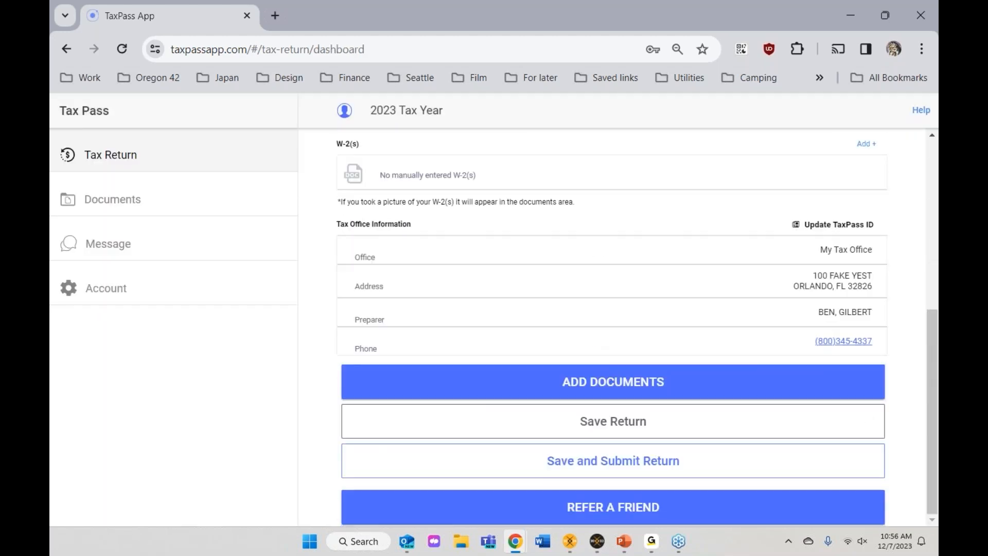
left_click(585, 463)
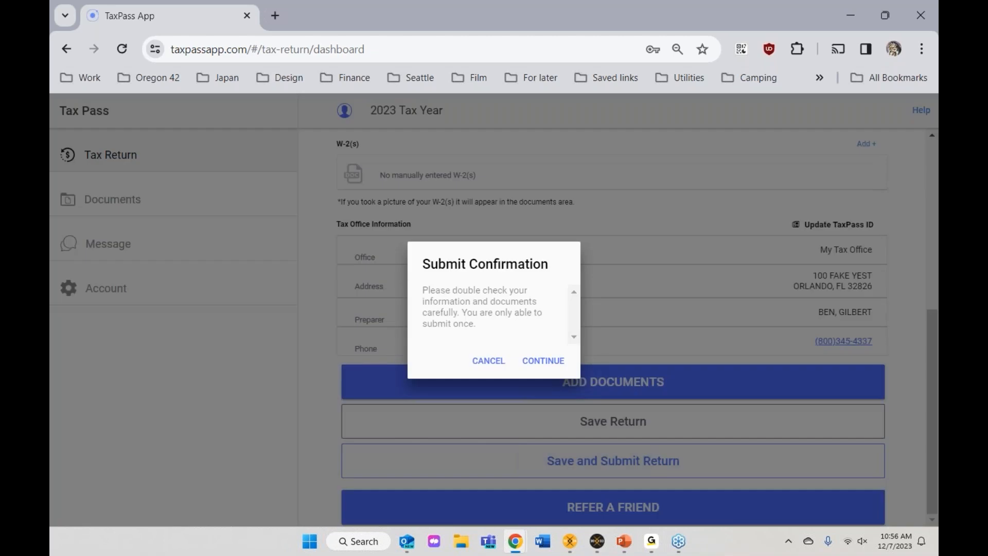
left_click(497, 364)
scroll(865, 354, "down", 1)
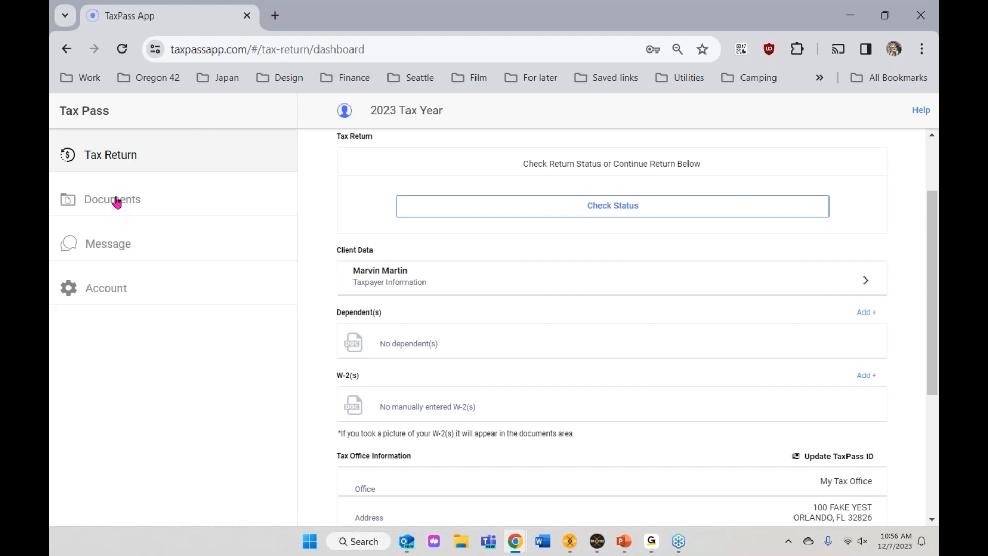
scroll(493, 309, "down", 5)
left_click(601, 462)
left_click(546, 362)
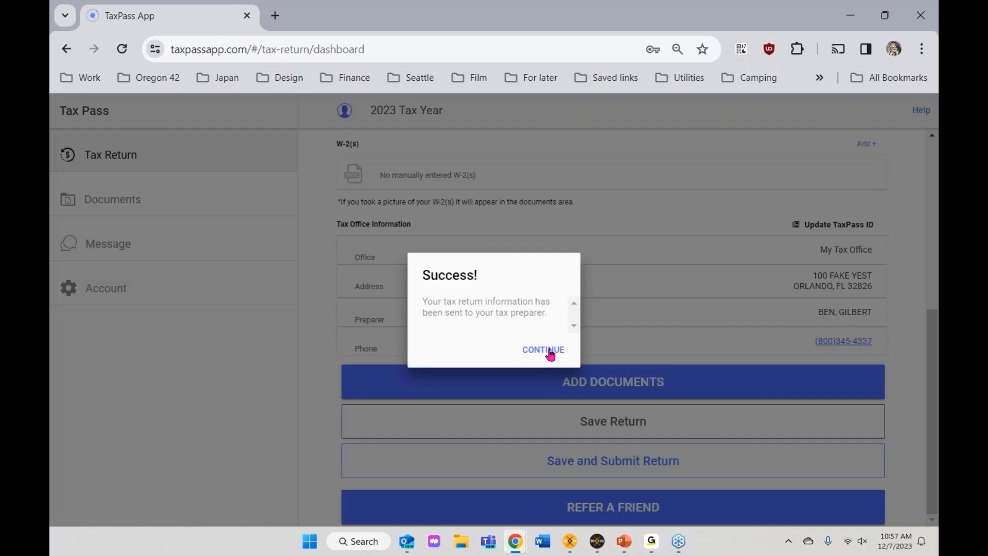
left_click(550, 354)
left_click(597, 544)
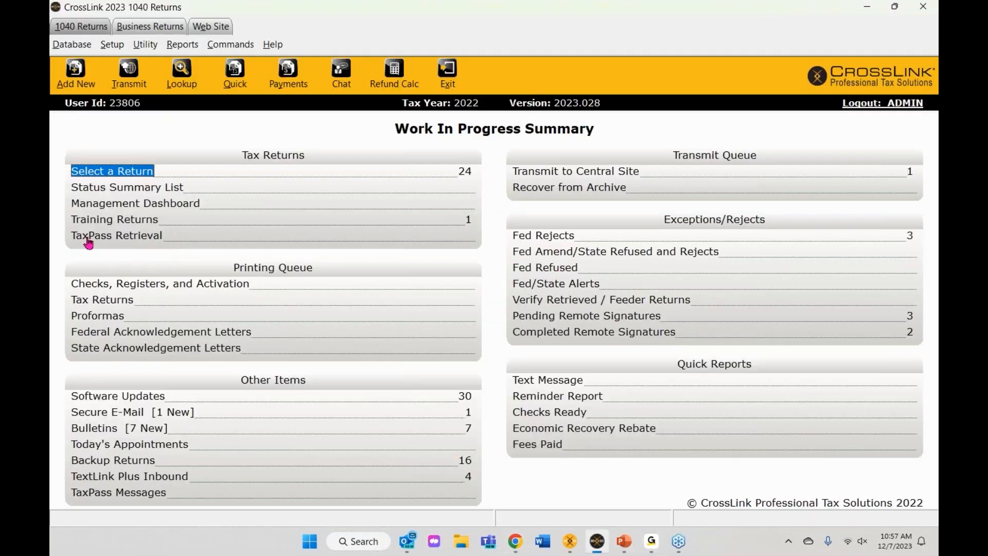
Step: Import the client's return from TaxPass Retrieval, updating the existing return, and open it
left_click(117, 241)
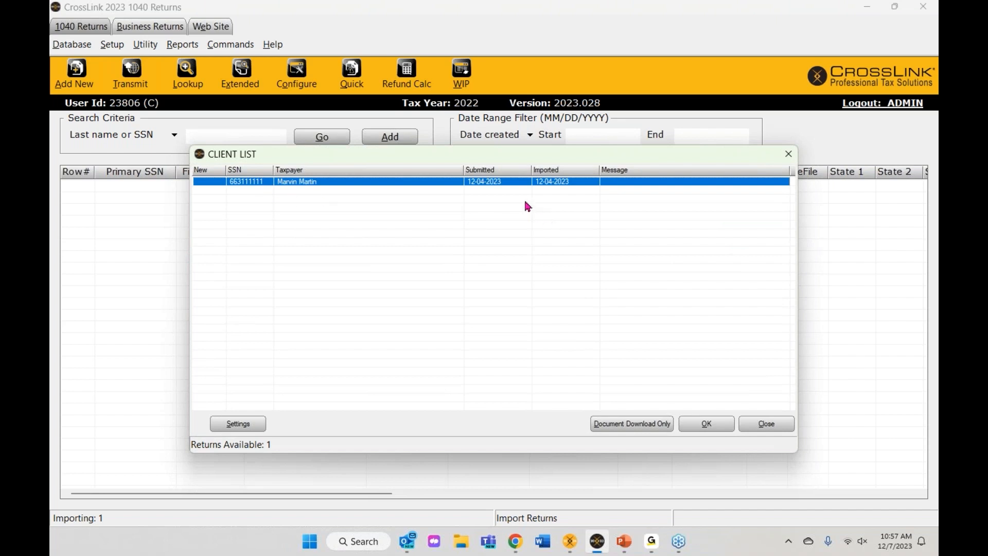
double_click(382, 183)
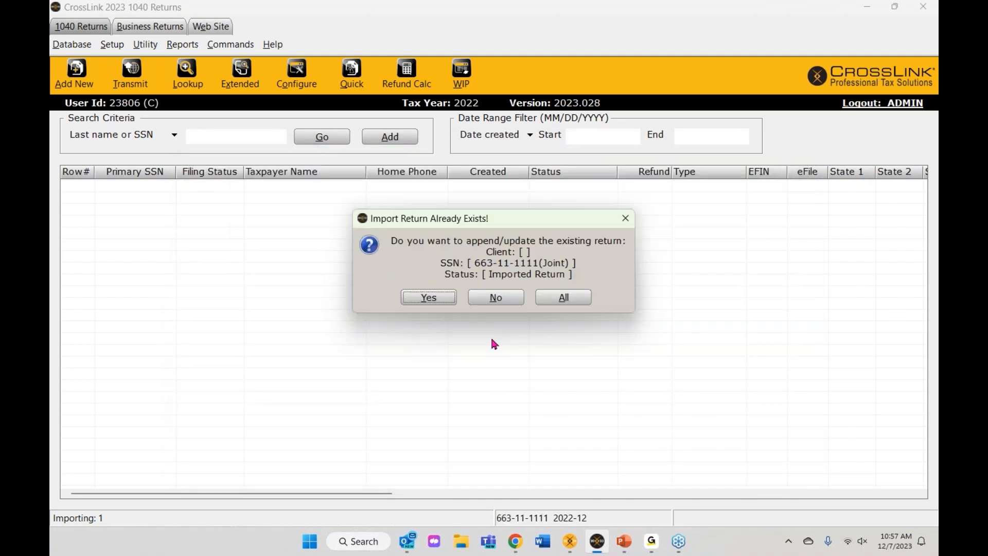
left_click(428, 299)
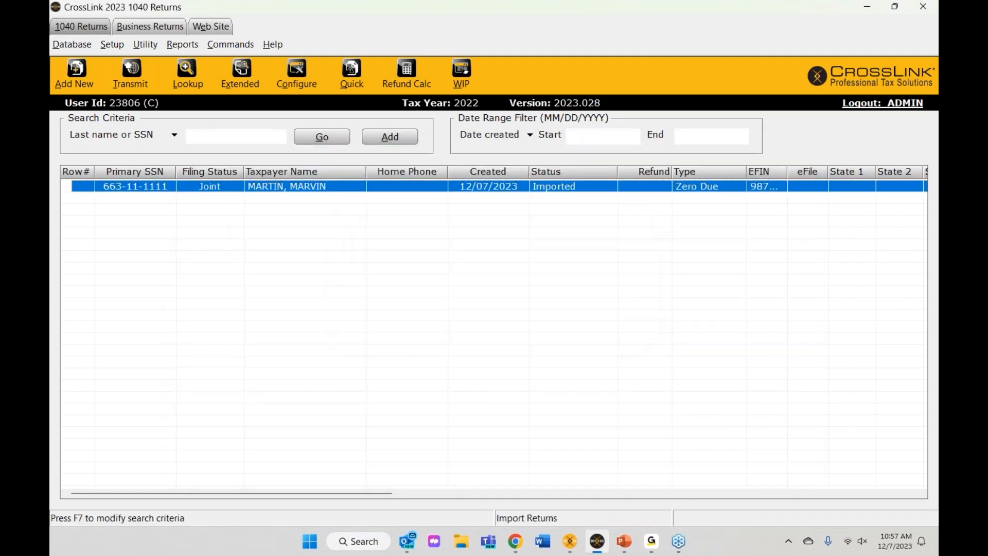
double_click(270, 186)
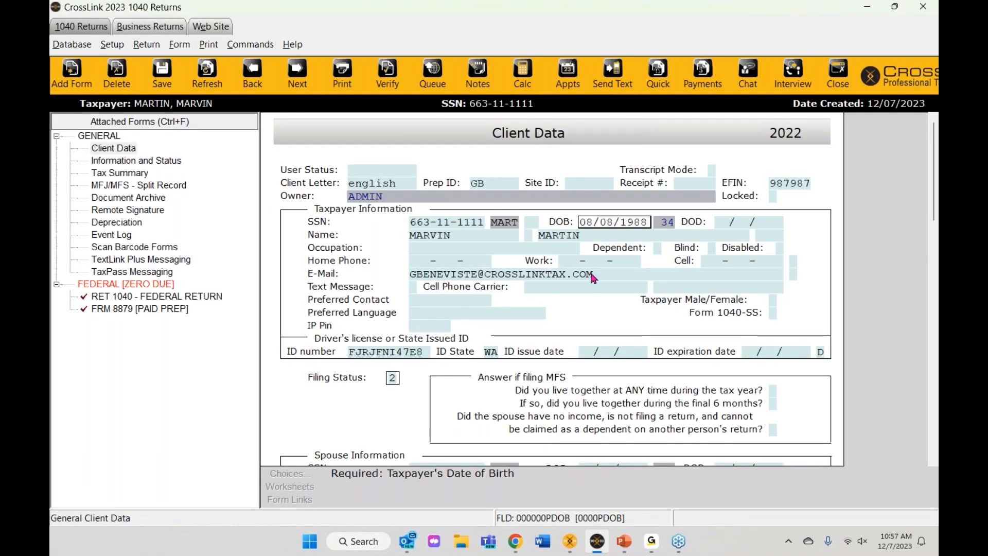
Step: Check the taxpayer's SSN and first name entries on the Client Data form
left_click(470, 222)
left_click(466, 236)
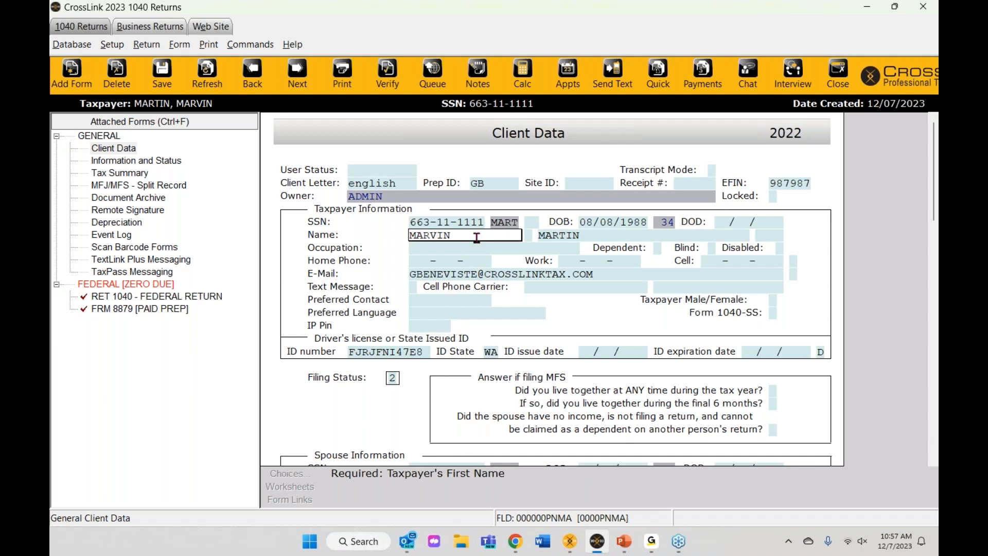
scroll(477, 238, "down", 3)
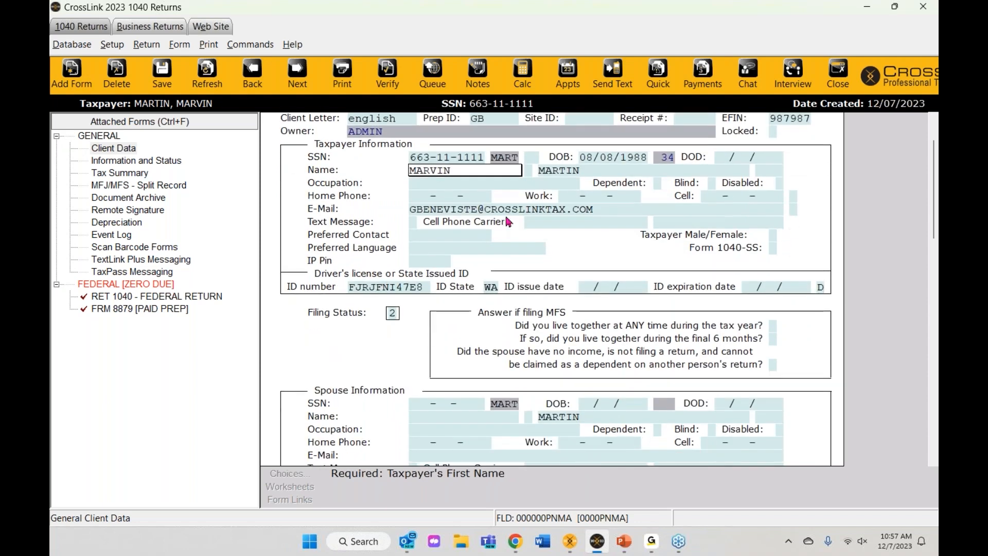